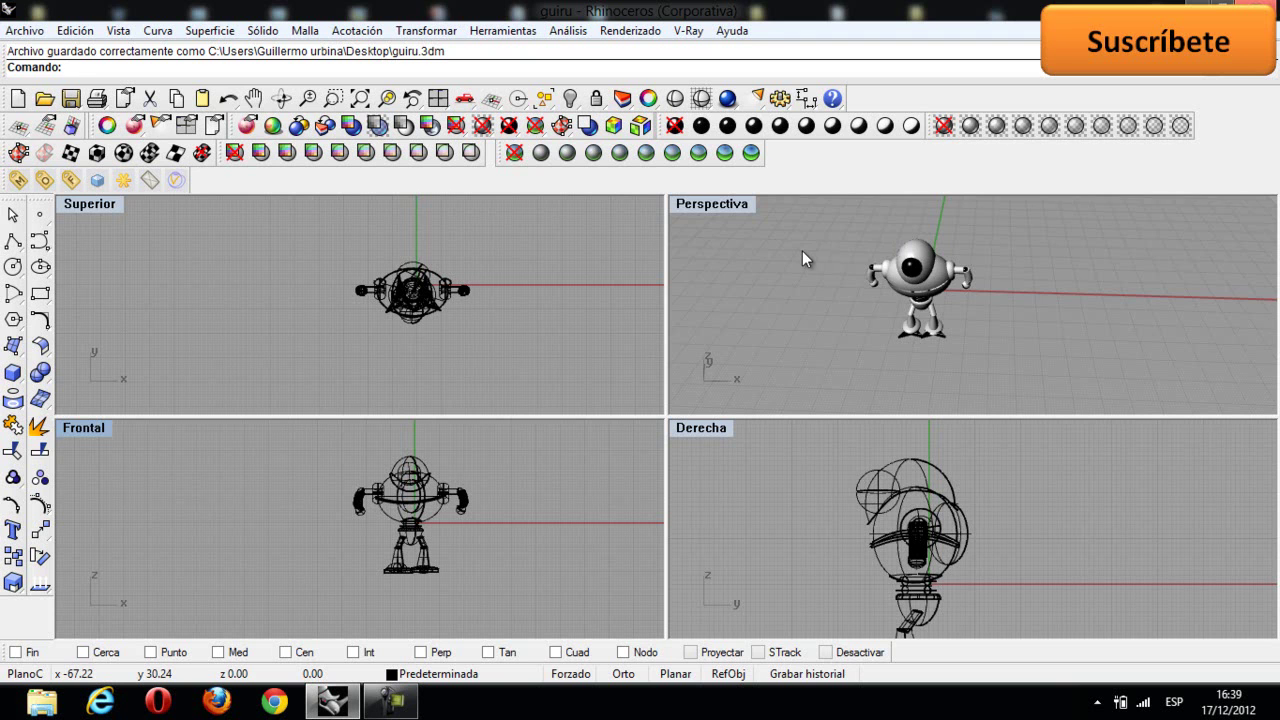
Step: Draw an ellipsoid body beside the finished robot, wider than tall in the Front view, with a depth radius of about 9 units
right_drag(909, 250, 1080, 252)
scroll(915, 537, down, 2)
scroll(915, 537, up, 2)
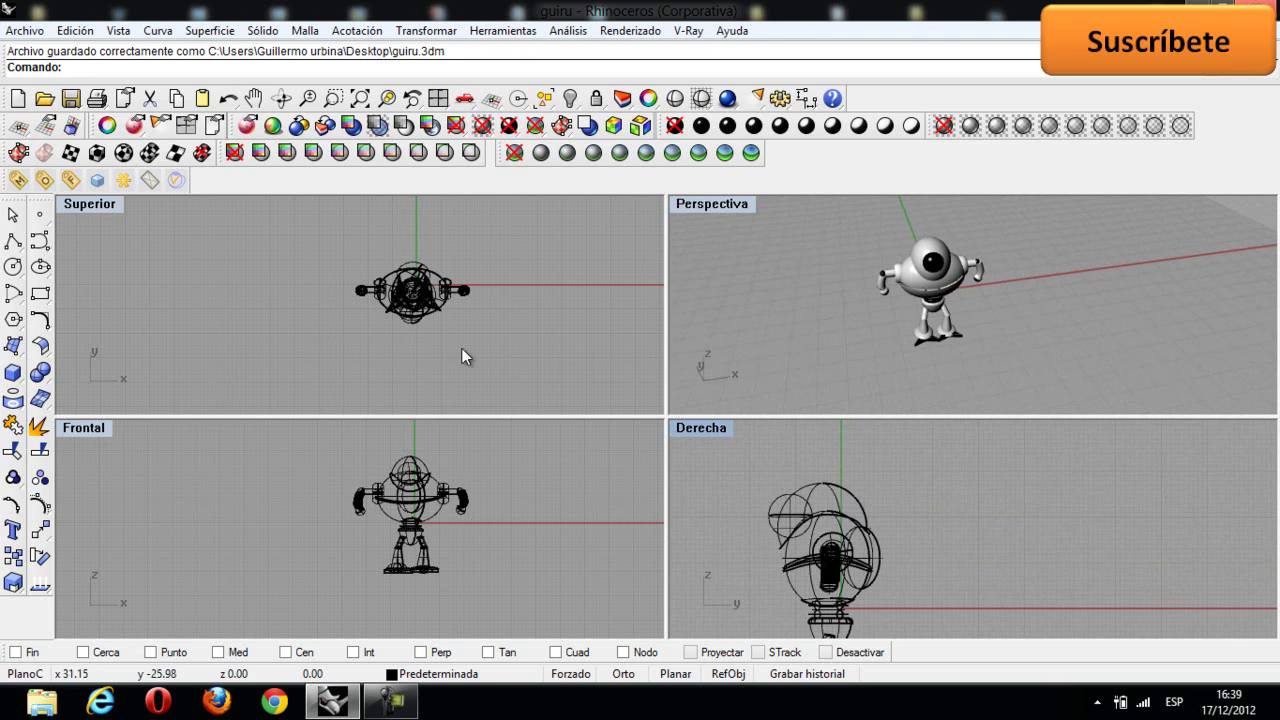
click(13, 376)
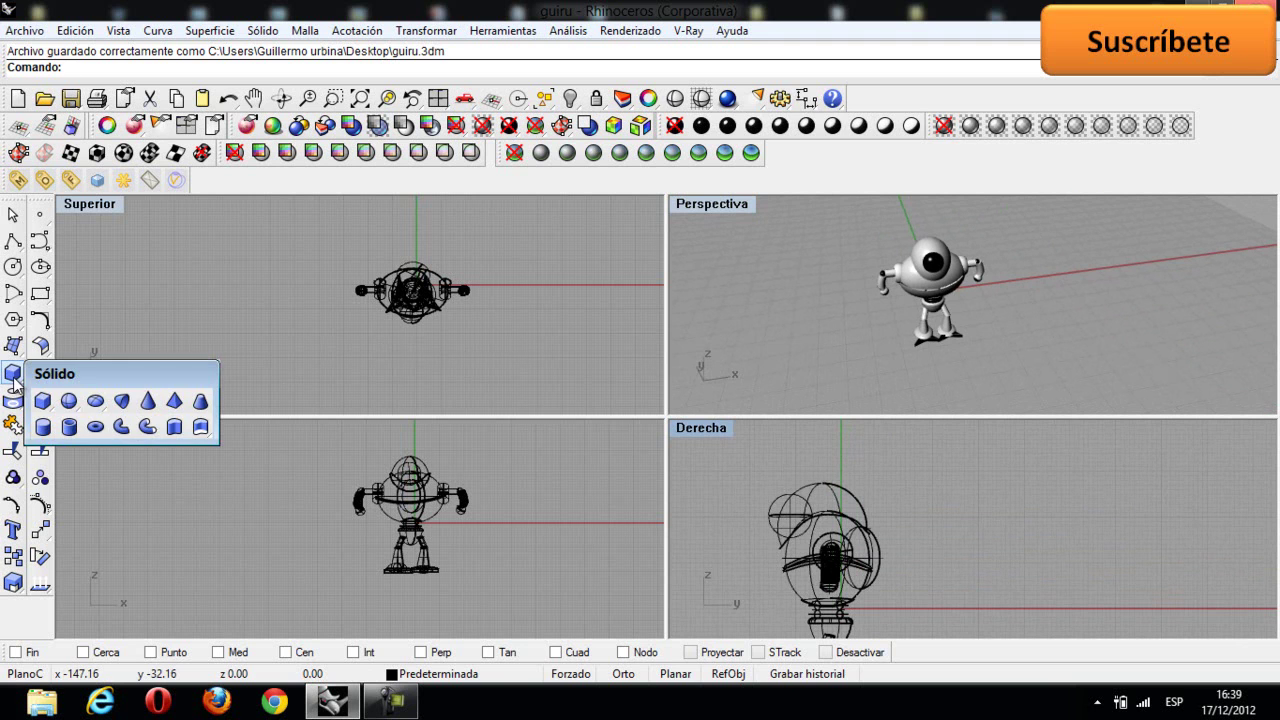
click(95, 402)
scroll(531, 500, up, 3)
right_drag(531, 500, 477, 513)
scroll(477, 513, up, 1)
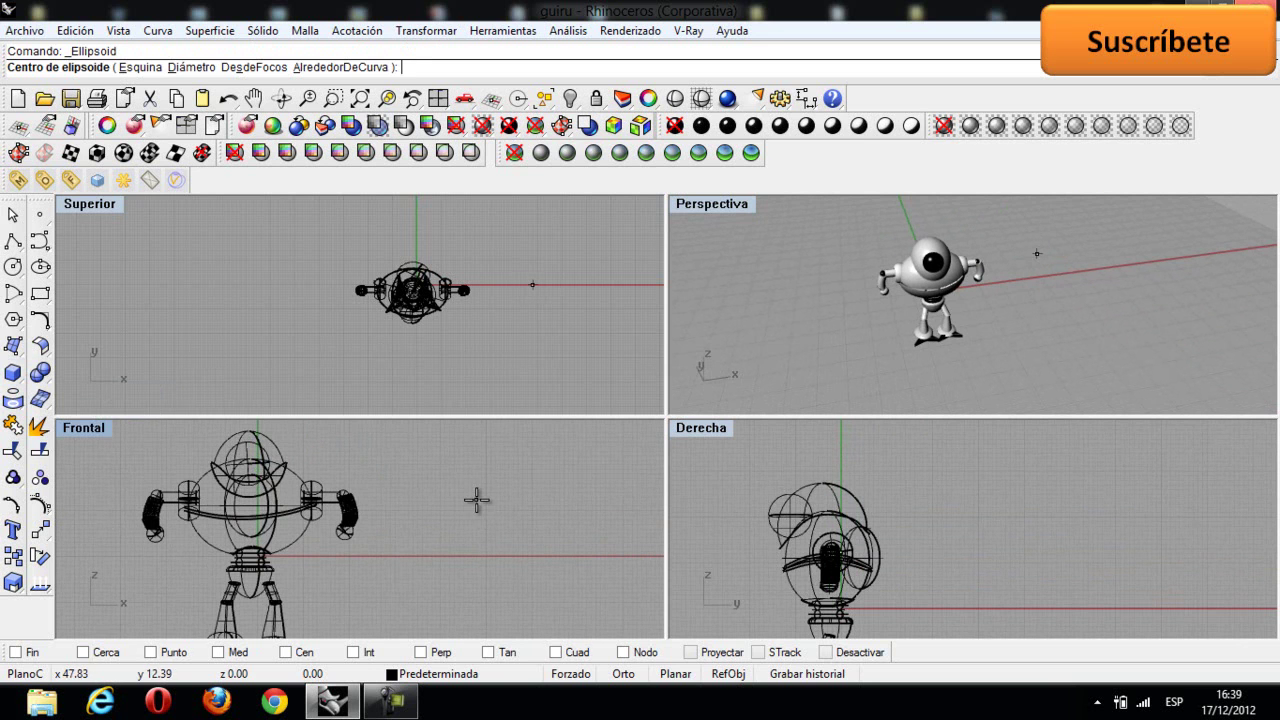
click(486, 508)
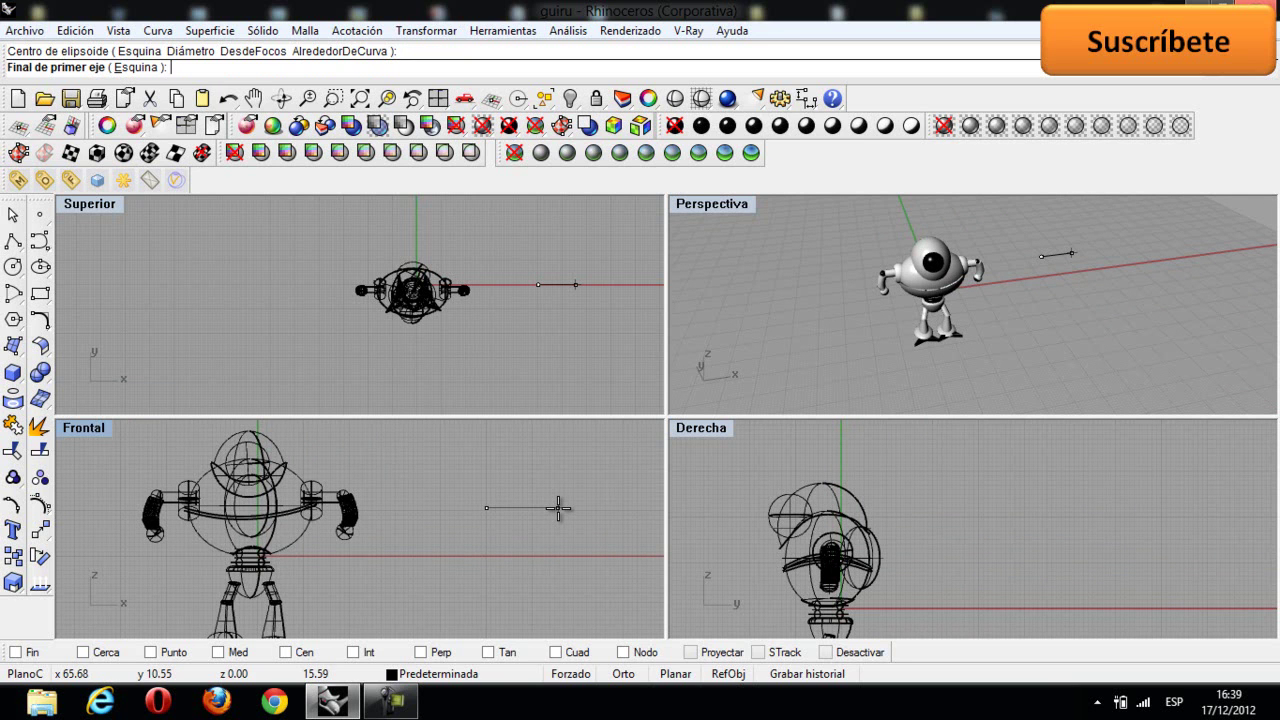
click(553, 508)
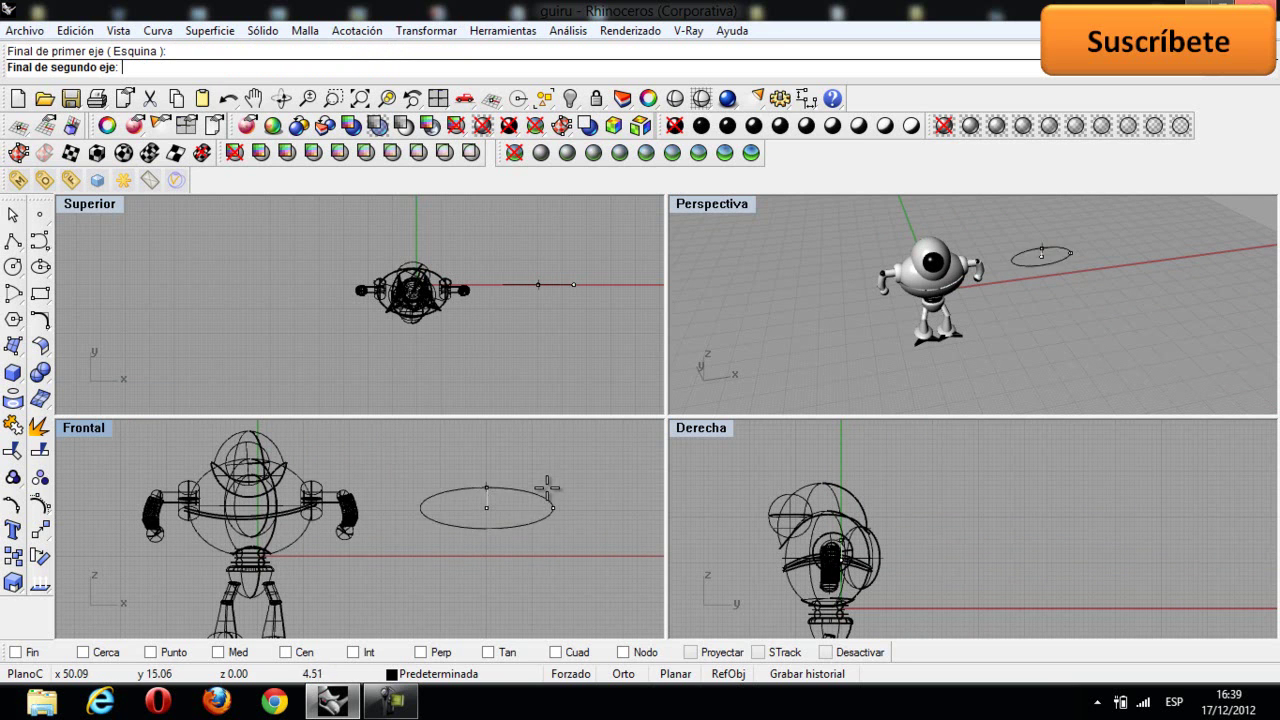
click(545, 460)
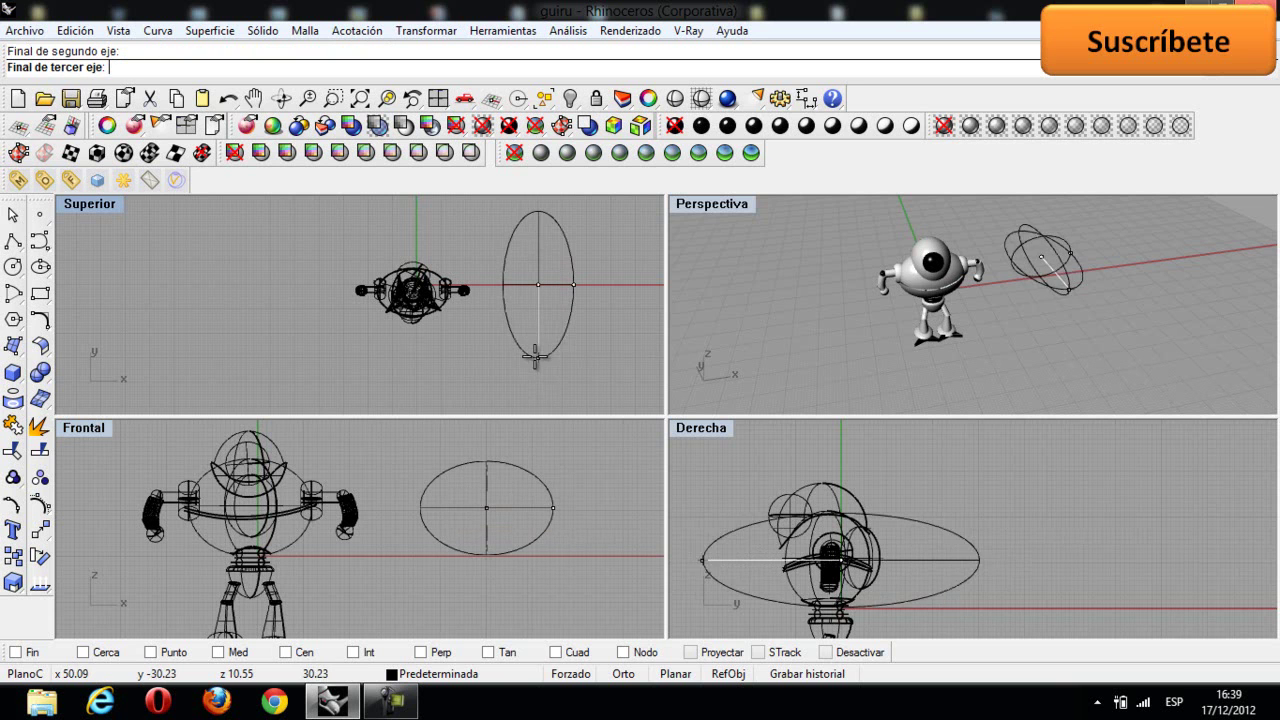
click(546, 308)
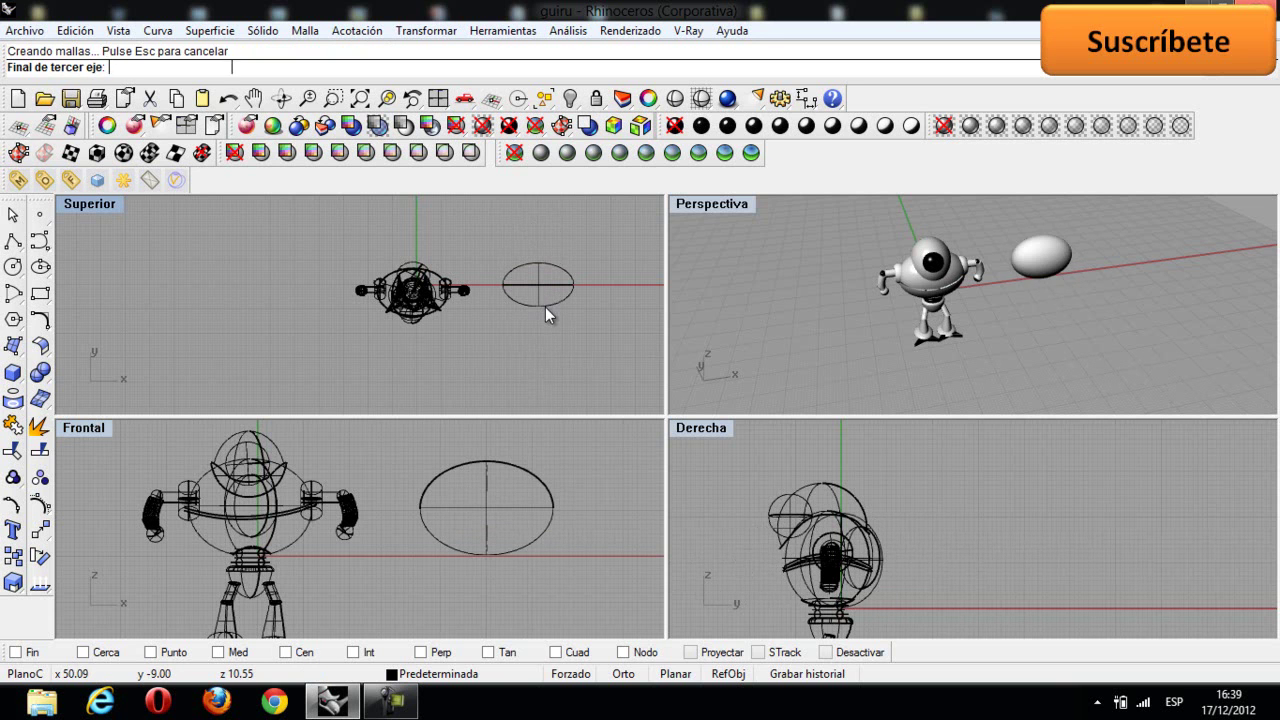
right_drag(1165, 260, 580, 302)
scroll(1000, 284, up, 3)
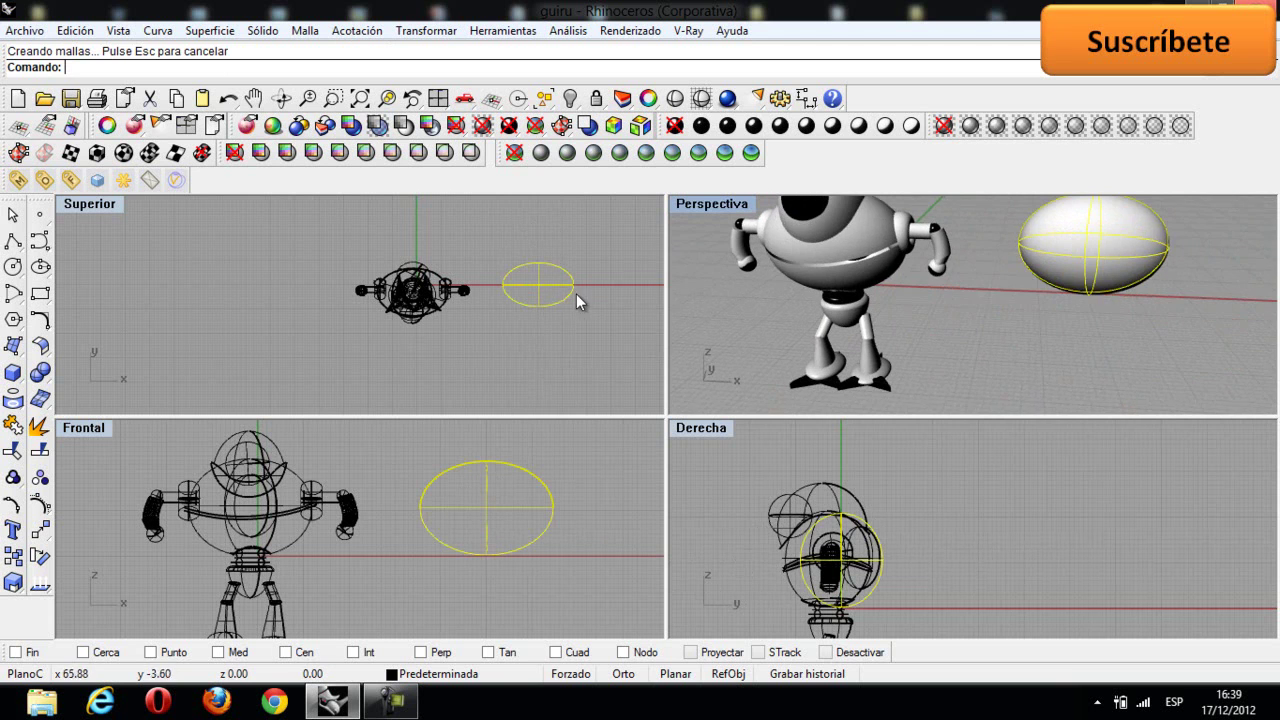
right_drag(873, 269, 921, 285)
click(921, 285)
click(983, 287)
click(558, 295)
right_drag(486, 343, 477, 354)
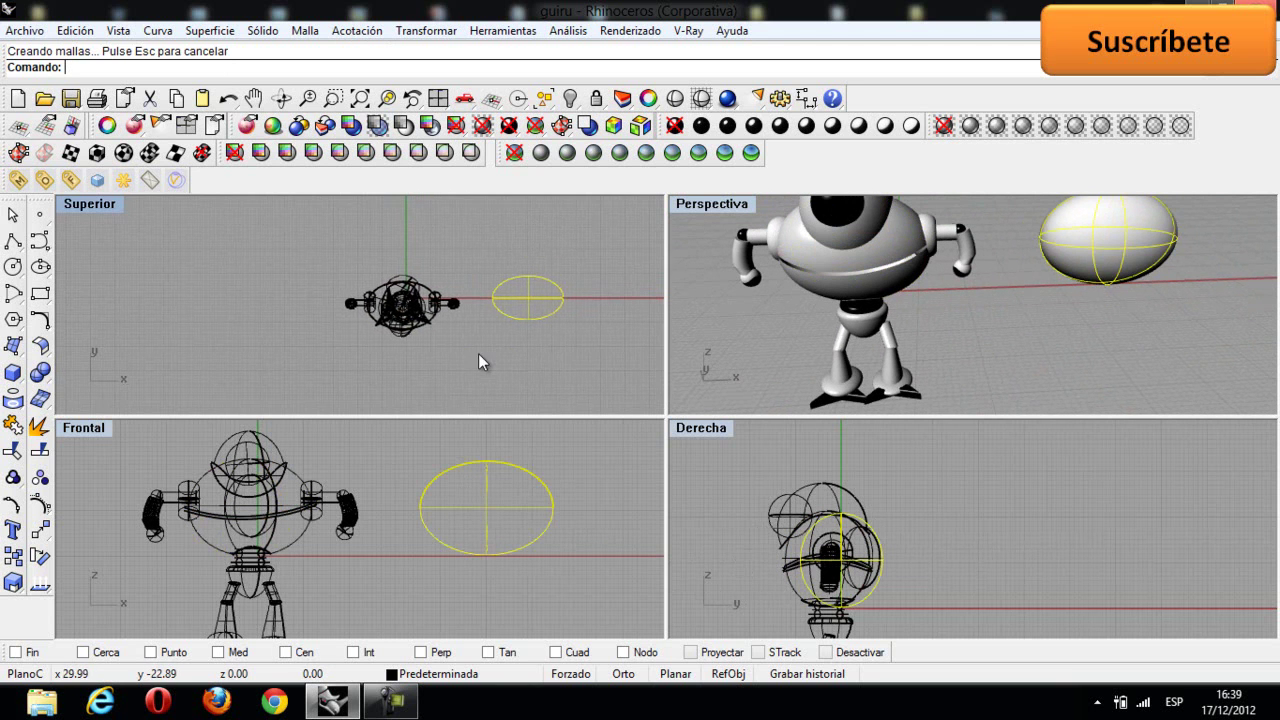
click(38, 241)
scroll(541, 299, up, 2)
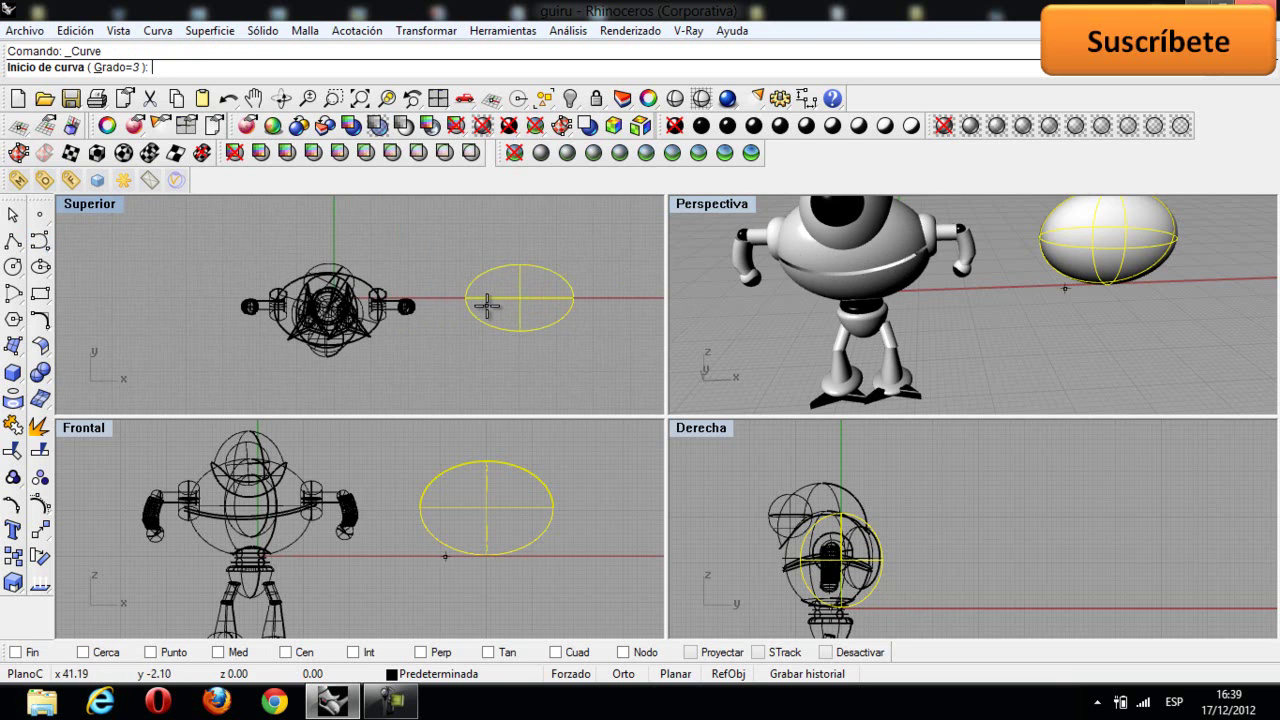
scroll(463, 301, up, 2)
key(ctrl+y)
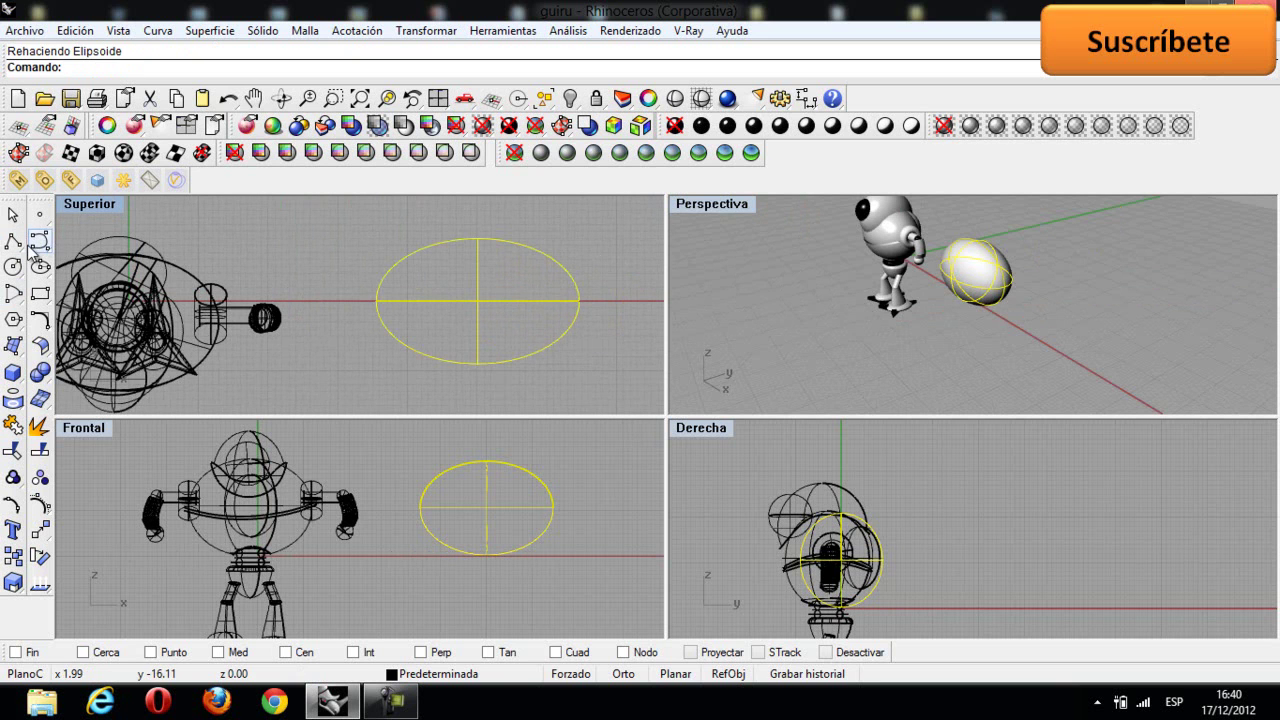
Step: Draw a gently sagging control-point curve across the middle of the ellipsoid in the Front view, extending past both of its ends
click(37, 244)
click(397, 504)
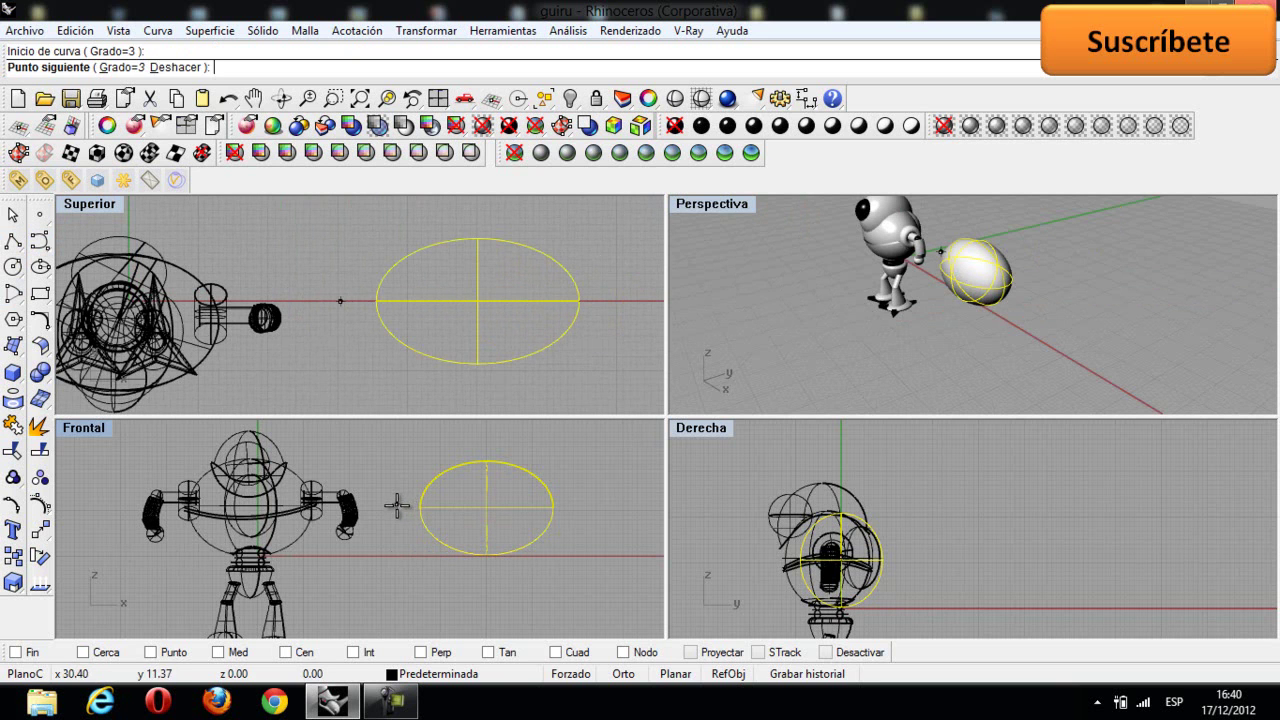
click(423, 511)
click(460, 518)
click(494, 516)
click(522, 514)
click(550, 509)
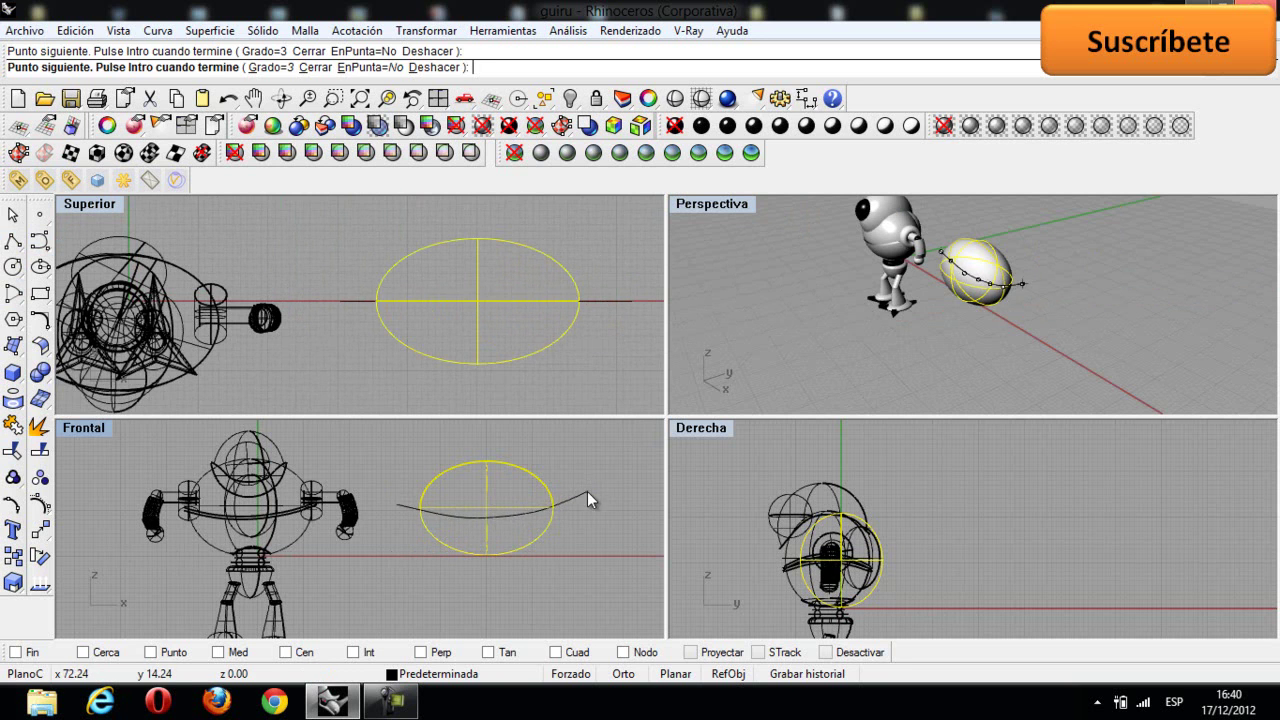
click(588, 495)
key(Return)
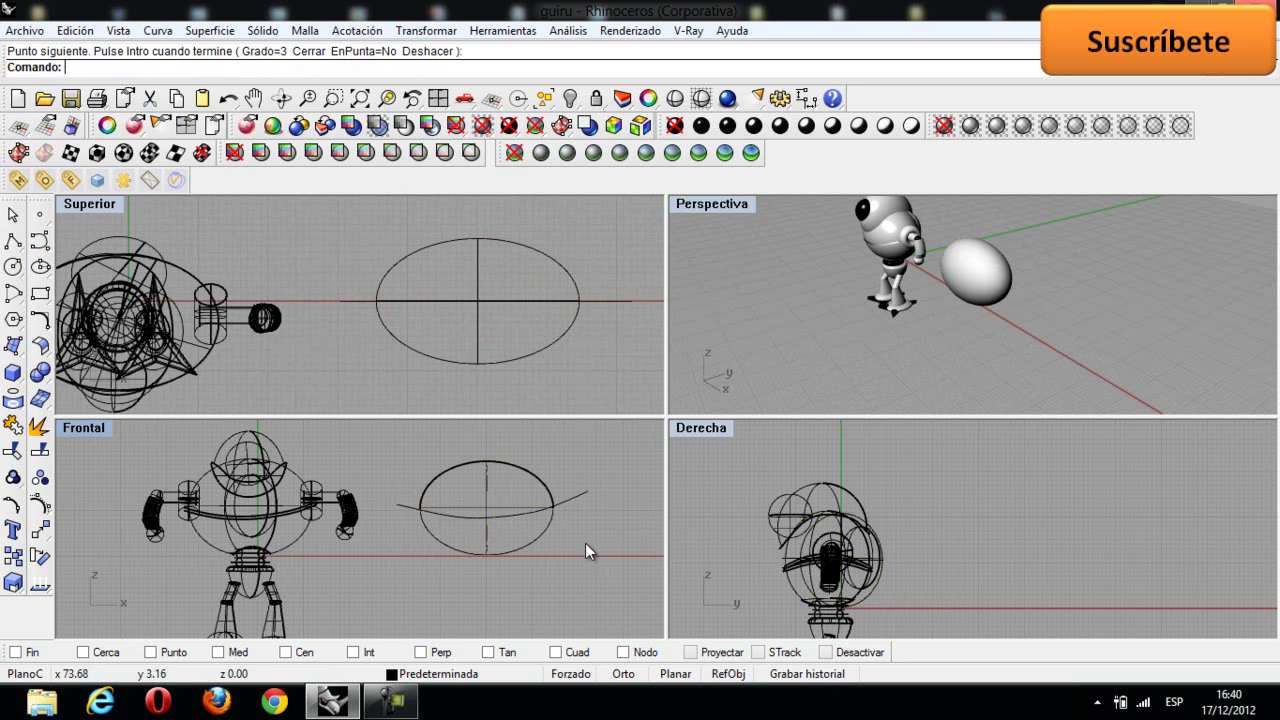
Step: Split the ellipsoid with the curve running across it and delete the cutting curve
click(41, 452)
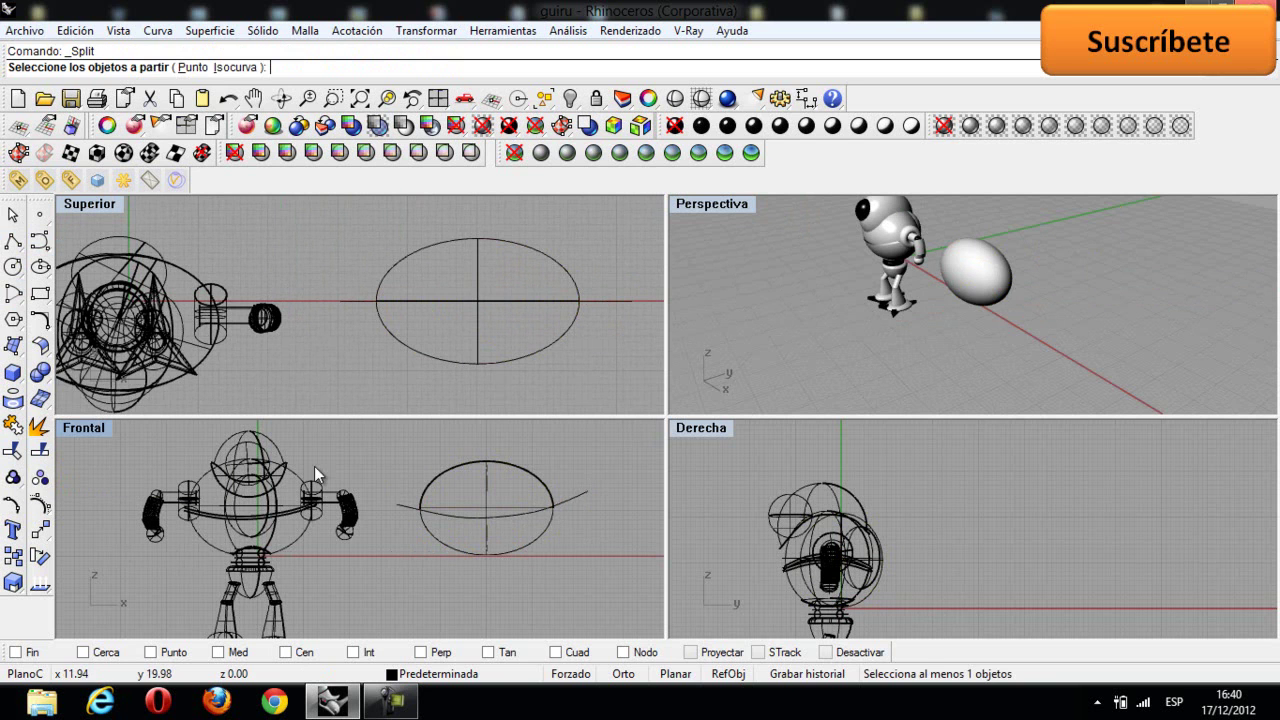
click(483, 466)
key(Return)
click(575, 494)
key(Return)
click(574, 500)
key(Delete)
Step: Move the upper half of the split ellipsoid slightly up in the Front view, leaving a narrow mouth gap between the halves
click(484, 473)
right_drag(1000, 270, 1173, 258)
scroll(517, 469, up, 4)
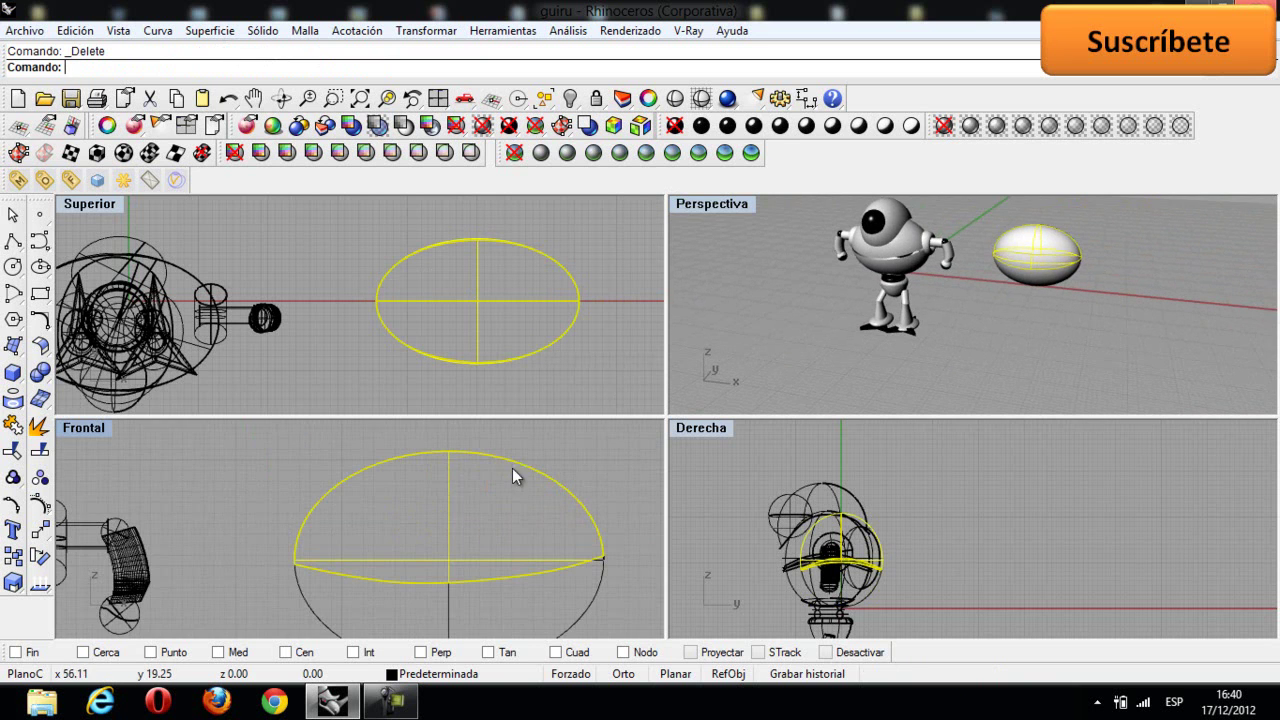
drag(450, 522, 452, 507)
click(606, 434)
mouse_move(1040, 275)
right_down()
mouse_move(1091, 270)
mouse_move(1000, 291)
mouse_move(1055, 285)
right_up()
scroll(604, 448, down, 2)
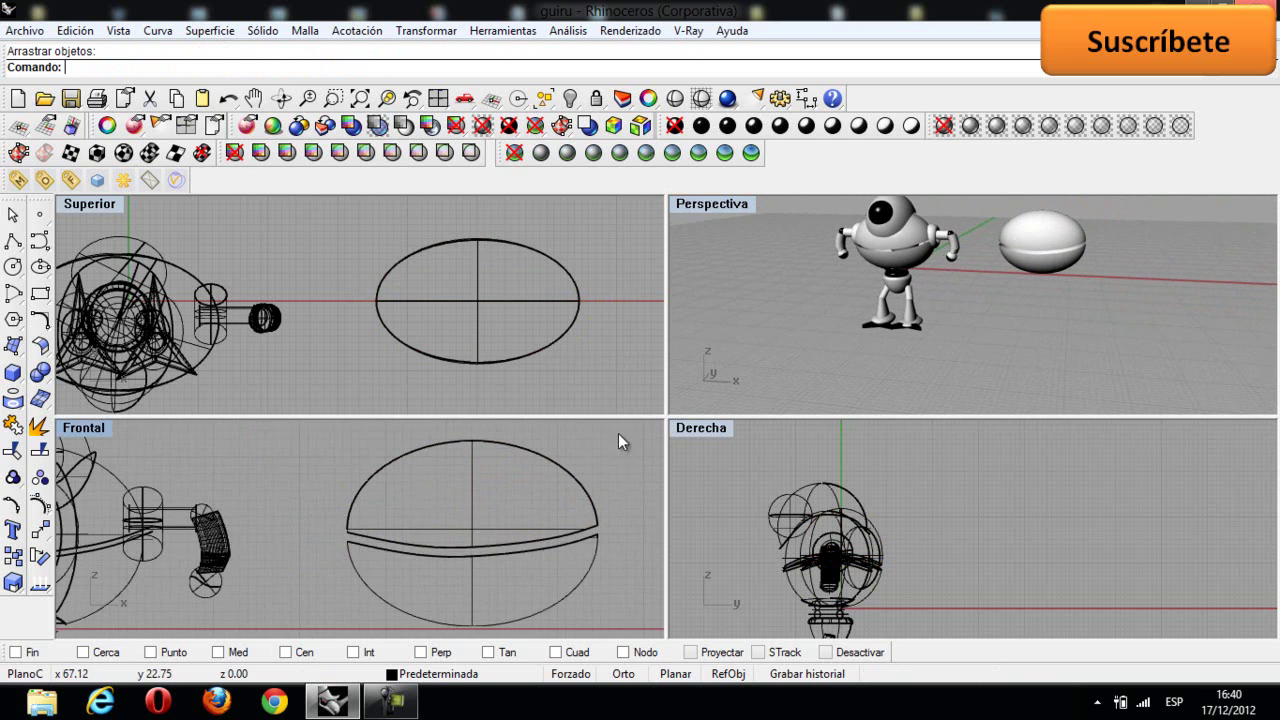
Step: Group the upper and lower halves of the split ellipsoid and select the group
drag(630, 600, 591, 461)
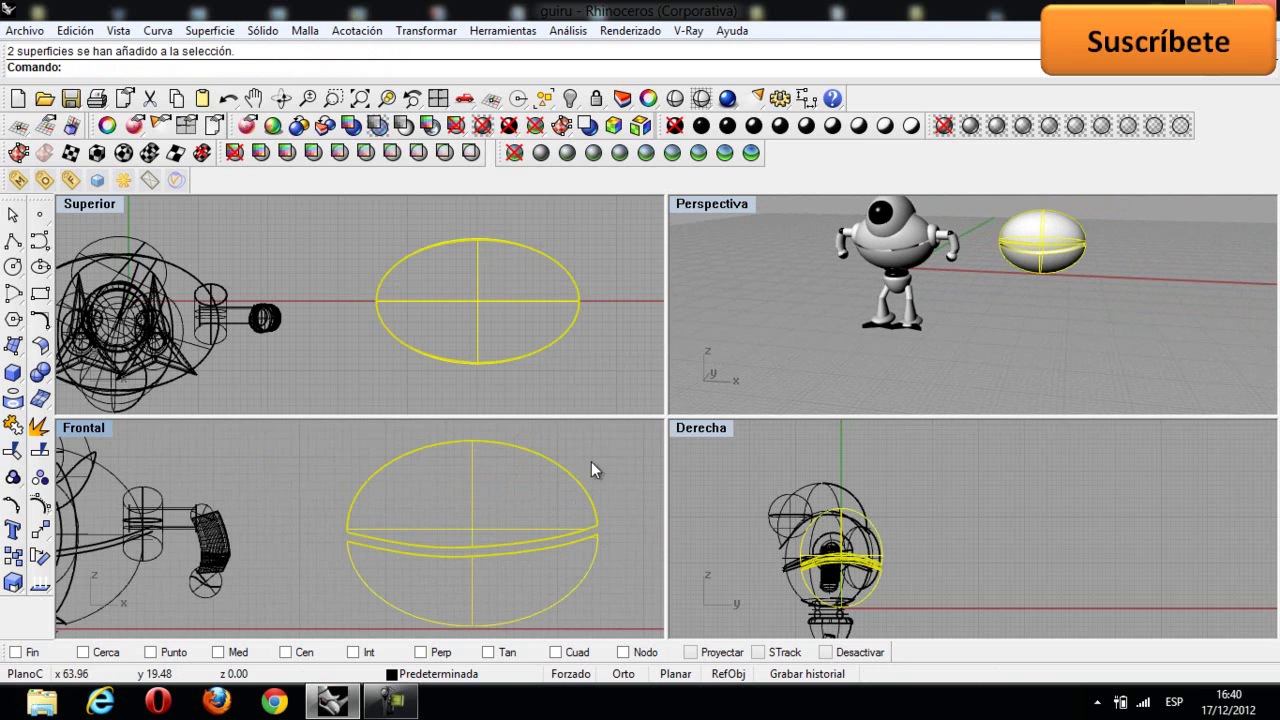
click(13, 478)
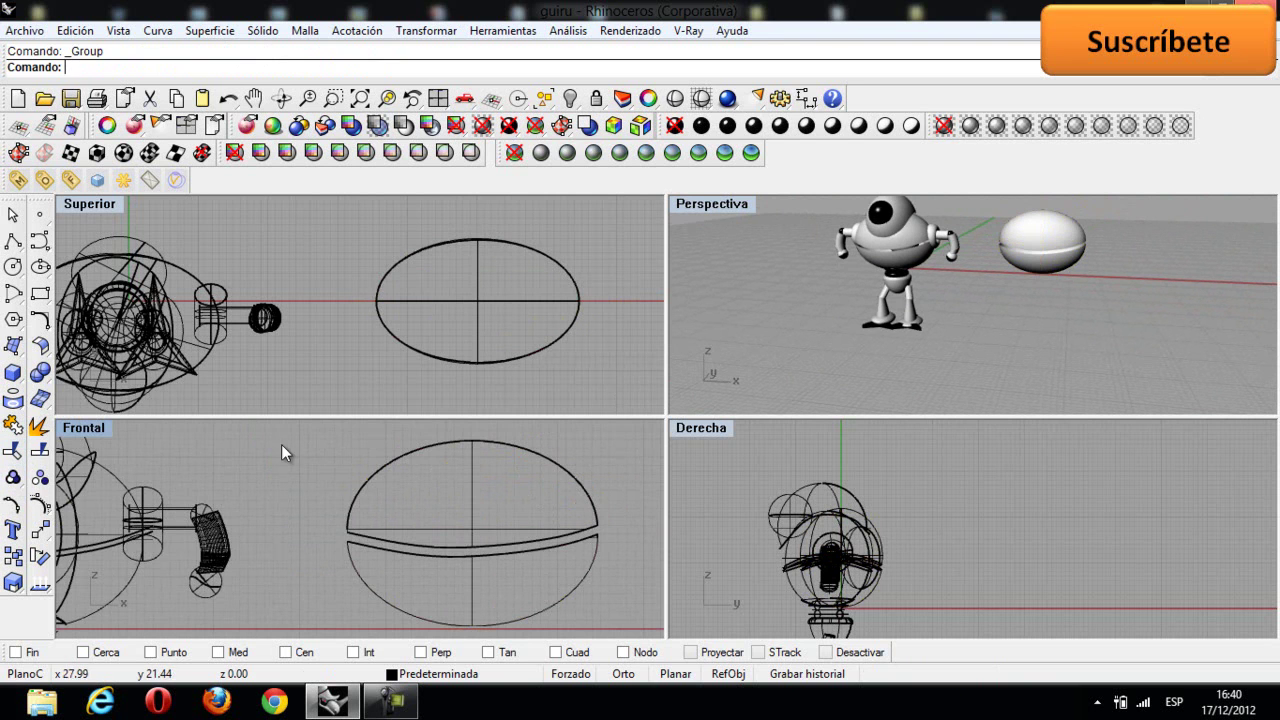
click(1037, 241)
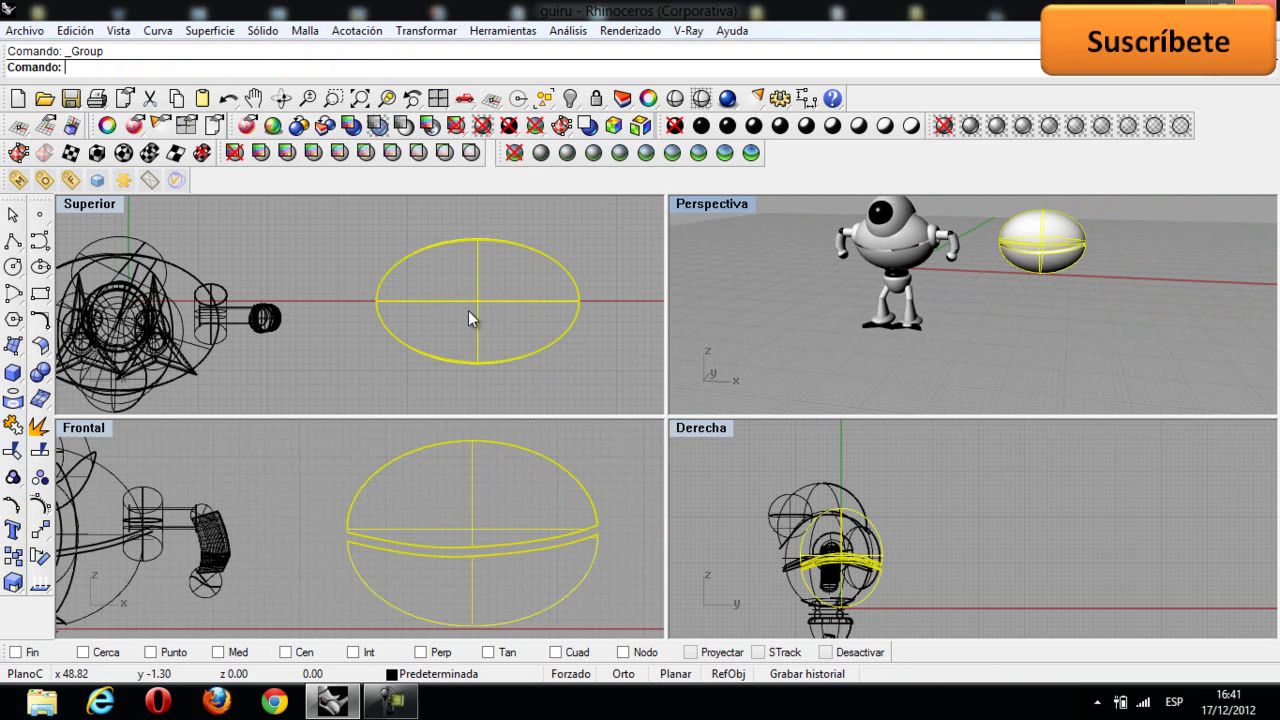
Step: Draw an upright ellipsoid between the robot and the split body, with a width radius of about 6.3 units in the Front view
right_drag(466, 310, 528, 309)
scroll(423, 472, down, 4)
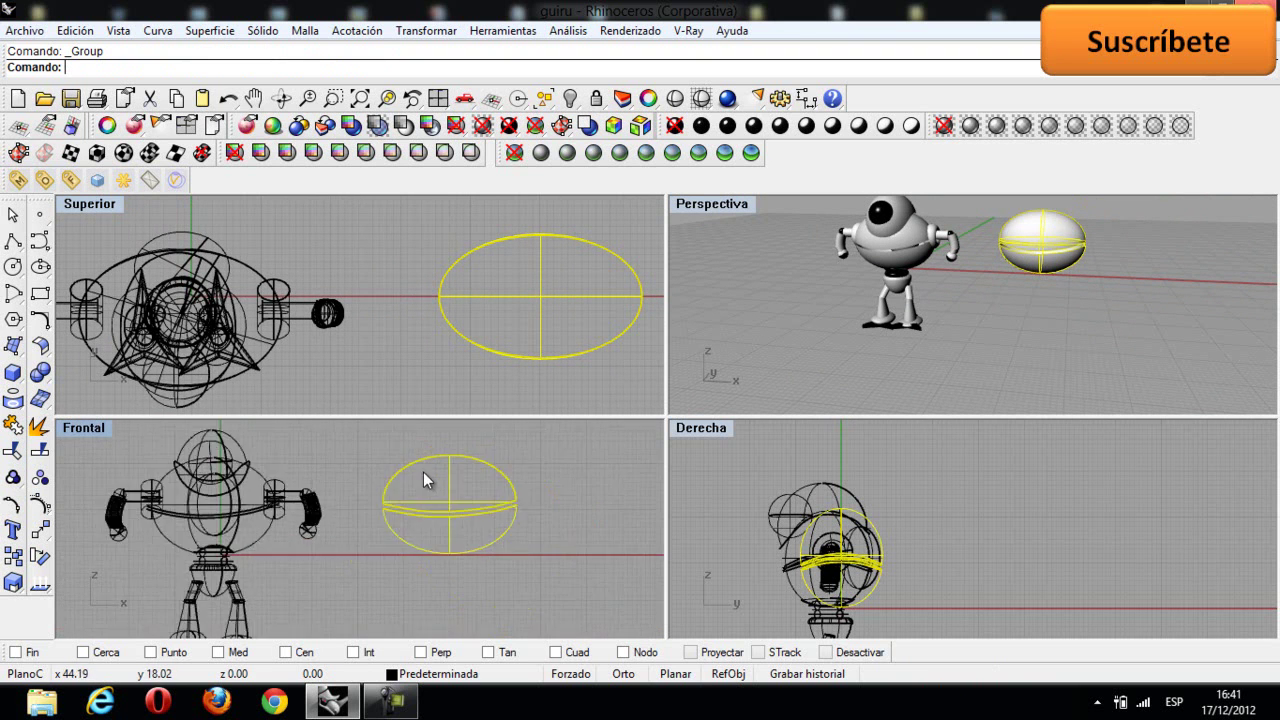
click(13, 396)
scroll(423, 537, up, 3)
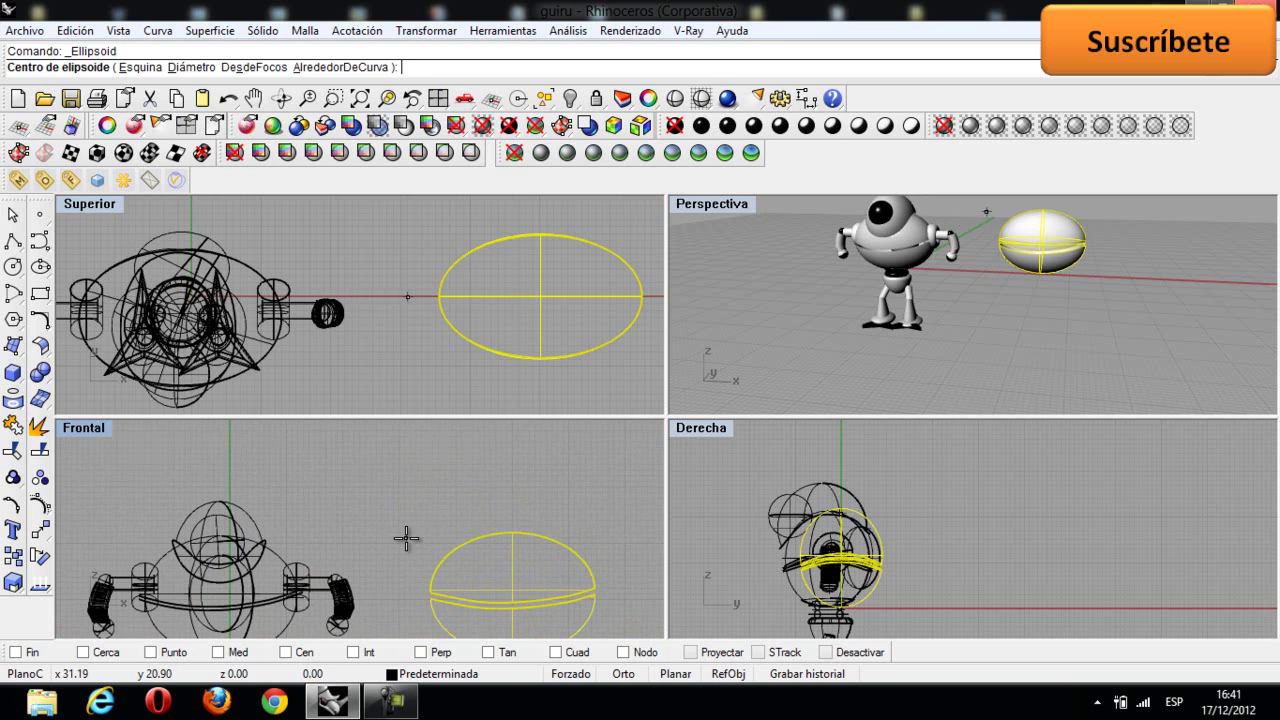
click(384, 551)
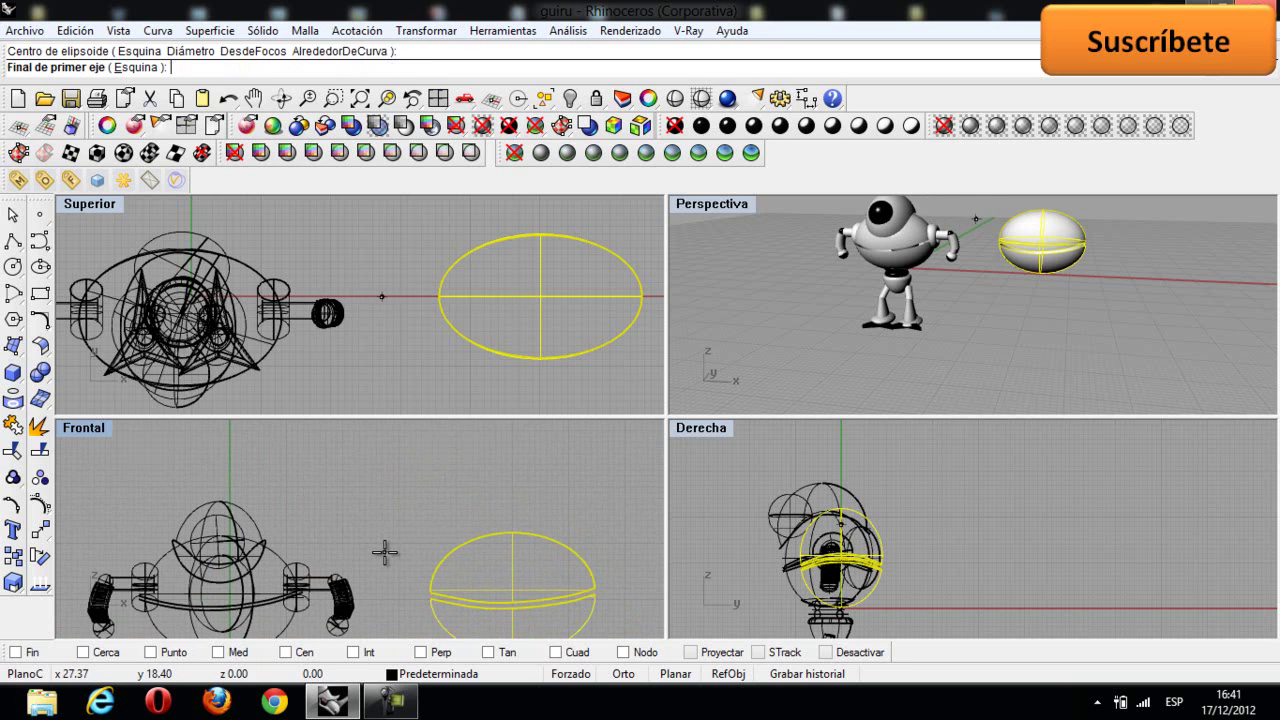
click(384, 496)
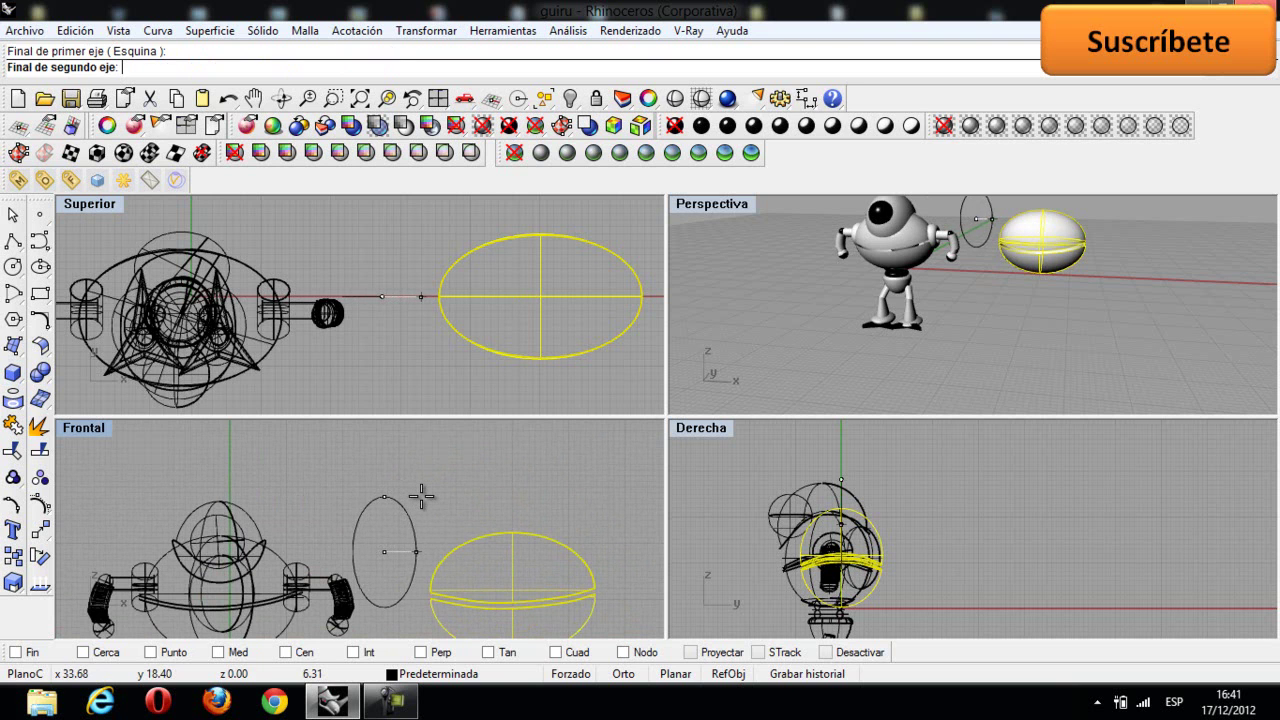
click(422, 492)
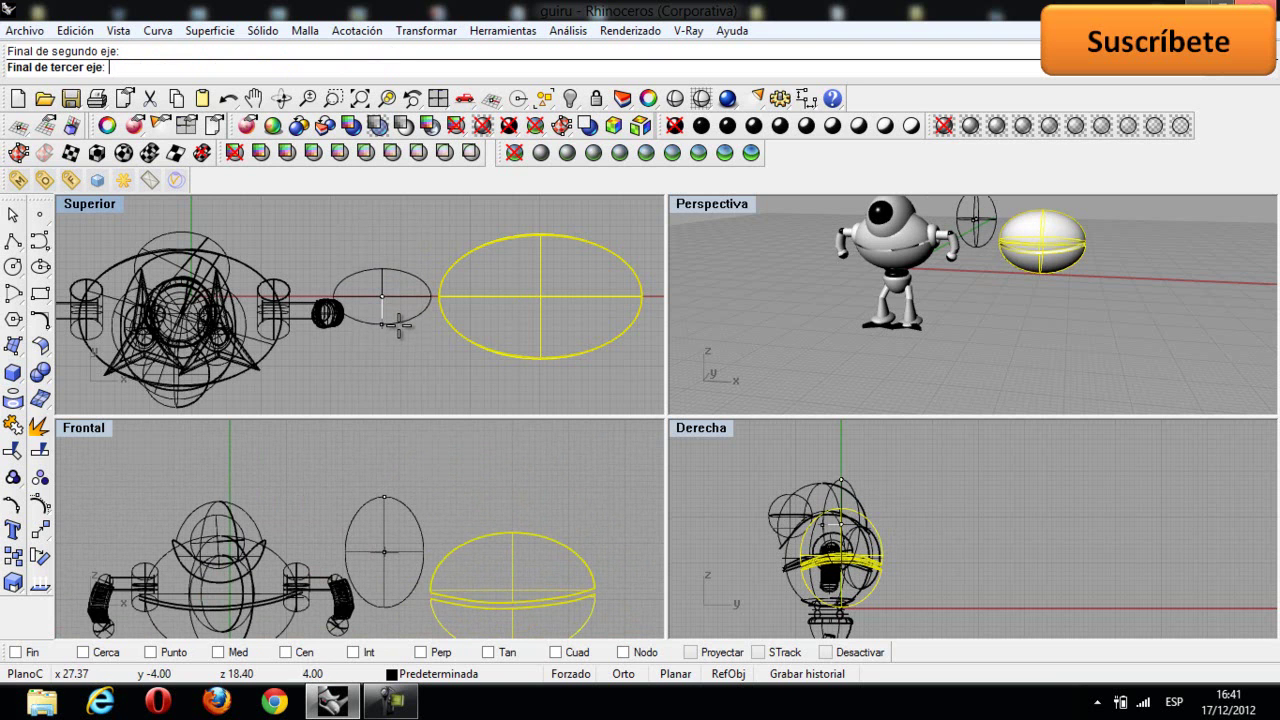
click(401, 367)
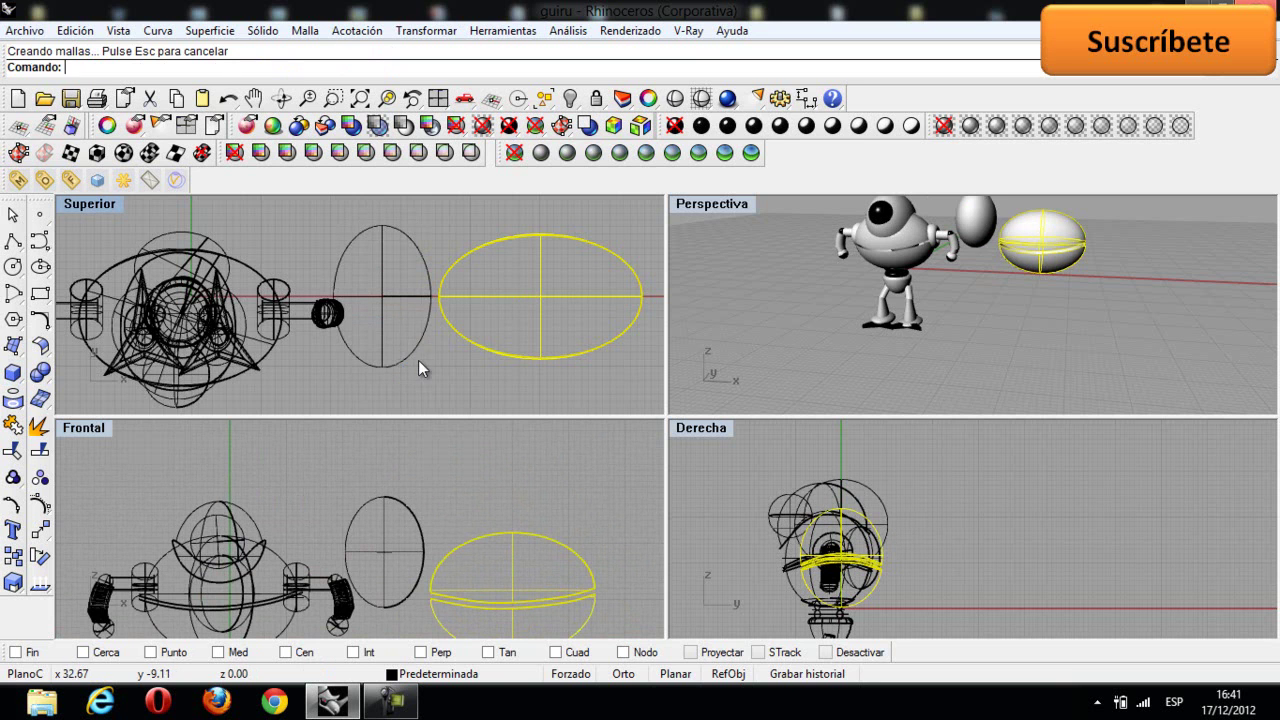
Step: Move the upright ellipsoid onto the centre of the split body in the Top view
click(381, 291)
drag(382, 292, 539, 289)
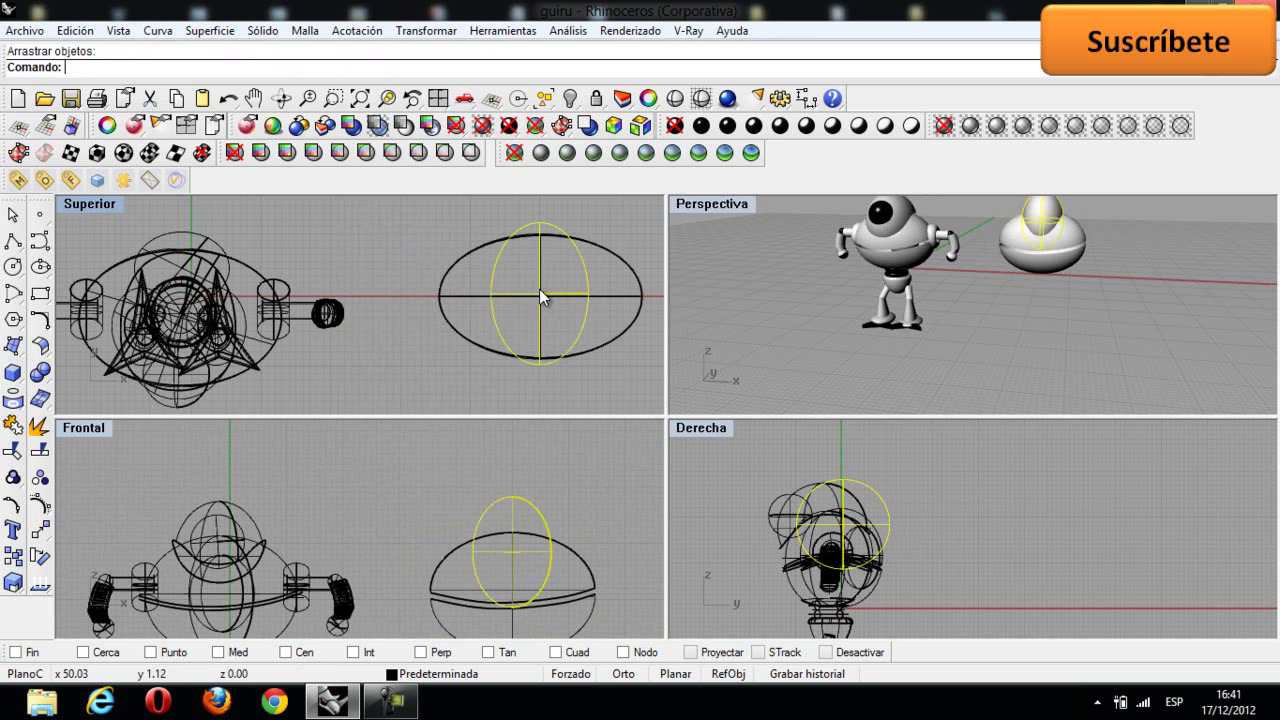
right_drag(1018, 239, 1029, 317)
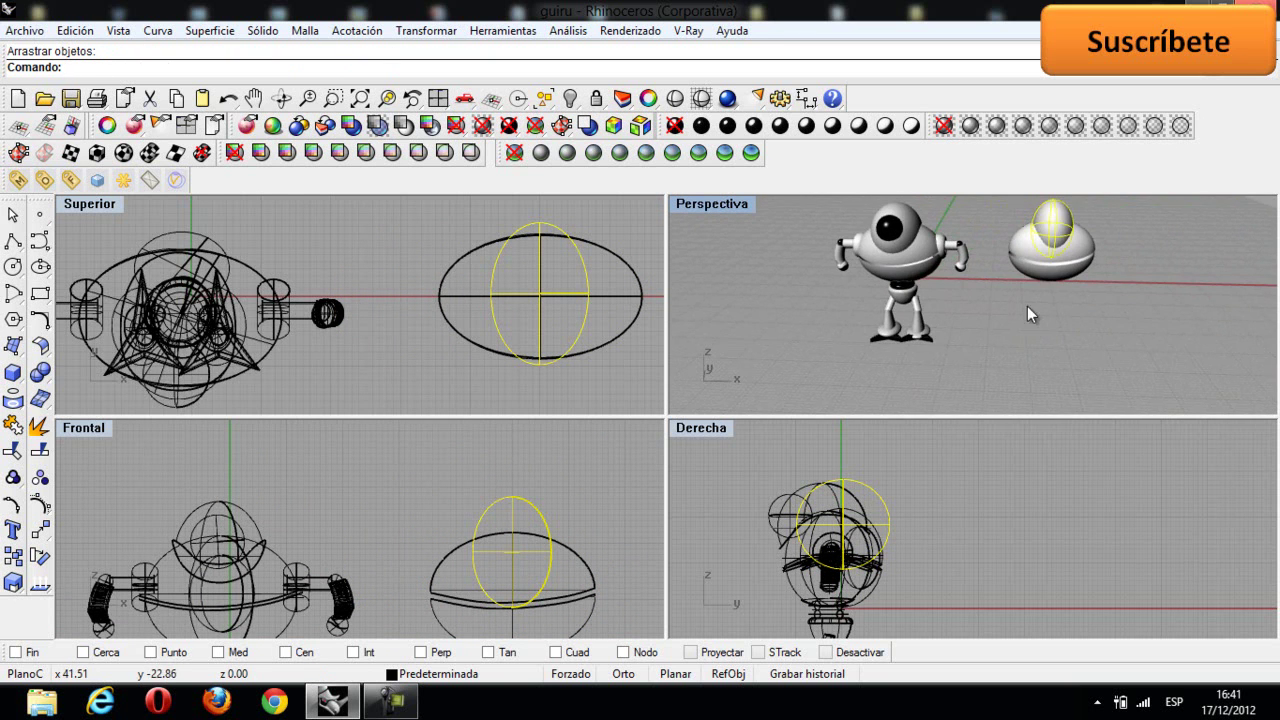
click(1051, 270)
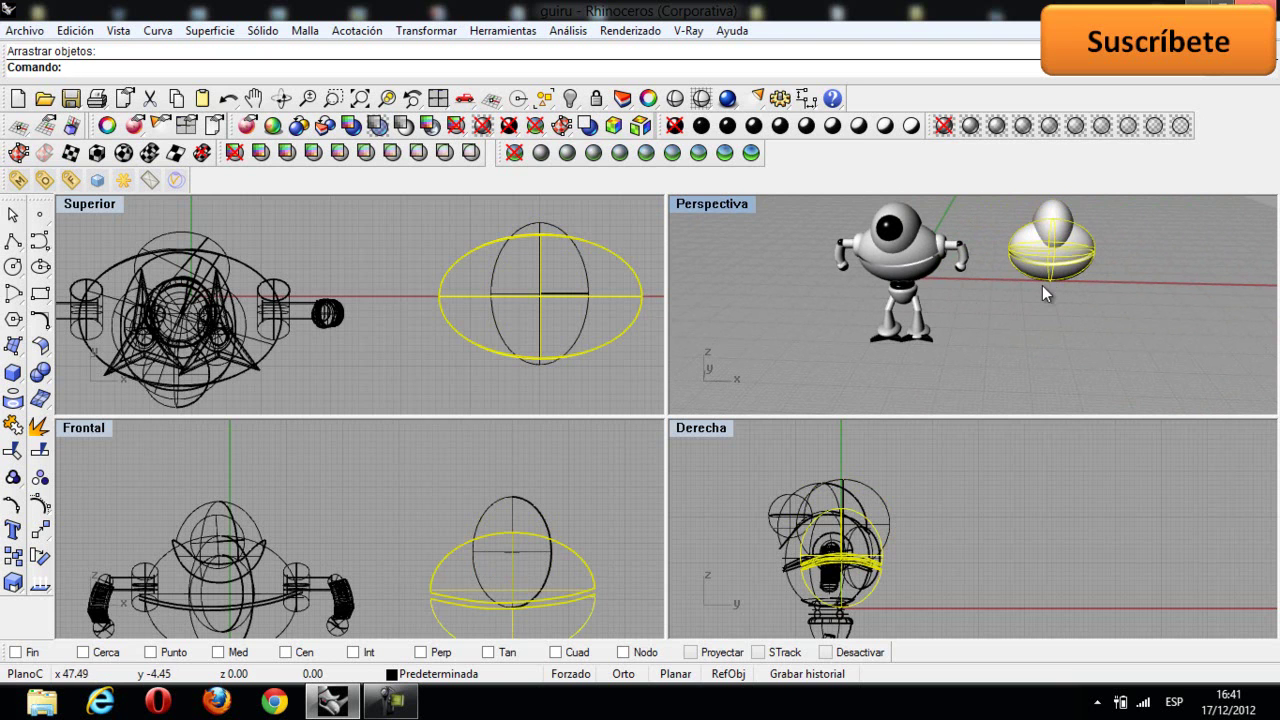
Step: Widen the upright ellipsoid slightly along the horizontal axis from its centre with Scale 1D in the Front view
click(1055, 218)
click(427, 31)
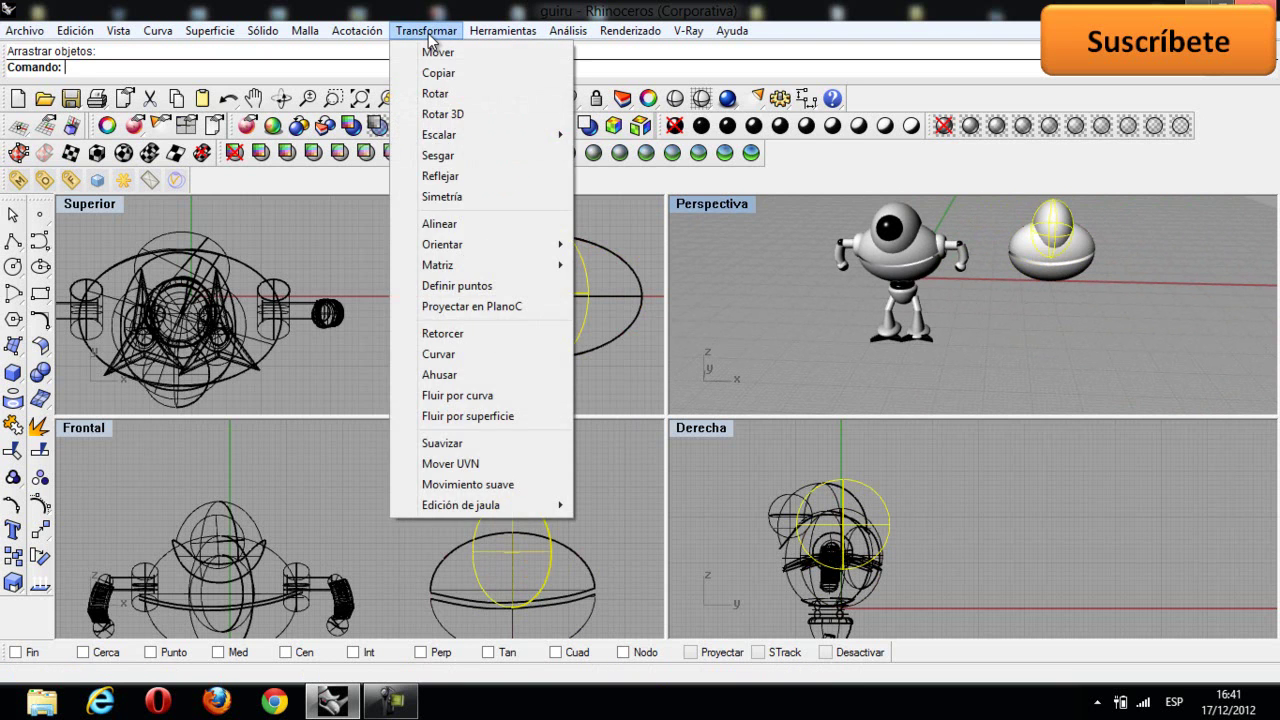
mouse_move(530, 145)
click(624, 176)
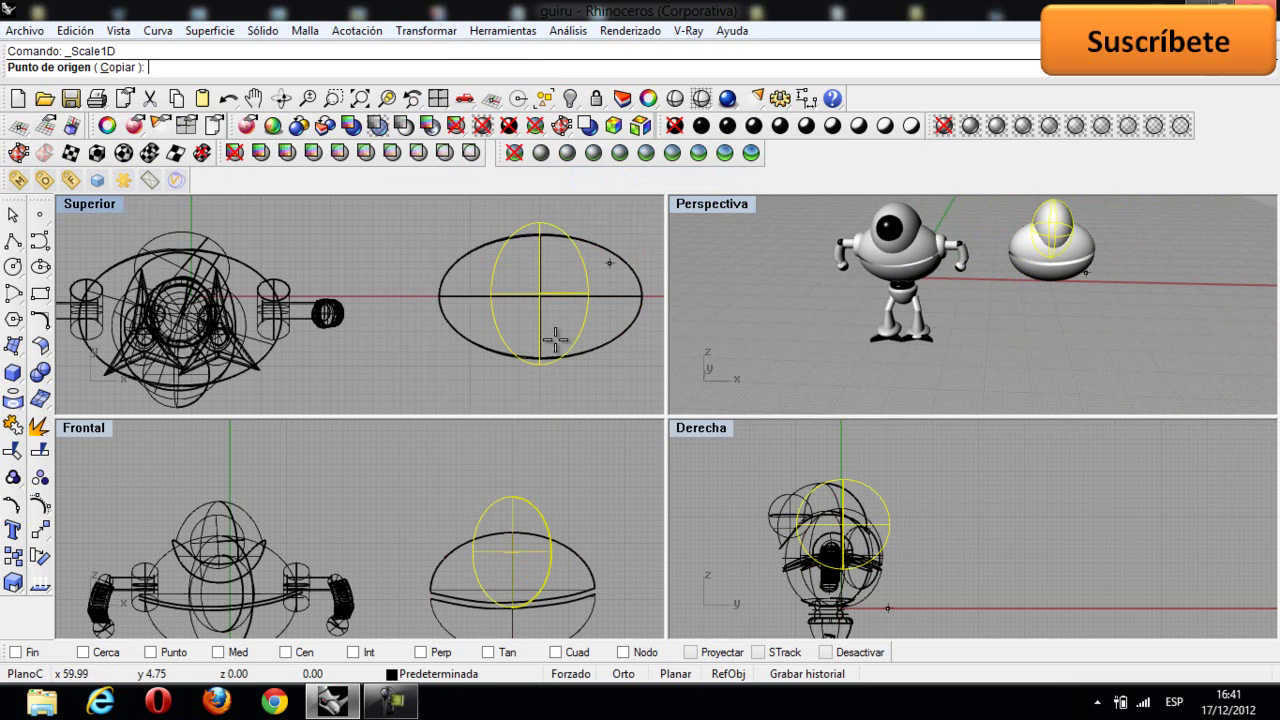
click(513, 553)
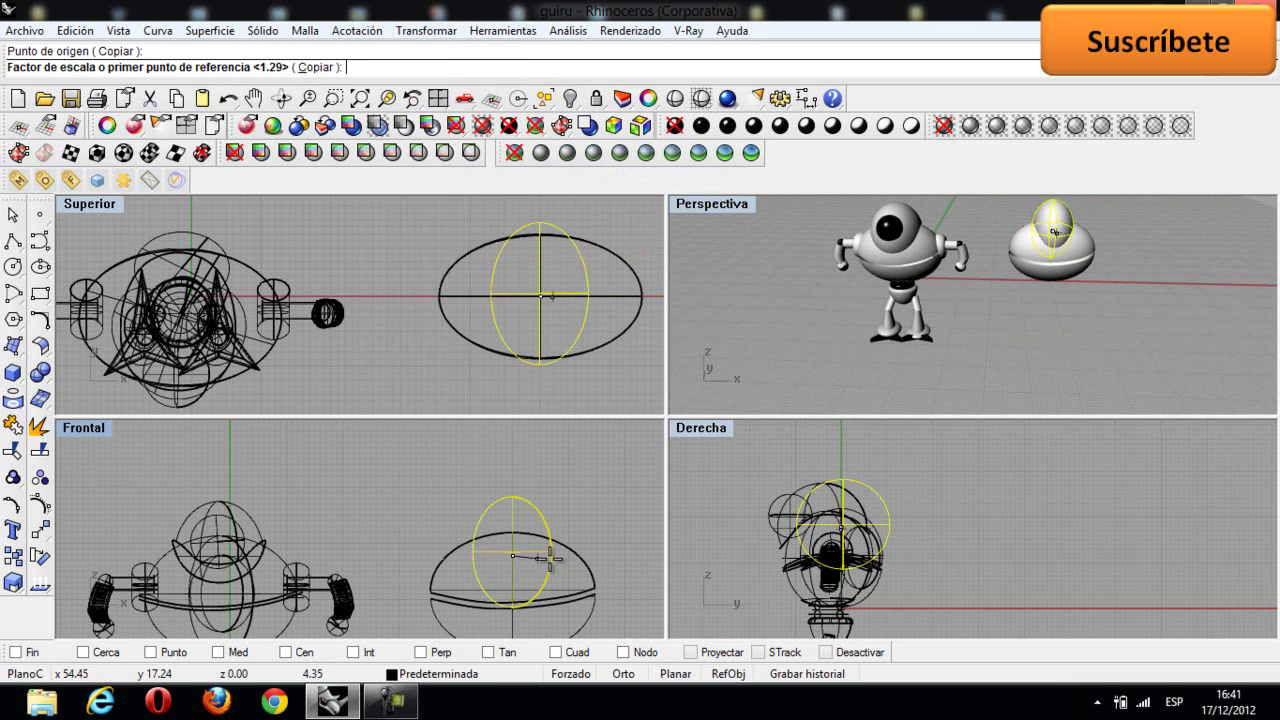
click(551, 554)
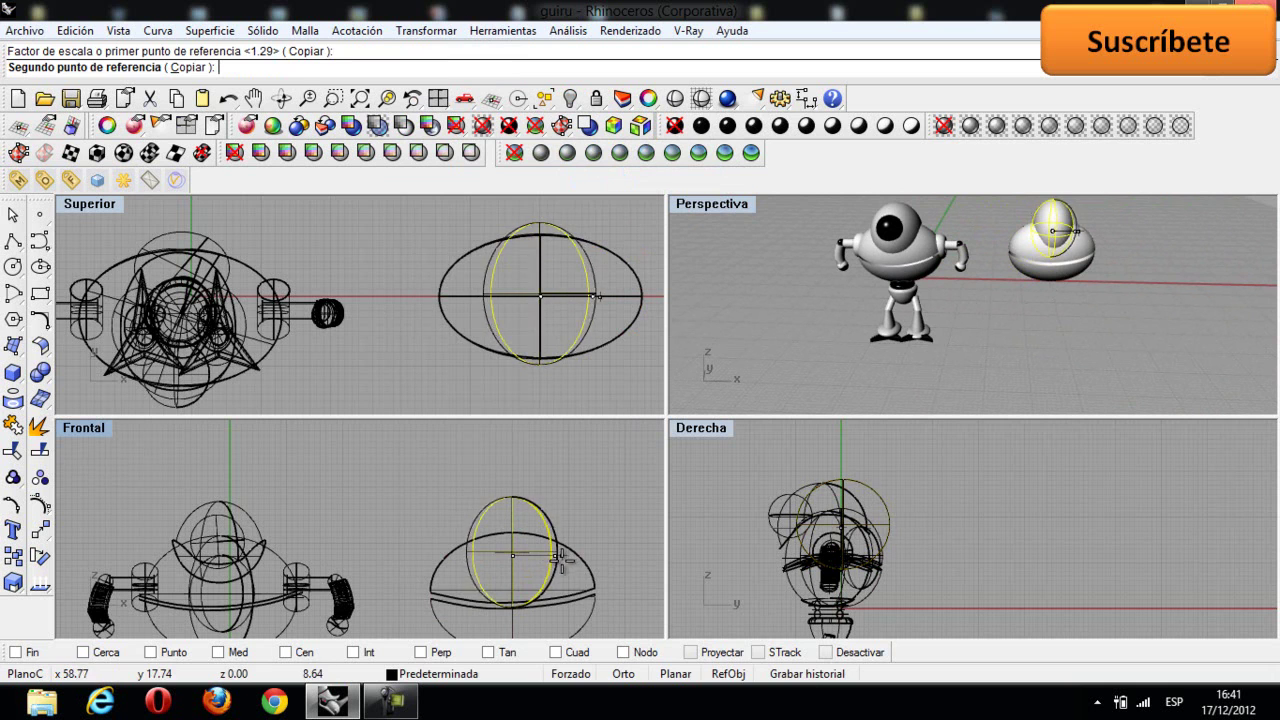
click(582, 550)
right_drag(961, 331, 884, 255)
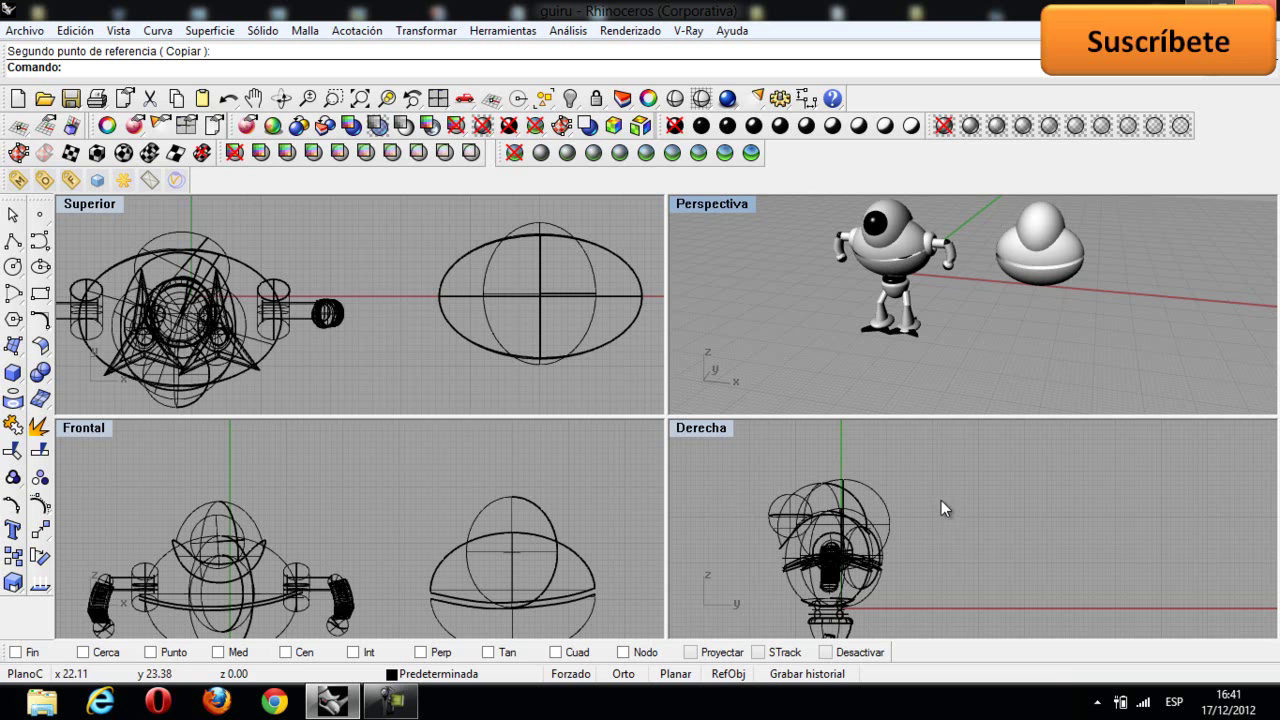
right_drag(889, 351, 903, 341)
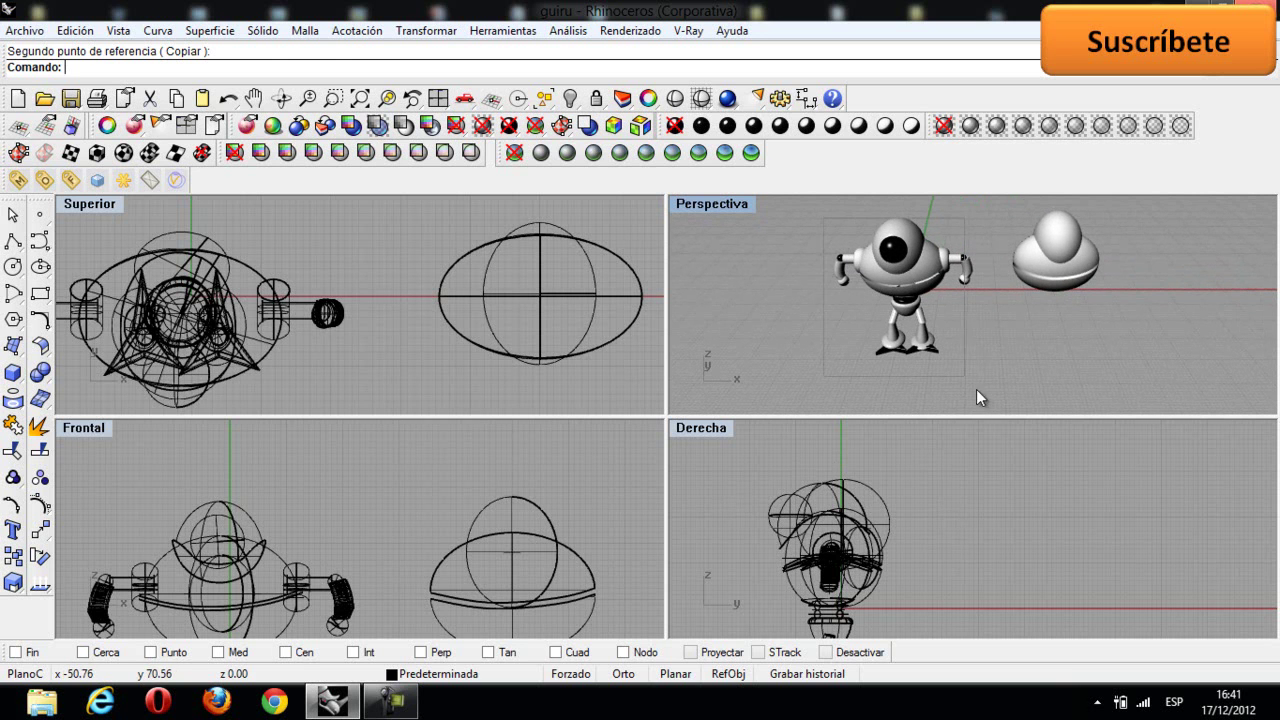
Step: Select the whole reference robot in the Perspective view and hide it
drag(826, 214, 989, 393)
drag(826, 217, 990, 380)
click(570, 98)
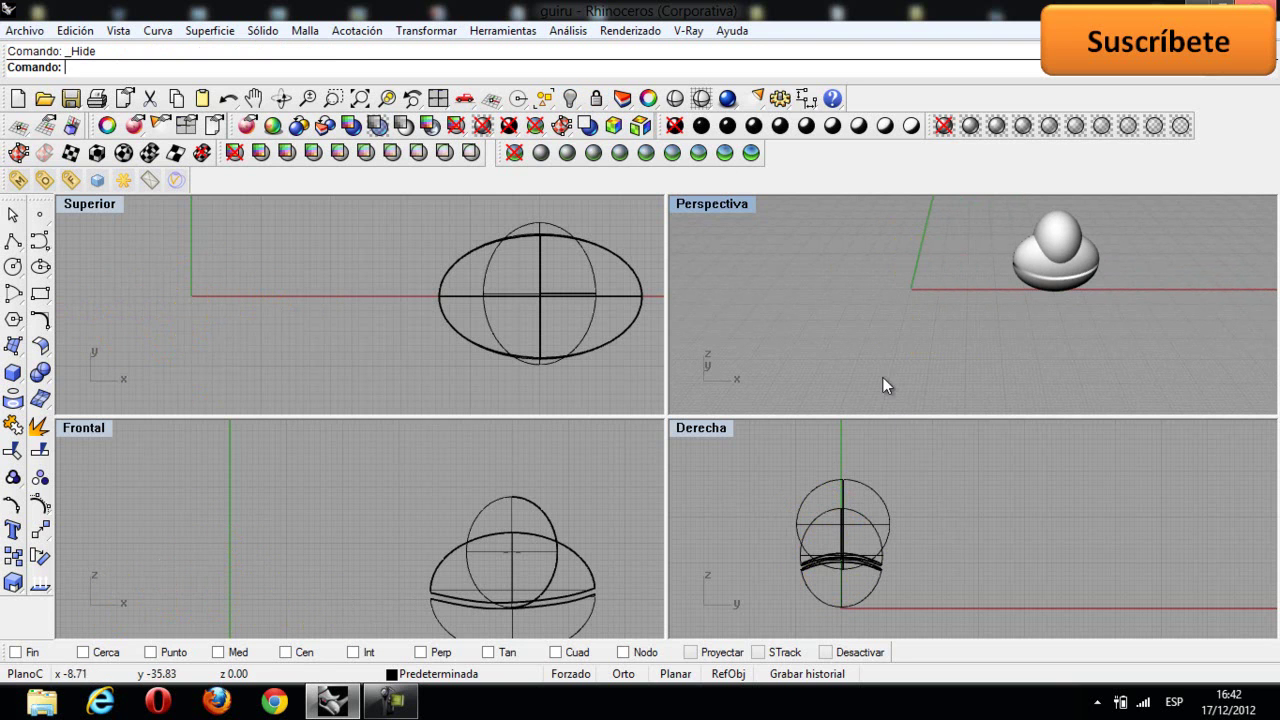
Step: Draw an open control-point curve in the Right view that follows the upper body's outline and passes beyond both sides of the upright ellipsoid
click(851, 490)
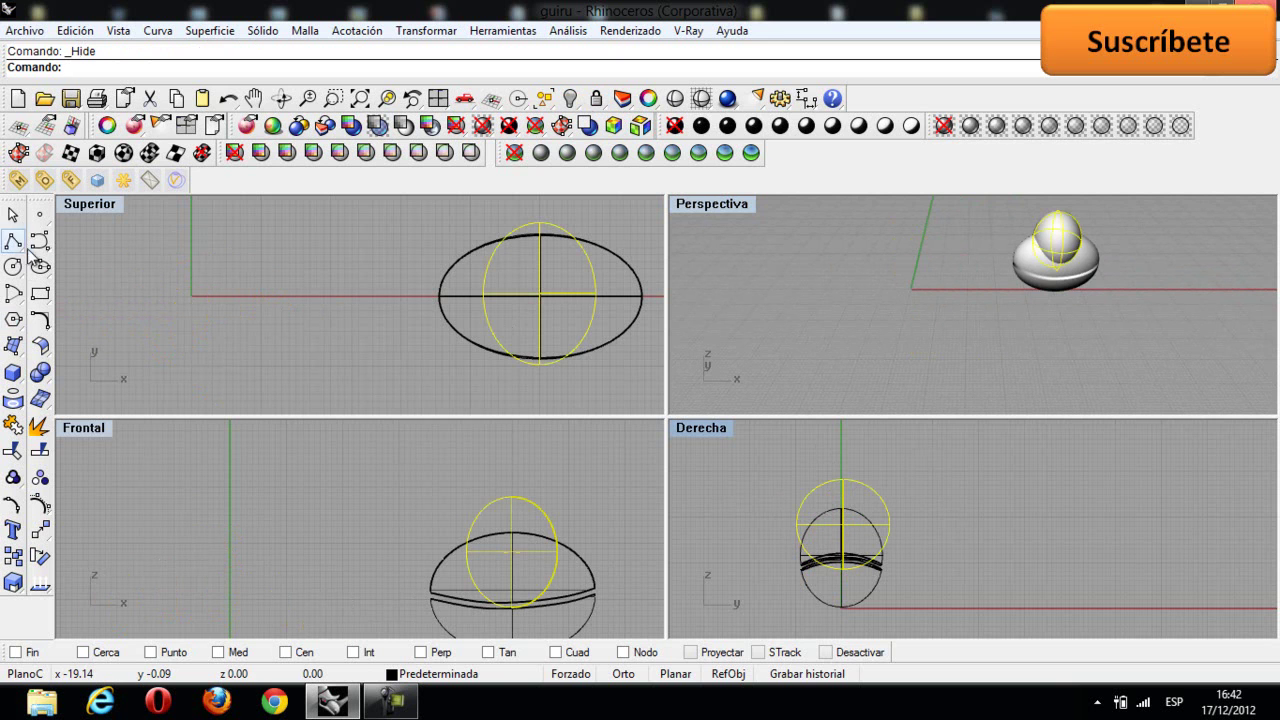
right_drag(792, 309, 840, 410)
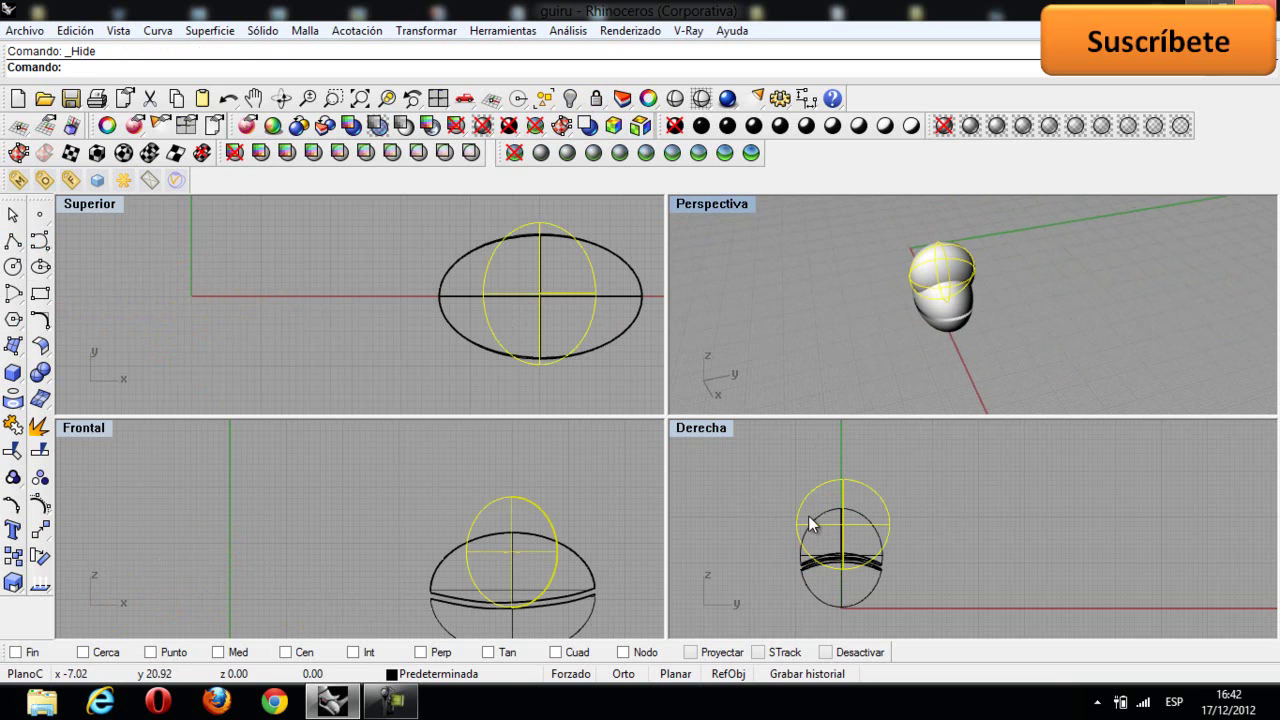
scroll(812, 515, up, 3)
shift+right_drag(809, 517, 864, 498)
scroll(757, 486, down, 2)
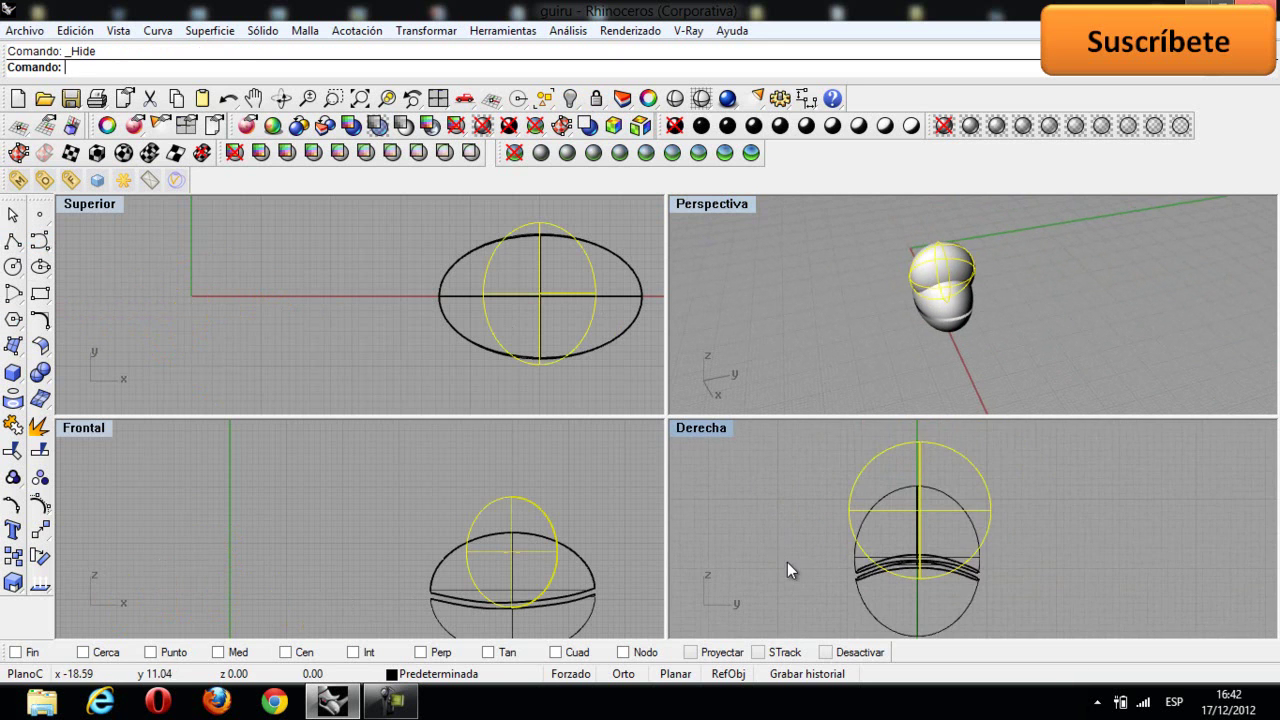
click(40, 241)
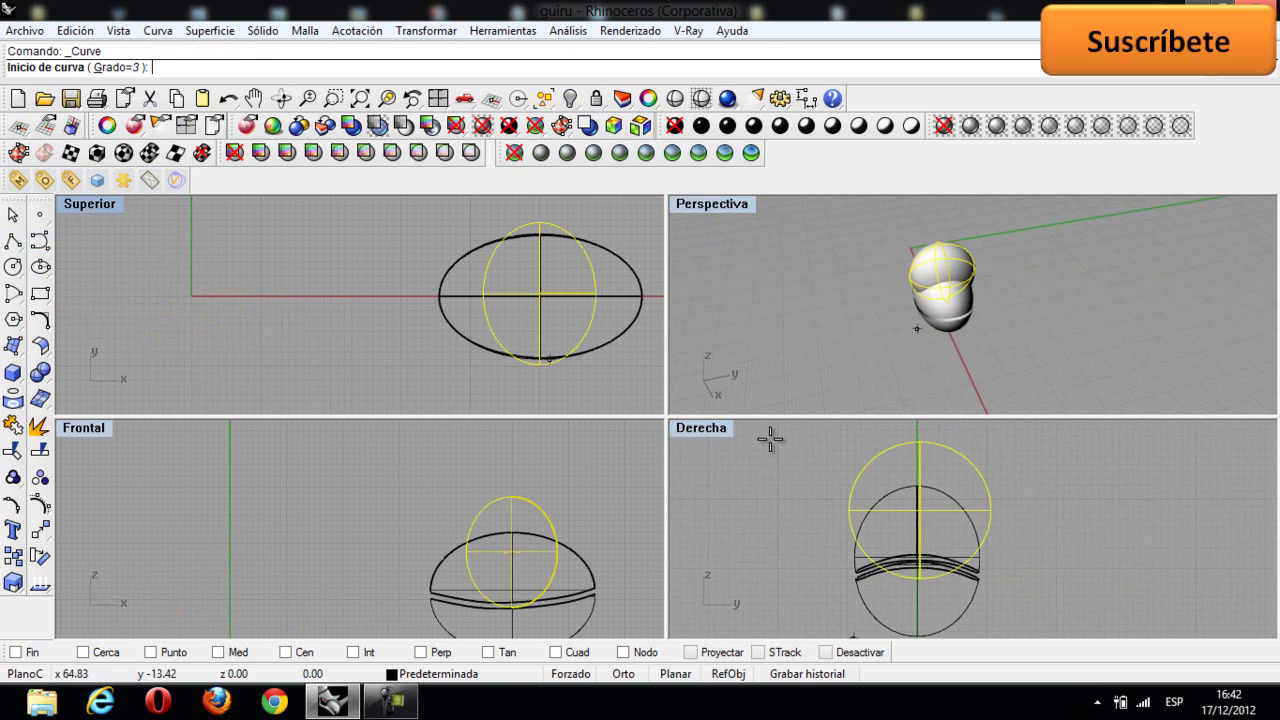
click(831, 543)
click(849, 538)
click(862, 524)
click(873, 506)
click(894, 489)
click(914, 484)
click(943, 489)
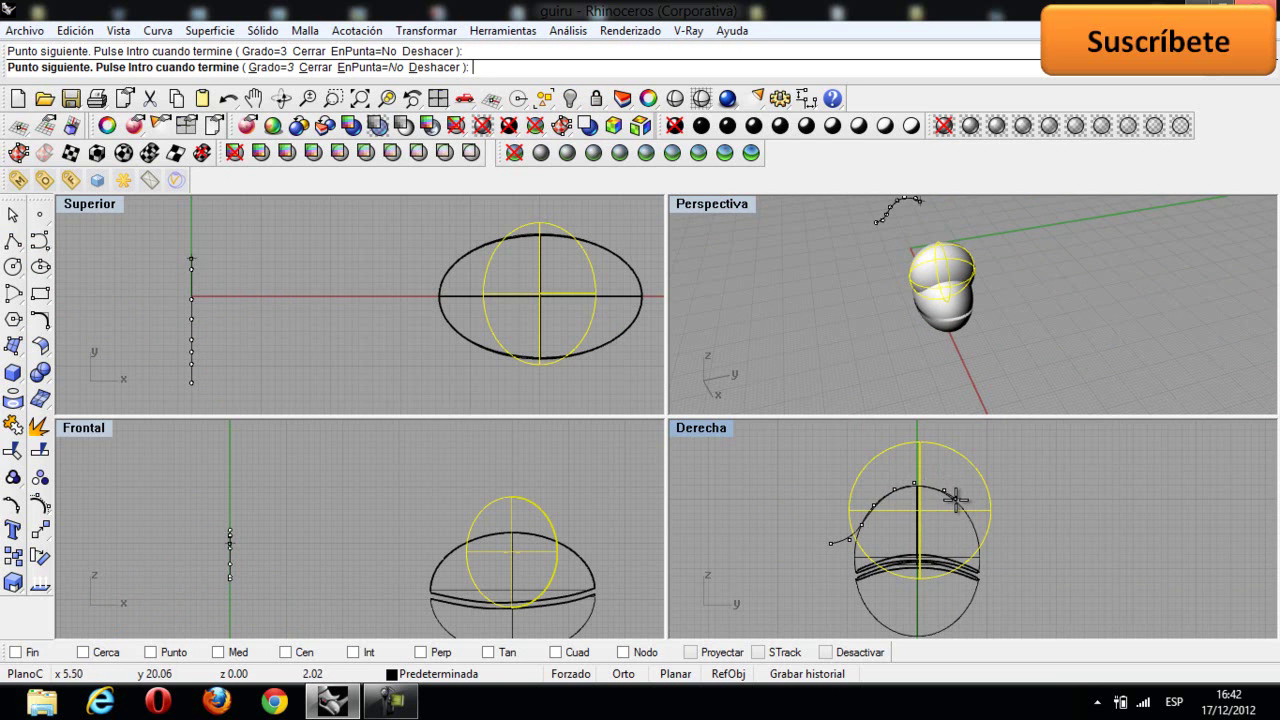
click(964, 506)
click(972, 517)
click(991, 570)
key(Return)
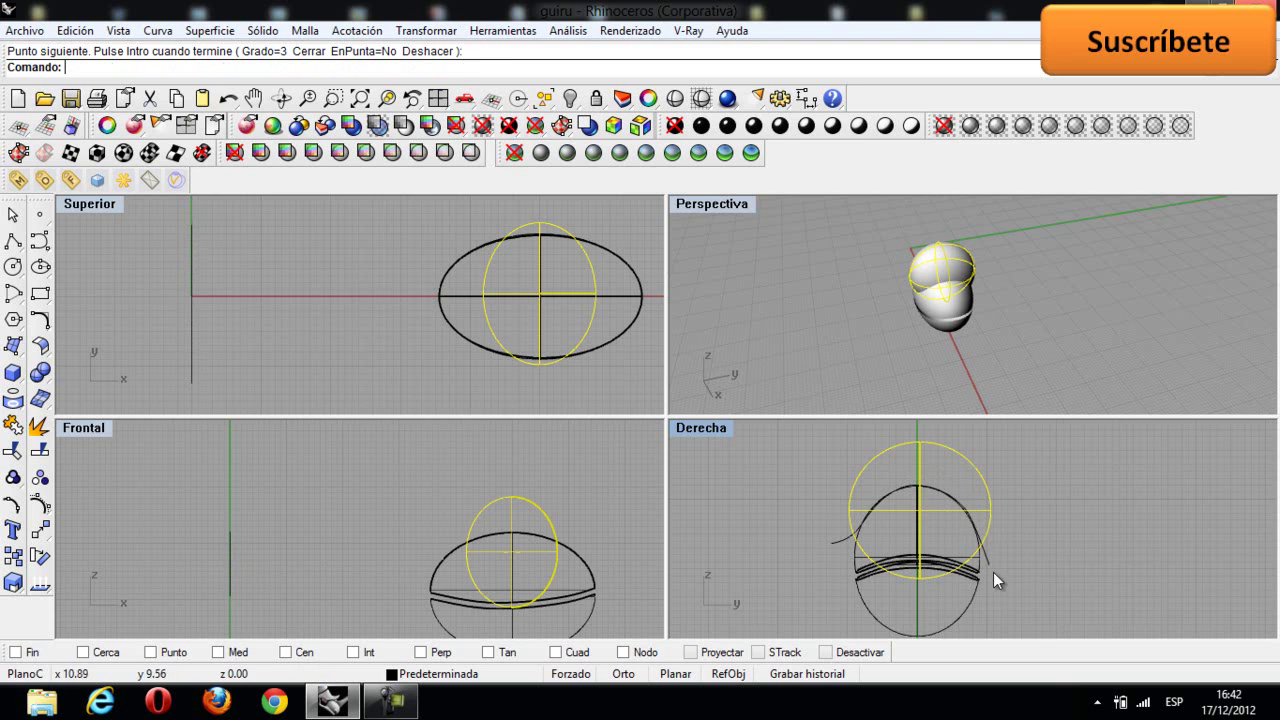
Step: Split the upright ellipsoid in the Right view with the arched curve as the cutting object
click(701, 495)
right_drag(957, 261, 992, 279)
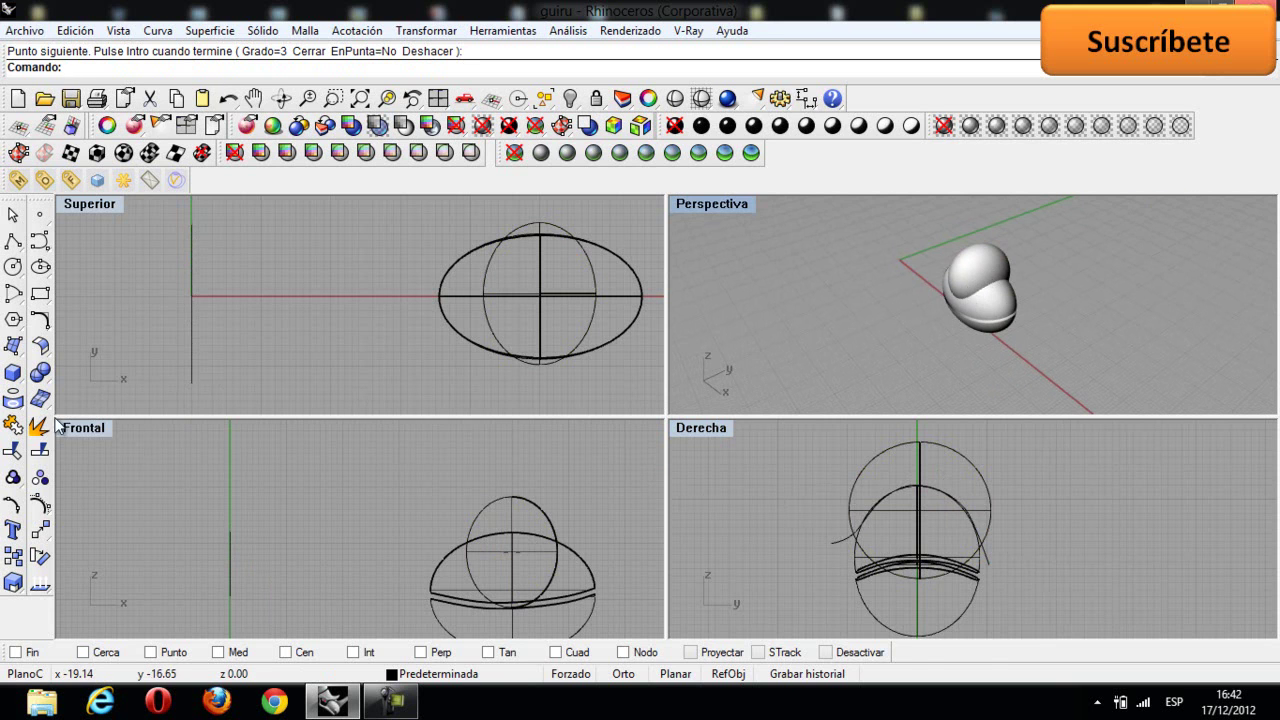
click(40, 450)
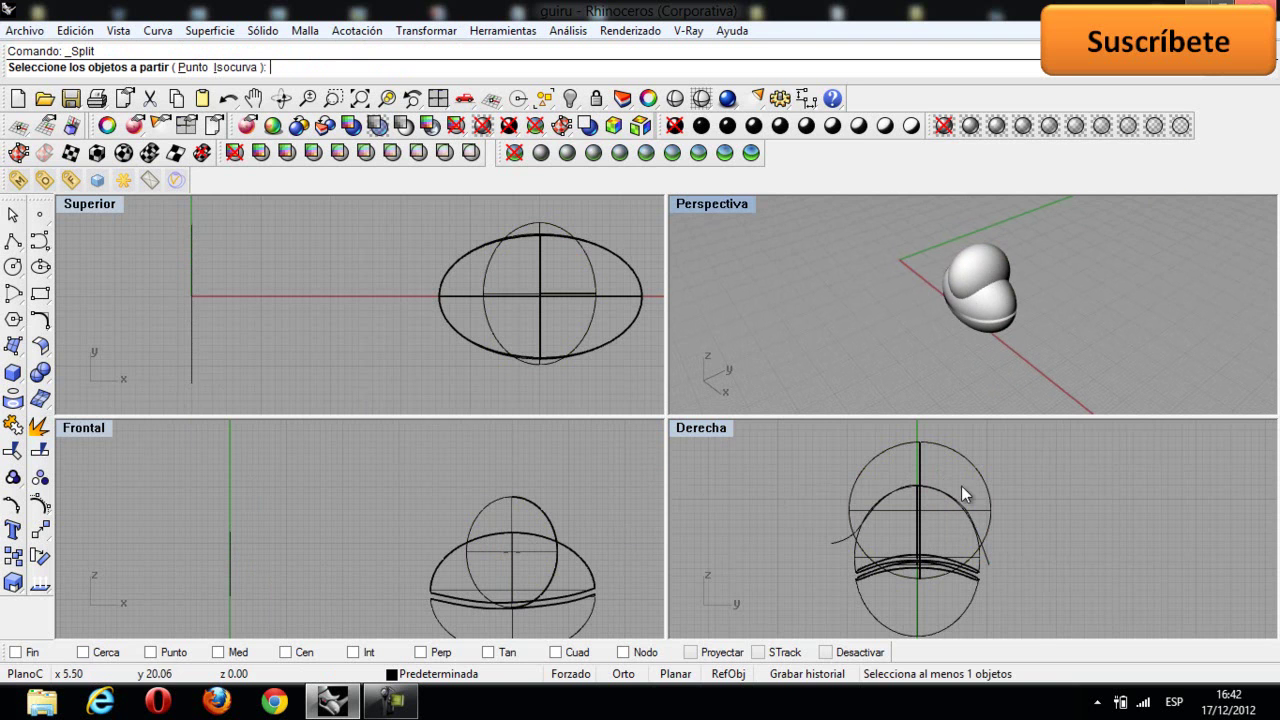
click(918, 445)
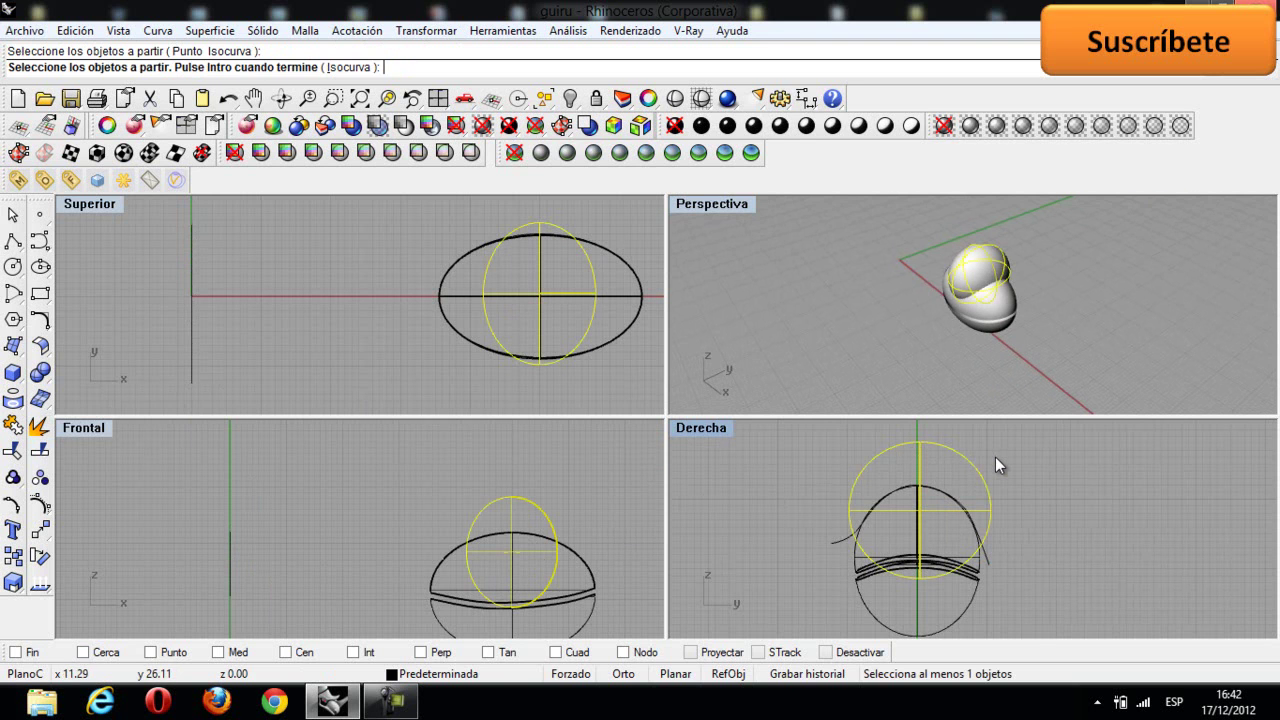
key(Return)
click(838, 538)
key(Return)
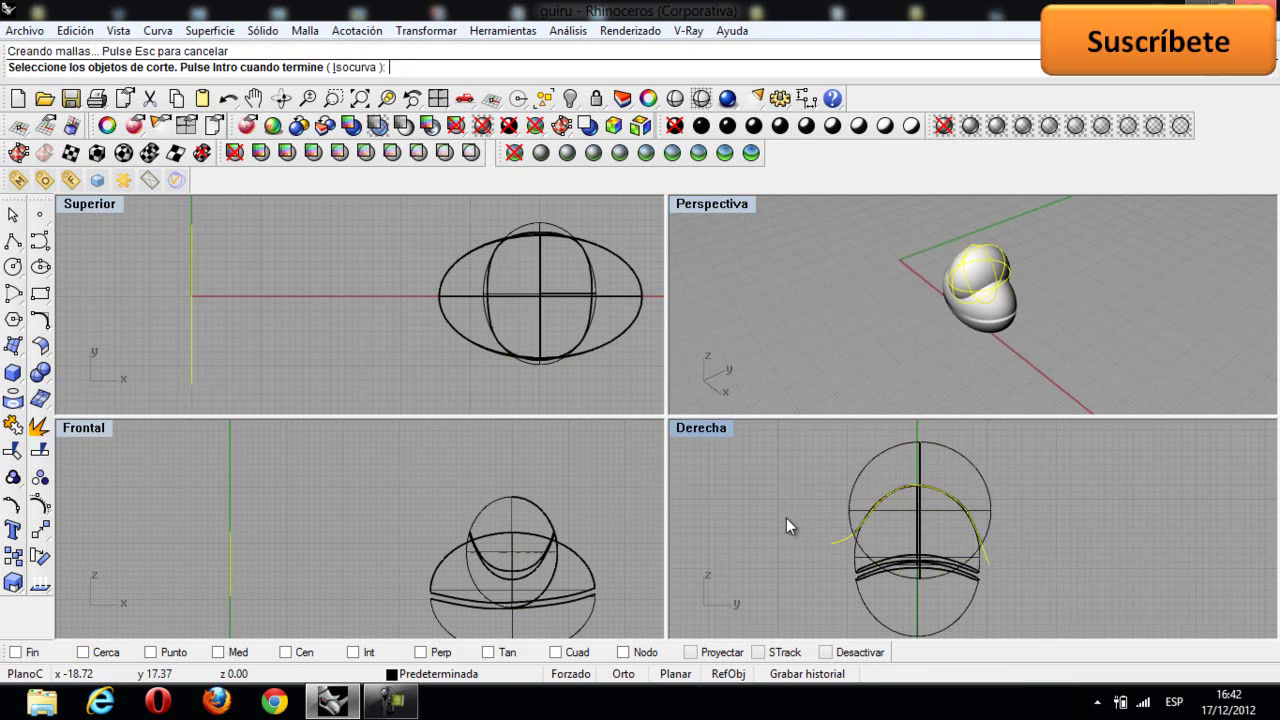
Step: Delete the lower piece of the split upright ellipsoid and the arched cutting curve
click(865, 558)
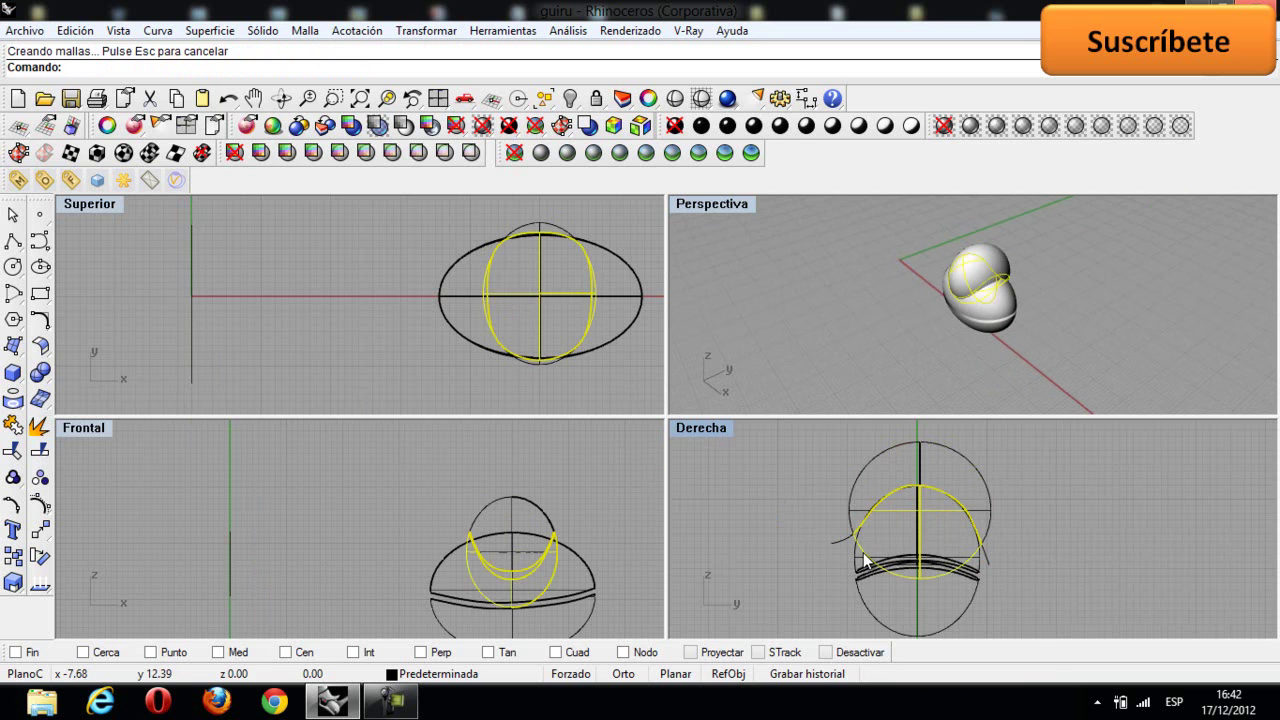
key(Delete)
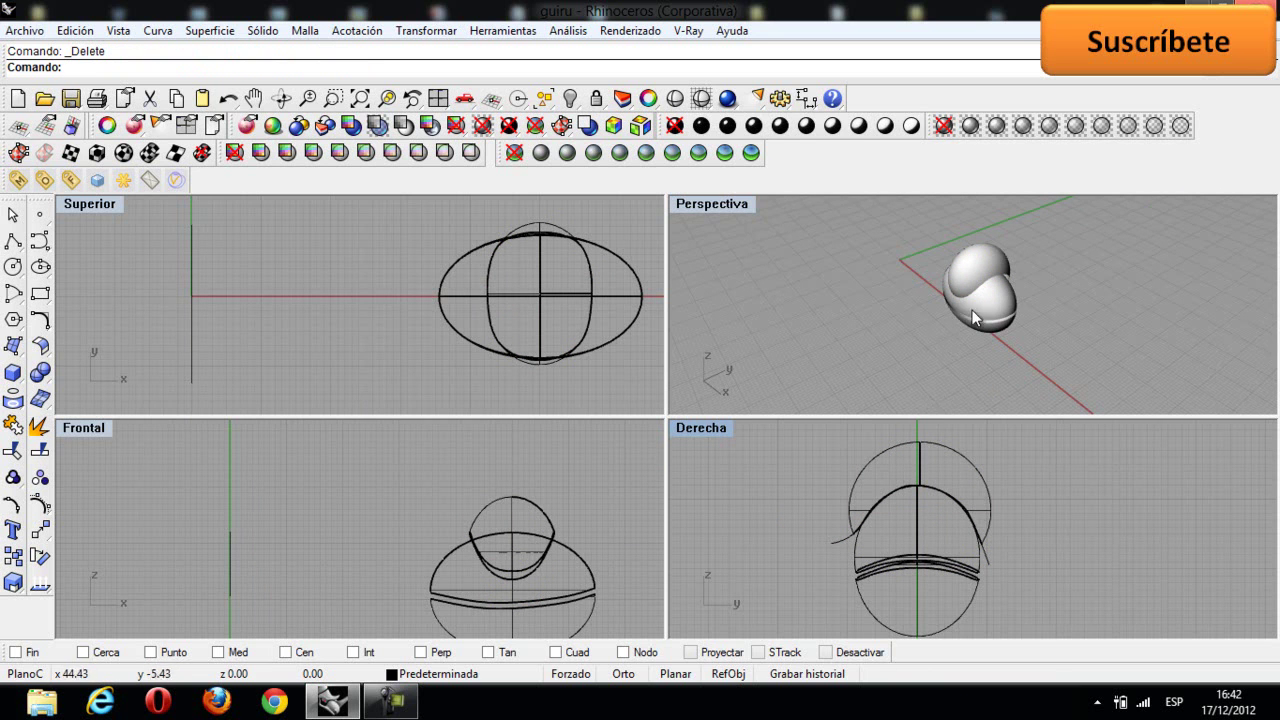
scroll(900, 322, up, 5)
key(ctrl+z)
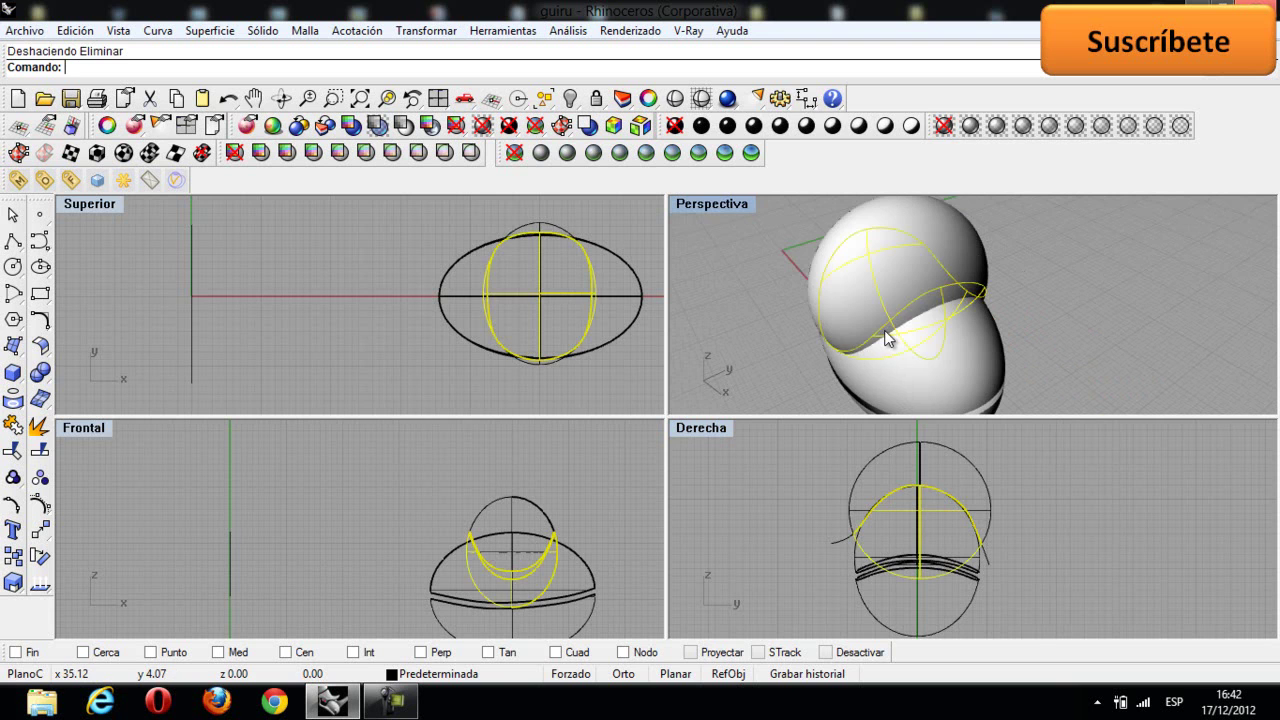
key(Delete)
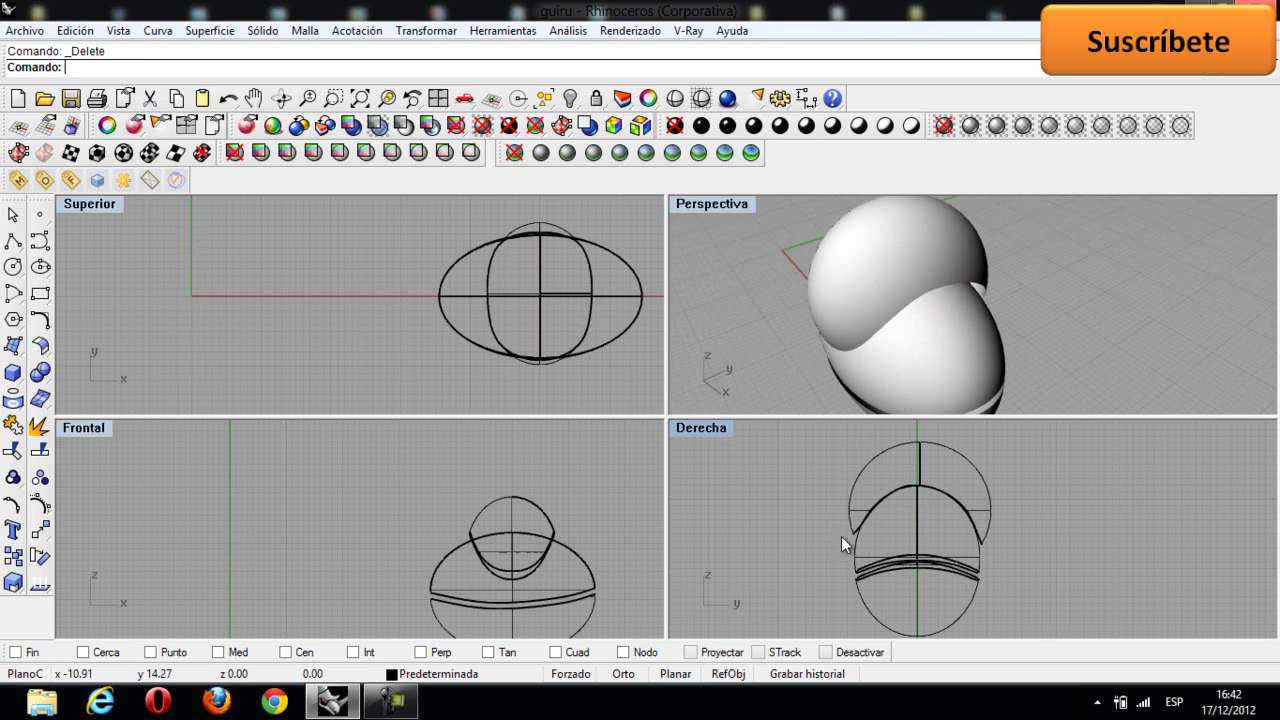
Step: Move the remaining head piece slightly down onto the upper body in the Right view
click(922, 483)
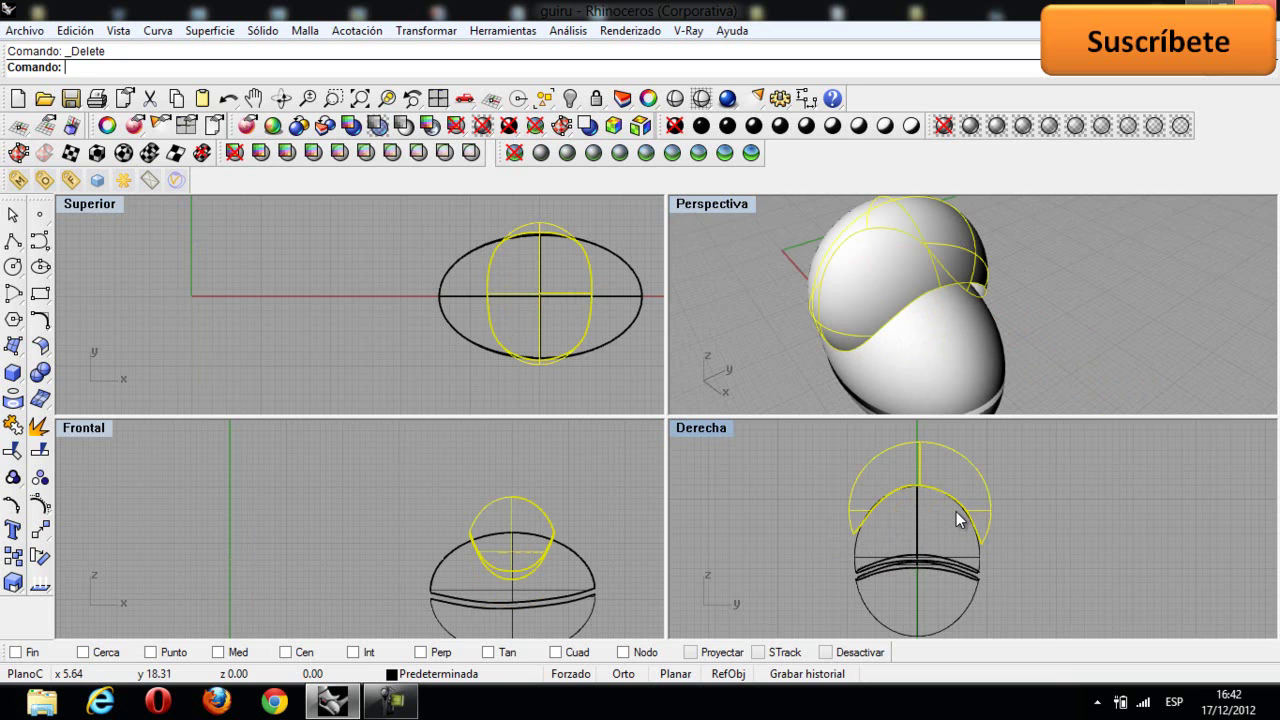
scroll(957, 519, up, 1)
drag(960, 513, 960, 520)
click(1090, 449)
right_drag(994, 368, 1020, 323)
scroll(1020, 323, down, 3)
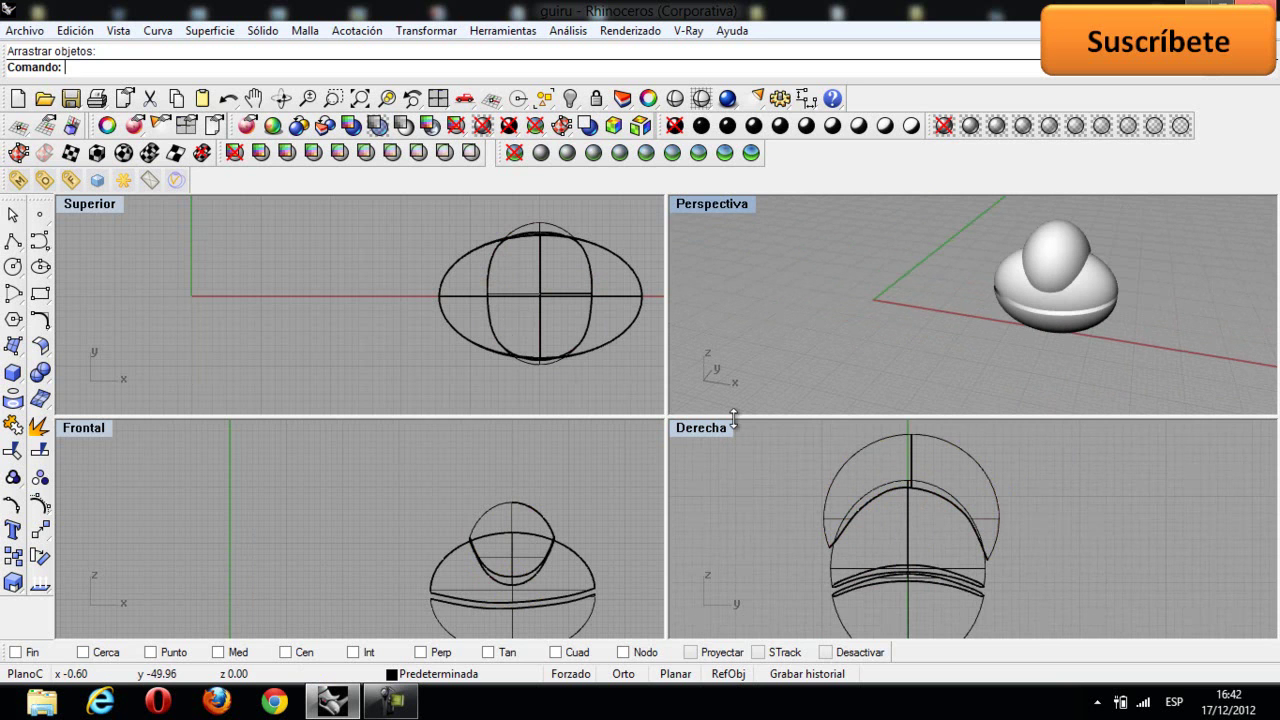
Step: Show the hidden reference robot again and select its eye
click(571, 98)
right_drag(892, 276, 950, 264)
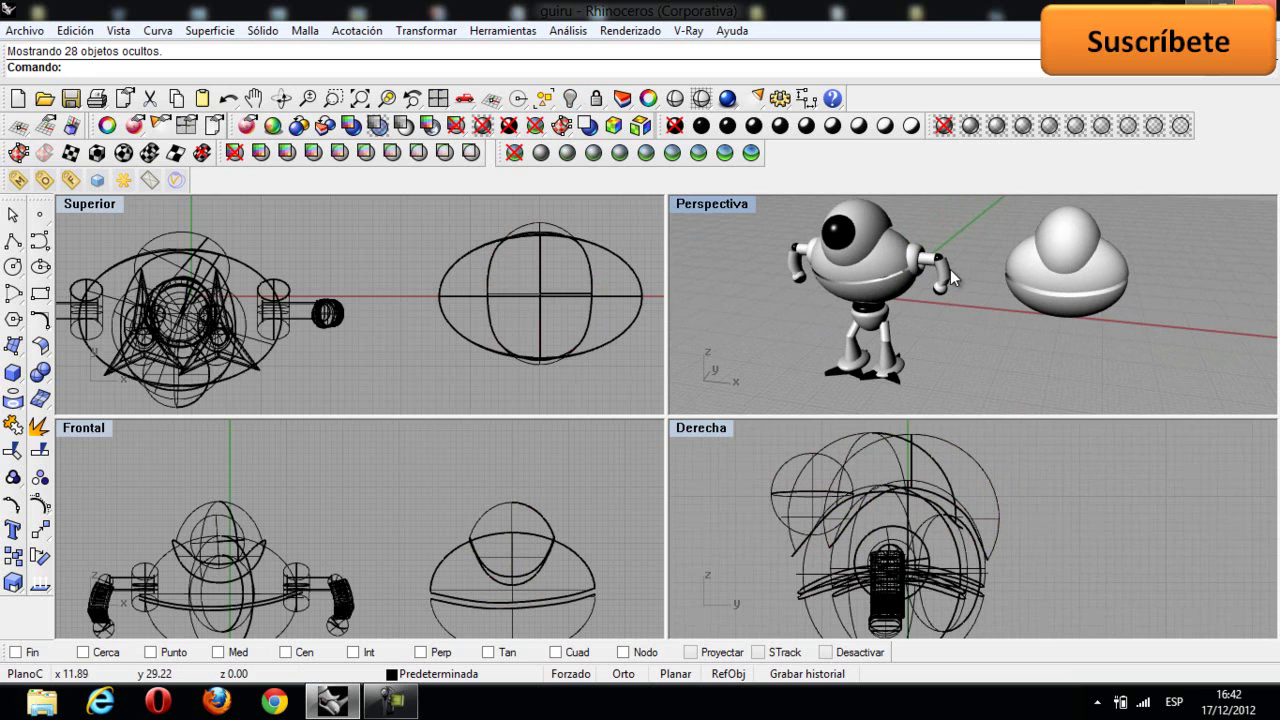
click(836, 238)
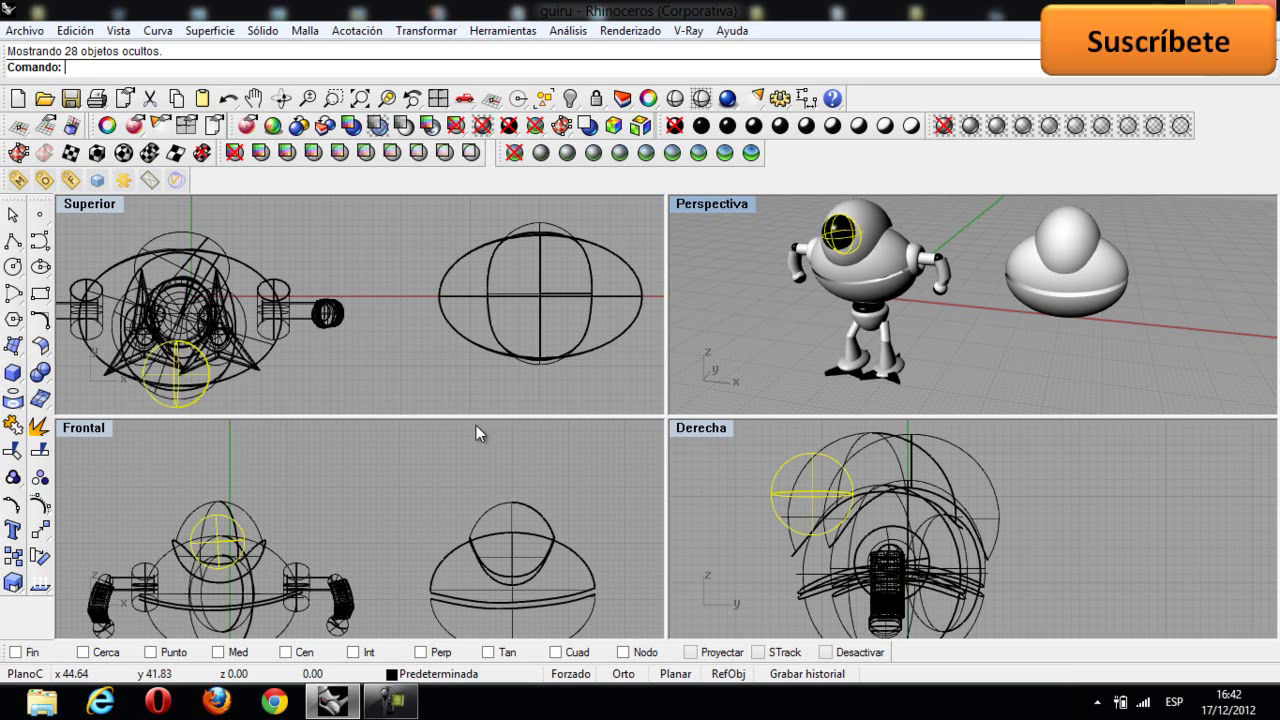
Step: Create a sphere at the centre of the new head in the Front view, with a radius of about 4 units
click(13, 372)
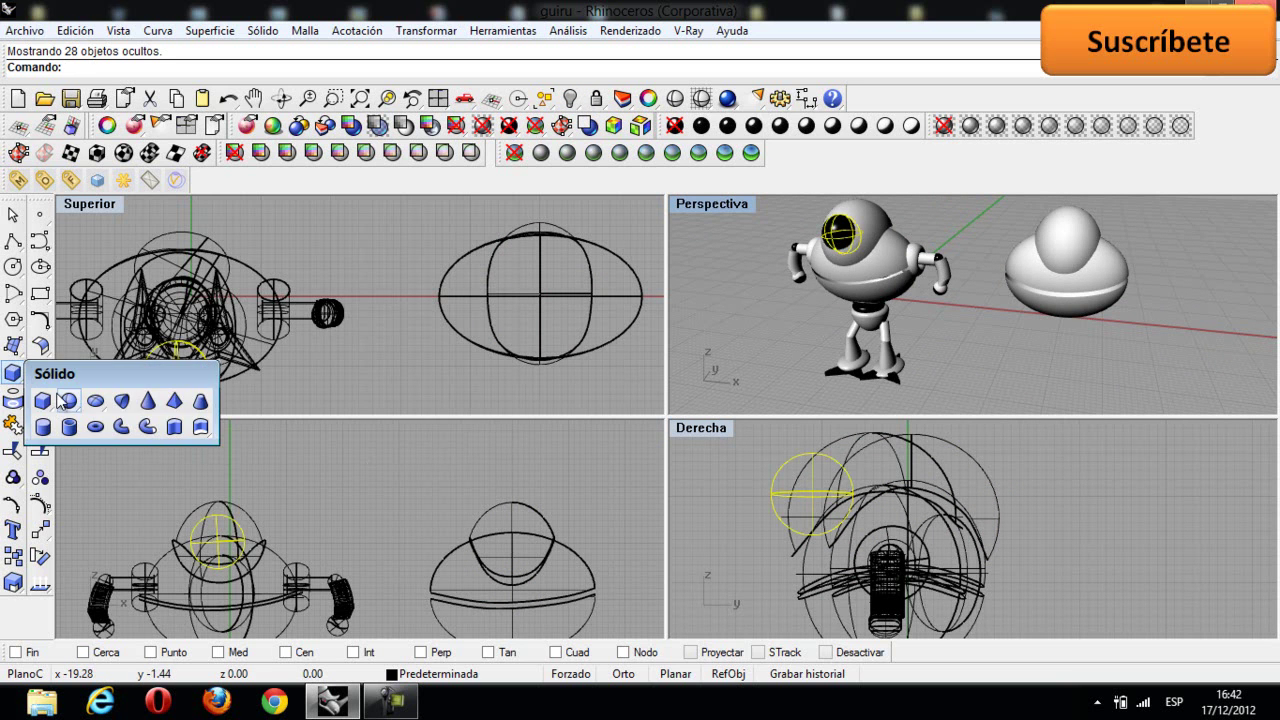
click(68, 401)
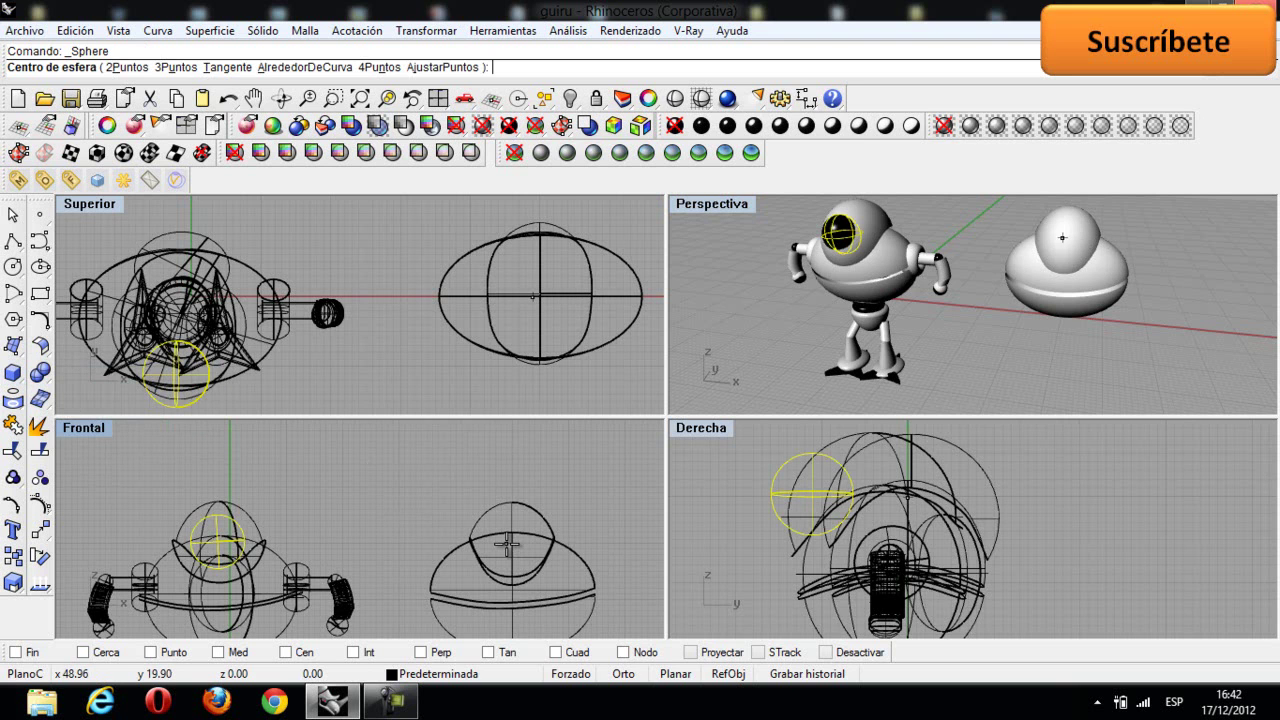
click(507, 543)
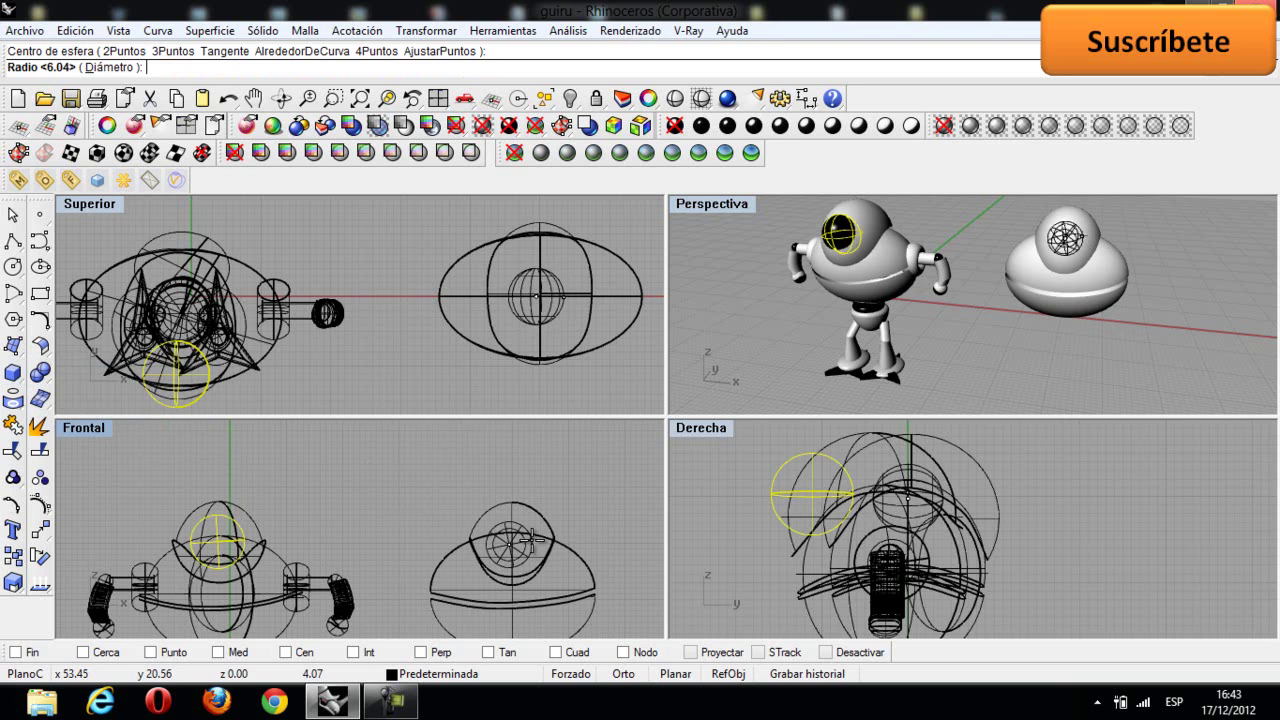
click(537, 530)
Step: Move the new sphere to the front of the head in the Top view and centre it on the body's middle axis
click(538, 296)
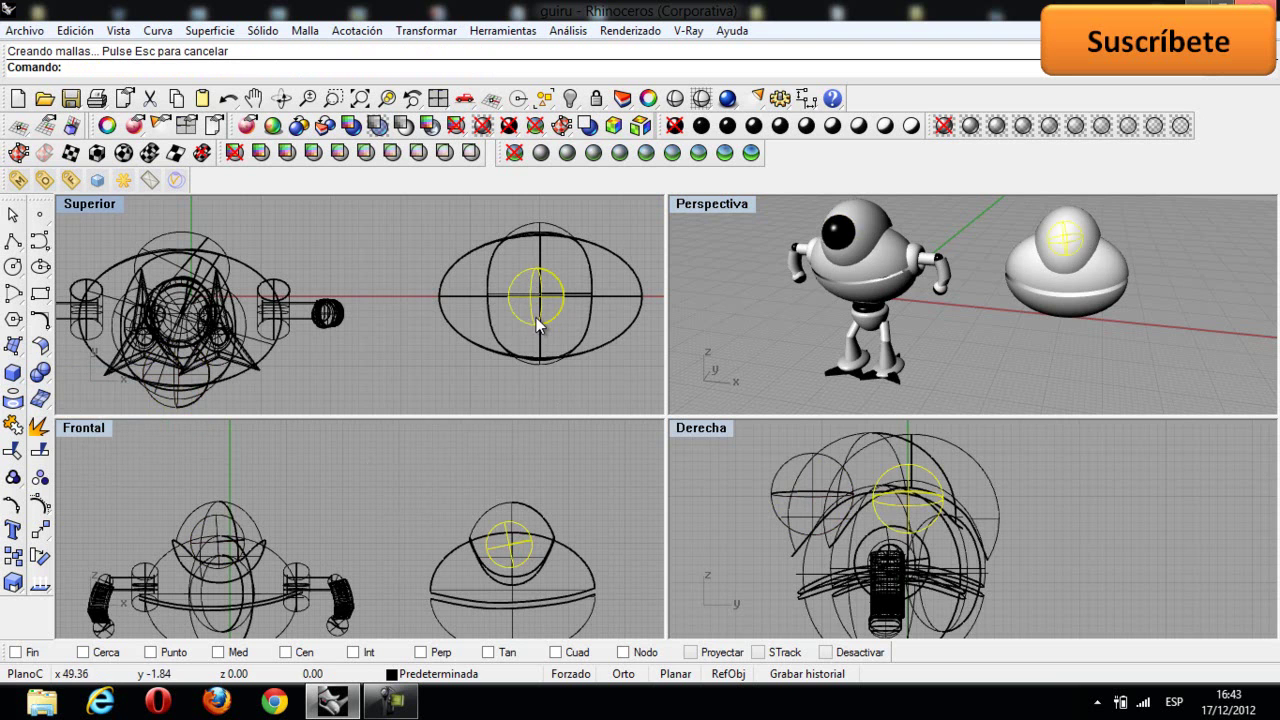
drag(541, 320, 550, 375)
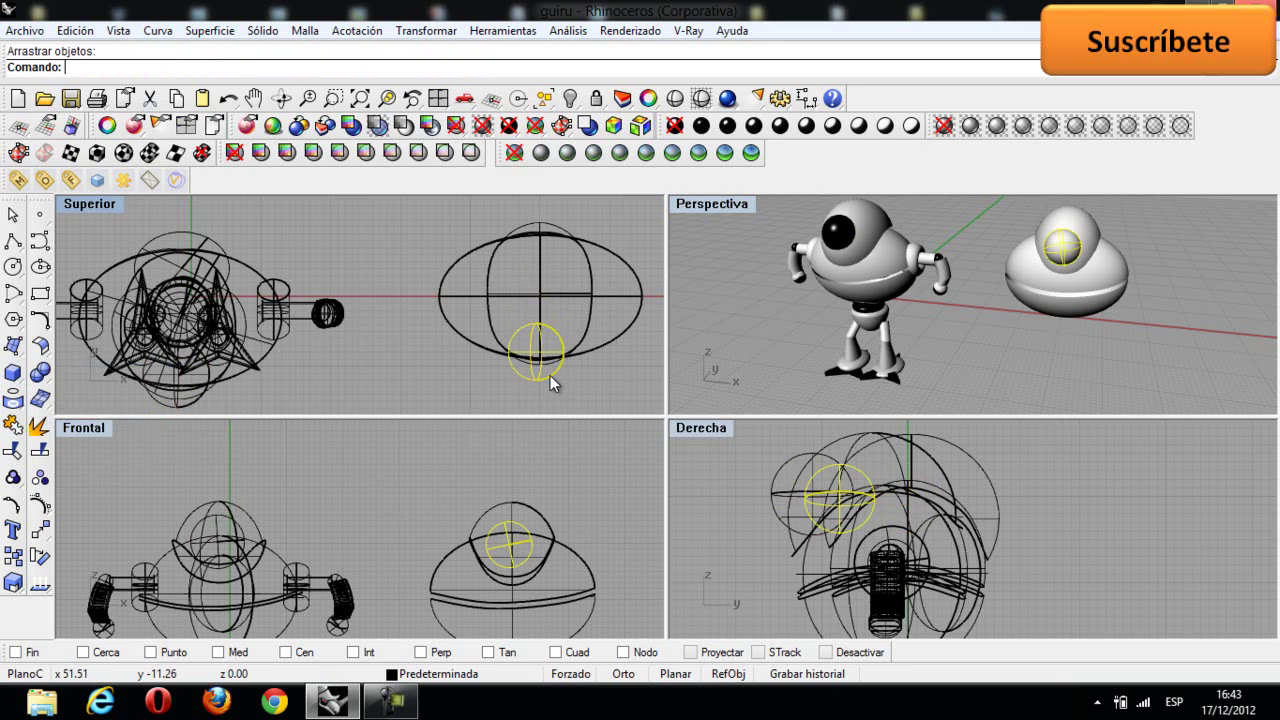
scroll(548, 353, up, 3)
drag(511, 337, 513, 337)
click(578, 256)
right_drag(1047, 252, 1140, 242)
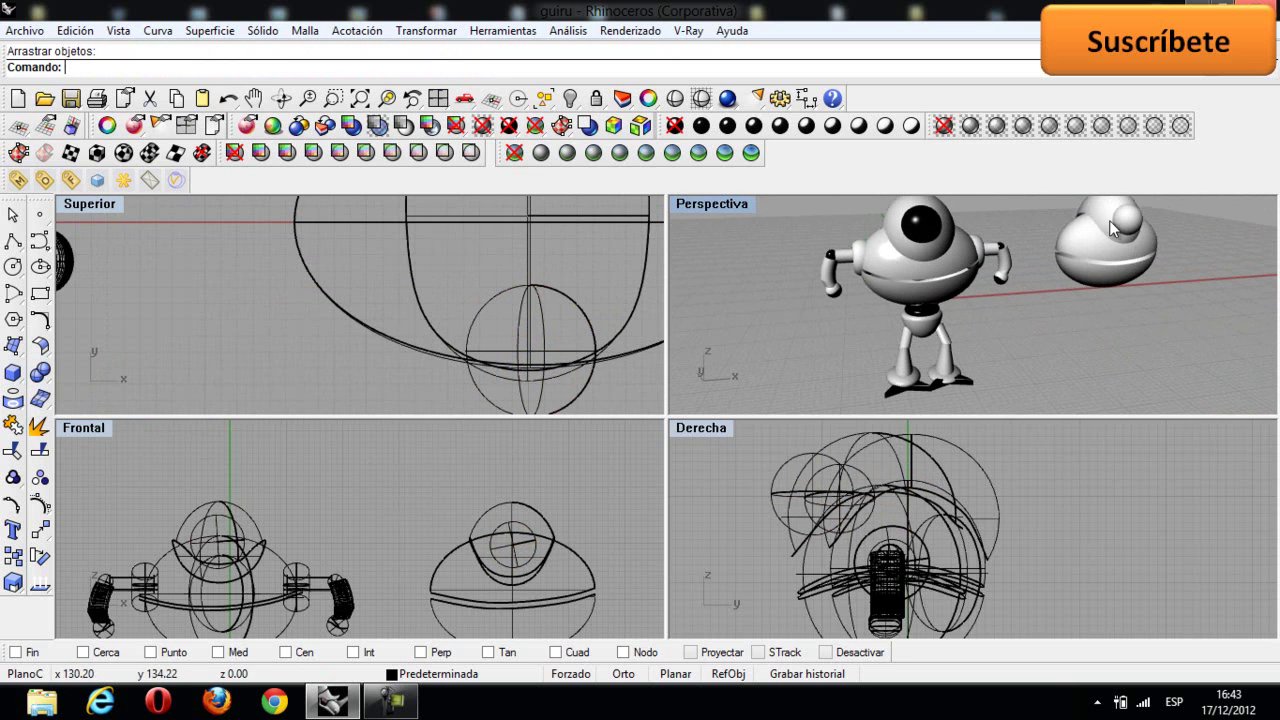
Step: Enlarge the eye sphere with Scale 3D from the head's centre and move it back into the head
click(1122, 224)
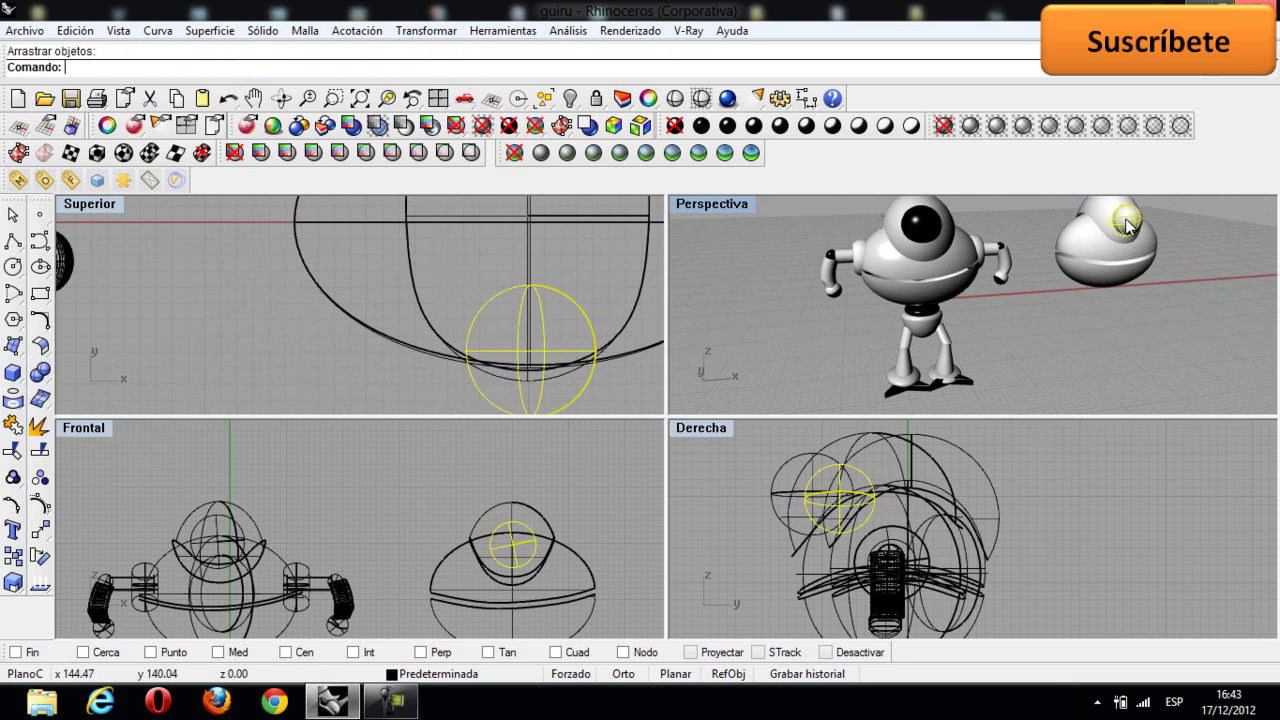
click(425, 31)
mouse_move(530, 134)
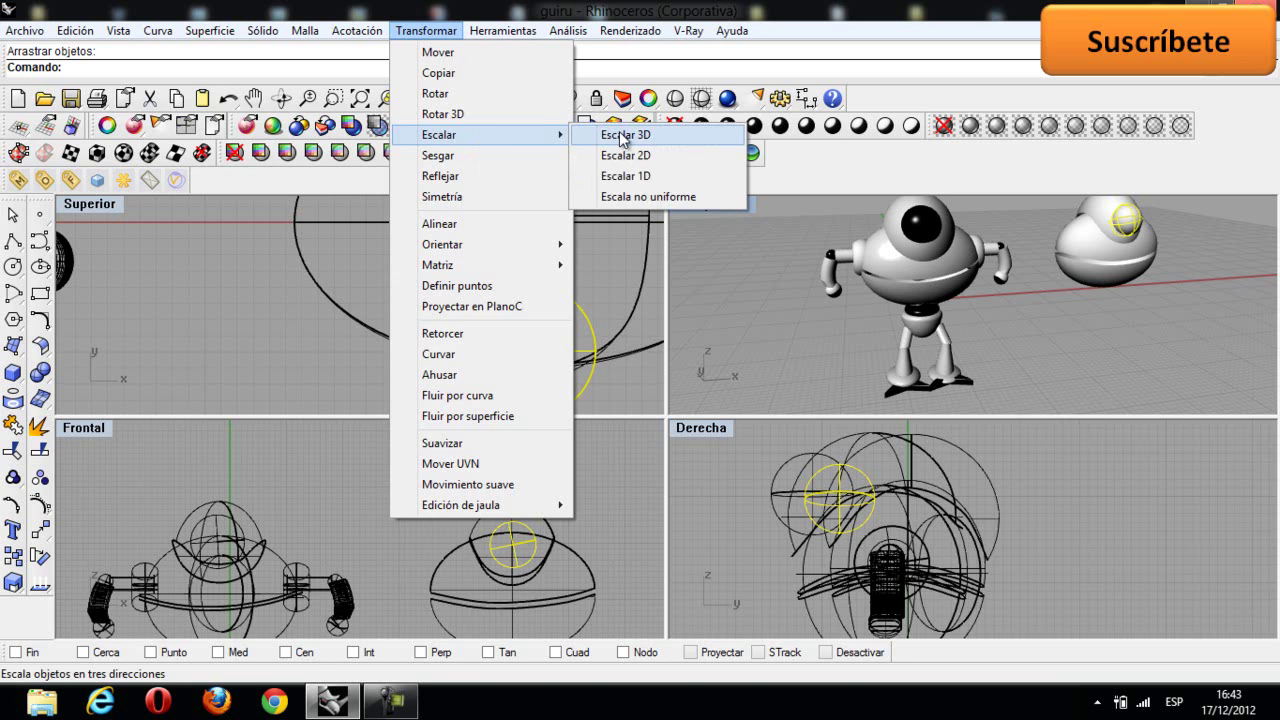
click(624, 136)
click(511, 547)
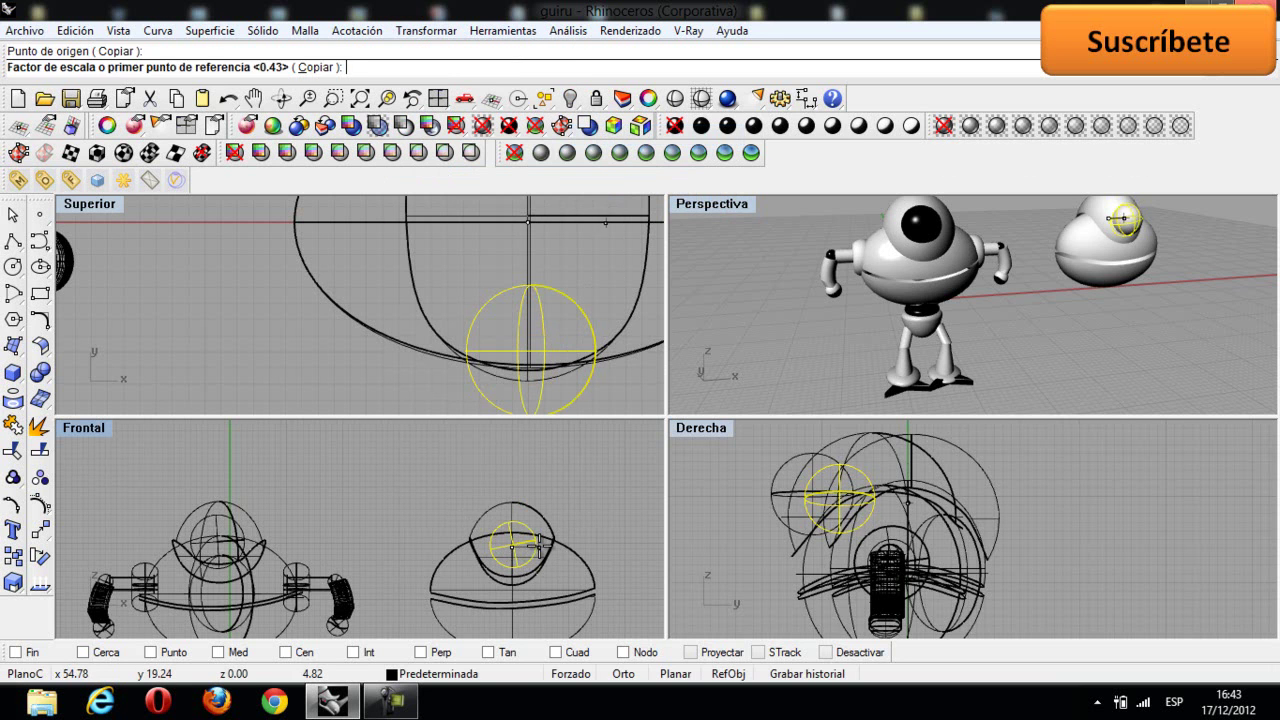
click(545, 553)
click(549, 555)
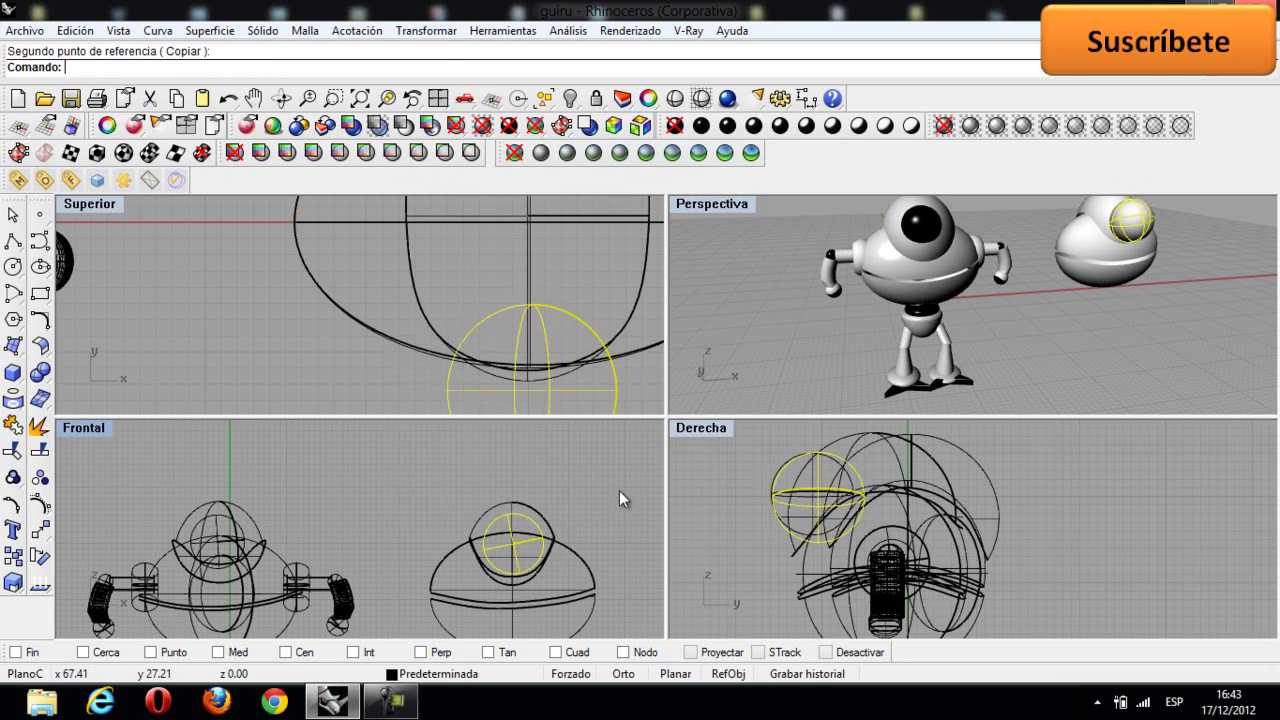
scroll(977, 330, down, 3)
right_drag(977, 362, 993, 393)
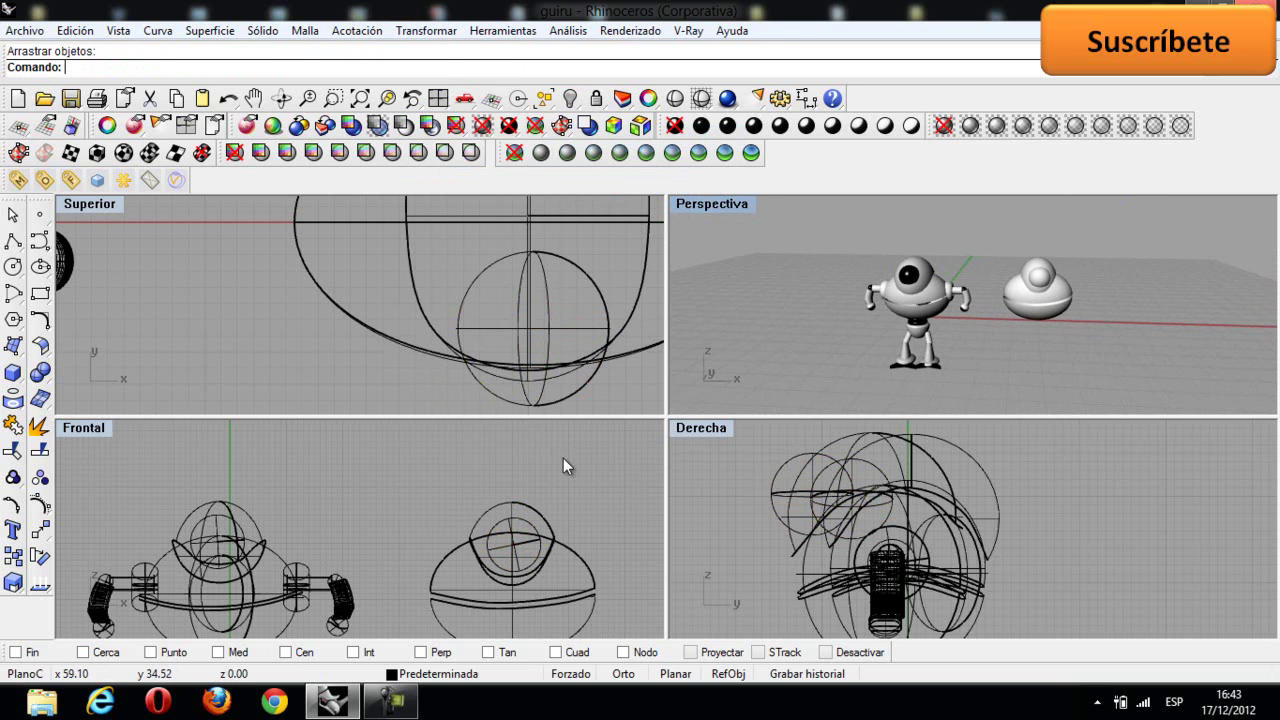
Step: Select the new body, head and eye in the Front view and move them horizontally farther away from the reference robot
scroll(561, 452, down, 3)
drag(383, 473, 540, 630)
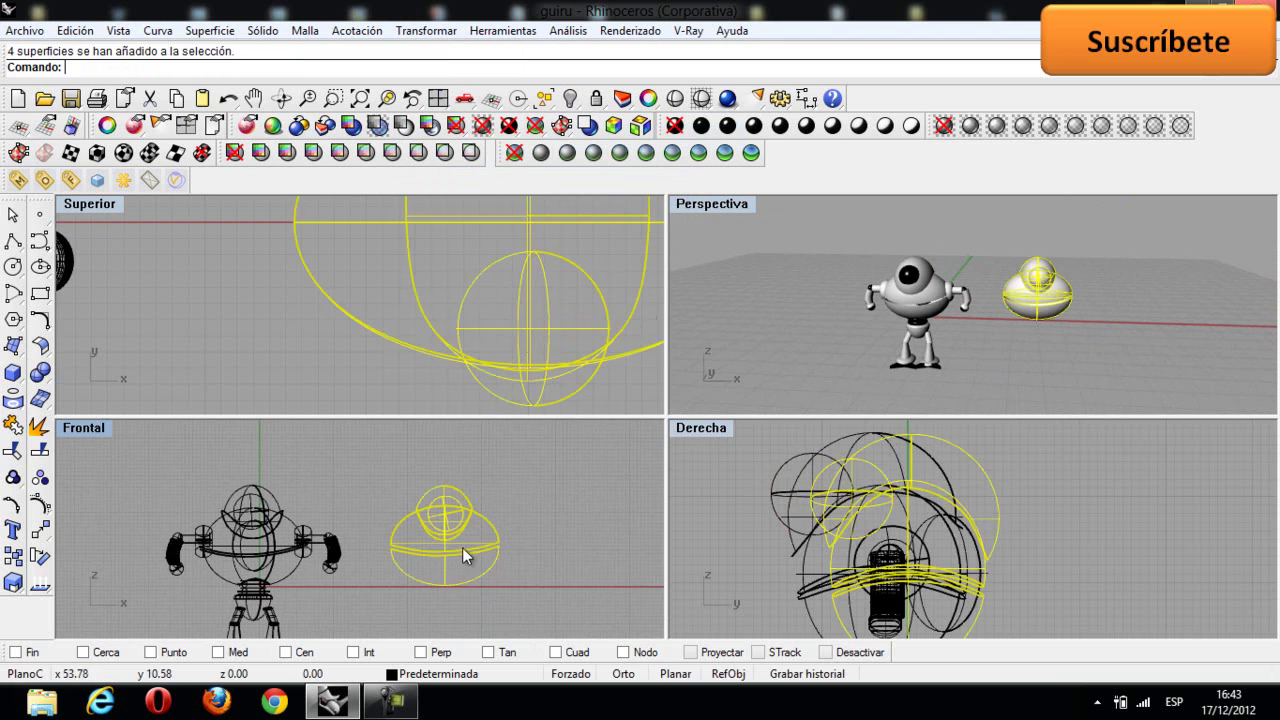
drag(458, 548, 529, 518)
scroll(625, 377, down, 4)
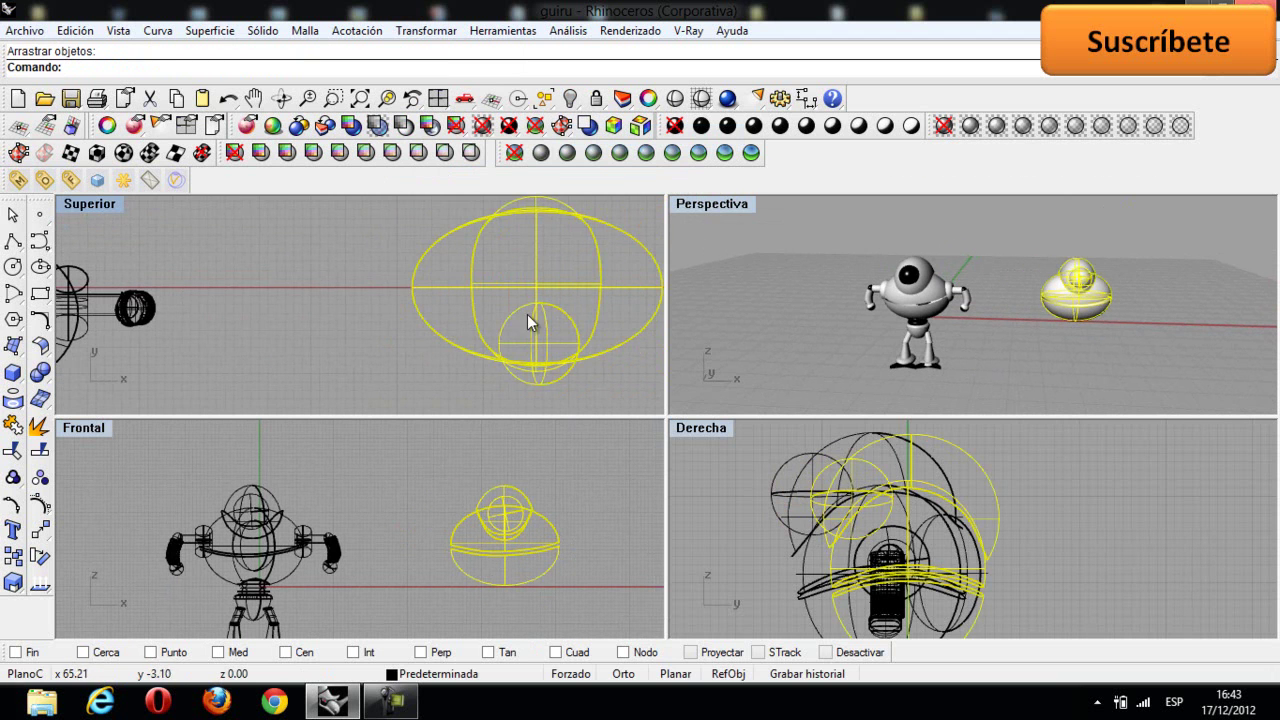
click(784, 289)
Step: Create a torus in the Right view, in the empty space beside the overlapping robots
scroll(858, 287, up, 3)
right_drag(820, 535, 993, 497)
click(15, 373)
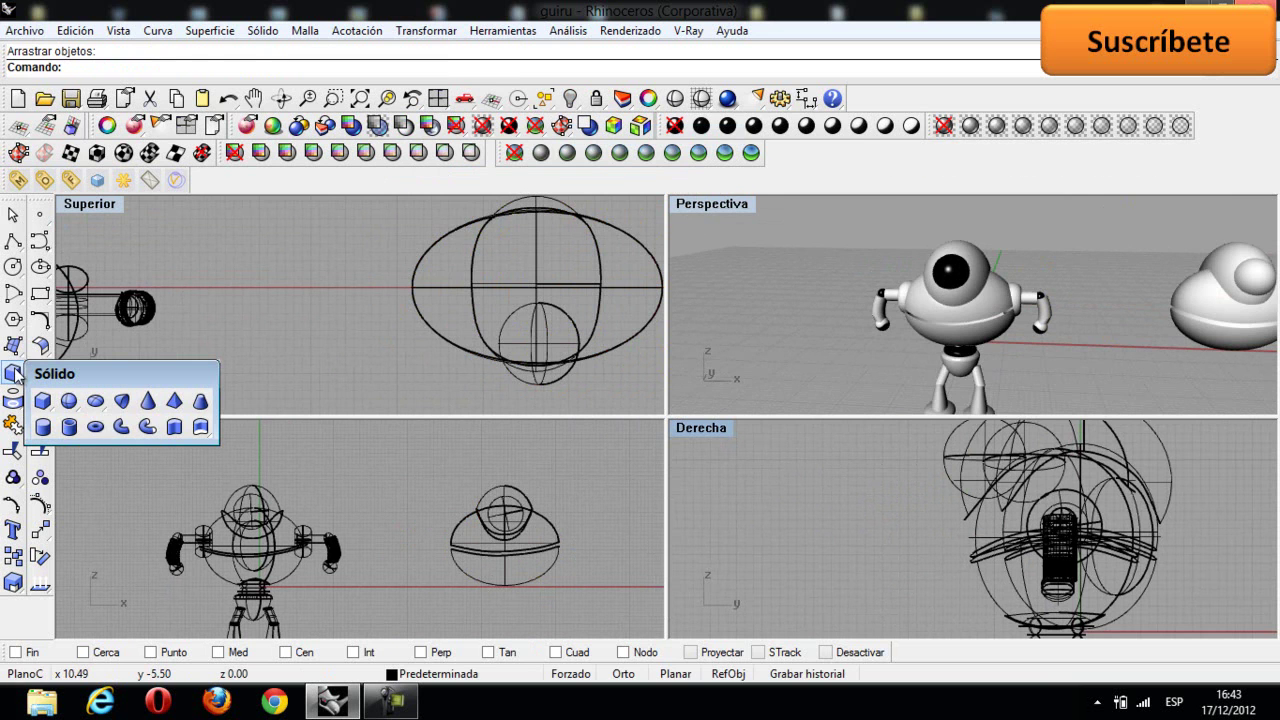
click(98, 429)
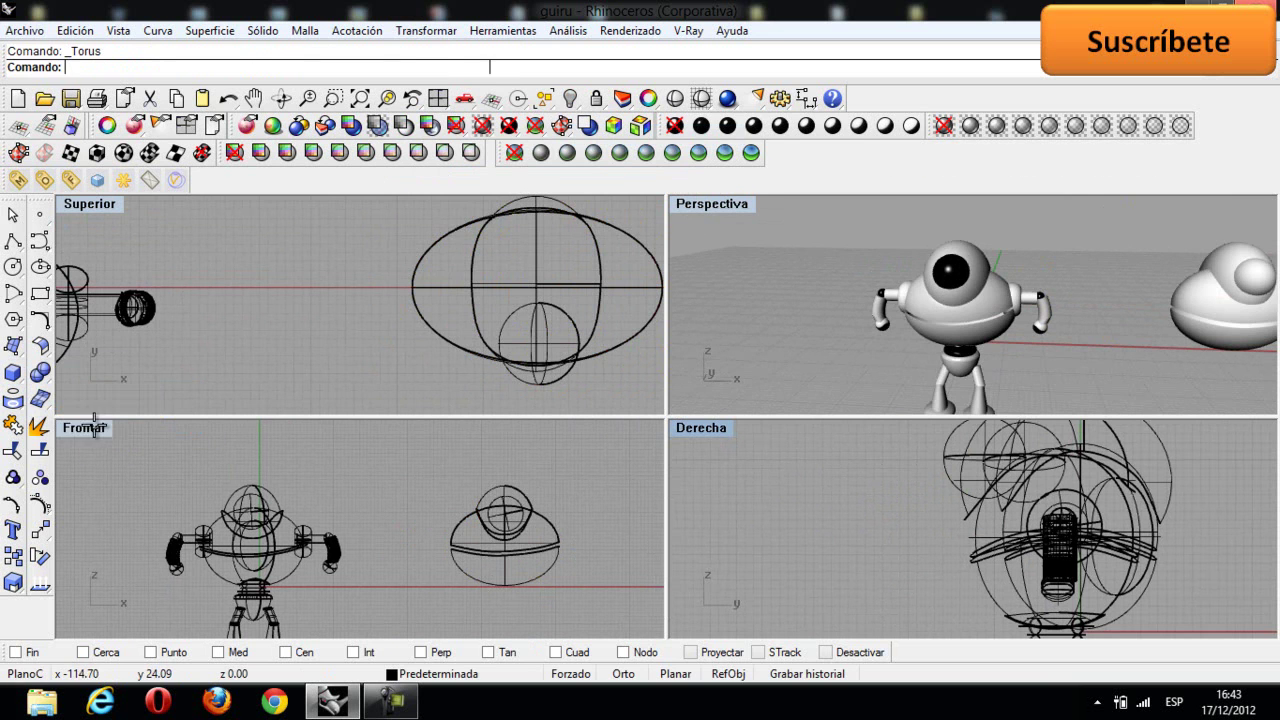
click(826, 534)
click(848, 523)
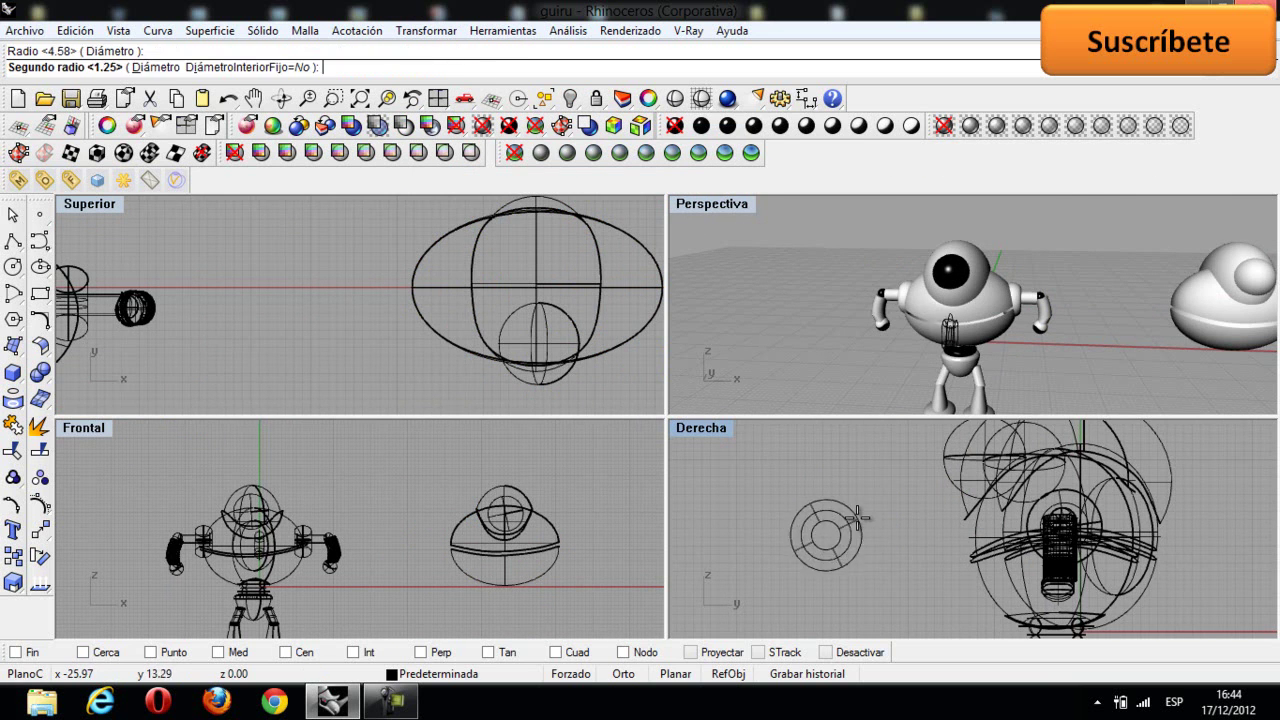
click(863, 517)
Step: Move the torus to the new body's outer side in the Front view and align it with the body's middle axis in the Right view
click(832, 540)
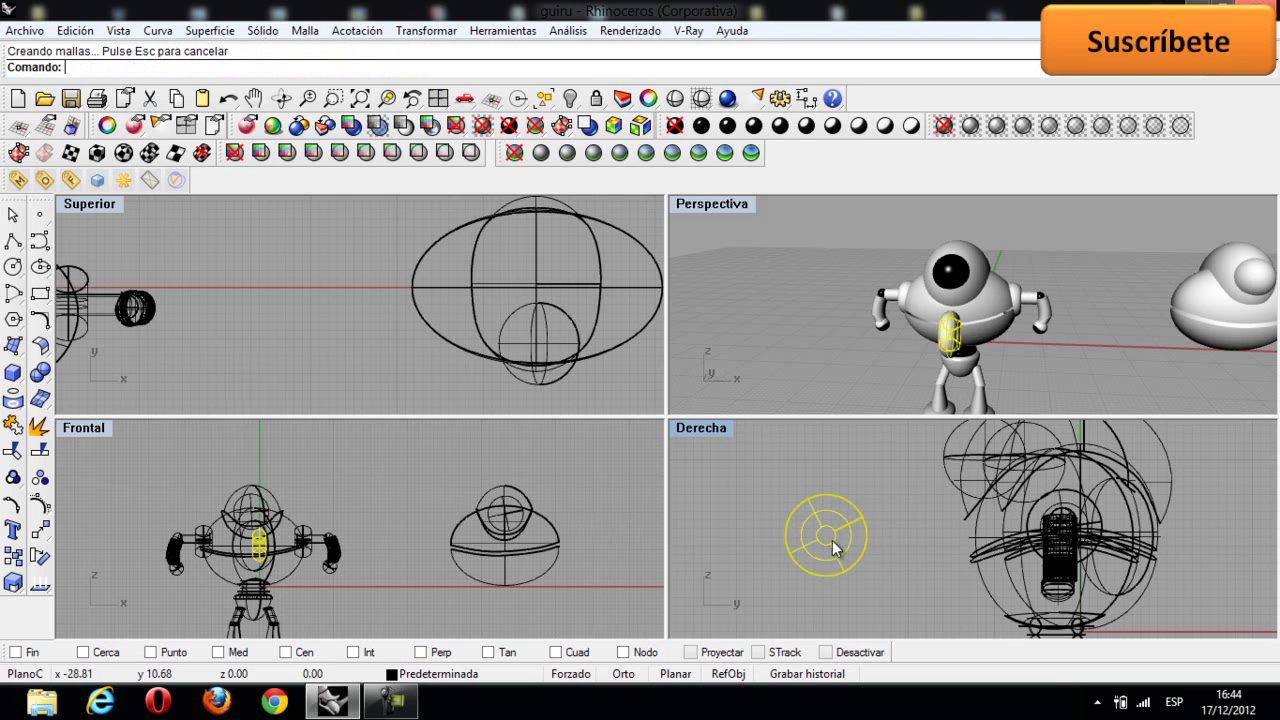
drag(260, 540, 561, 542)
scroll(854, 280, down, 4)
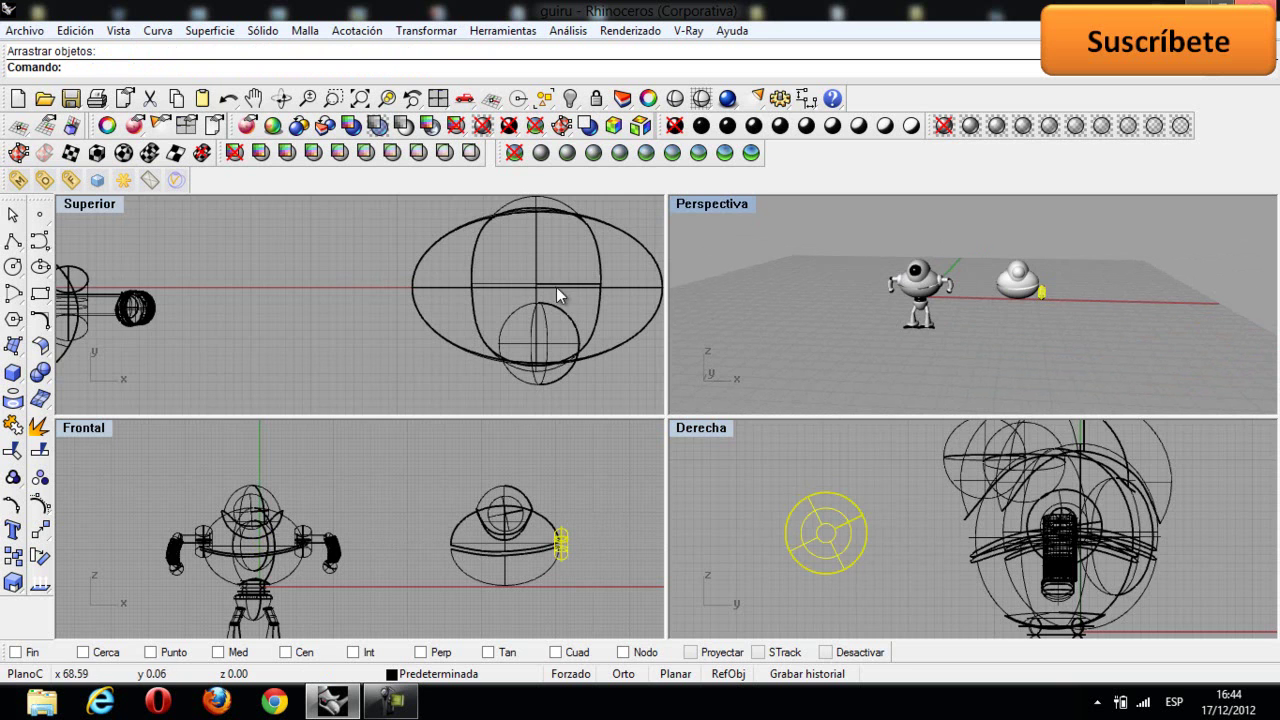
right_drag(556, 287, 390, 277)
scroll(520, 380, down, 2)
scroll(550, 445, down, 2)
scroll(835, 550, down, 2)
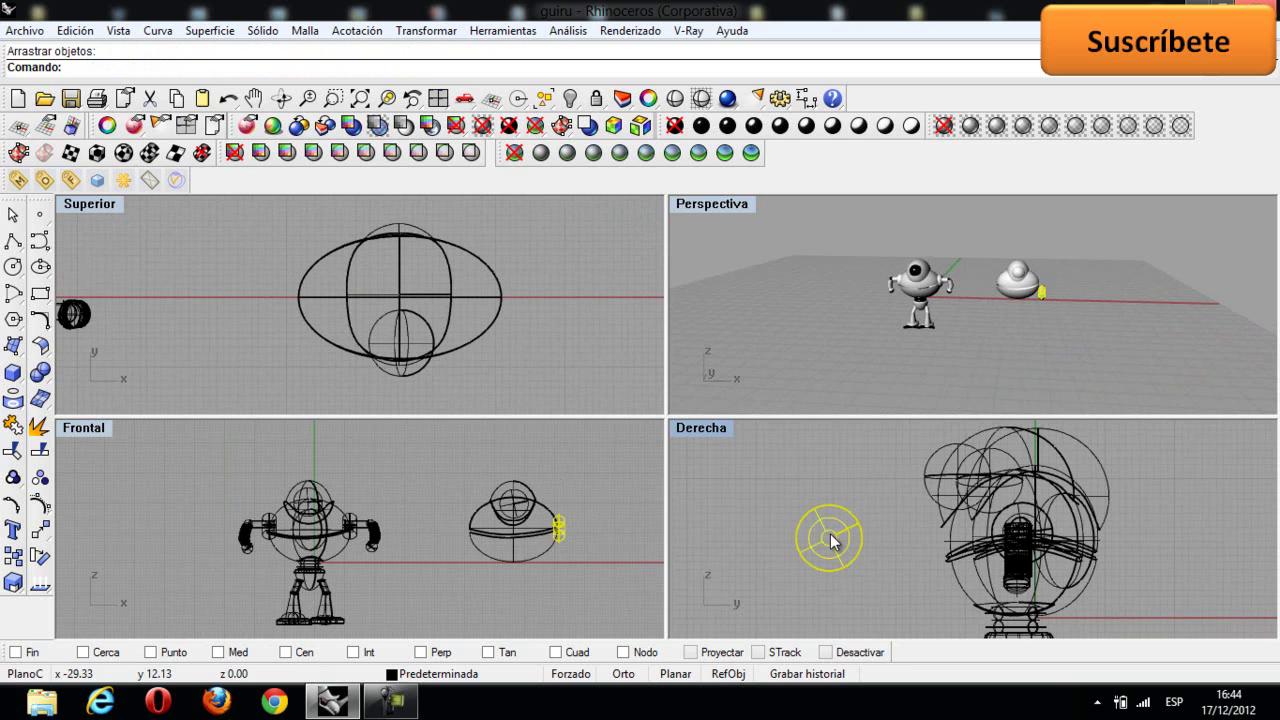
drag(833, 540, 1038, 515)
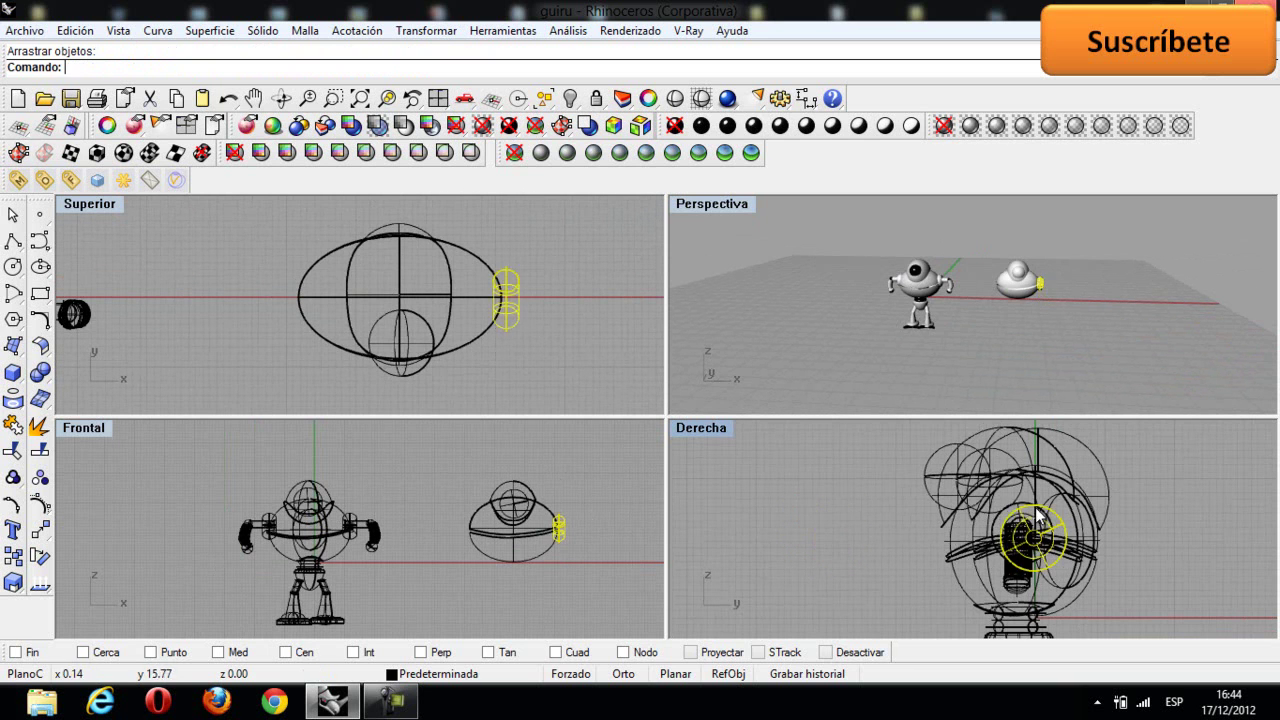
Step: Move the reference robot horizontally in the Right view so it no longer overlaps the new robot
drag(948, 494, 733, 494)
click(1207, 480)
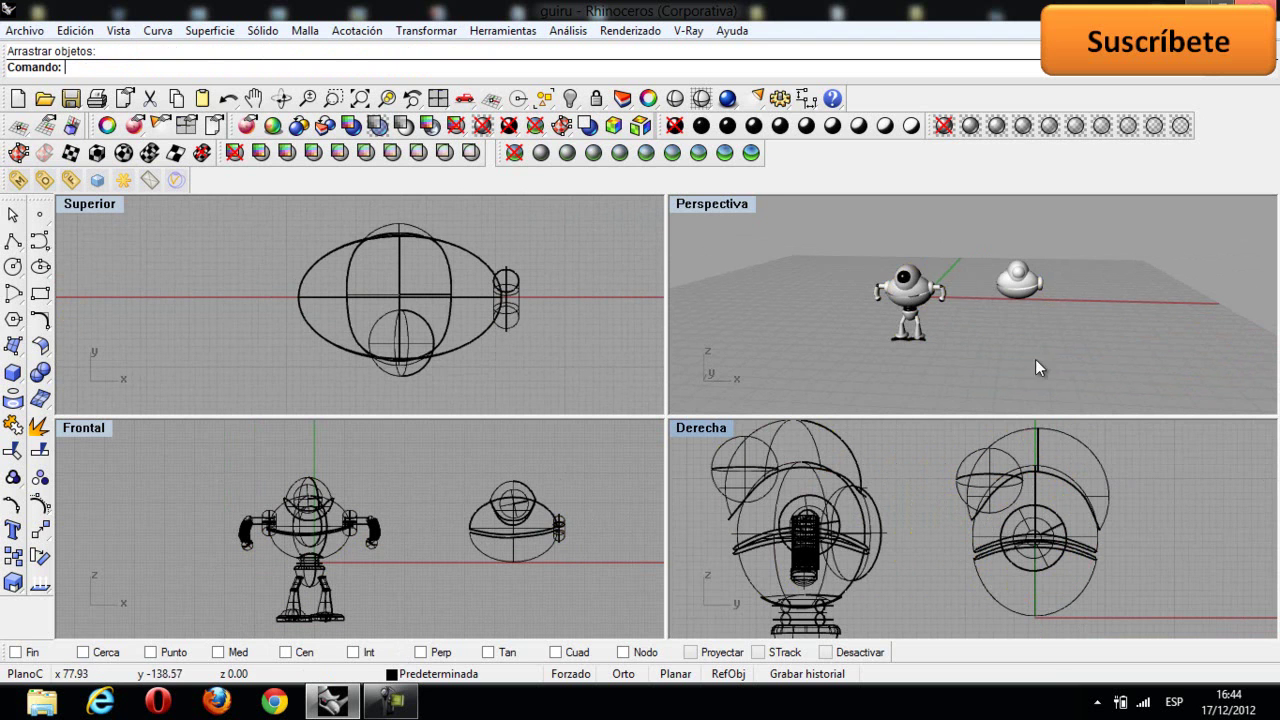
Step: Move the torus slightly inwards in the Front view so it sits partly inside the new body's side
scroll(1027, 255, up, 2)
scroll(1030, 262, up, 1)
click(1054, 317)
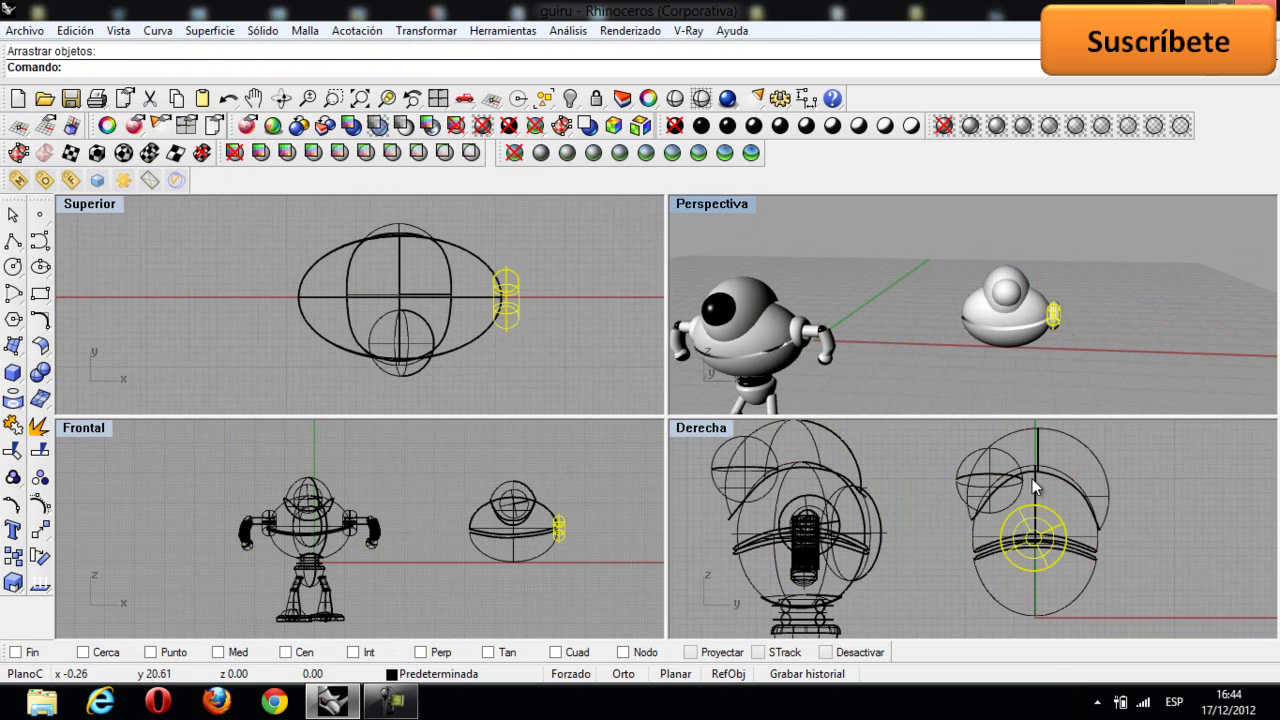
scroll(1037, 429, up, 2)
scroll(572, 507, up, 1)
drag(555, 540, 550, 540)
click(592, 523)
Step: Copy the torus to the opposite side of the new body in the Front view
click(560, 539)
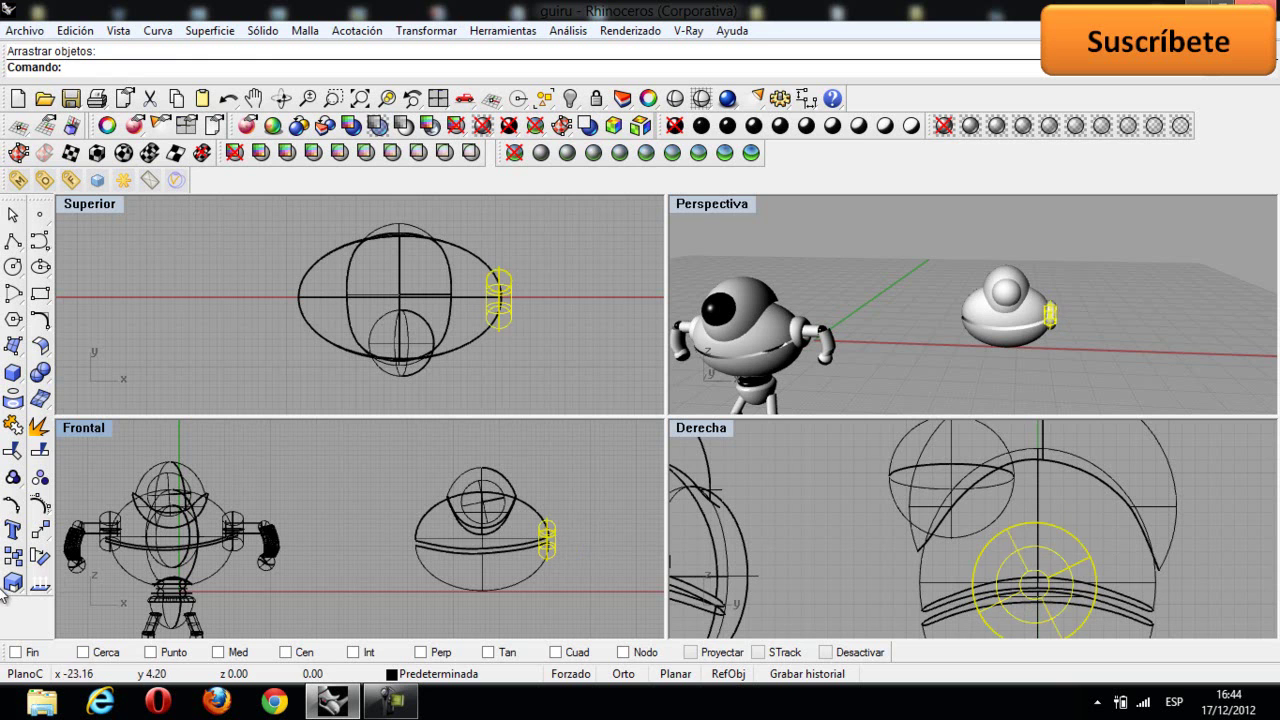
click(40, 556)
click(548, 545)
click(418, 548)
key(Return)
click(806, 286)
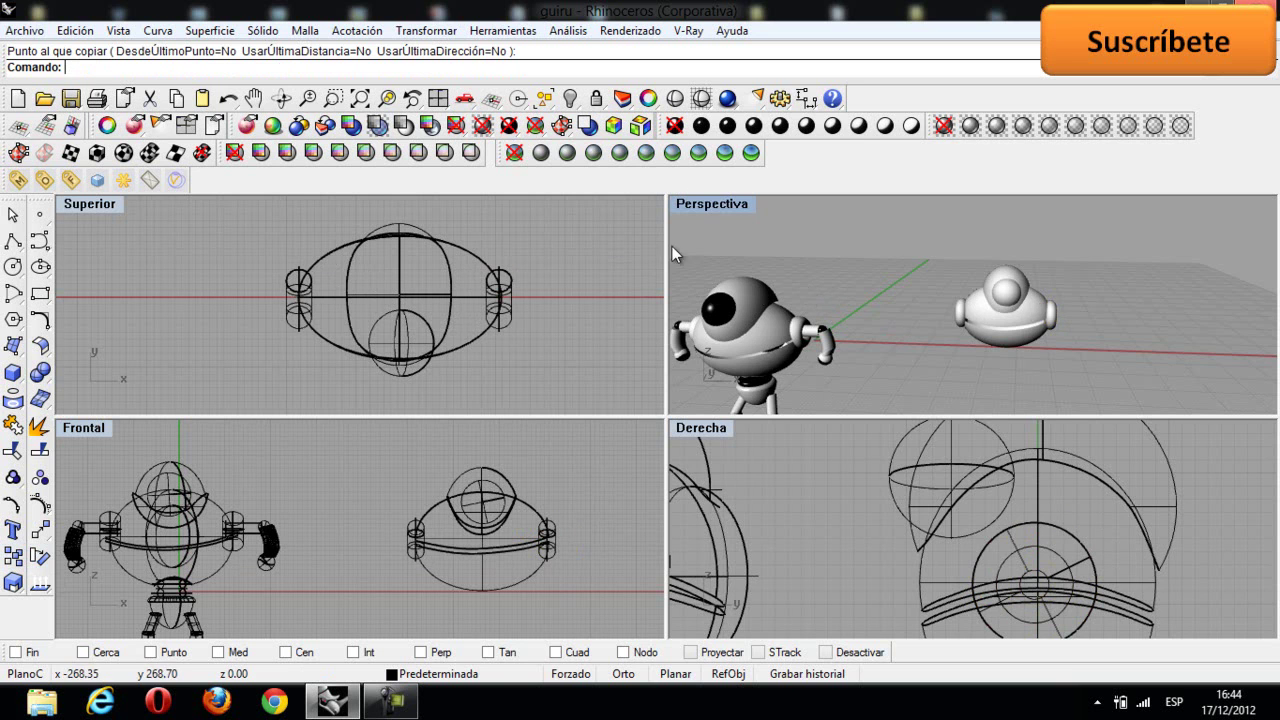
Step: Create a horizontal cylinder from the torus centre in the Right view, radius about 2.4 units, and move it above the reference robot's arm
right_drag(797, 337, 765, 302)
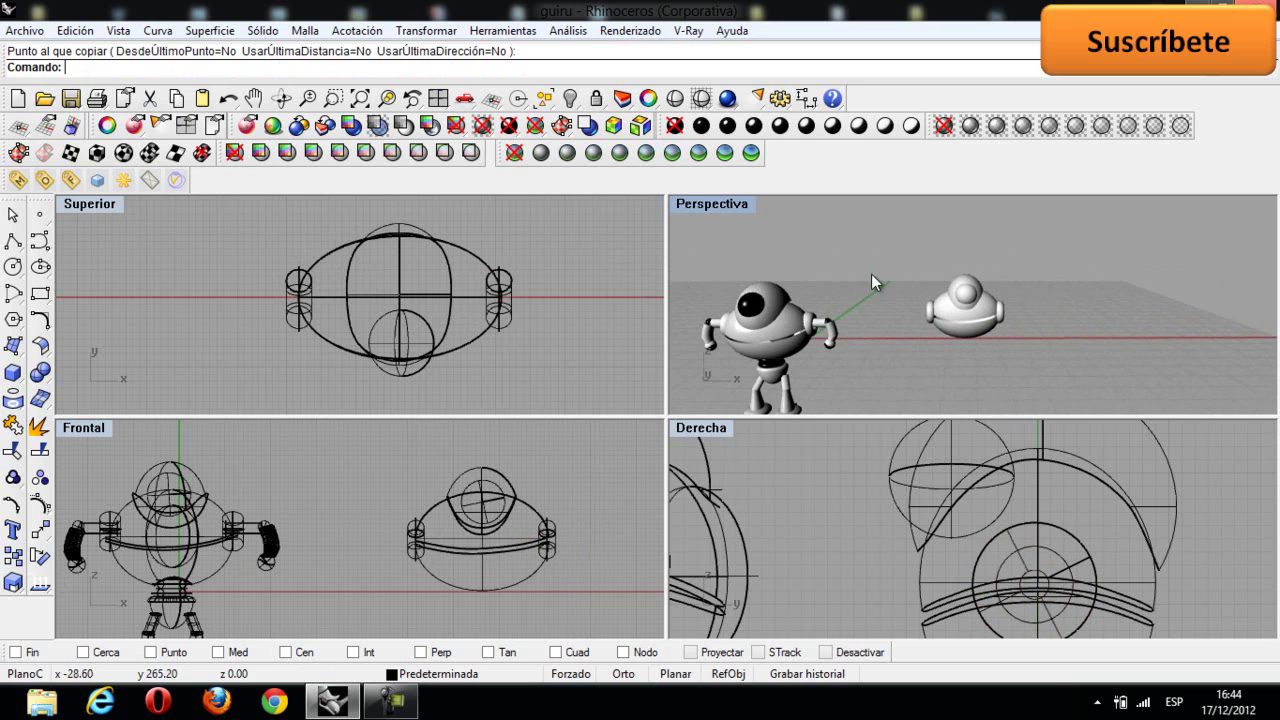
right_click(909, 320)
click(13, 372)
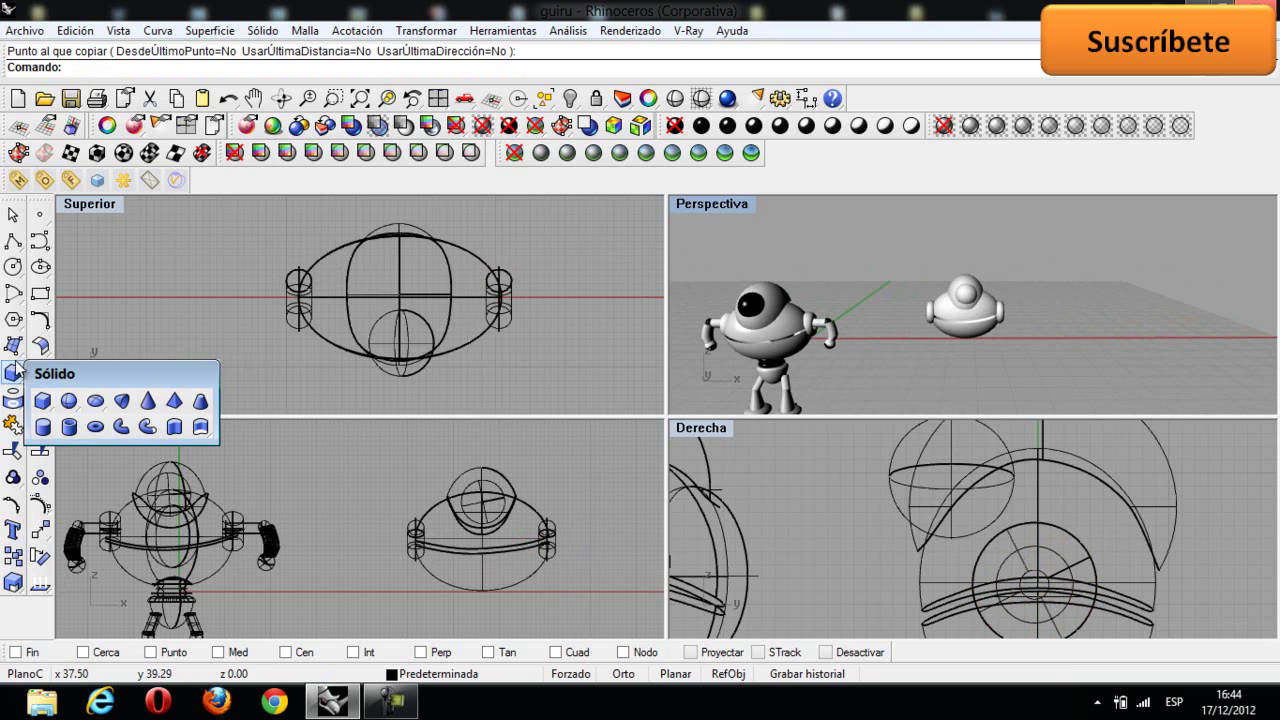
click(42, 427)
scroll(803, 523, down, 3)
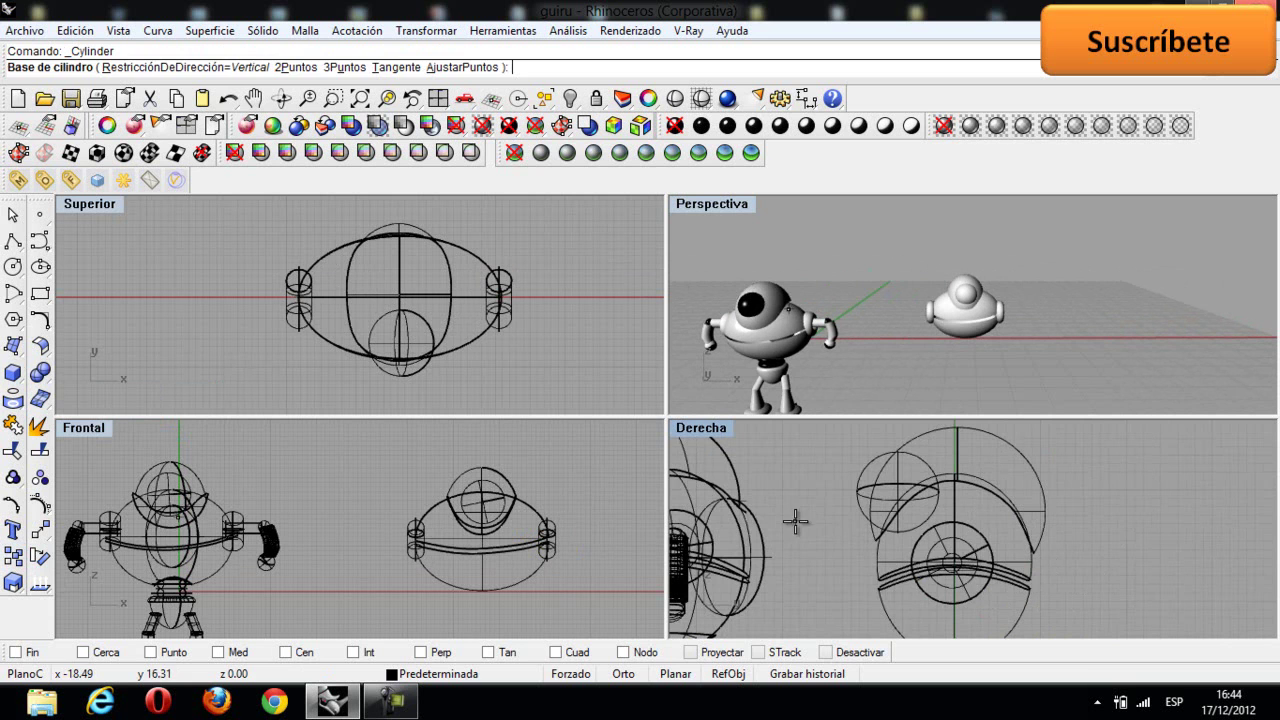
click(946, 560)
click(958, 563)
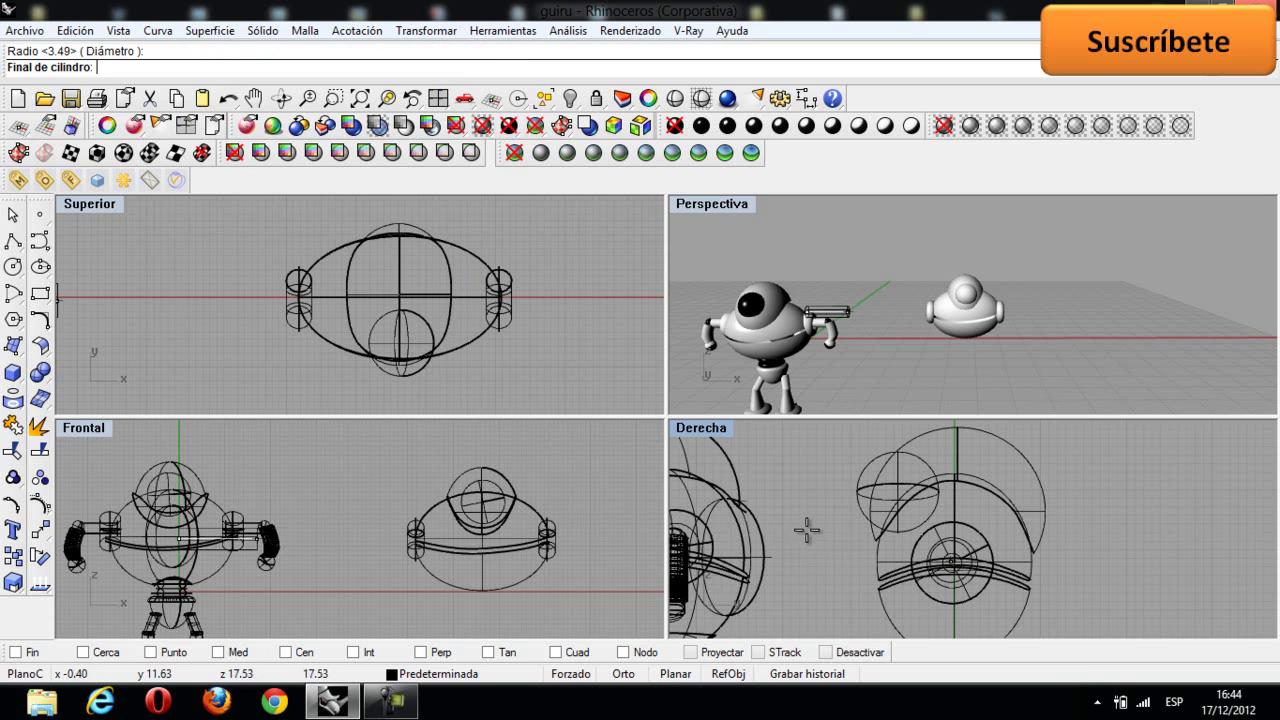
right_drag(243, 486, 440, 497)
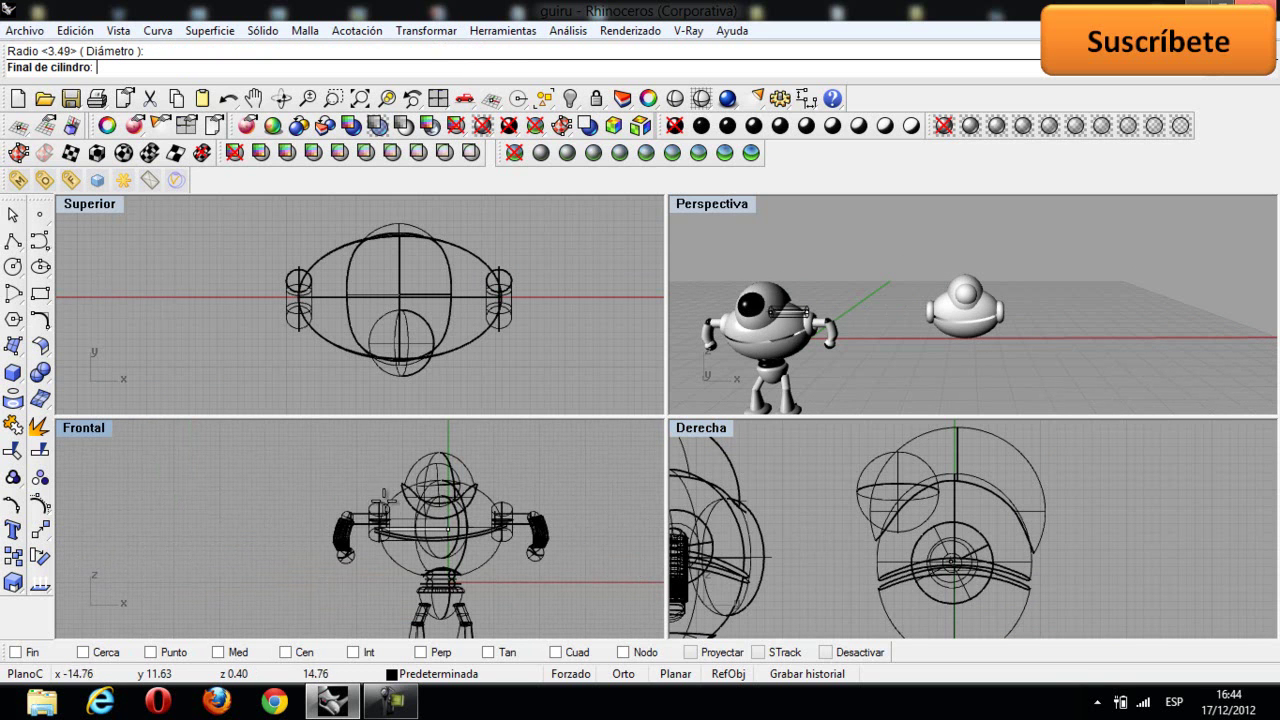
click(408, 527)
drag(408, 527, 348, 474)
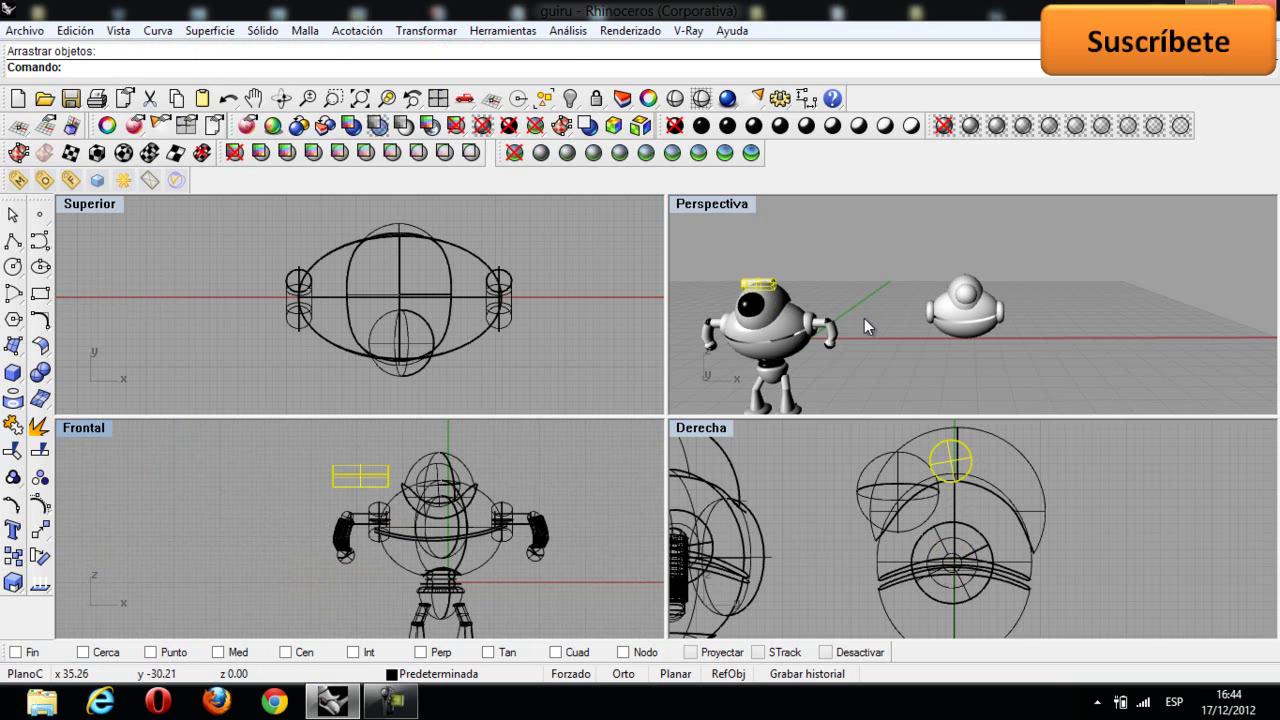
Step: Reduce the cylinder's thickness with Scale 2D from its centre in the Right view, keeping its length
click(426, 31)
mouse_move(478, 136)
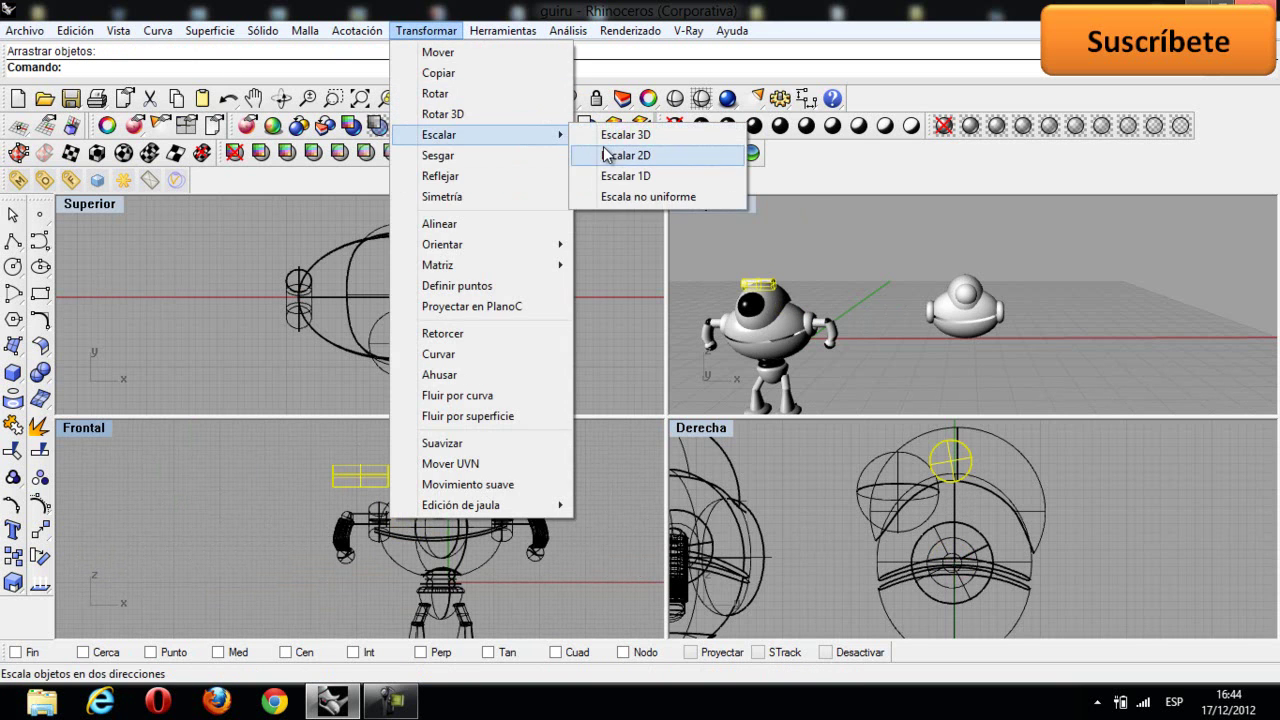
click(604, 145)
click(951, 460)
click(962, 462)
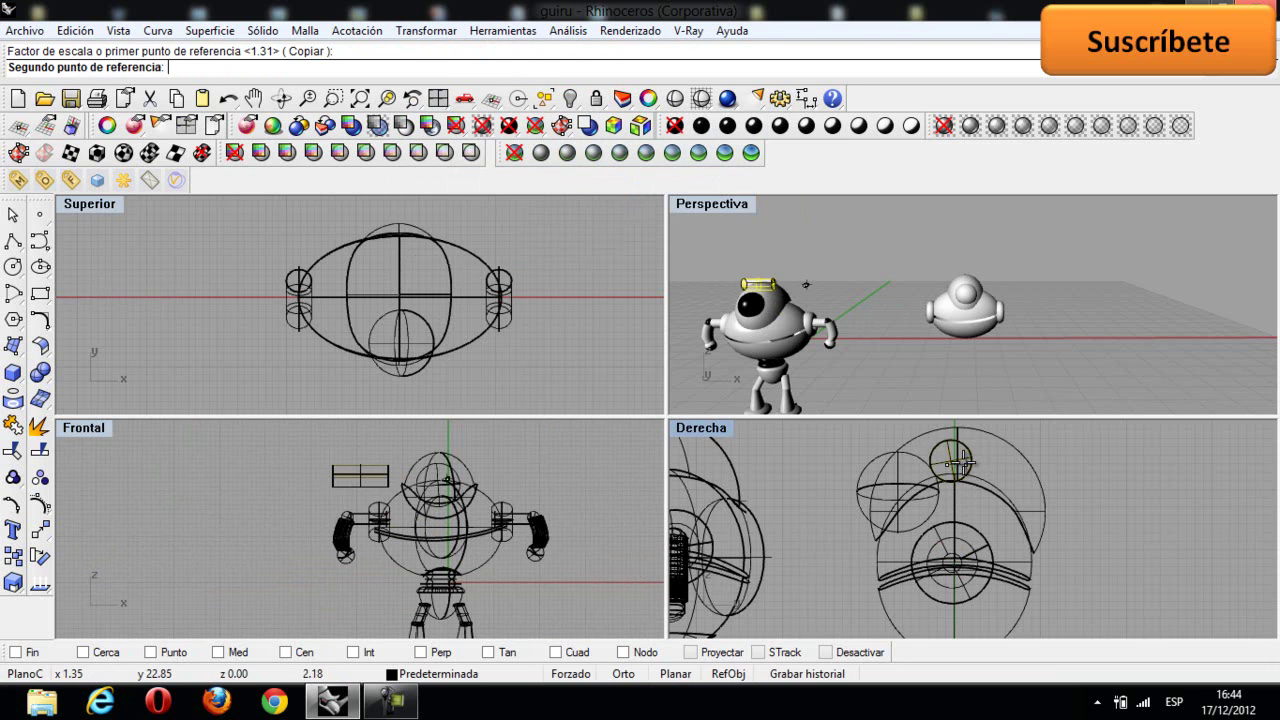
click(952, 463)
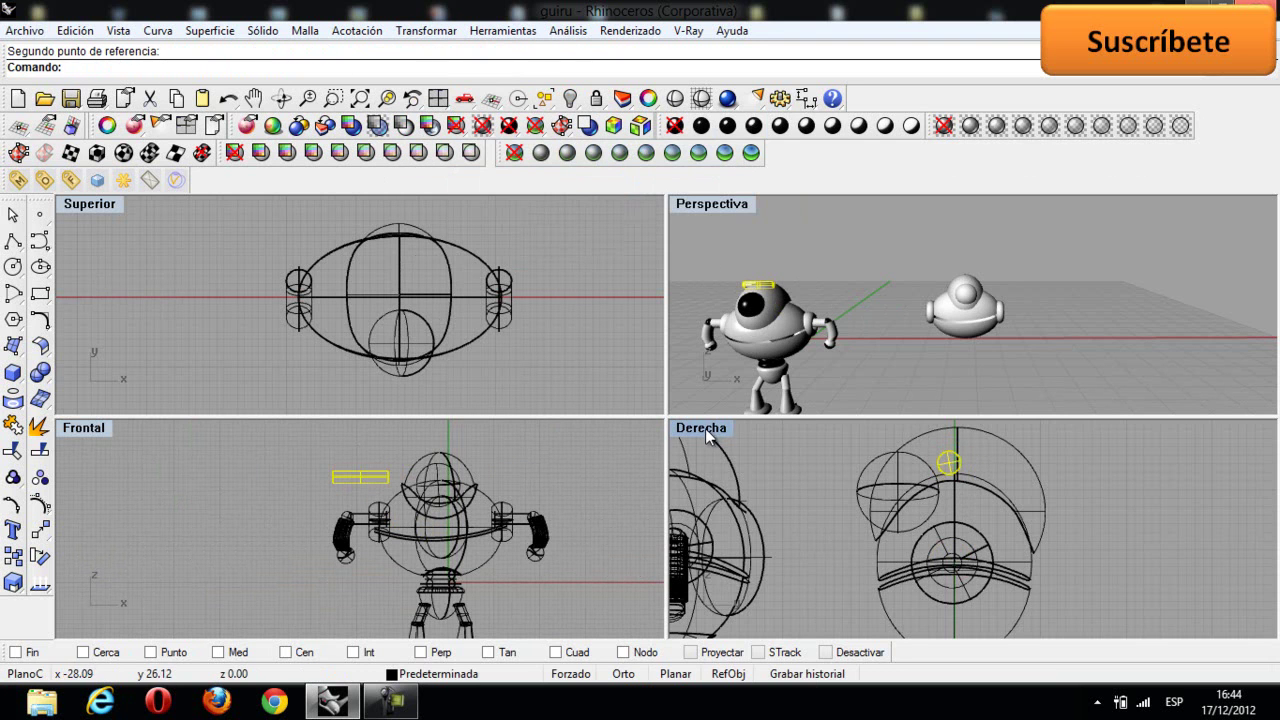
Step: Move the thin cylinder in the Front view through the new body's torus on the side nearest the reference robot
drag(362, 477, 461, 436)
right_drag(496, 467, 386, 485)
drag(387, 459, 601, 552)
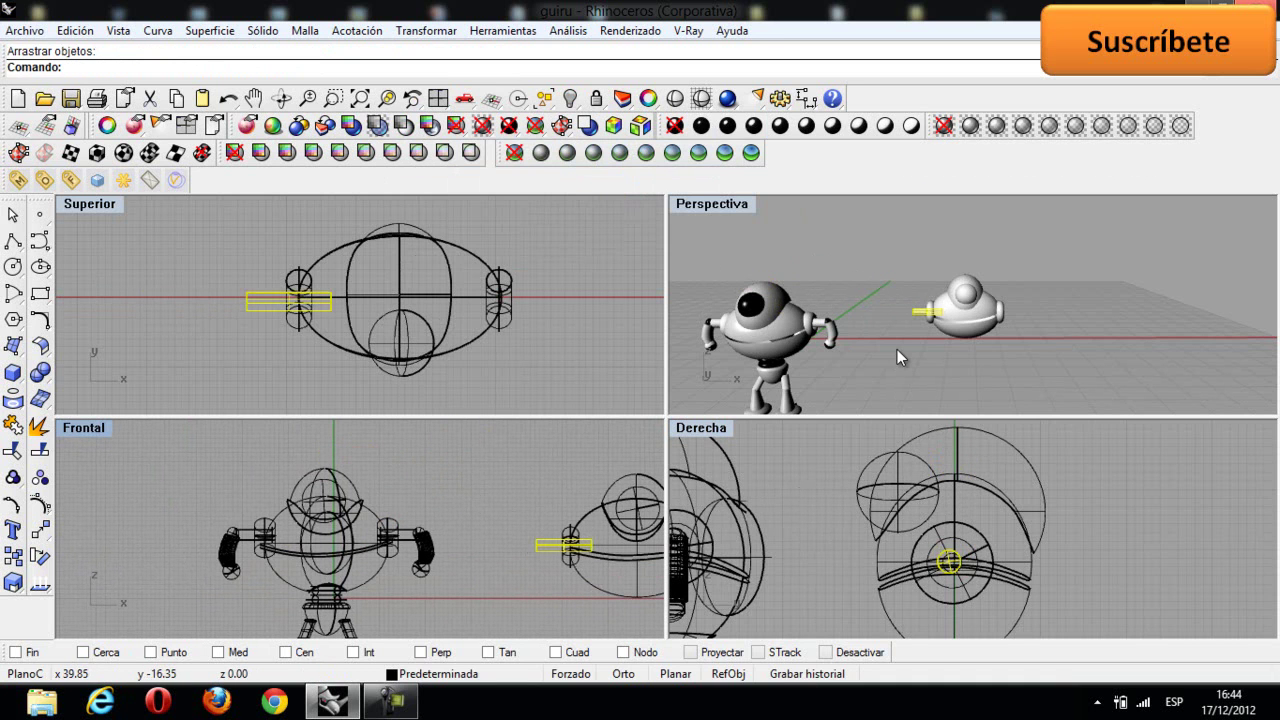
Step: Copy the arm cylinder horizontally to the torus on the other side of the new body
right_drag(585, 532, 348, 512)
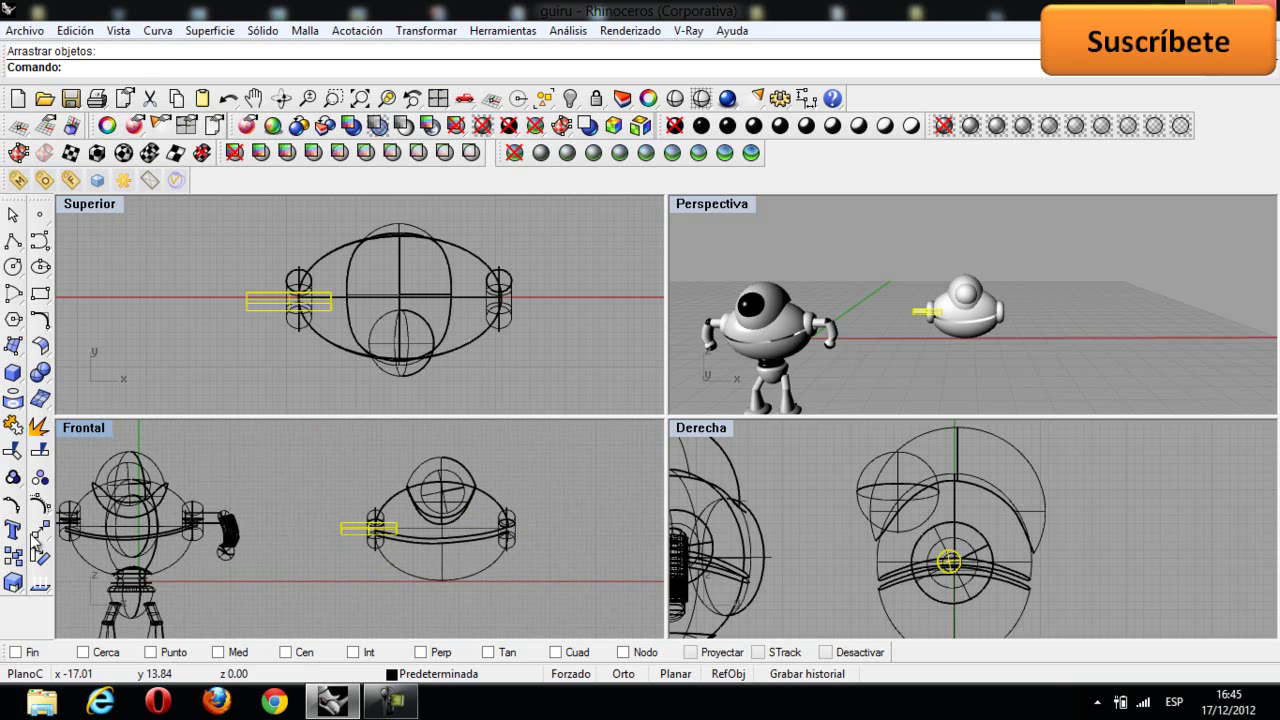
click(13, 557)
click(347, 530)
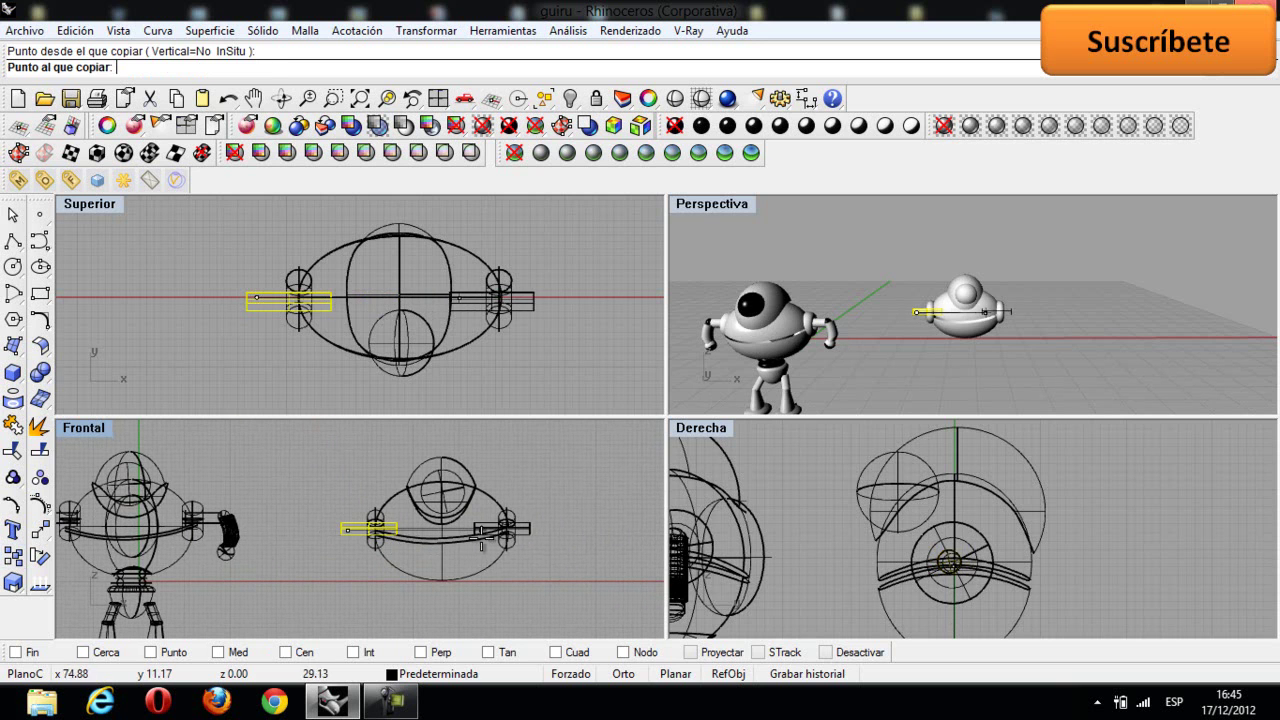
click(488, 530)
key(Return)
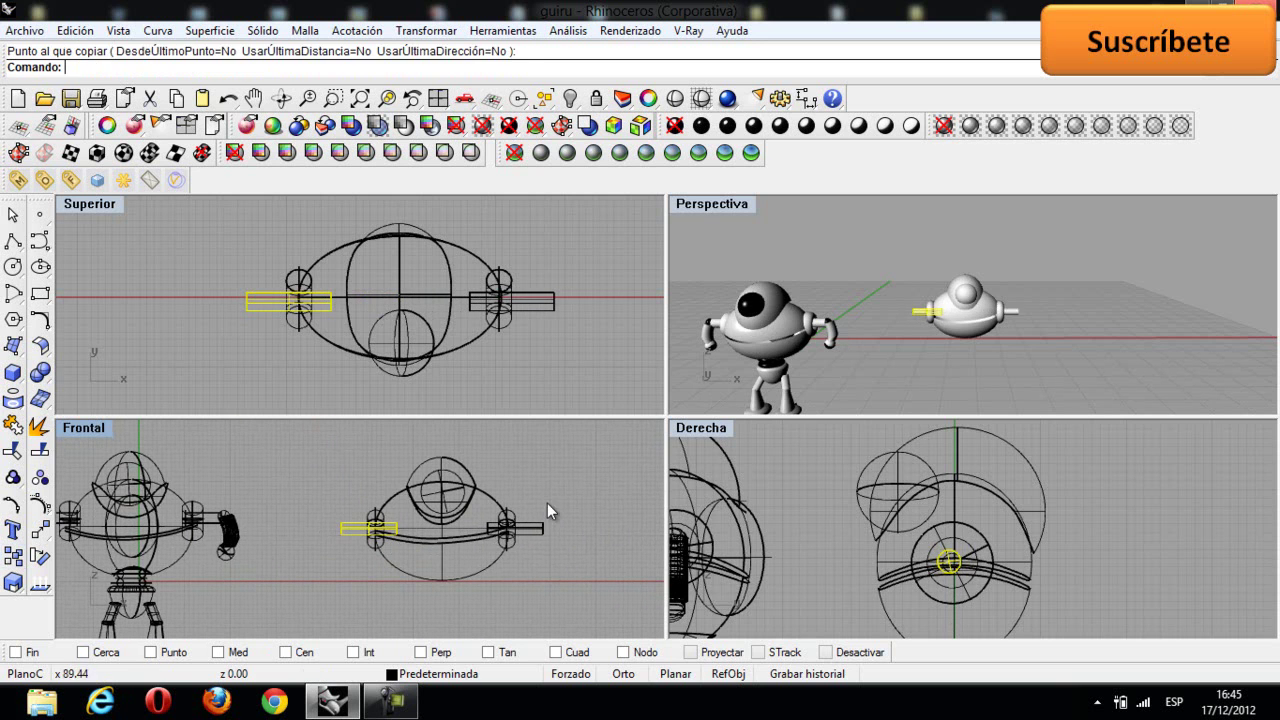
click(779, 280)
Step: Shift both arm cylinders slightly inwards in the Front view so they protrude less from the torus joints
click(1014, 316)
scroll(514, 545, up, 2)
drag(522, 518, 518, 519)
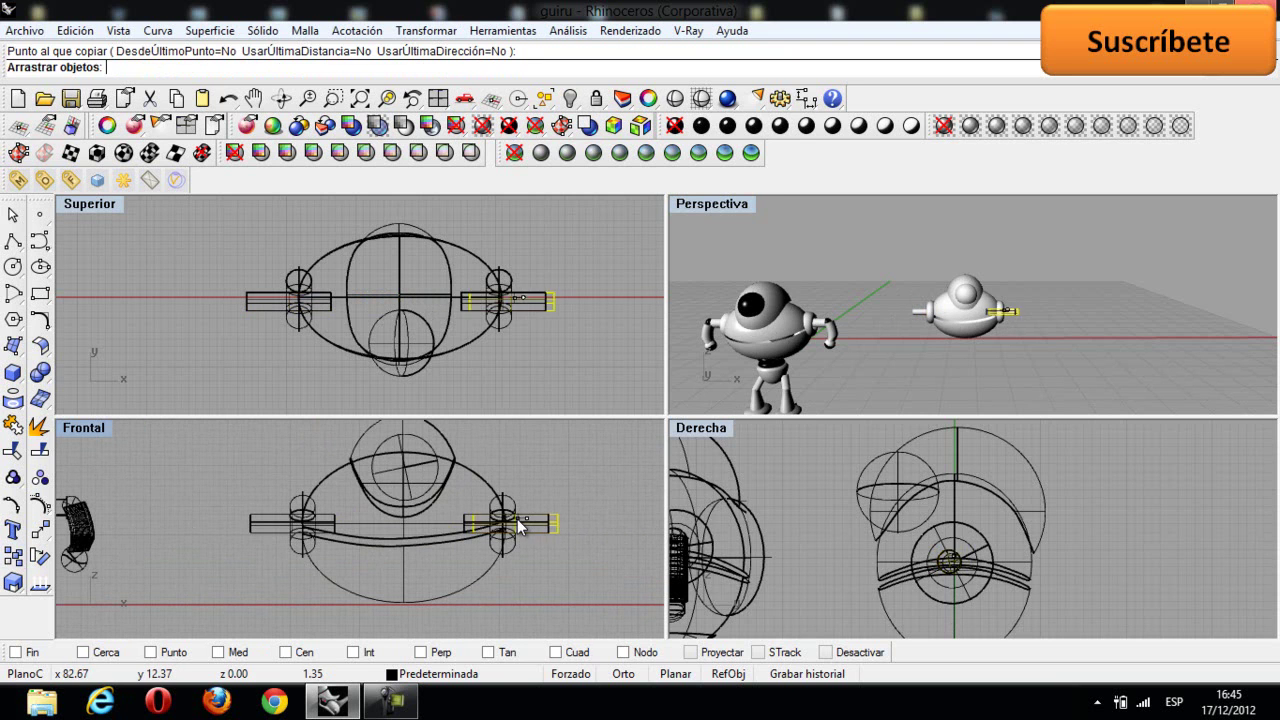
click(232, 523)
drag(255, 523, 272, 523)
click(553, 455)
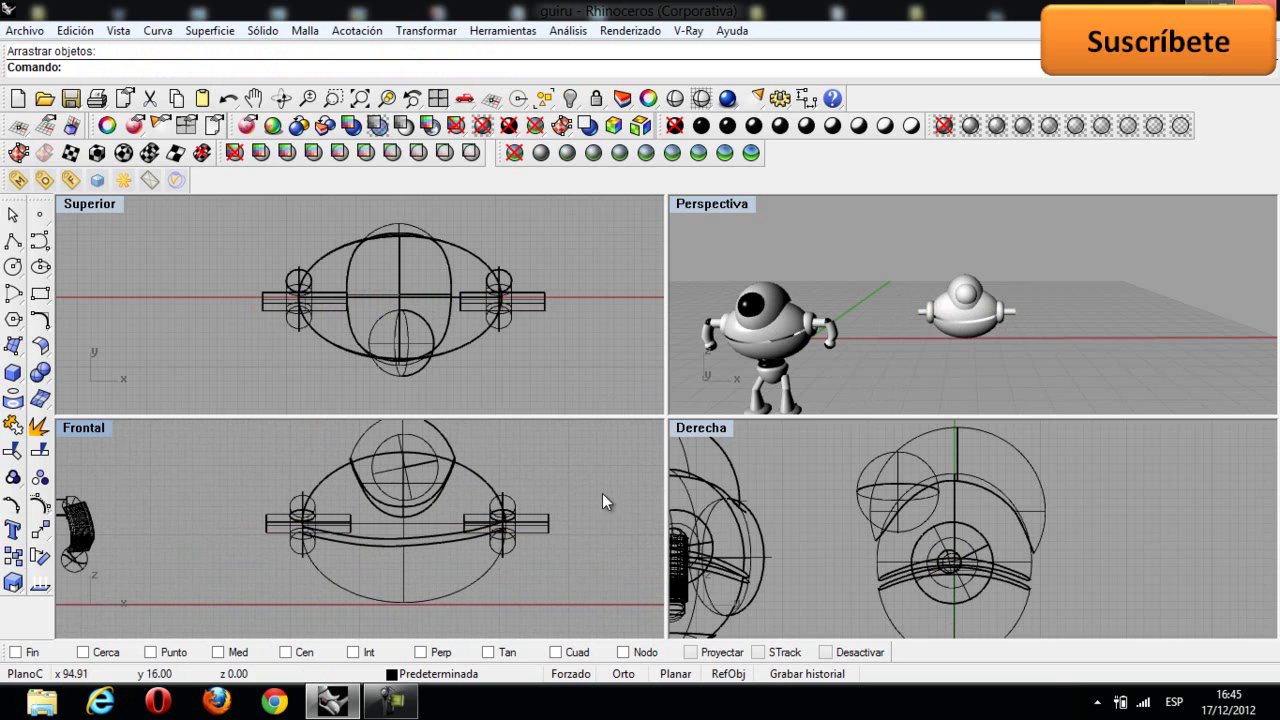
Step: Create a small sphere at the outer end of the arm cylinder nearest the reference robot and centre it on the cylinder in the Top view
click(36, 374)
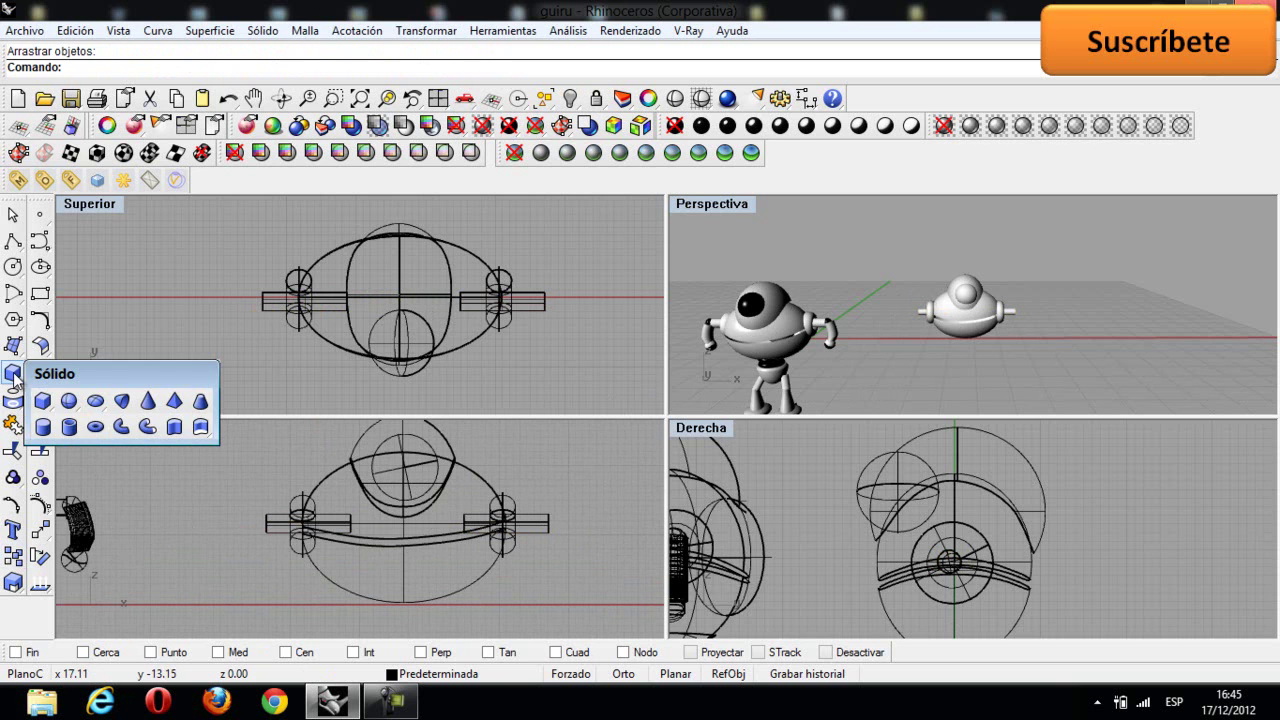
click(62, 395)
scroll(233, 537, up, 3)
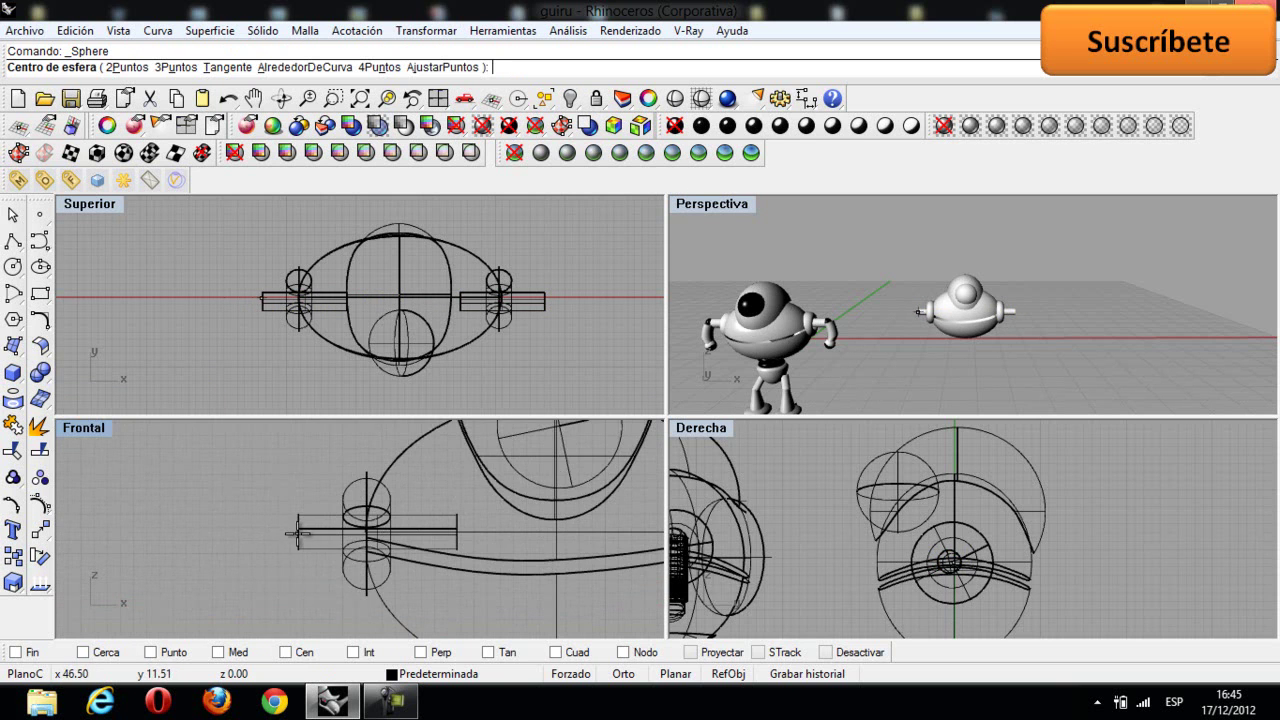
click(297, 533)
click(300, 514)
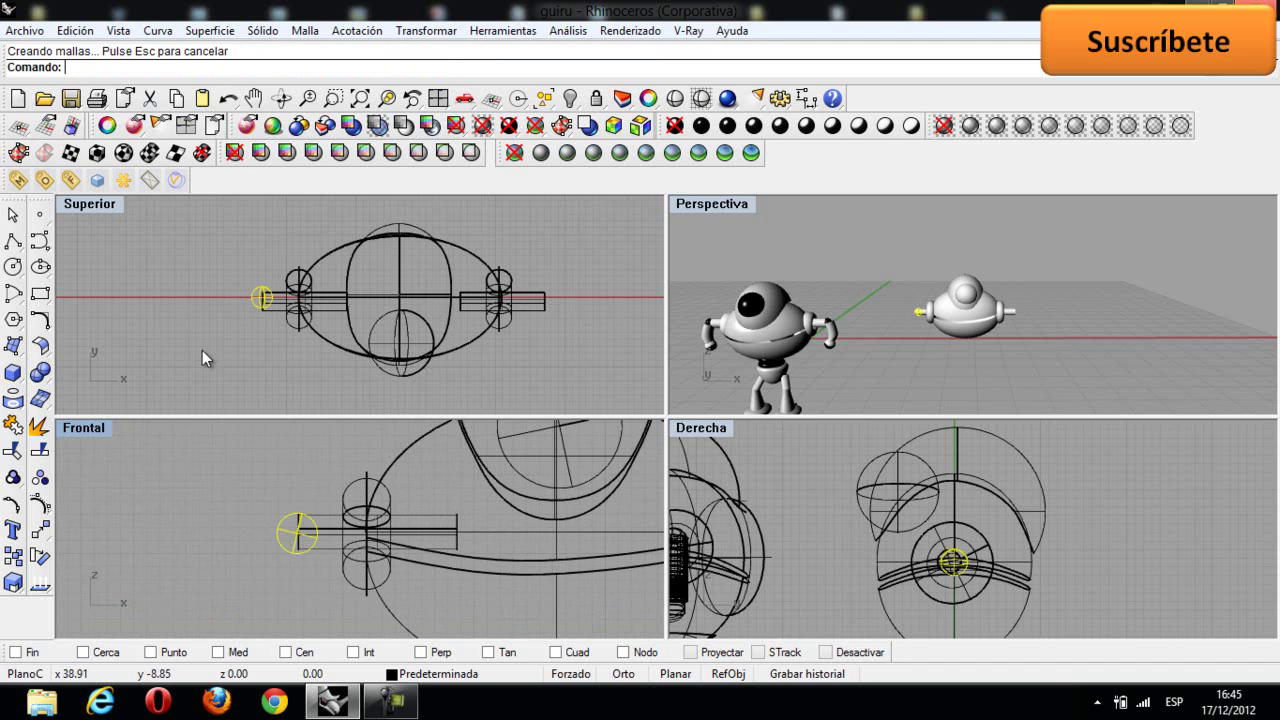
scroll(221, 295, up, 3)
drag(297, 305, 300, 316)
Step: Copy the end sphere to the outer end of the opposite arm cylinder in the Front view
scroll(313, 535, down, 3)
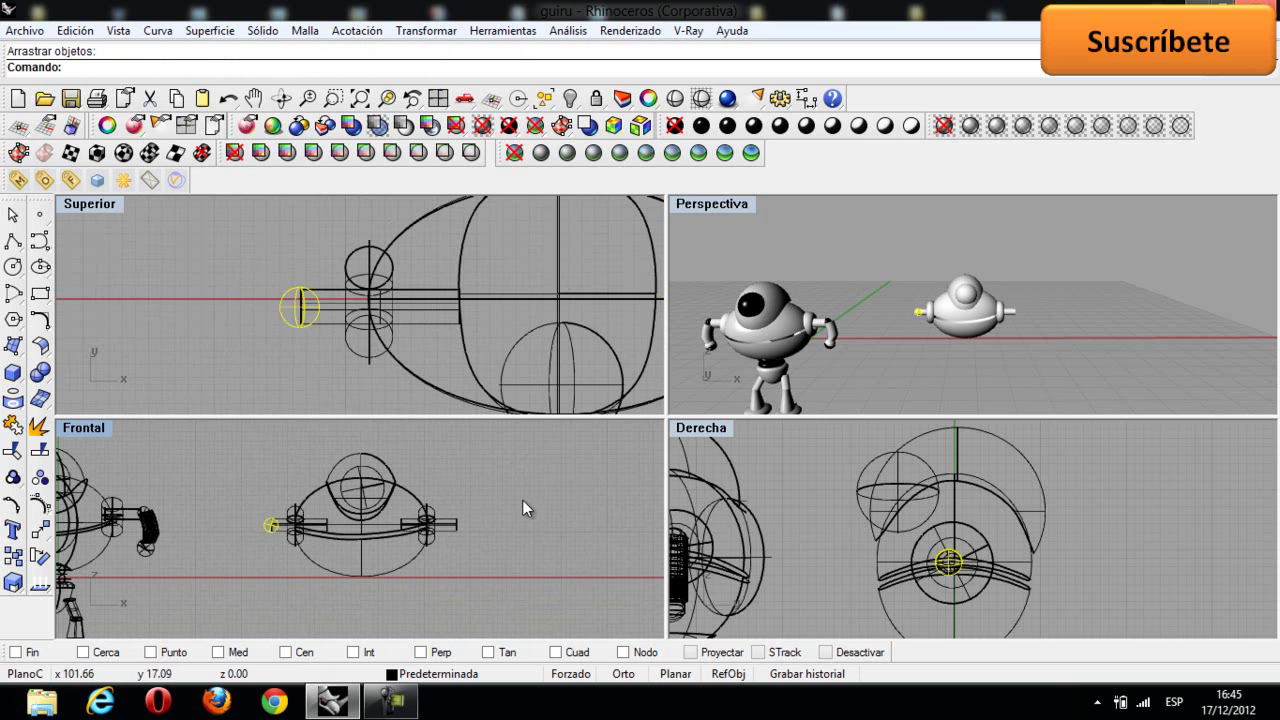
scroll(387, 366, down, 3)
right_drag(458, 493, 387, 506)
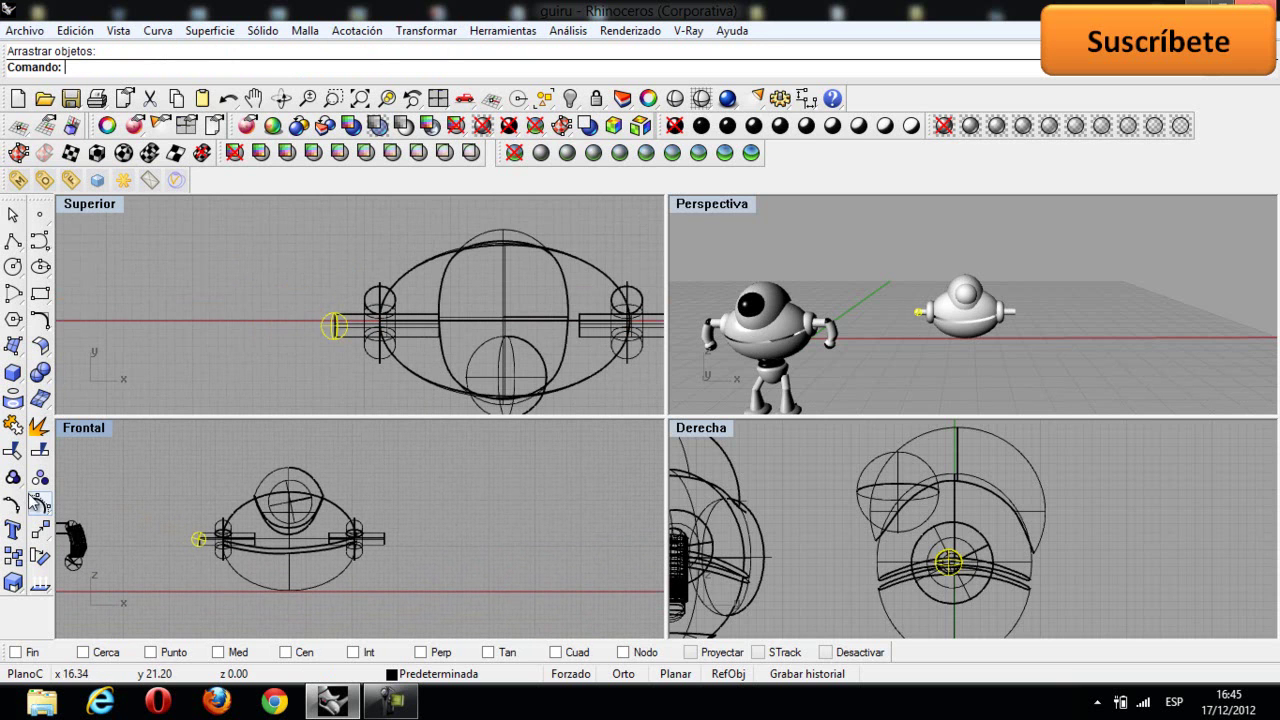
click(13, 556)
click(181, 537)
click(382, 543)
key(Return)
click(980, 351)
Step: Create a small upright cylinder of about 1.2 radius and 7 units high beside the arm end nearest the reference robot
mouse_move(980, 351)
right_down()
mouse_move(1000, 326)
mouse_move(977, 328)
right_up()
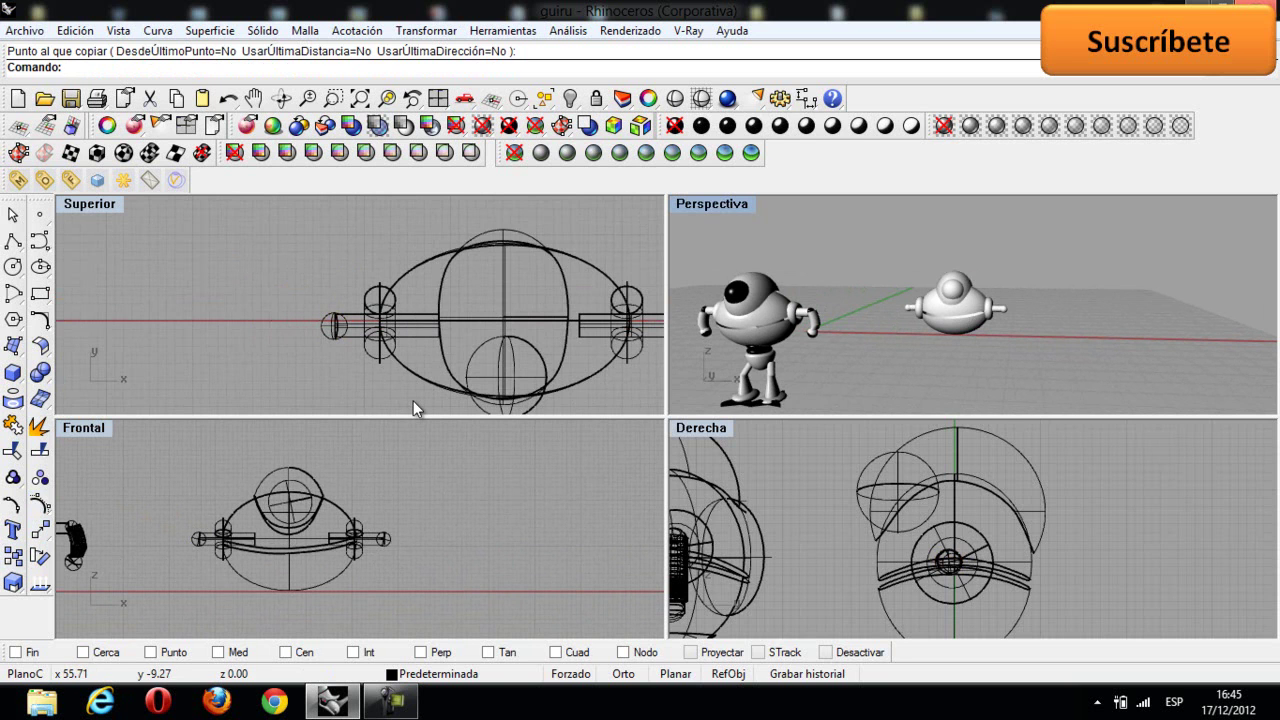
right_drag(354, 298, 336, 268)
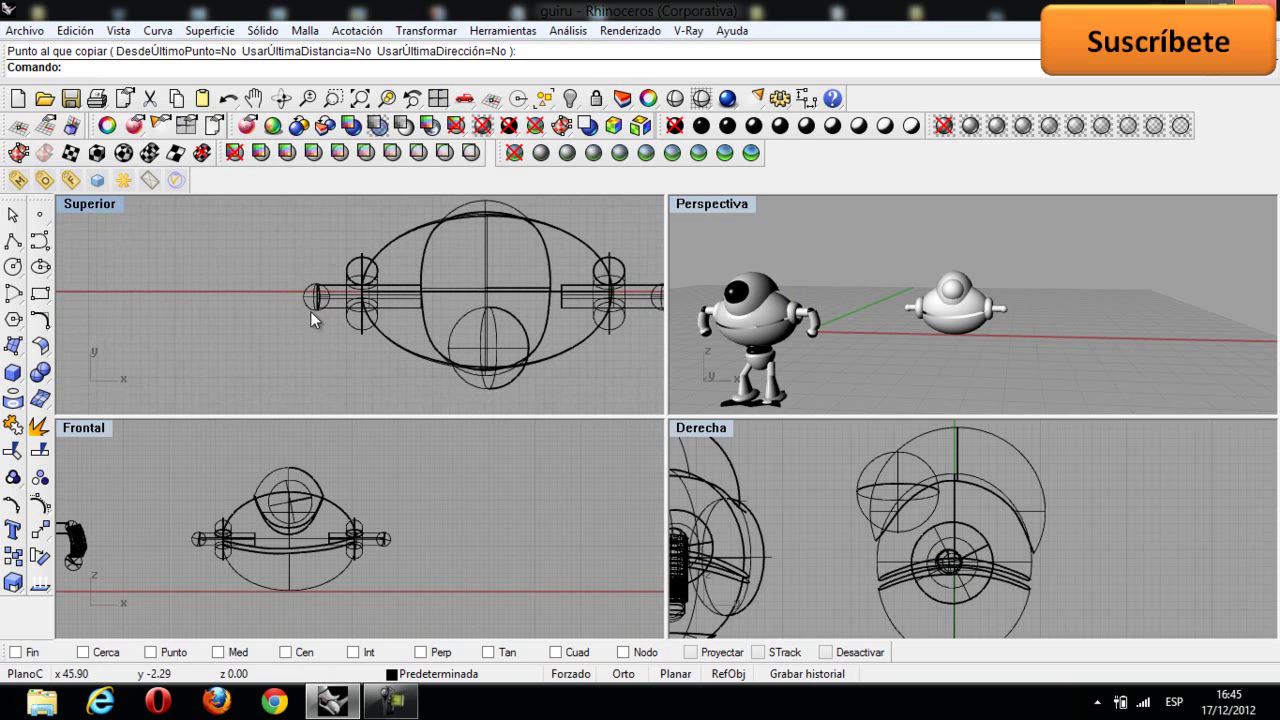
click(12, 374)
click(43, 429)
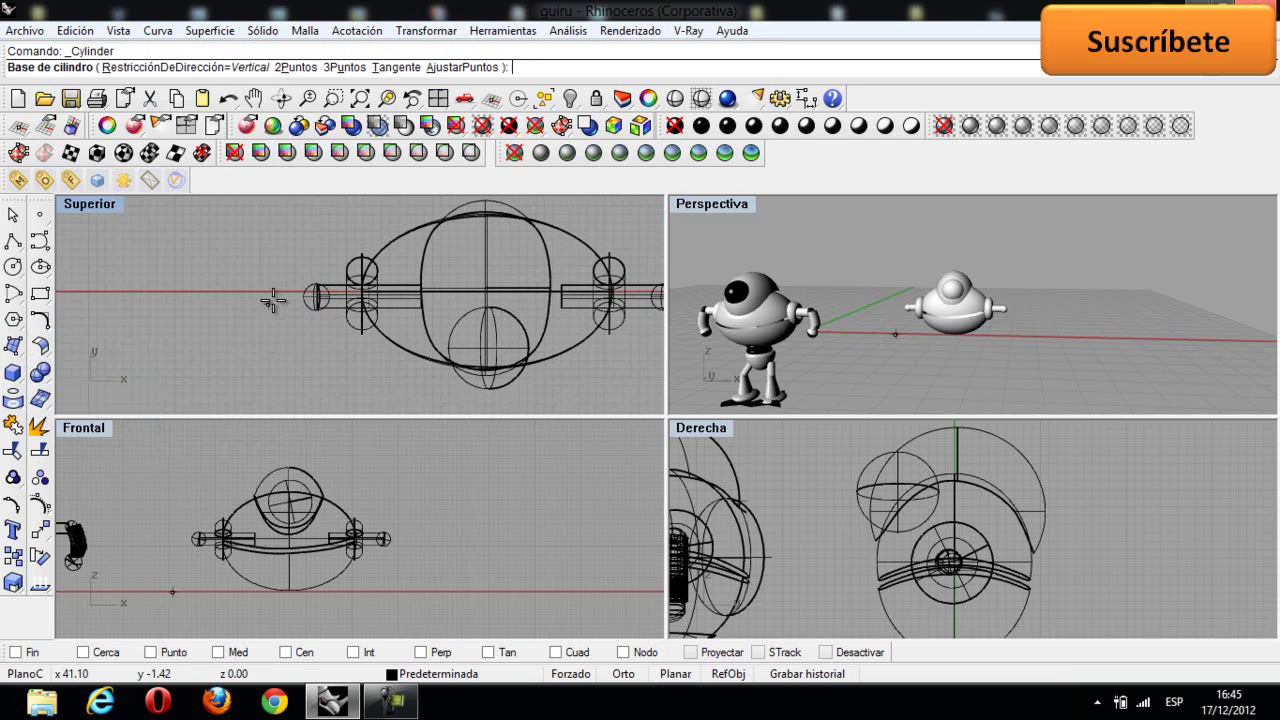
scroll(277, 292, up, 1)
click(268, 308)
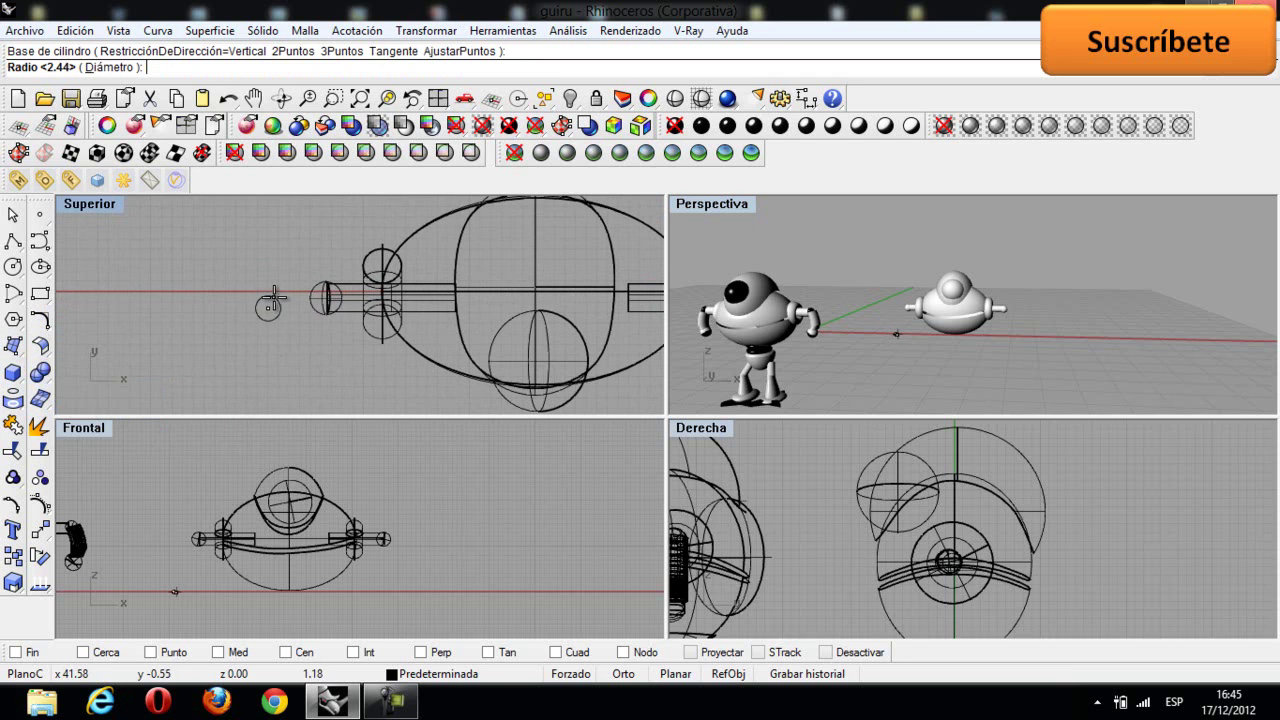
click(277, 297)
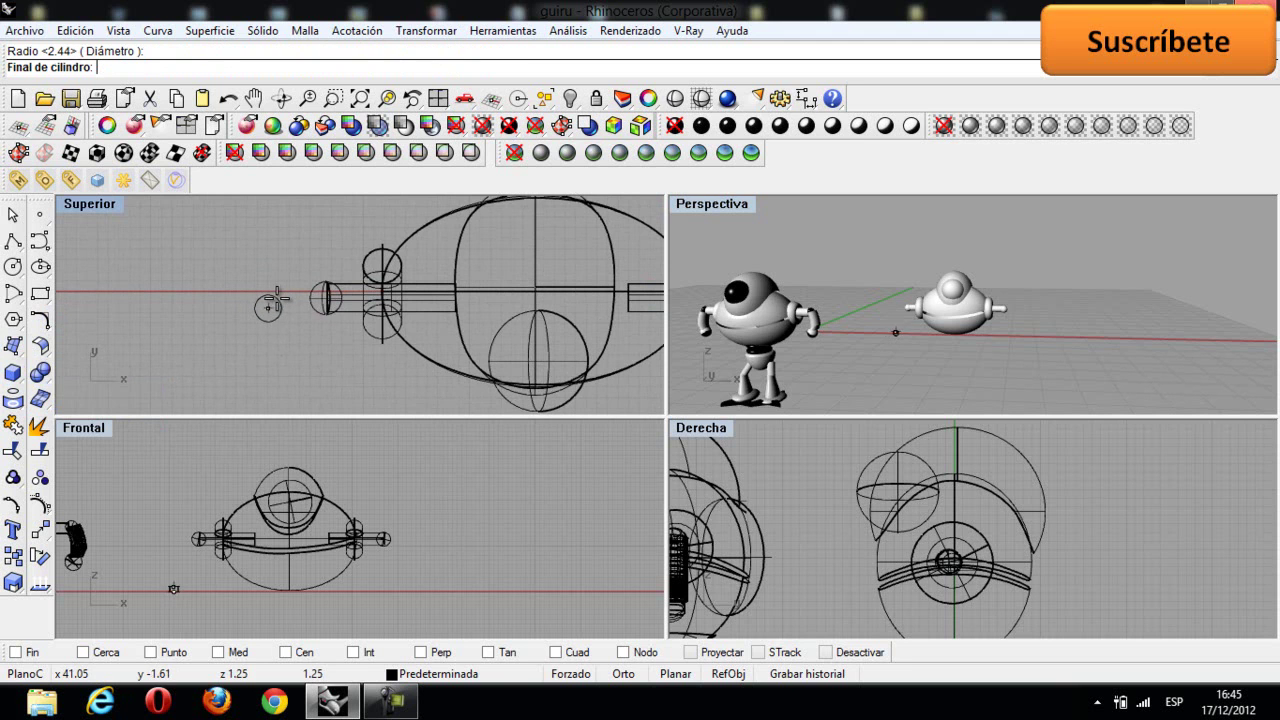
click(205, 562)
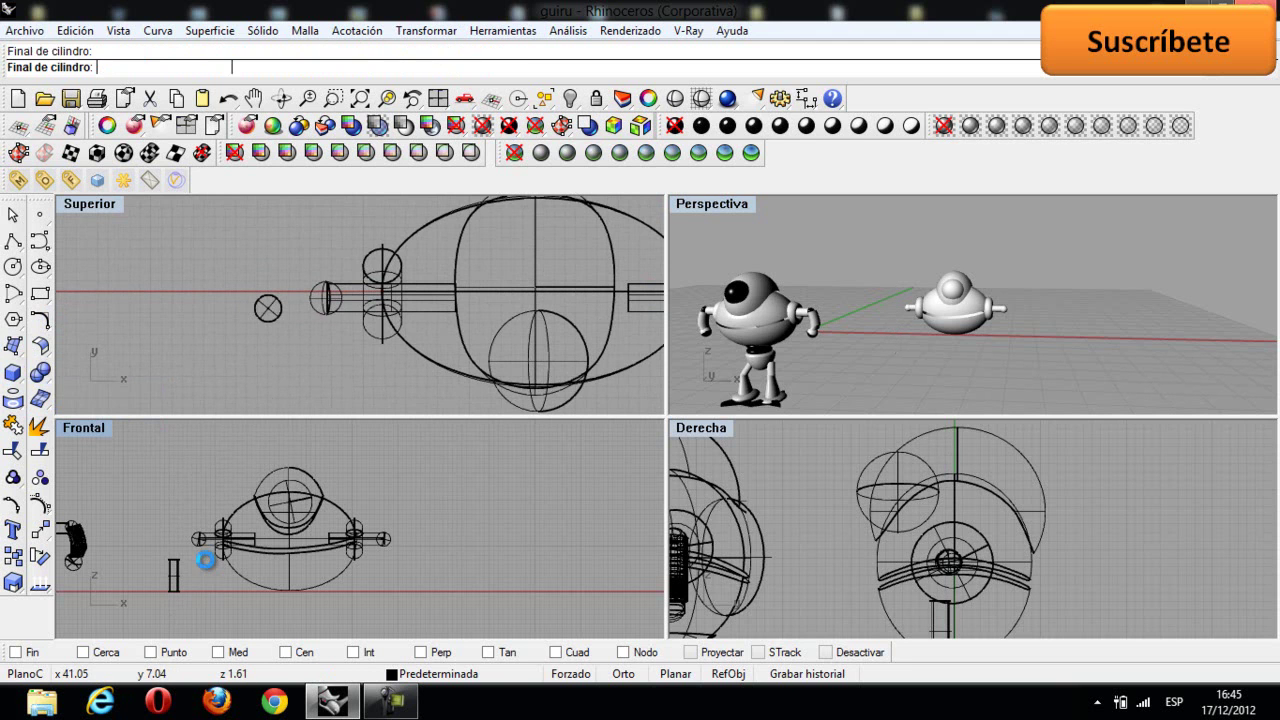
Step: Draw a gently bowed four-point curve next to the small cylinder in the Front view, slightly taller than the cylinder
right_drag(189, 566, 264, 552)
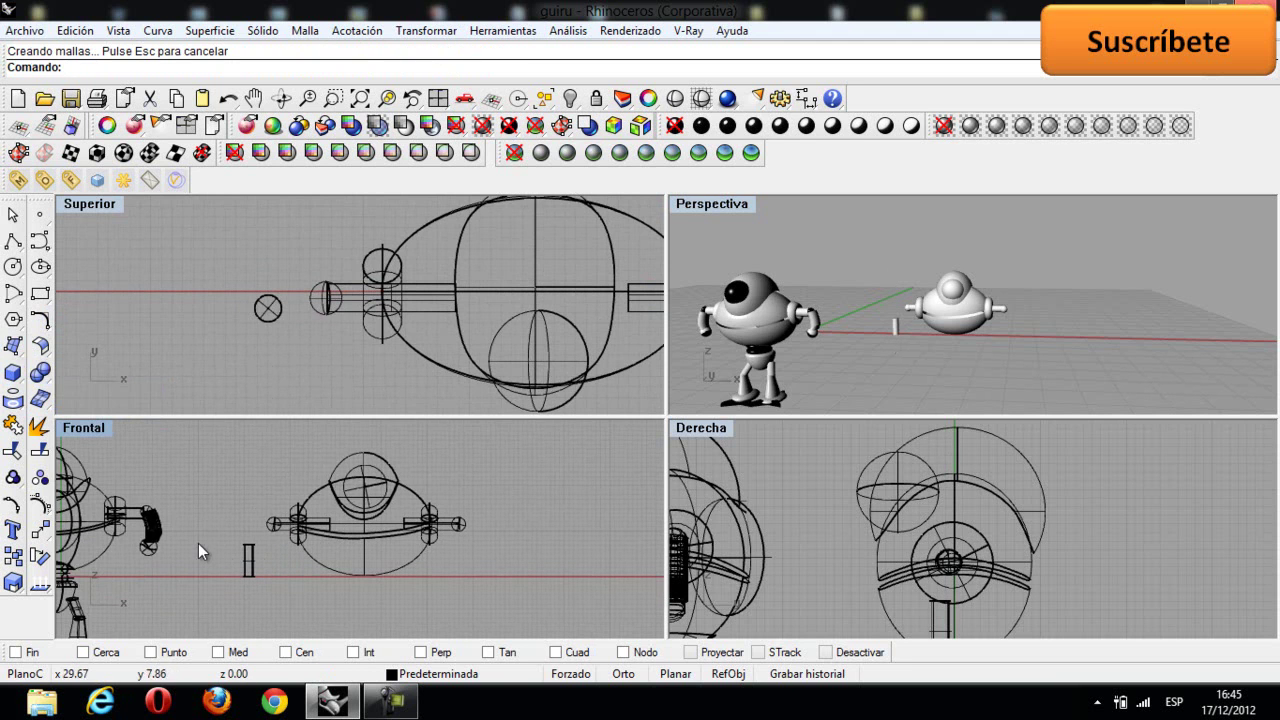
click(40, 240)
scroll(193, 543, up, 5)
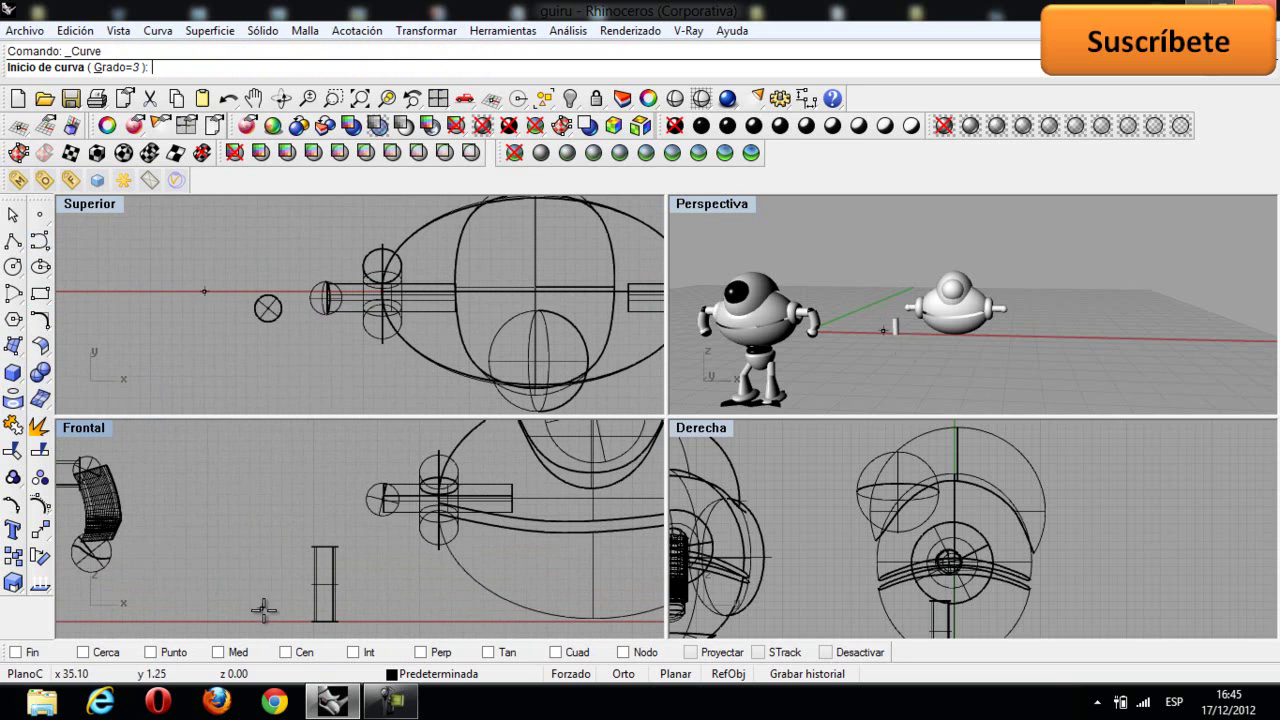
click(270, 629)
click(265, 600)
click(269, 572)
click(286, 539)
key(Return)
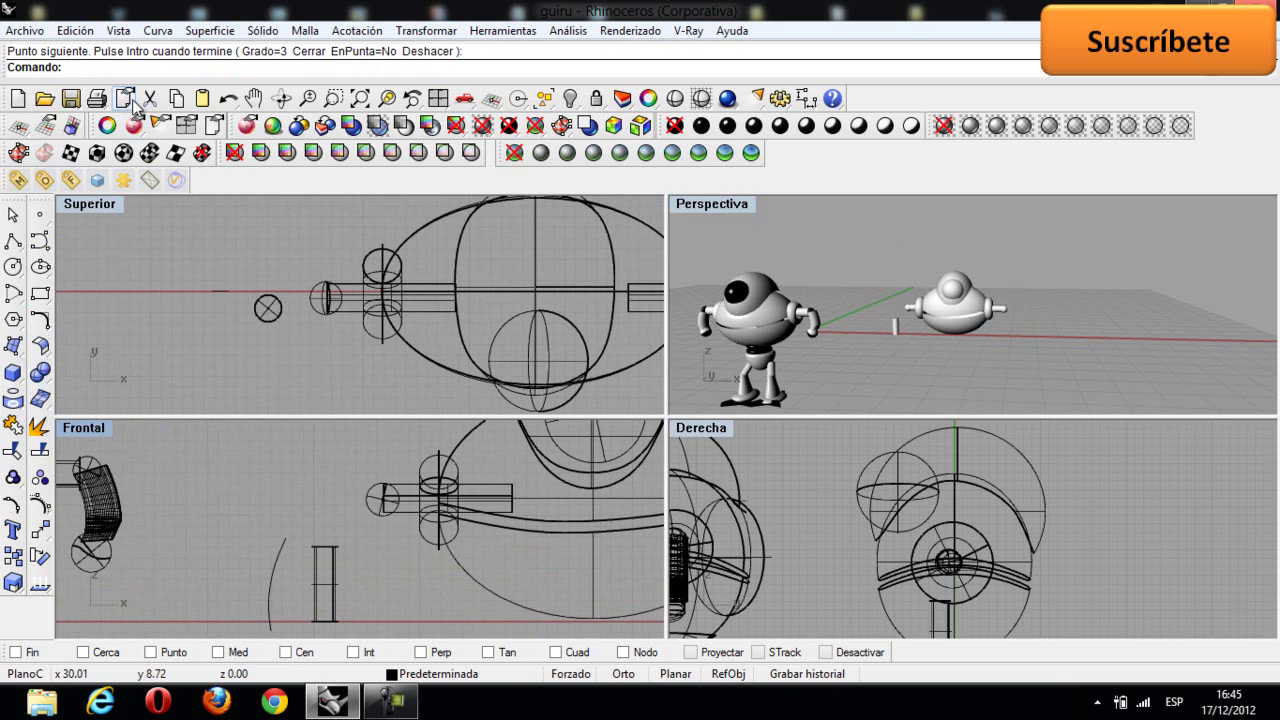
Step: Flow a copy of the small cylinder using the bowed curve as base and a straight vertical line beside it as target
text(Fluir)
key(Return)
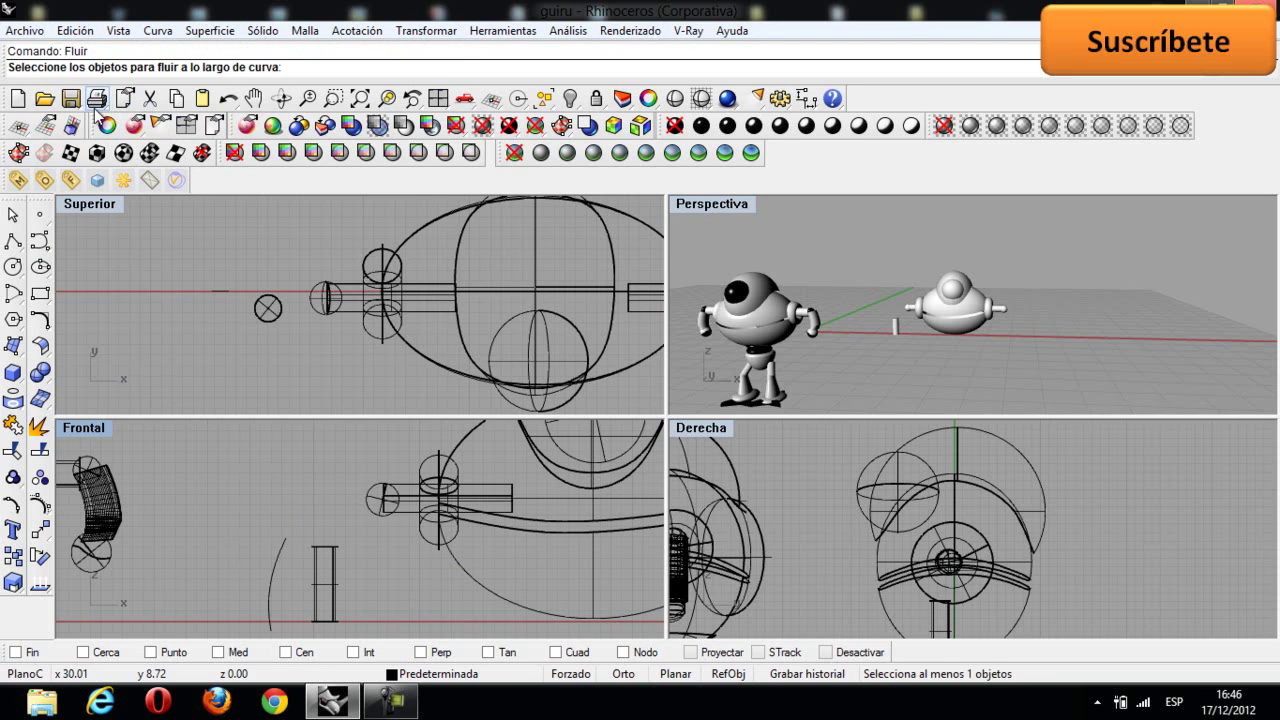
click(313, 568)
key(Return)
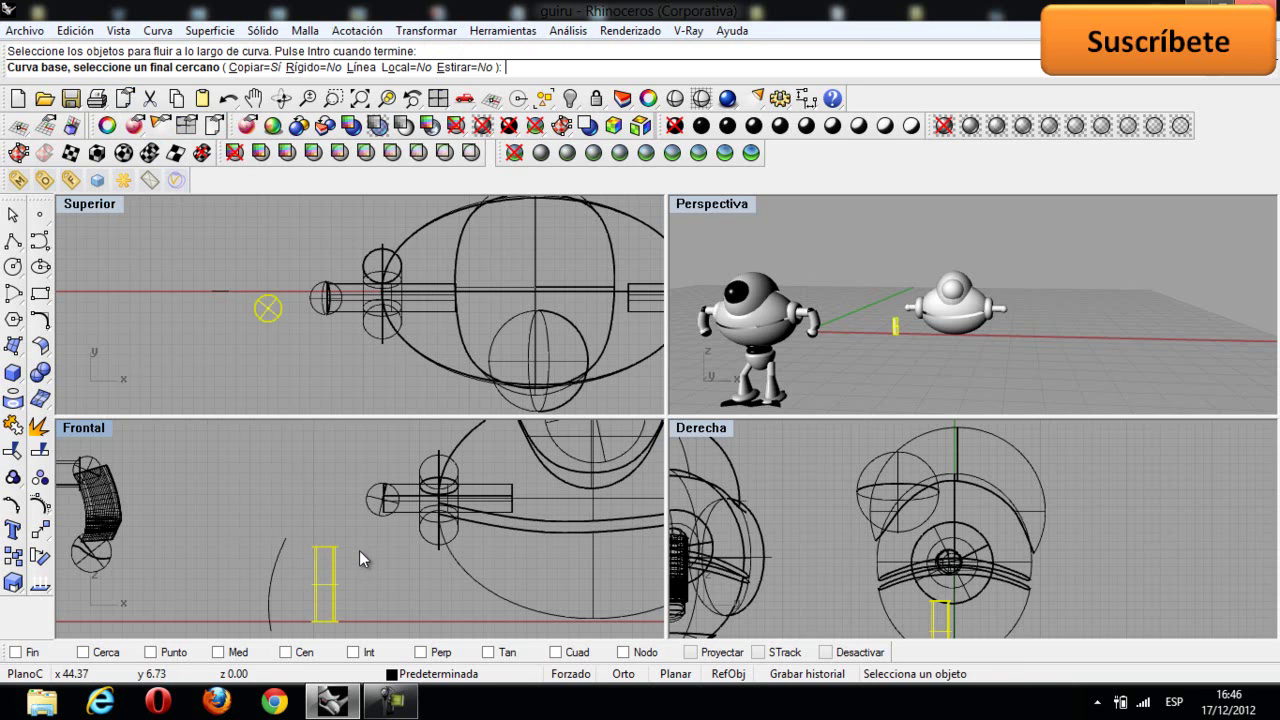
click(270, 627)
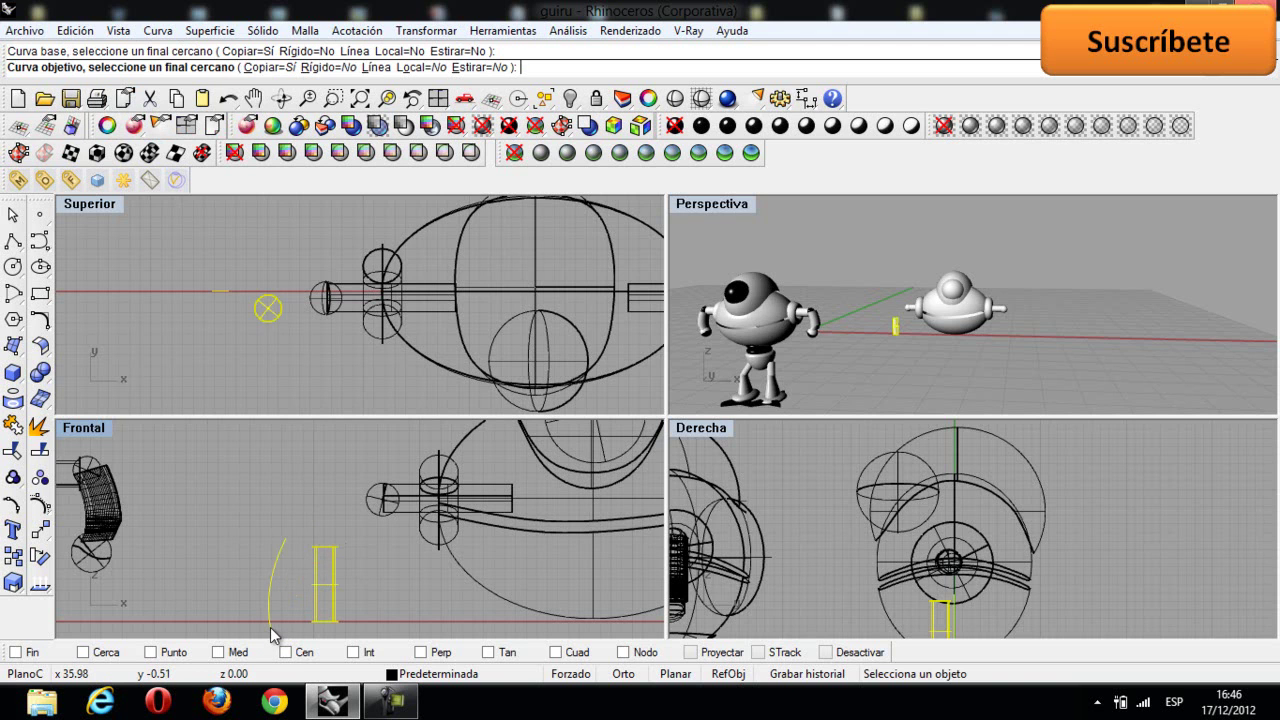
text(l)
key(Return)
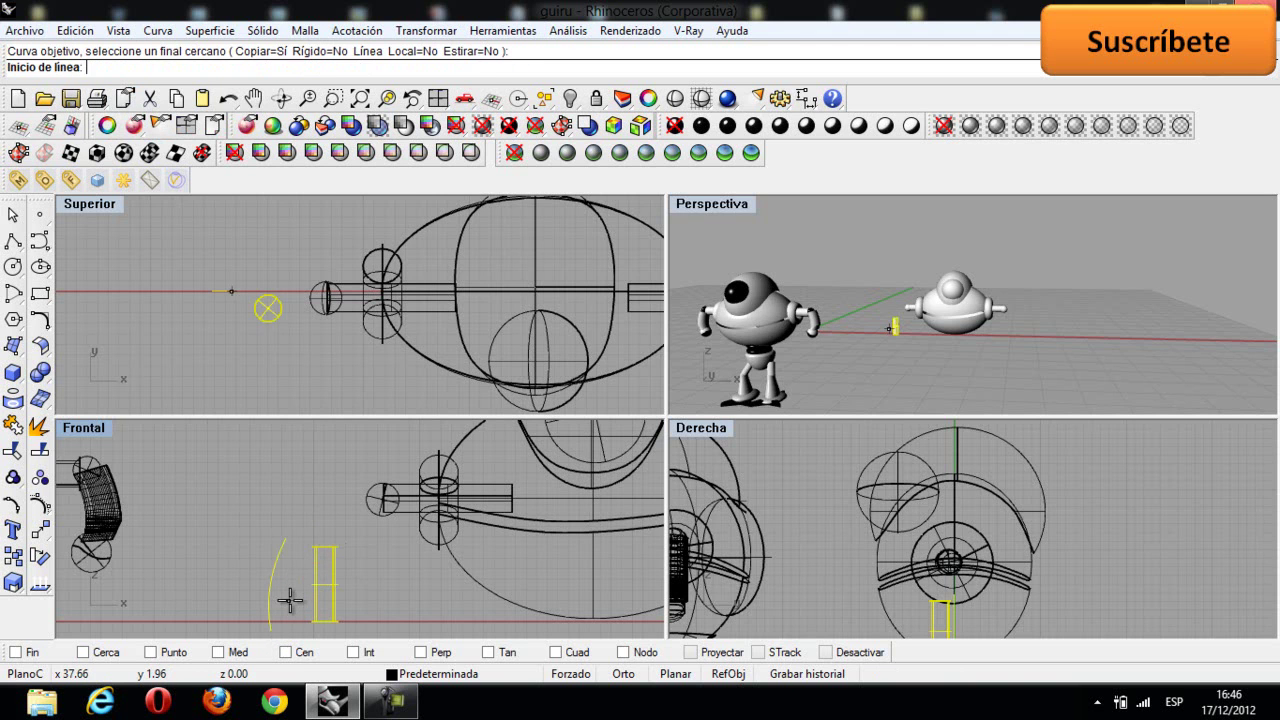
click(283, 540)
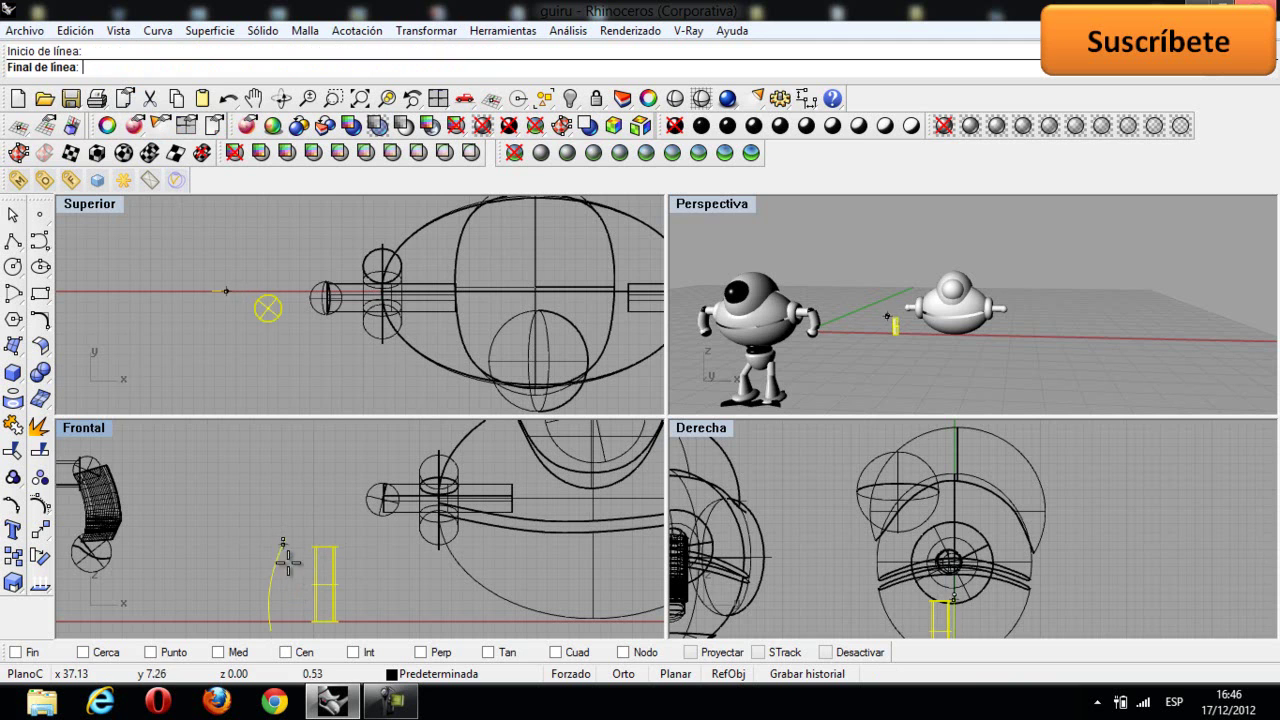
click(281, 621)
Step: Delete the original straight cylinder and the bowed curve, keeping only the bent forearm piece
right_drag(343, 519, 381, 489)
drag(325, 601, 317, 617)
key(Delete)
click(258, 543)
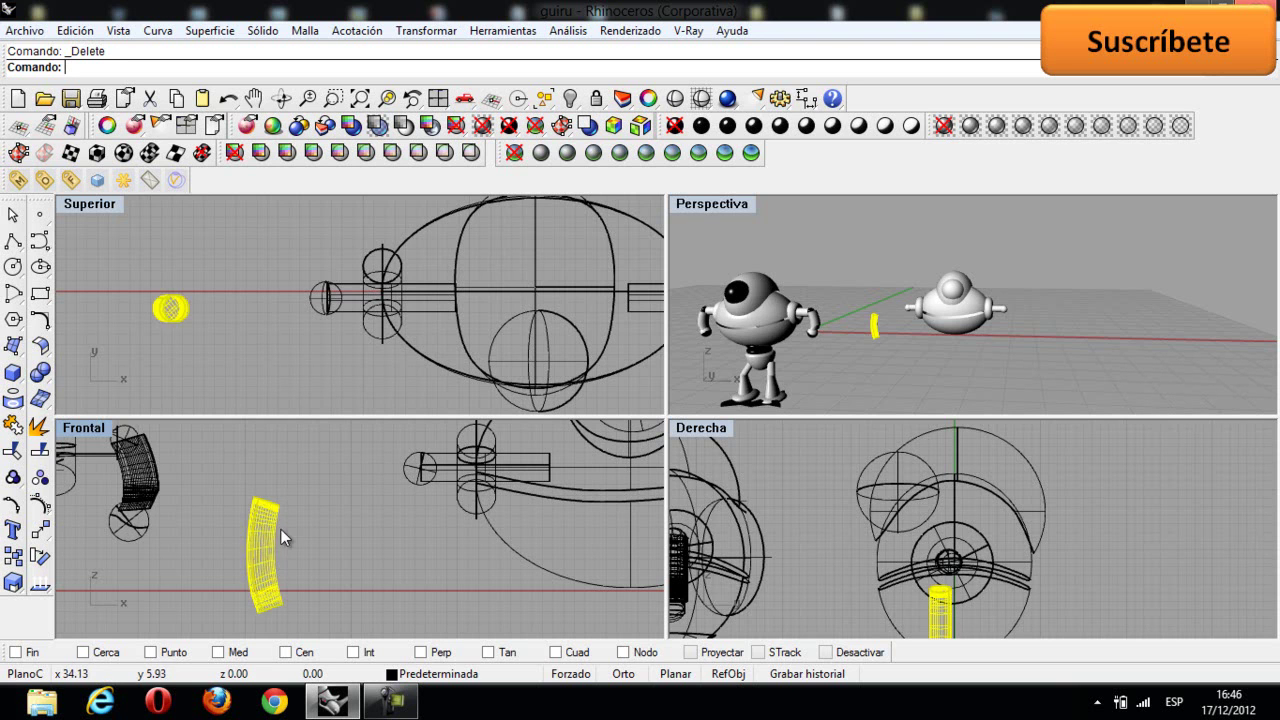
click(361, 517)
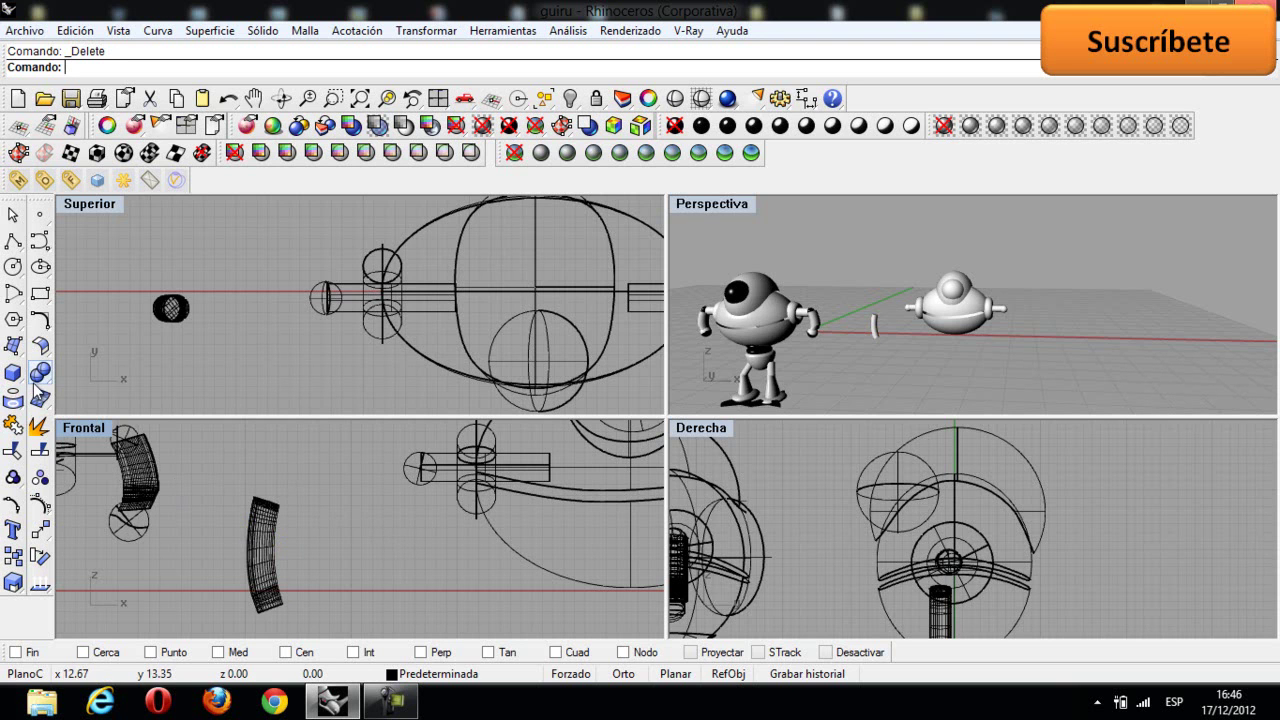
Step: Move the bent forearm under the sphere joint nearest the reference robot and align it with the joint in the Top view
click(263, 516)
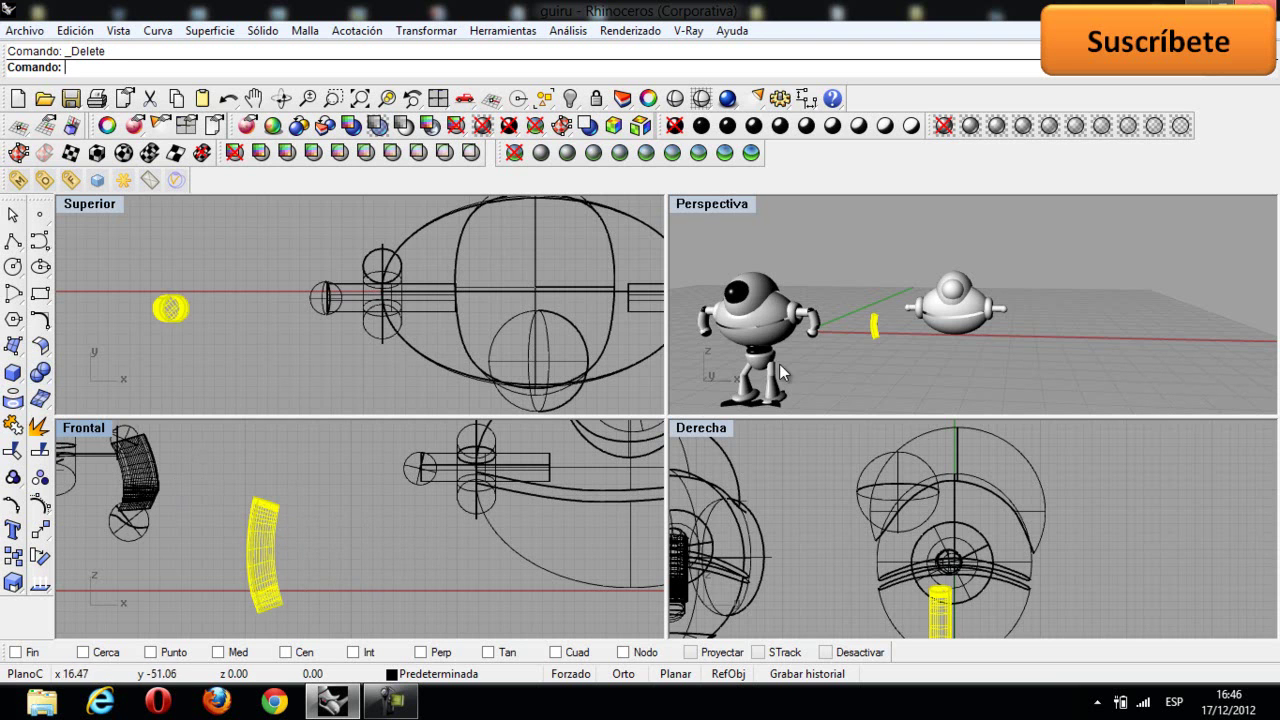
right_drag(773, 373, 781, 337)
drag(276, 500, 413, 493)
click(219, 492)
drag(339, 314, 323, 297)
click(930, 352)
right_drag(930, 352, 973, 316)
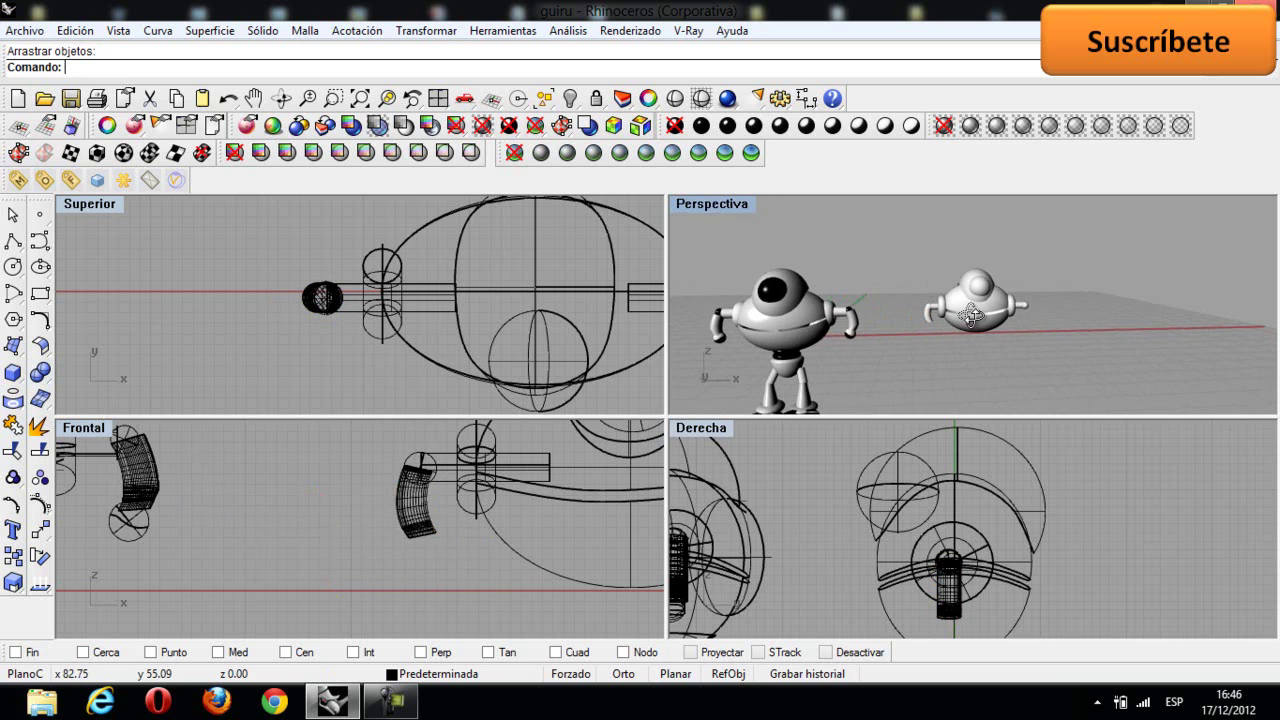
scroll(960, 308, up, 5)
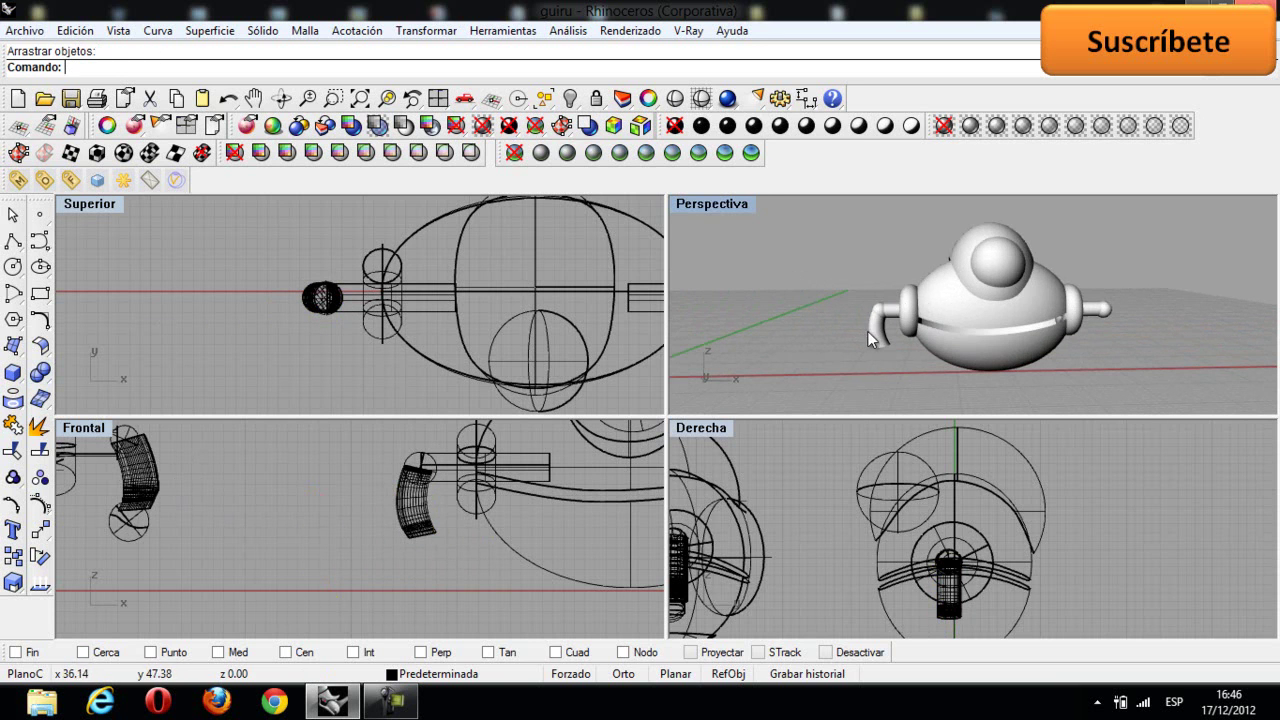
scroll(878, 328, up, 5)
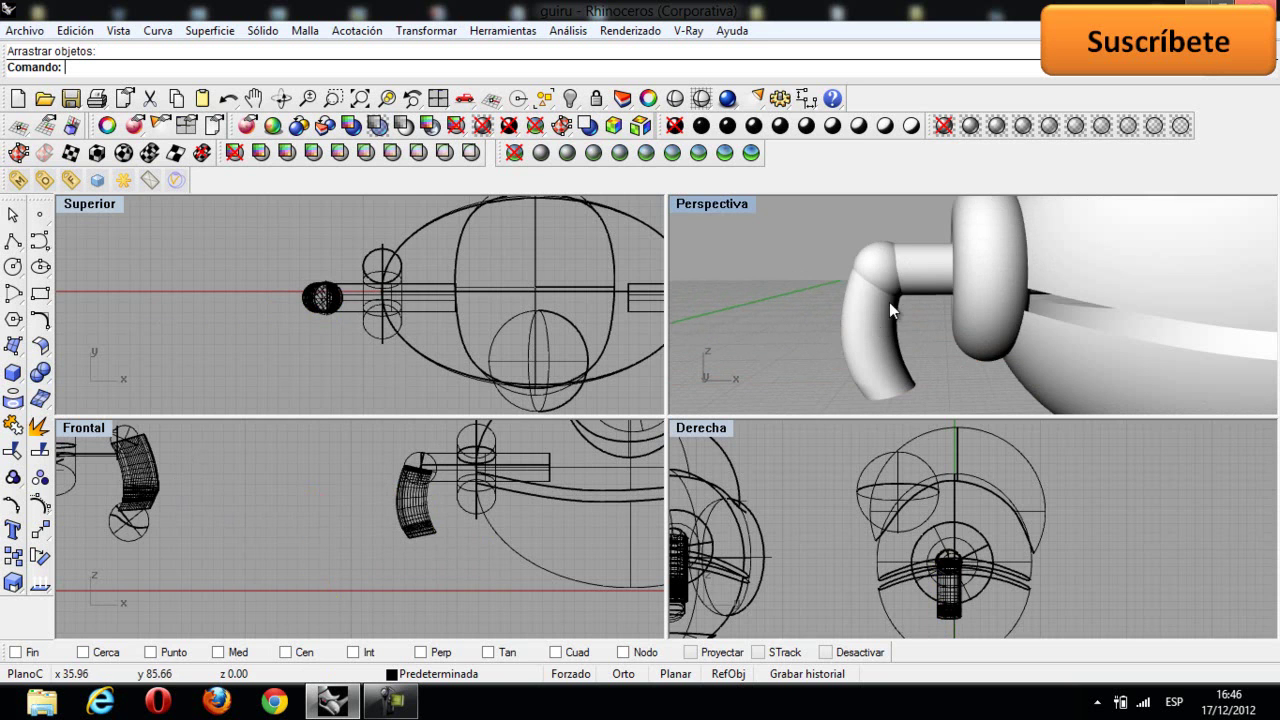
click(927, 273)
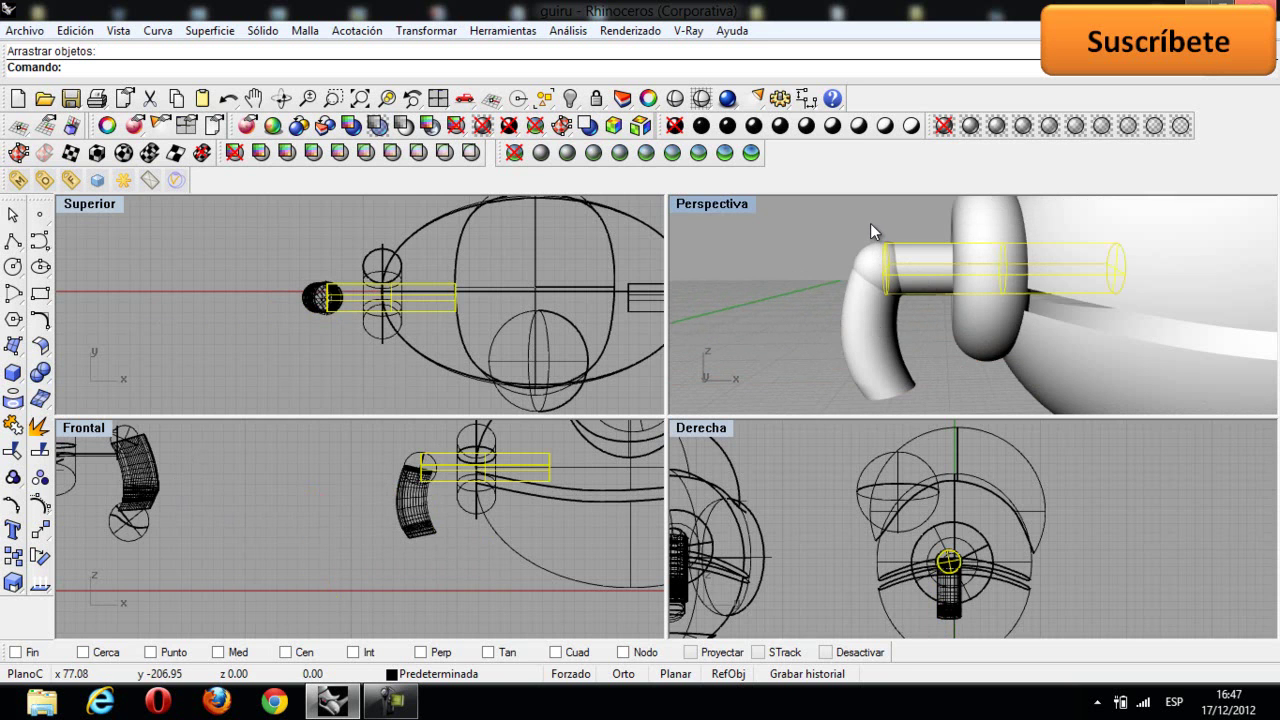
scroll(773, 294, down, 5)
Step: Mirror a copy of the bent forearm across a vertical plane in the Front view and move the copy under the opposite sphere joint
click(800, 303)
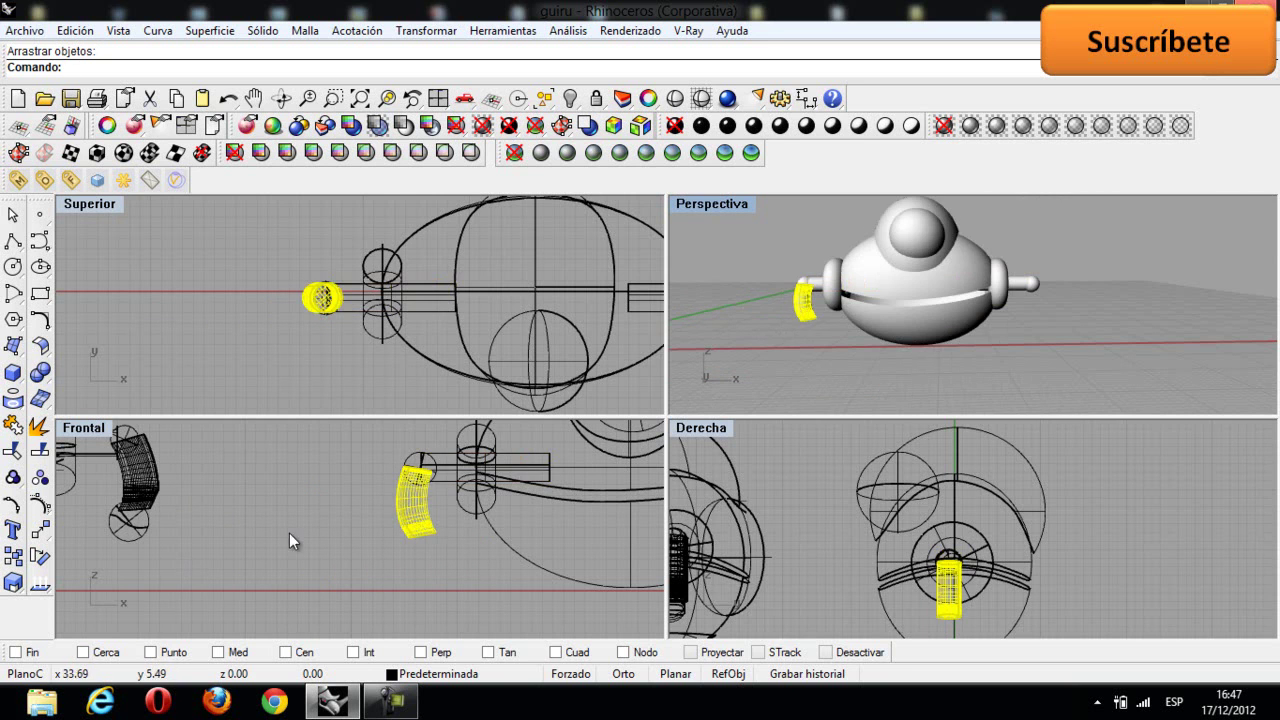
scroll(257, 531, down, 4)
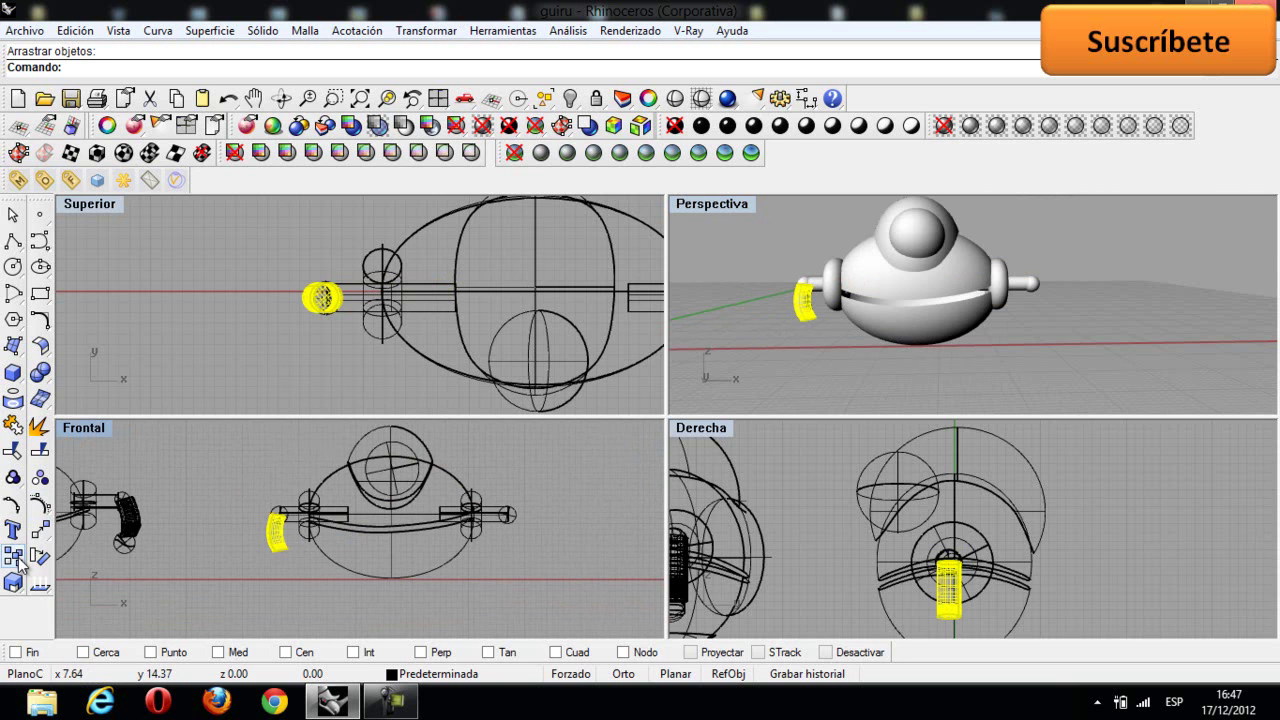
click(40, 530)
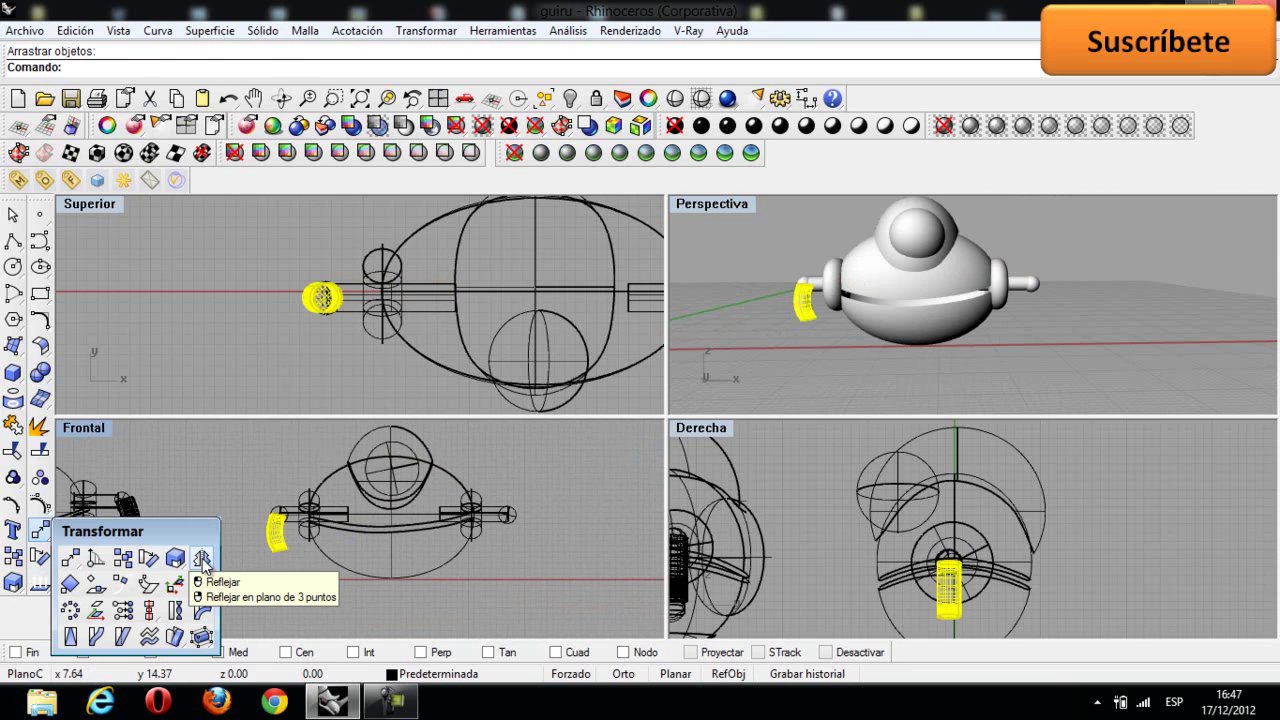
click(203, 560)
click(308, 567)
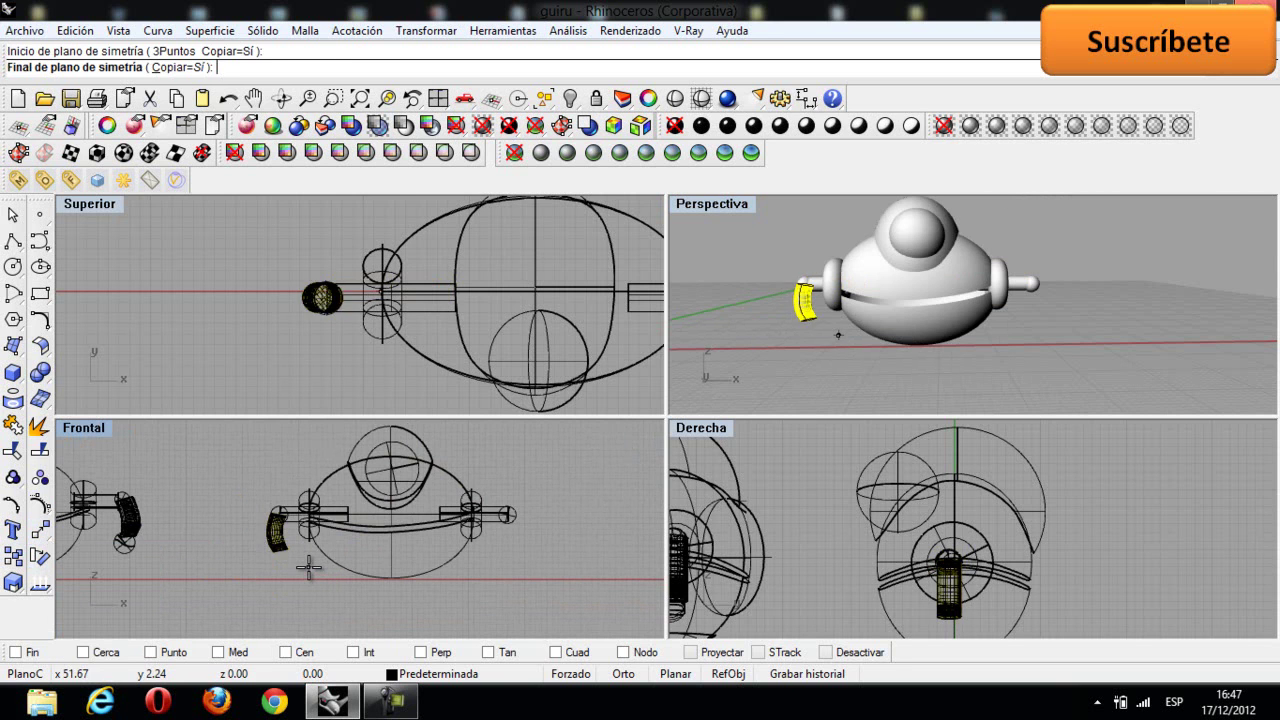
click(307, 455)
drag(340, 537, 508, 543)
click(644, 382)
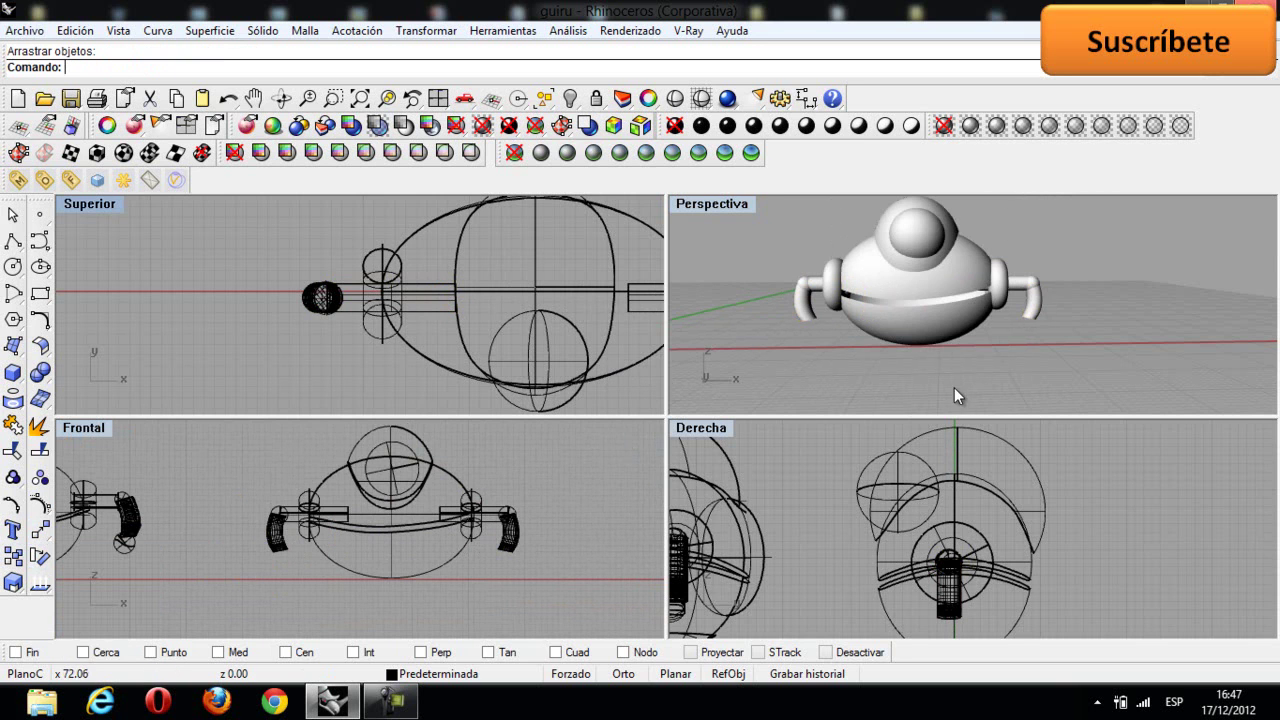
Step: Create a sphere of about 1.3 radius at the lower end of the forearm nearest the reference robot
scroll(954, 380, down, 5)
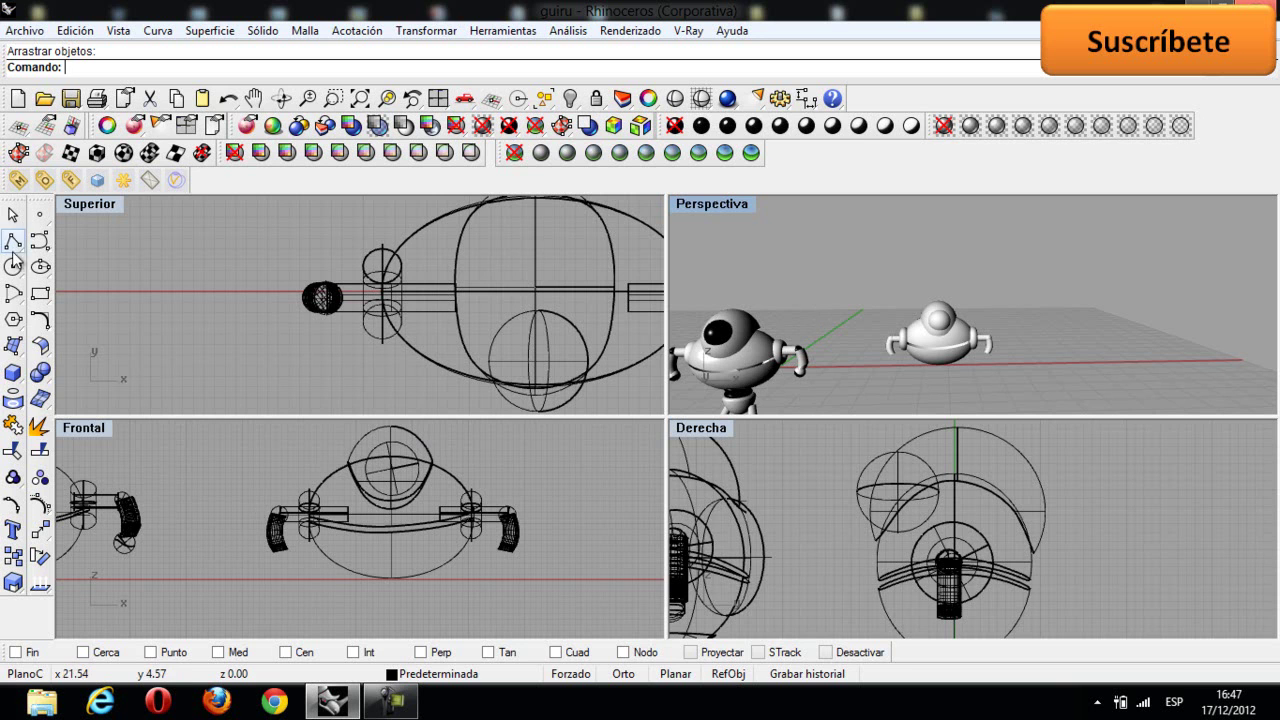
click(15, 375)
click(67, 400)
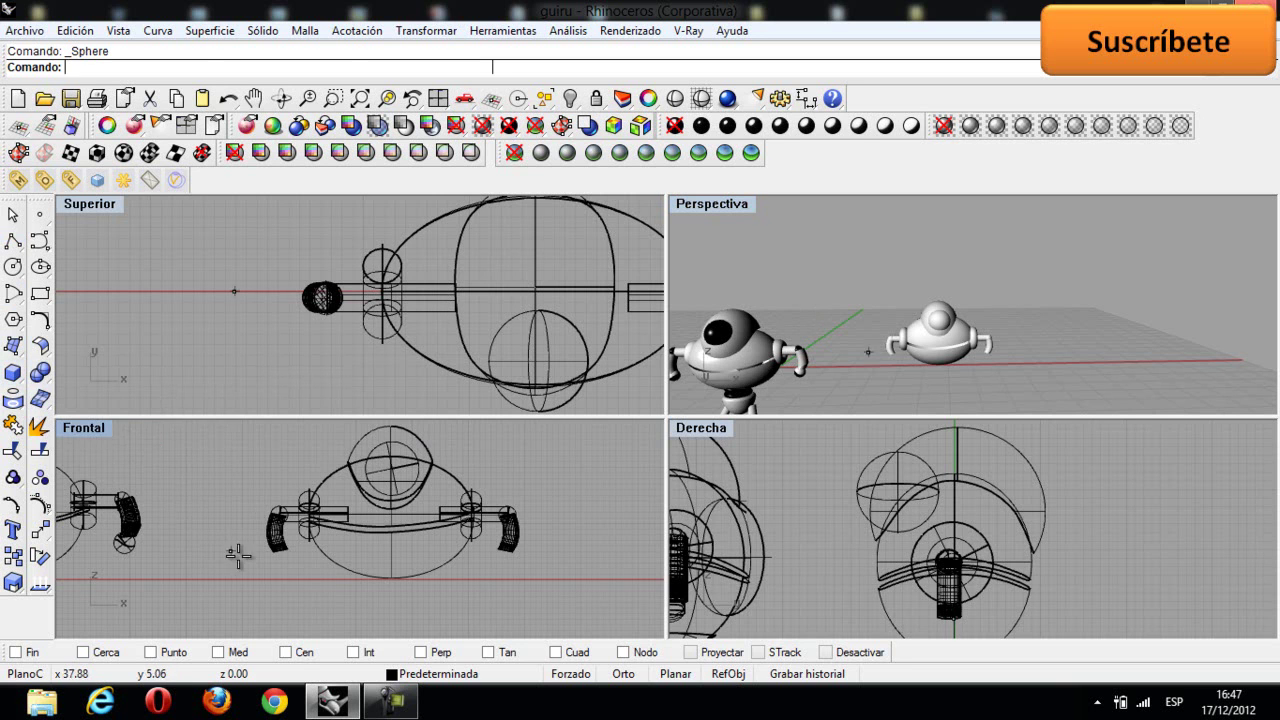
scroll(300, 553, up, 5)
click(300, 553)
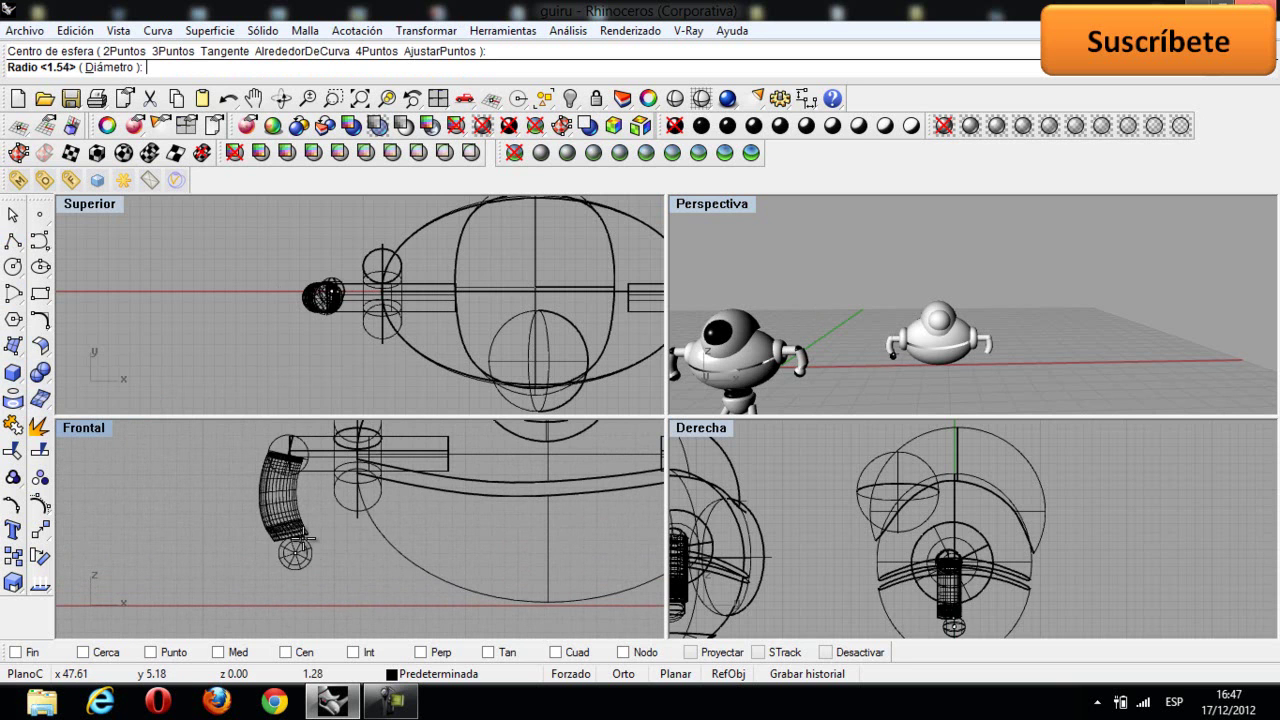
click(300, 537)
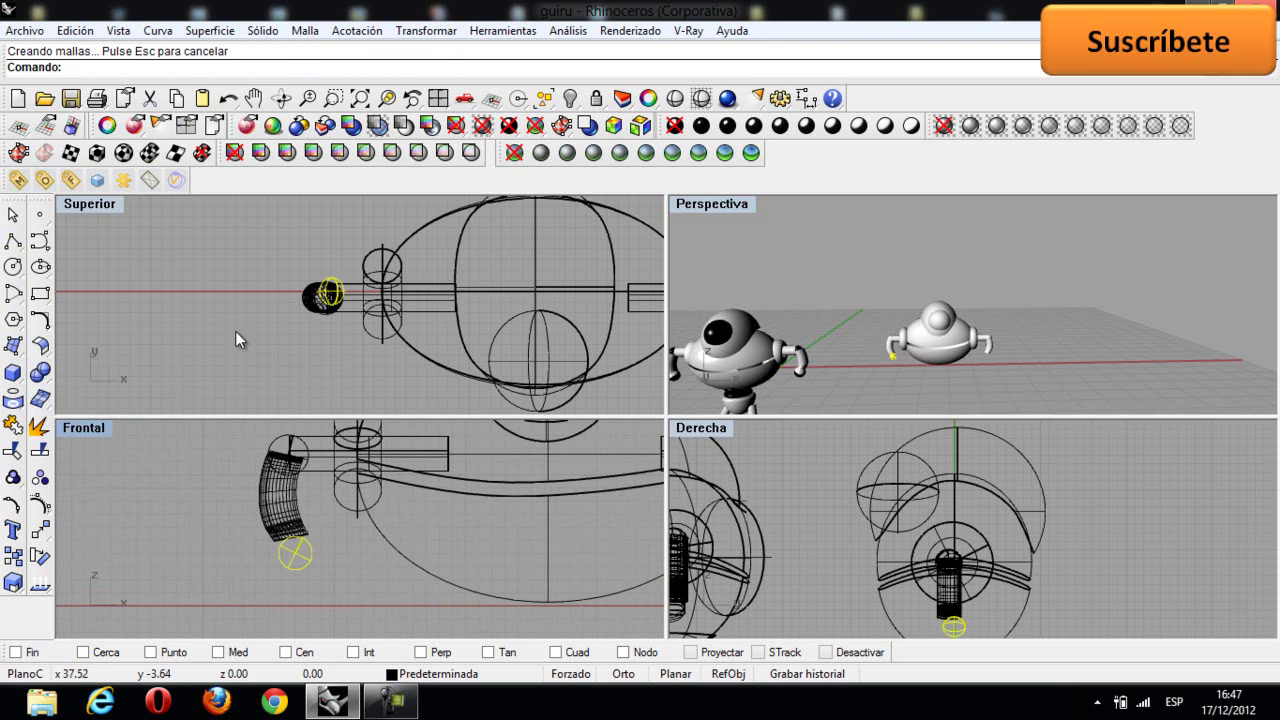
Step: Centre the new sphere on the forearm in the Top view and seat it against the forearm's lower end in the Front view
drag(330, 285, 322, 292)
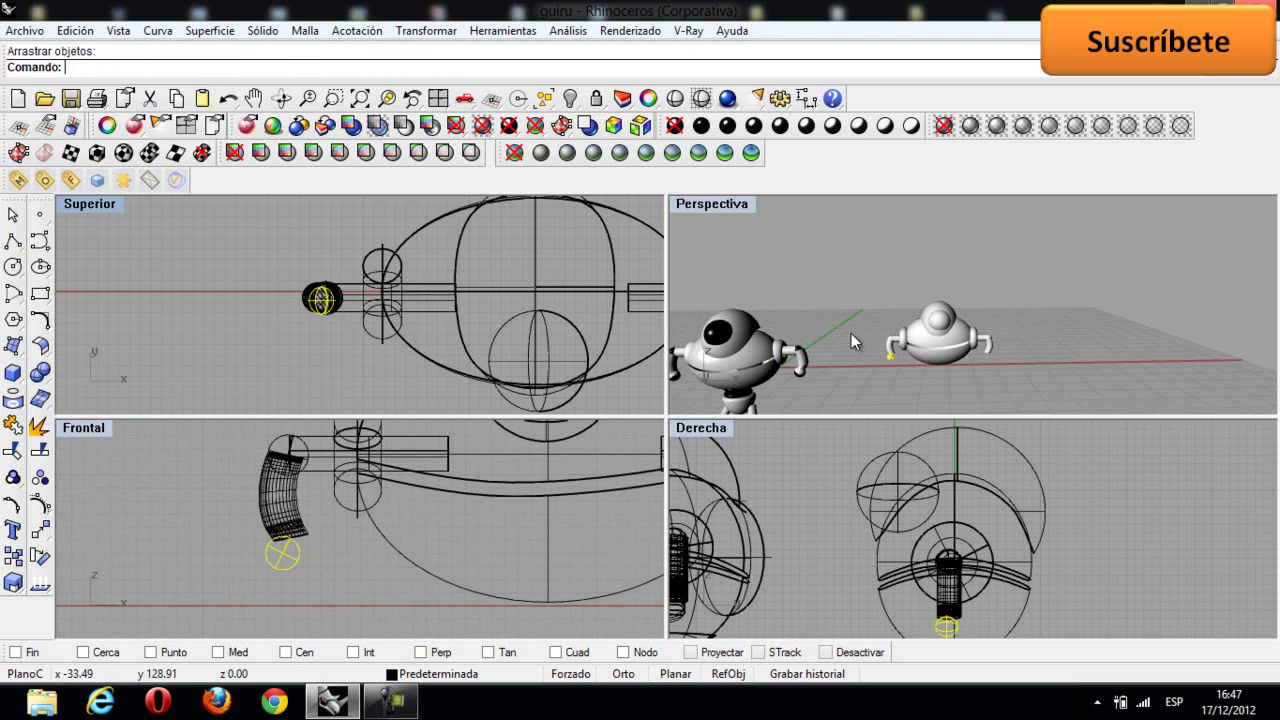
scroll(896, 364, up, 5)
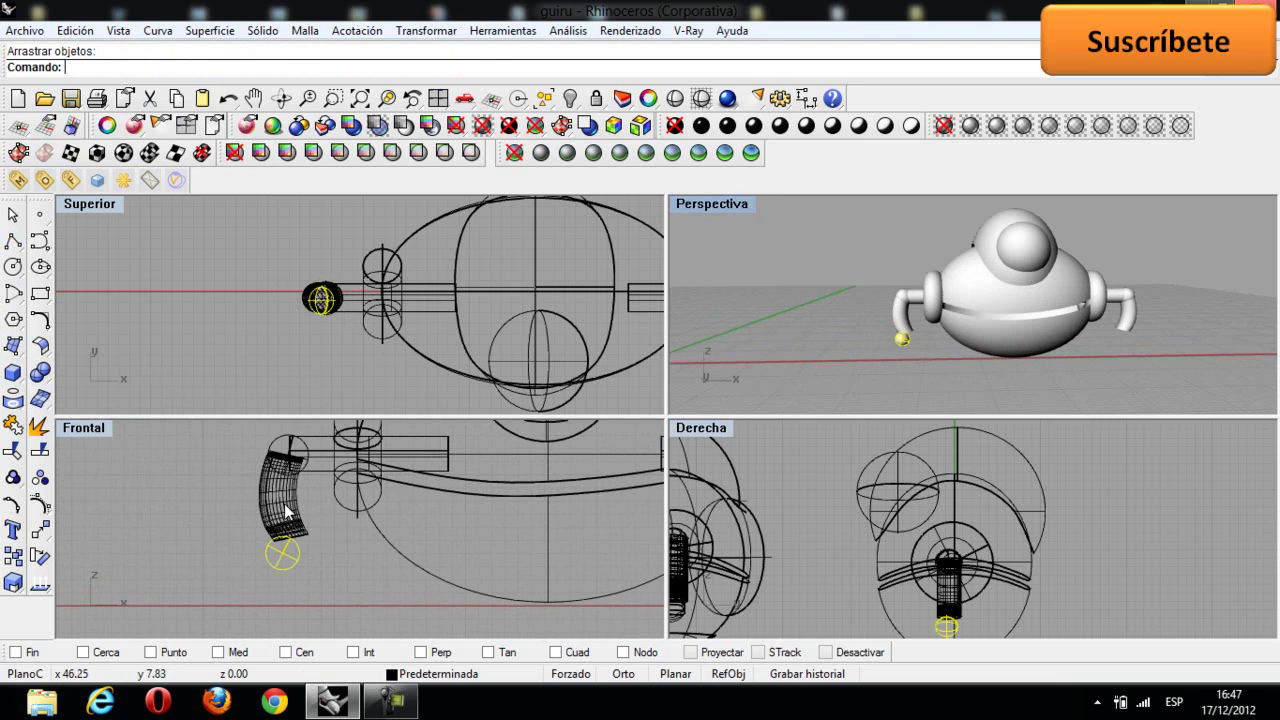
scroll(284, 521, up, 5)
drag(285, 585, 307, 566)
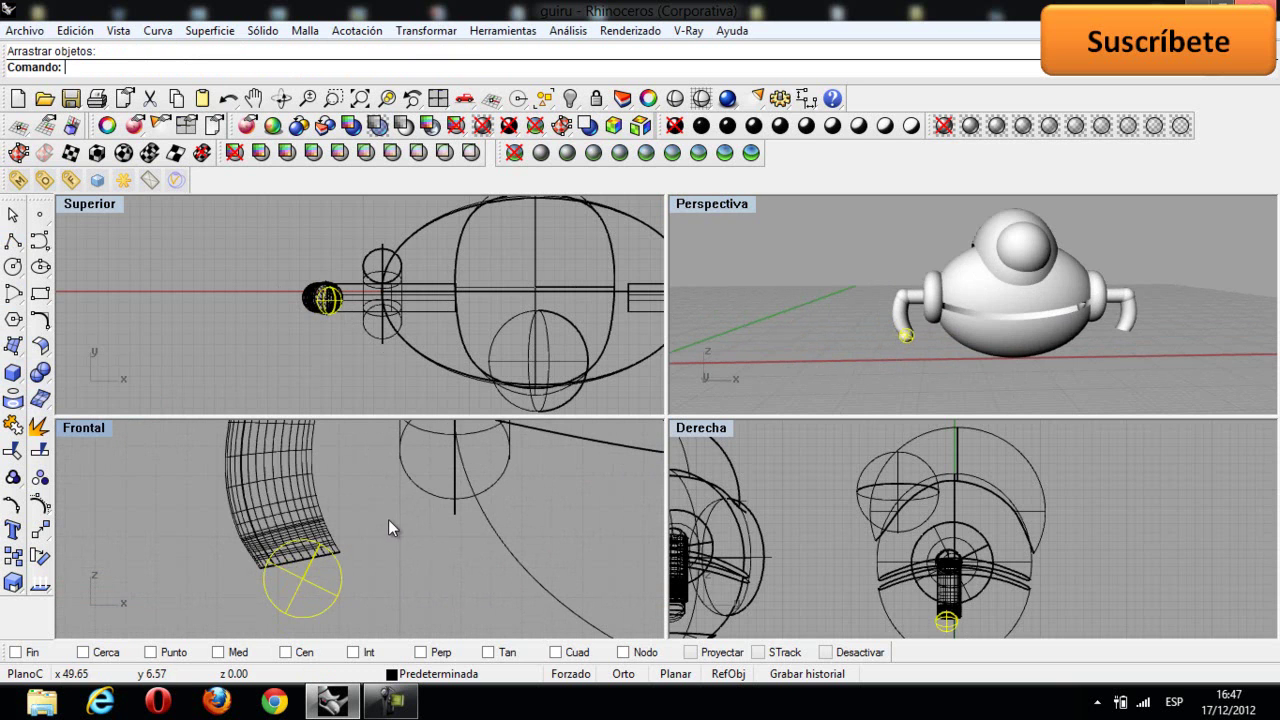
click(645, 391)
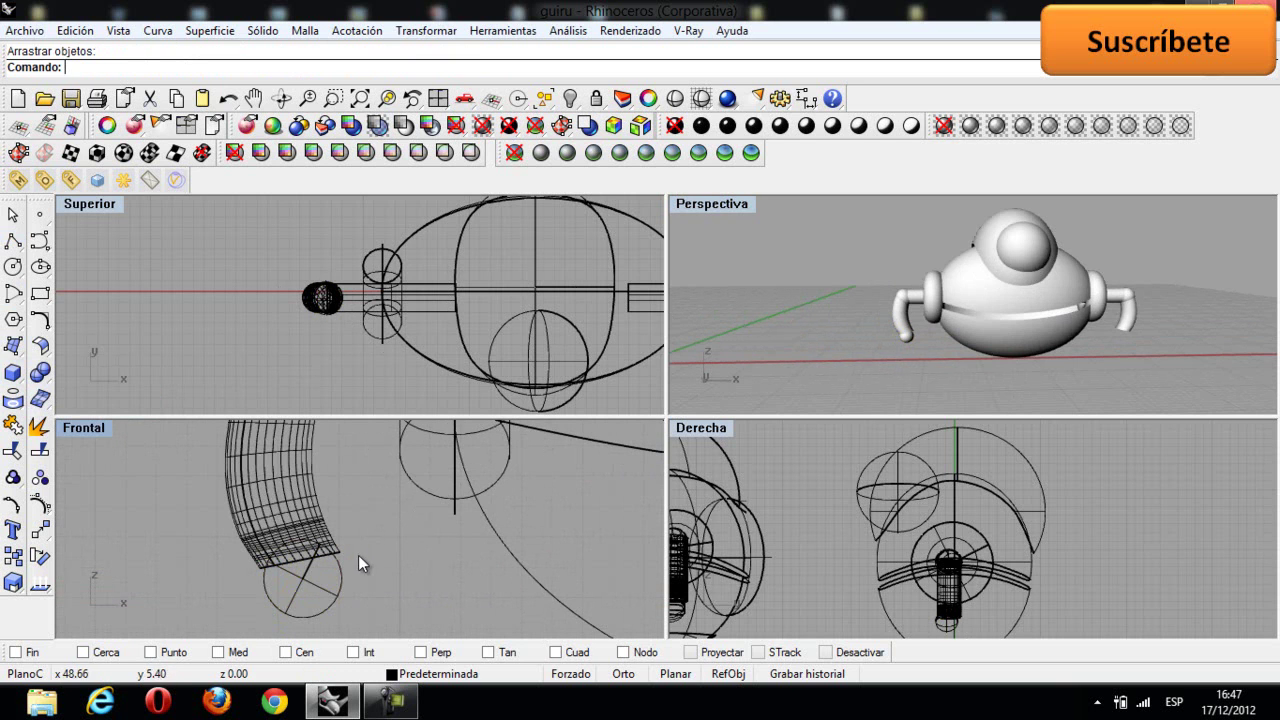
click(302, 579)
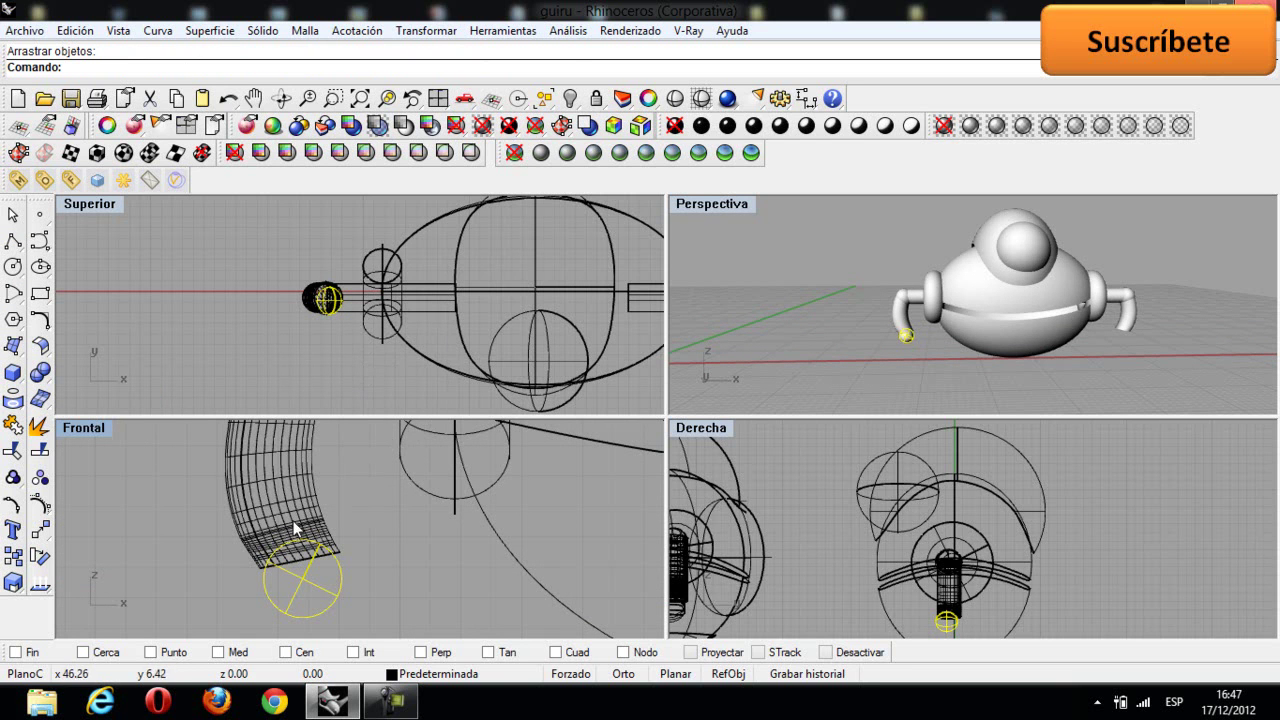
Step: Scale up the end sphere uniformly in the Front view so it spans the width of the forearm's lower end
click(426, 30)
mouse_move(480, 134)
click(596, 136)
click(304, 580)
click(340, 575)
click(348, 574)
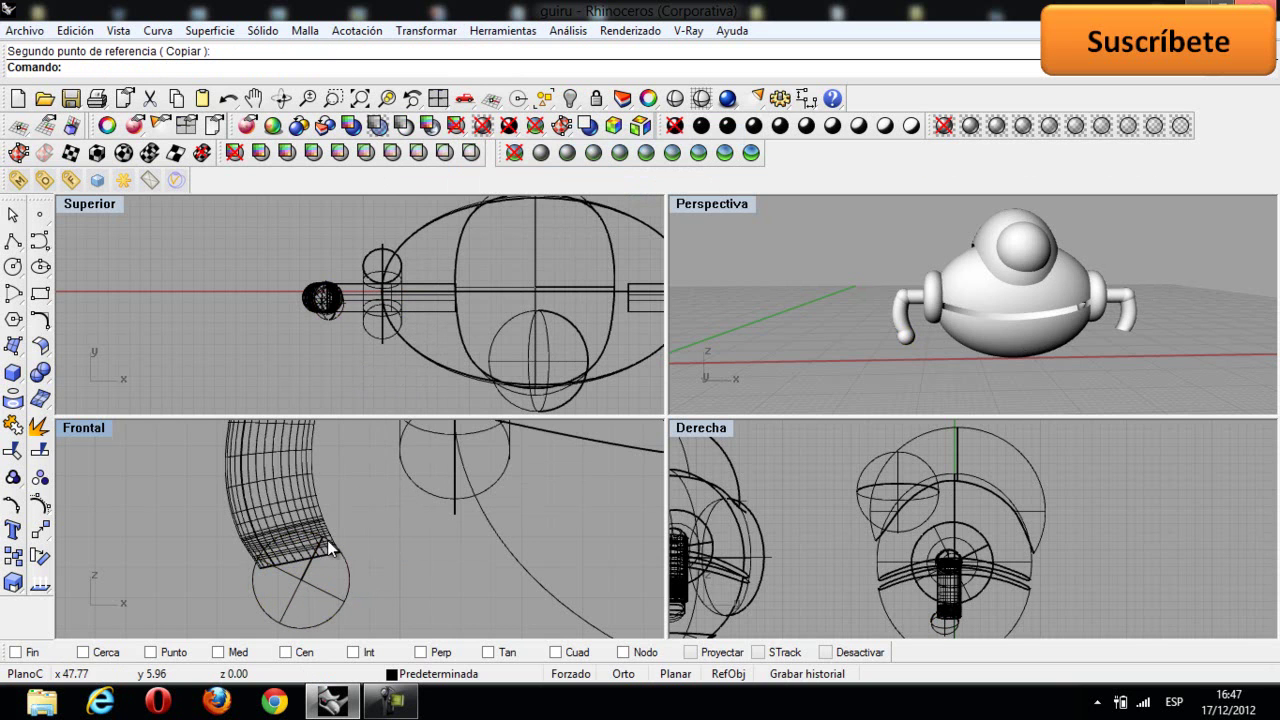
Step: Draw an S-shaped curve diagonally across the end sphere in the Front view, extending past it on both sides
right_drag(300, 585, 350, 530)
click(40, 244)
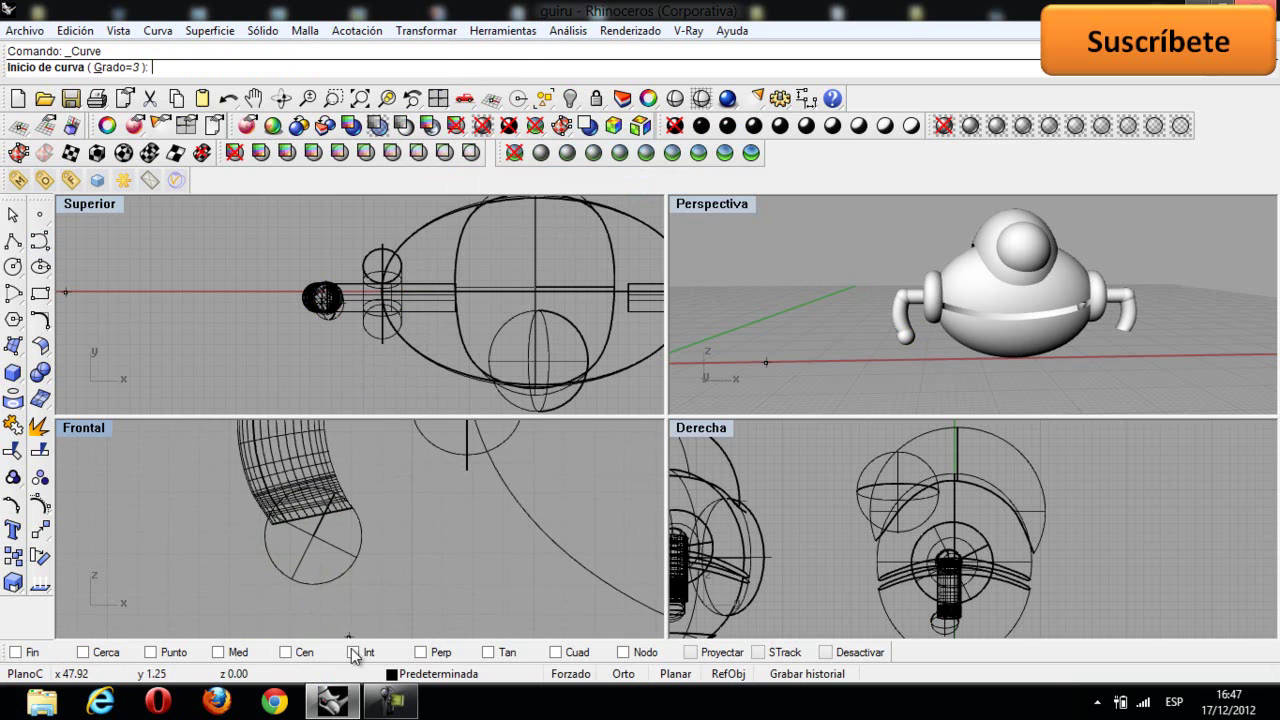
click(233, 563)
click(270, 581)
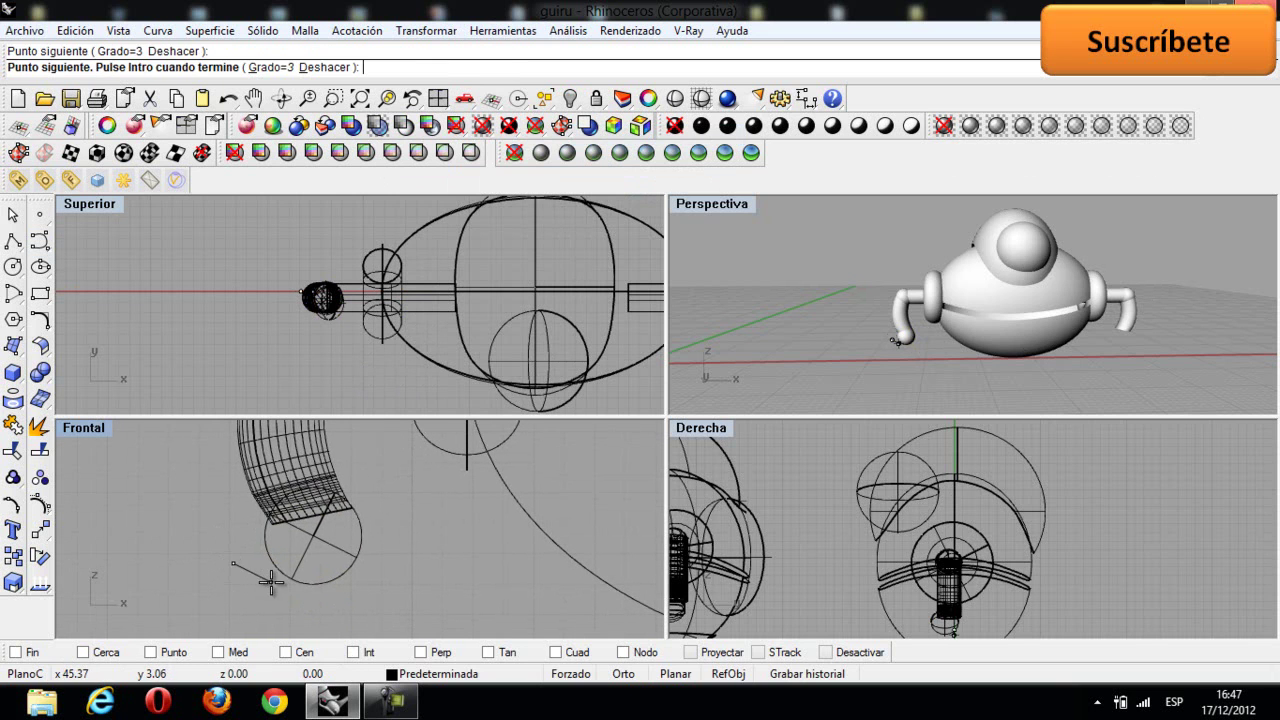
click(307, 548)
click(396, 521)
key(Return)
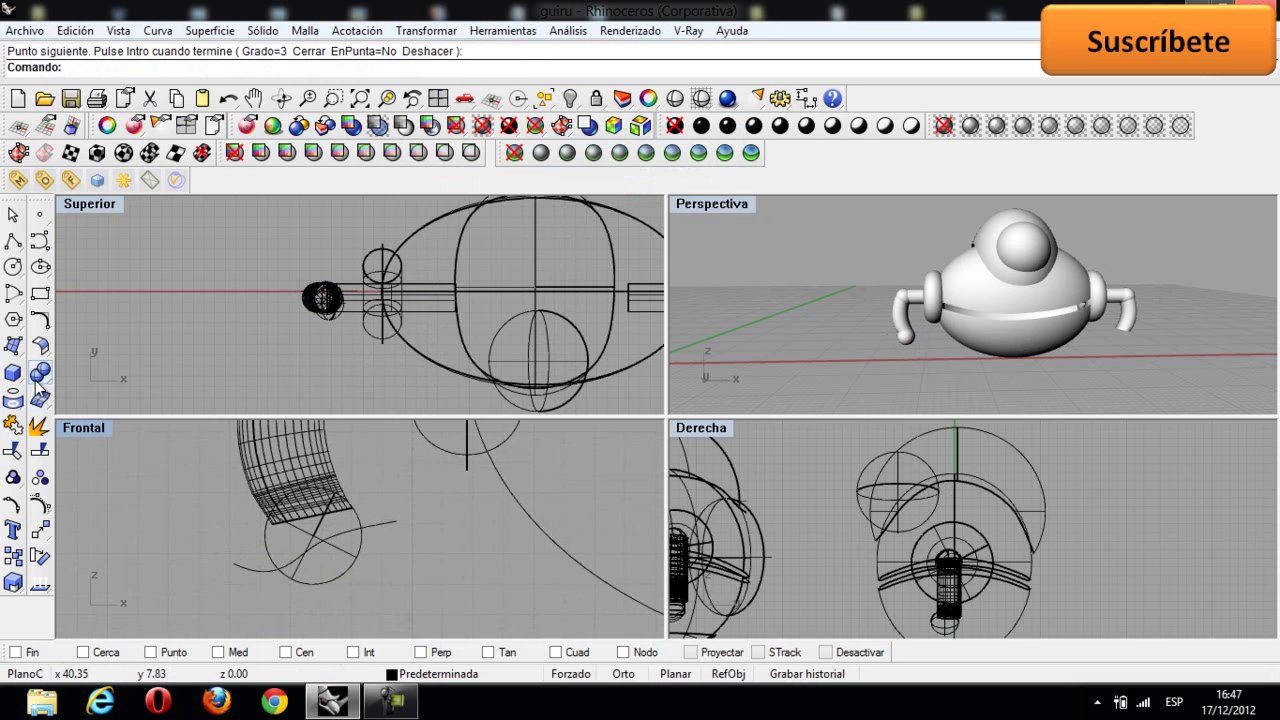
Step: Split the end sphere with the S-shaped curve and delete the curve
click(40, 452)
click(288, 580)
key(Return)
click(386, 521)
key(Return)
click(388, 524)
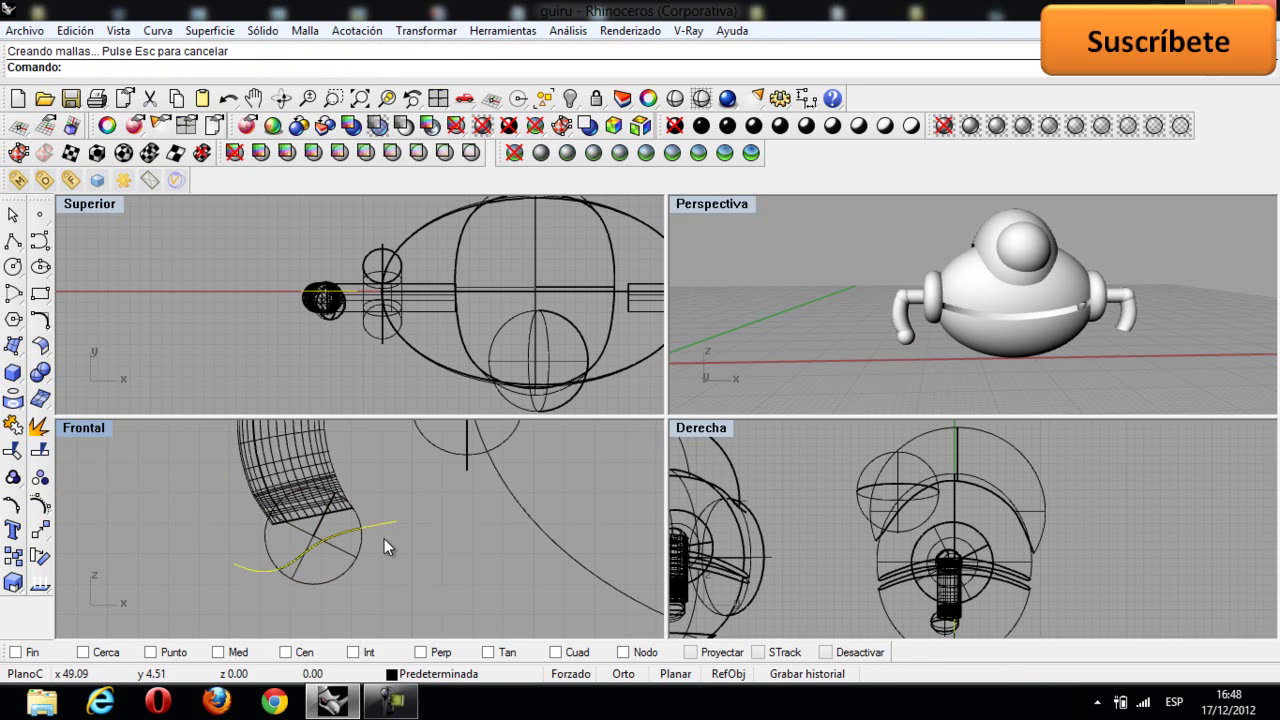
key(Delete)
Step: Mirror a copy of both halves of the split sphere across a vertical plane in the Front view
click(330, 546)
click(338, 557)
right_drag(770, 263, 890, 270)
scroll(791, 292, up, 5)
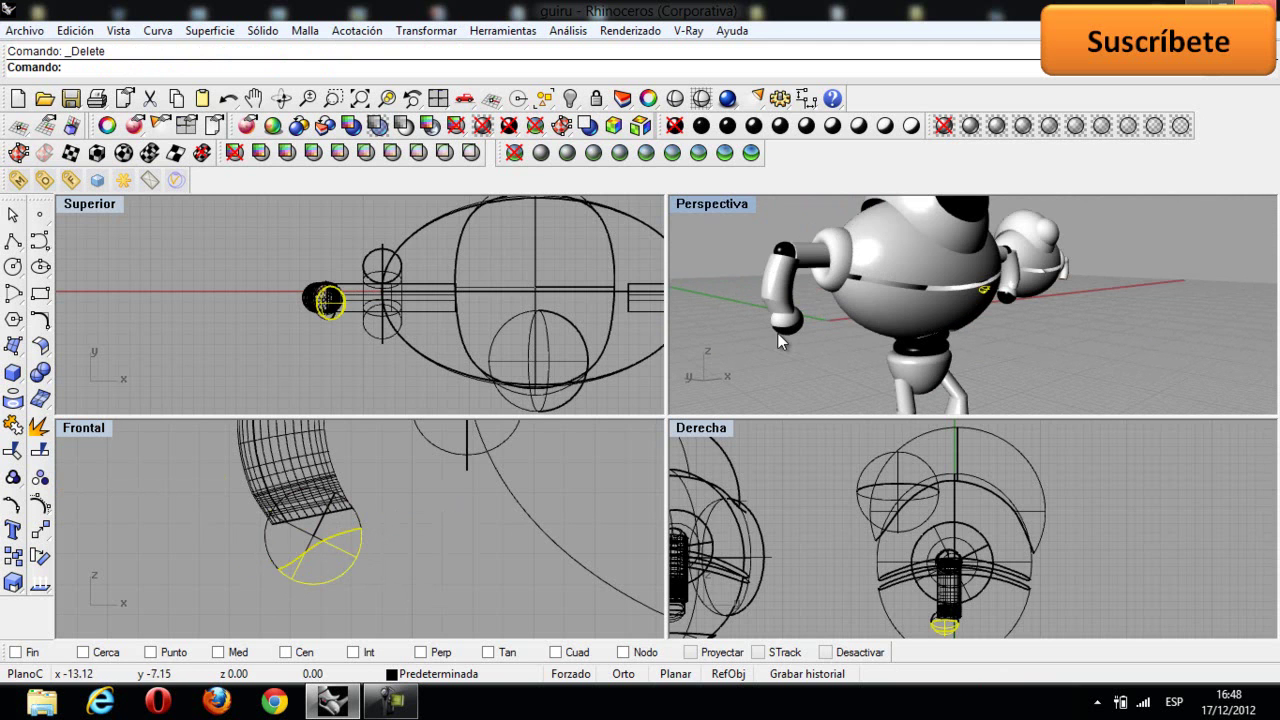
scroll(723, 337, down, 5)
right_drag(860, 305, 779, 336)
drag(382, 580, 253, 536)
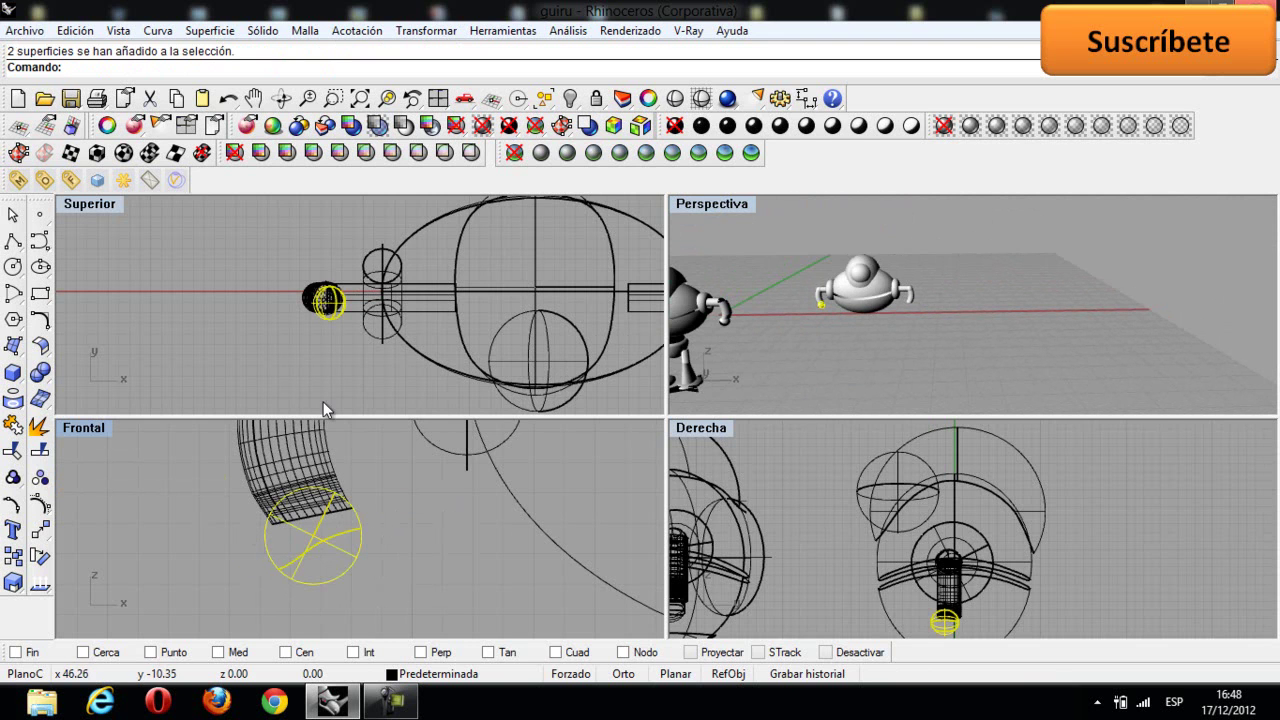
click(40, 537)
click(210, 577)
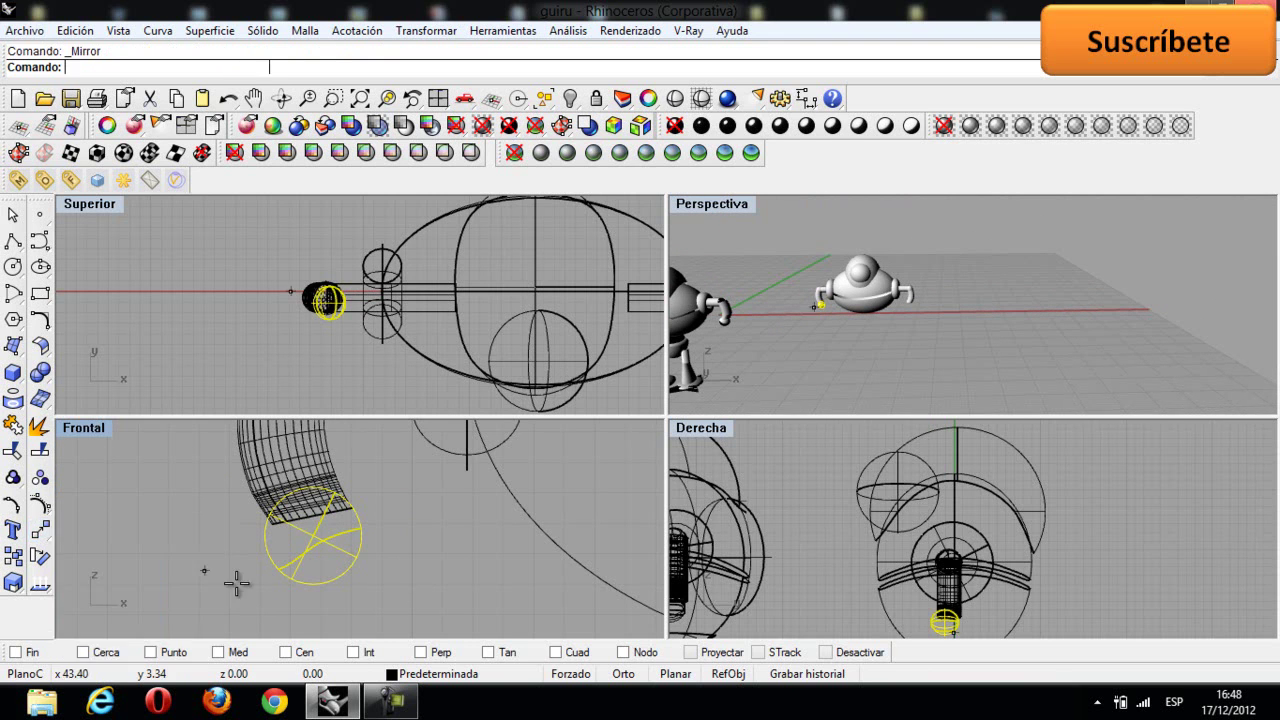
click(394, 585)
click(394, 506)
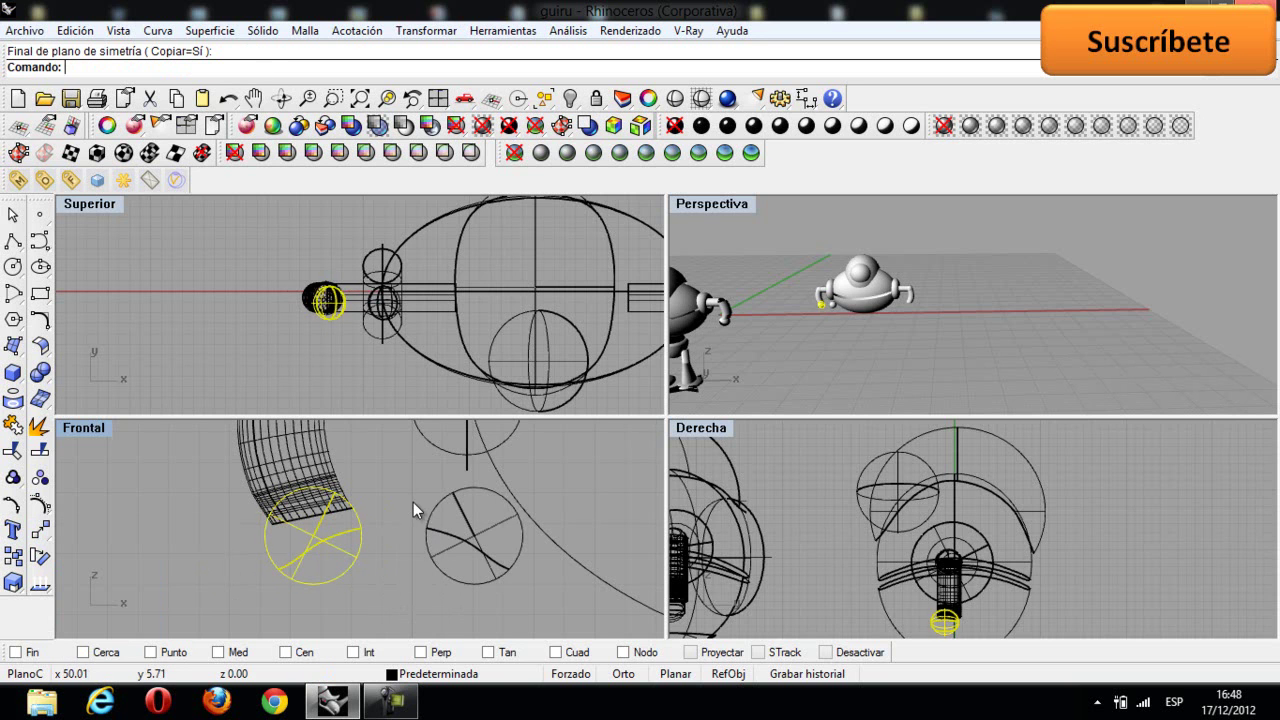
Step: Move the mirrored split sphere to the lower end of the opposite forearm in the Front view
key(Escape)
click(482, 540)
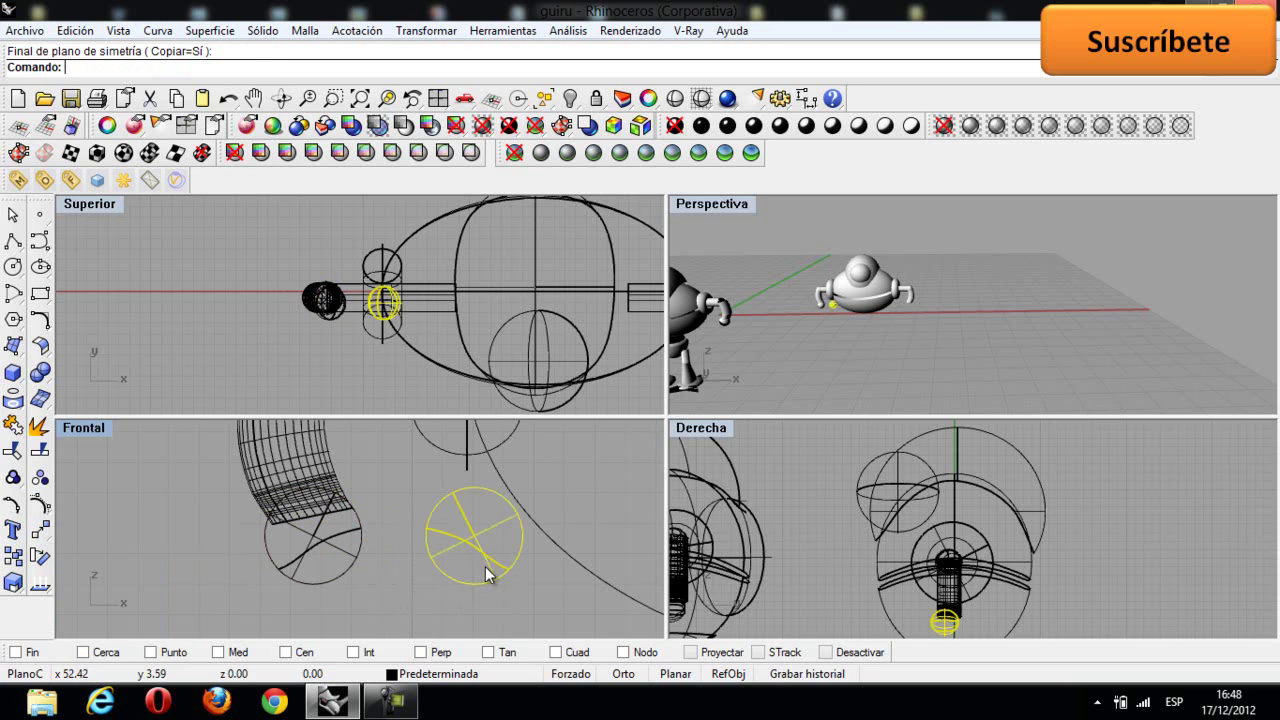
right_drag(475, 560, 389, 554)
scroll(390, 553, down, 5)
right_drag(464, 543, 324, 538)
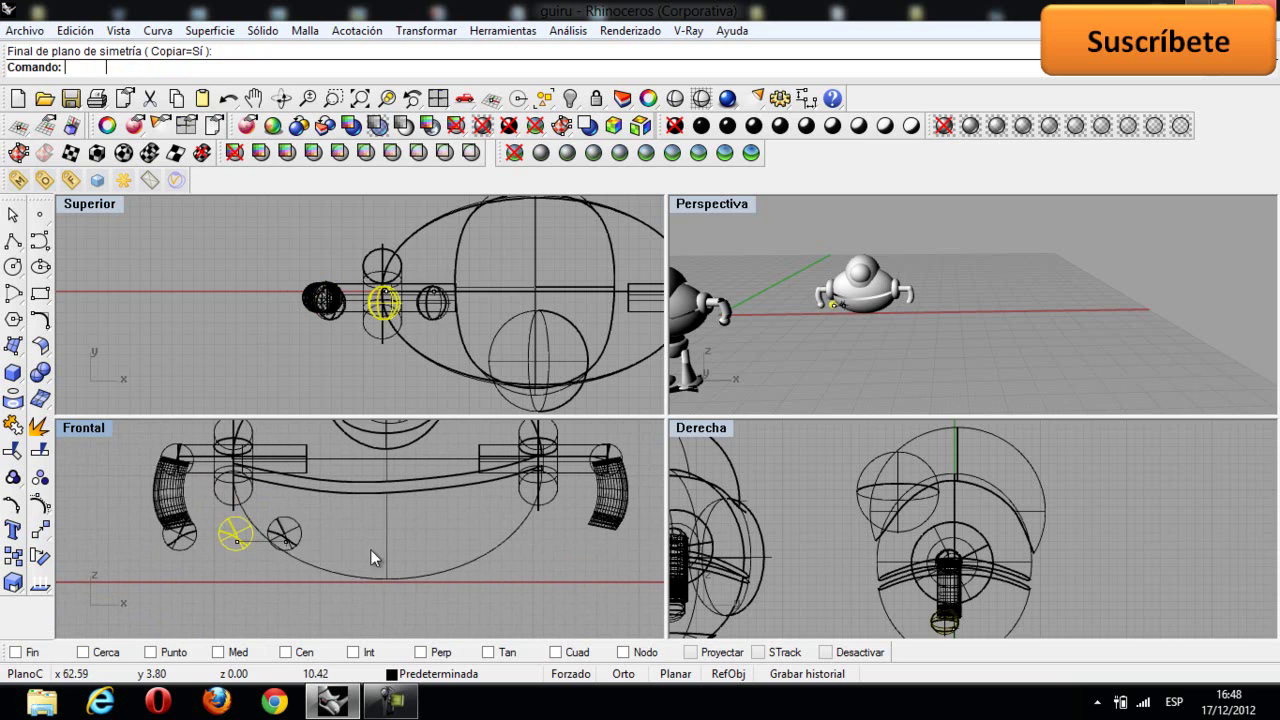
drag(599, 559, 619, 526)
Step: Draw a shallow arched curve across the bottom of the body in the Front view, with both ends outside the body
mouse_move(937, 309)
right_down()
mouse_move(846, 331)
mouse_move(913, 311)
right_up()
scroll(545, 481, down, 2)
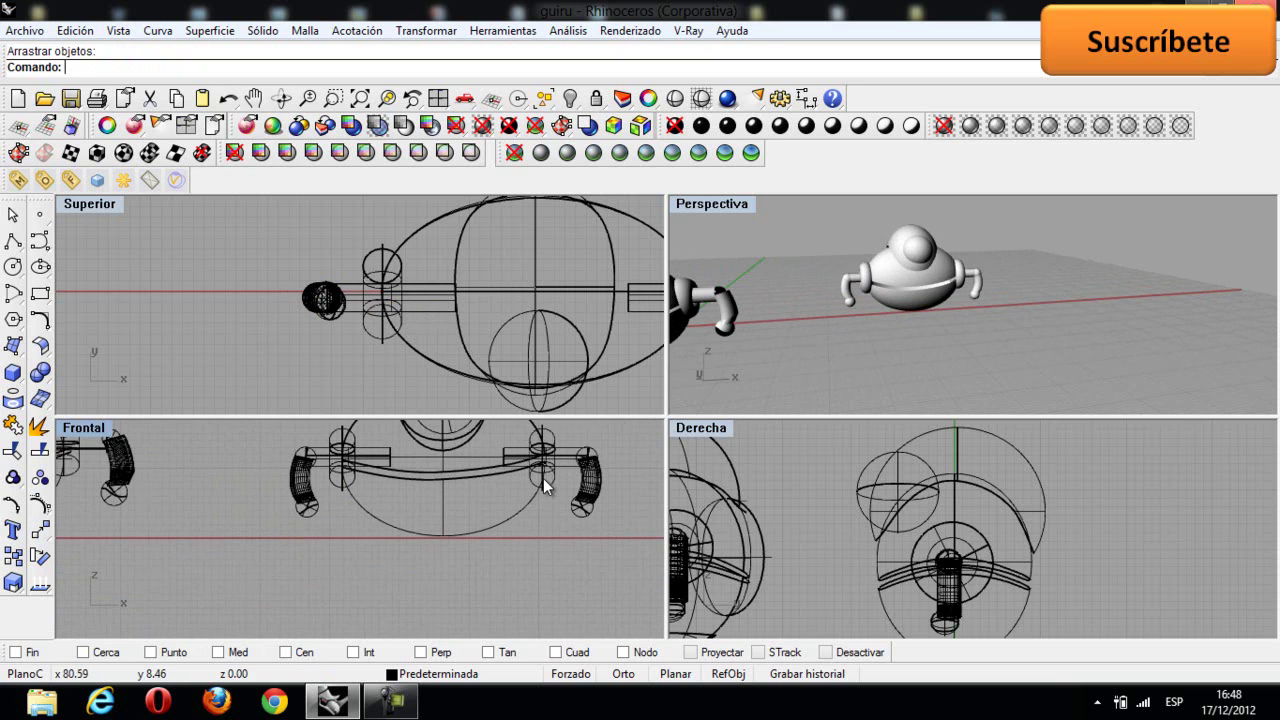
right_drag(432, 548, 398, 544)
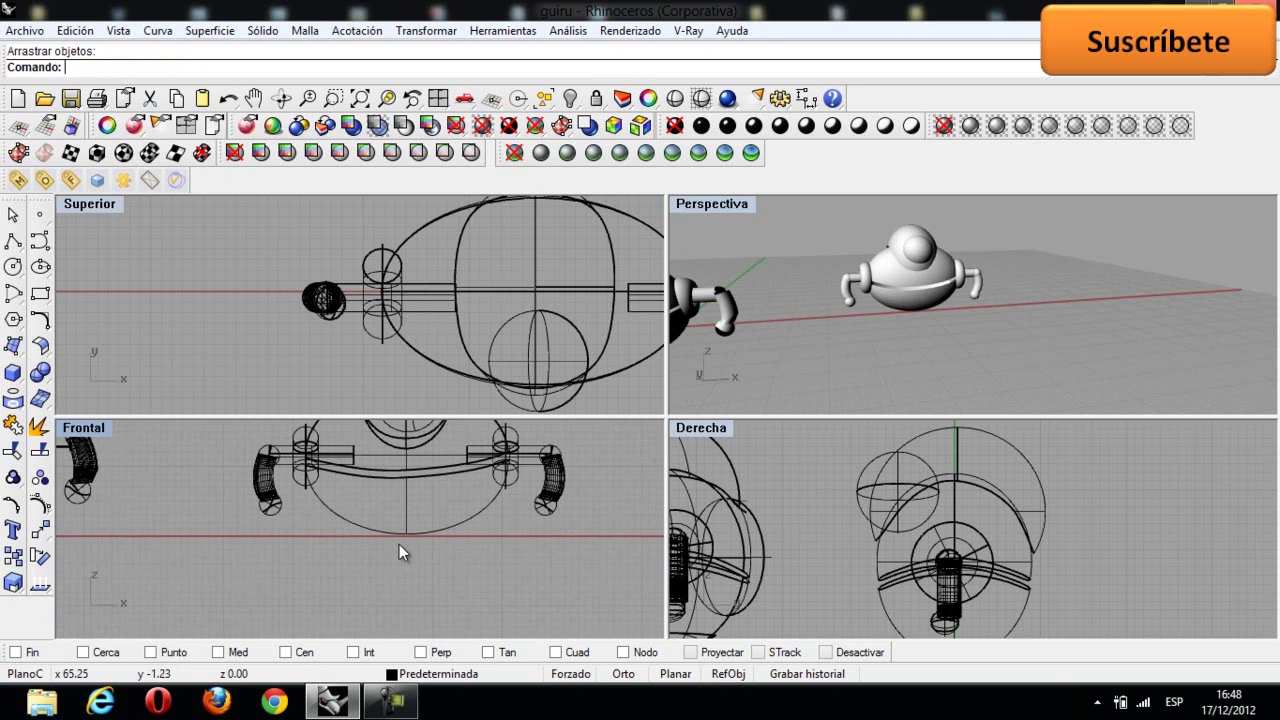
click(40, 241)
scroll(347, 548, up, 2)
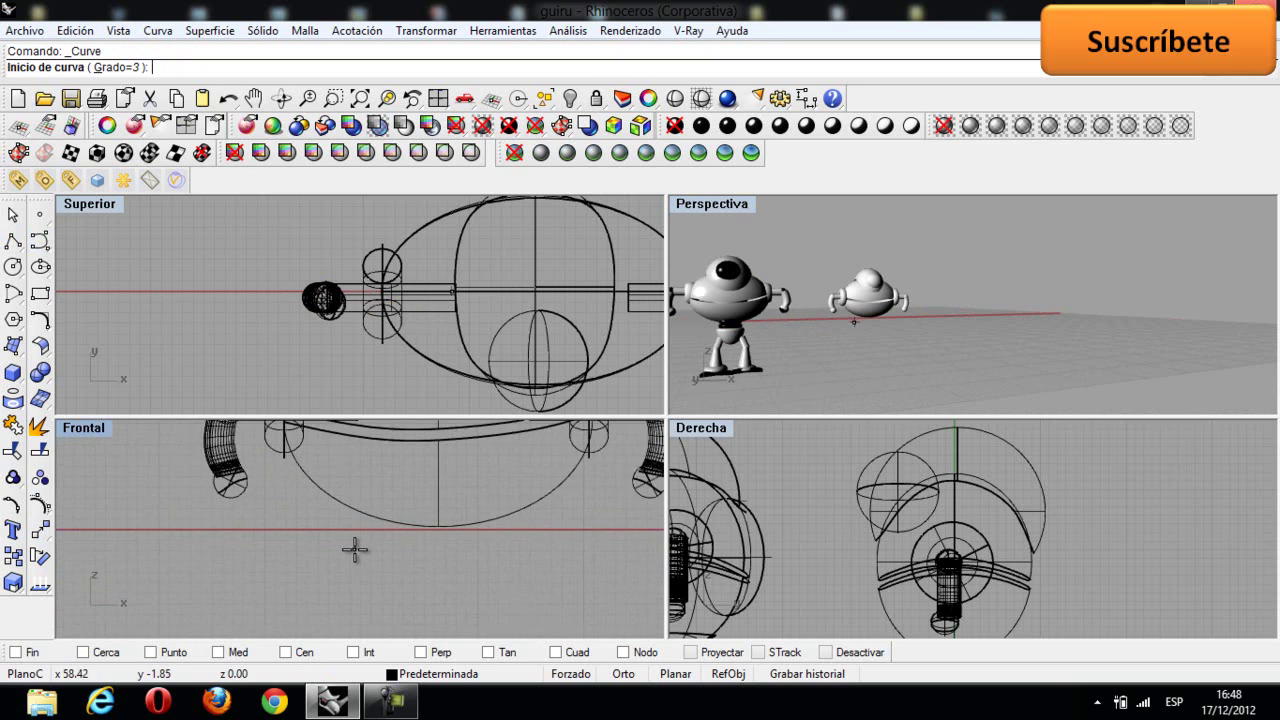
click(327, 530)
click(384, 507)
click(448, 505)
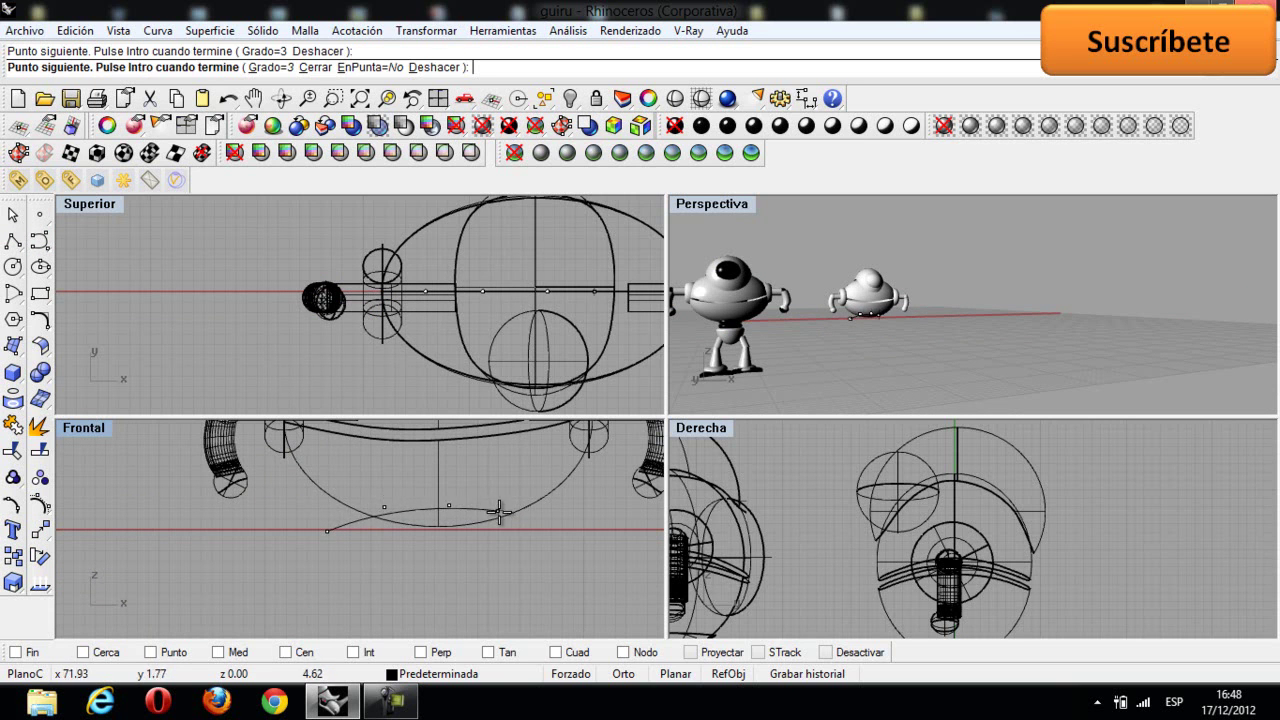
click(530, 530)
key(Return)
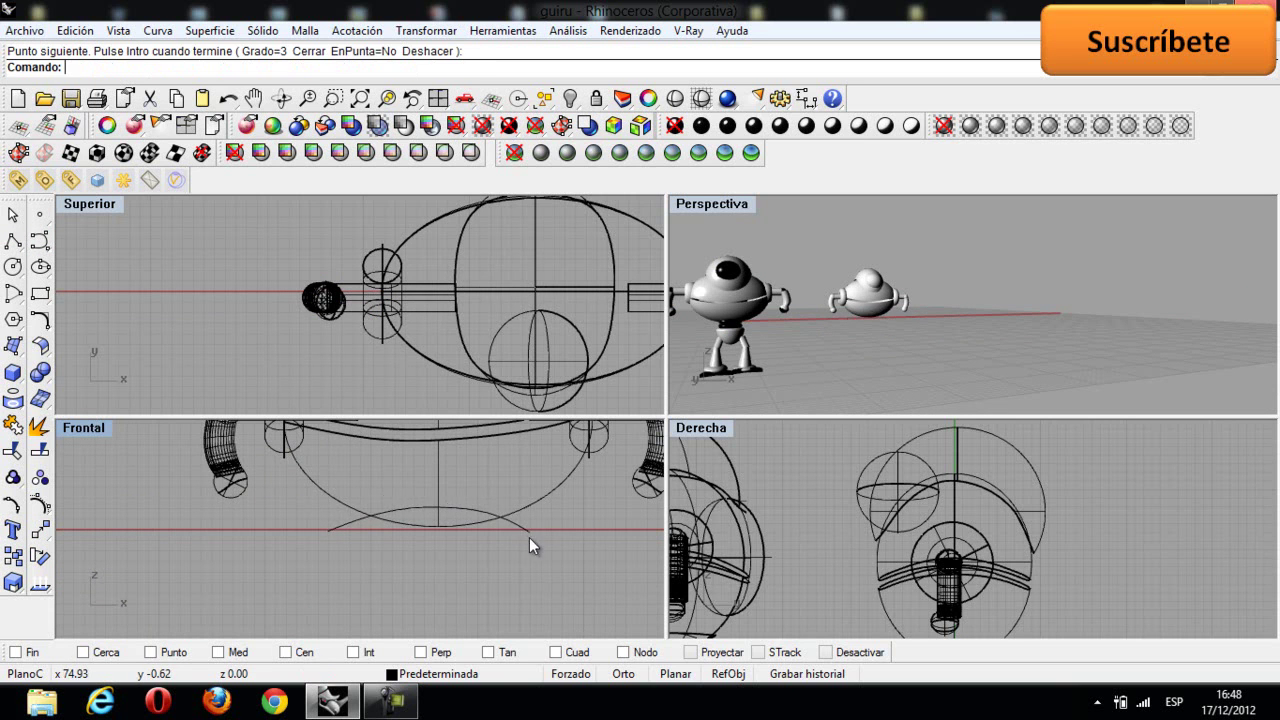
Step: Split the body with the arched curve at its underside
click(40, 476)
click(313, 482)
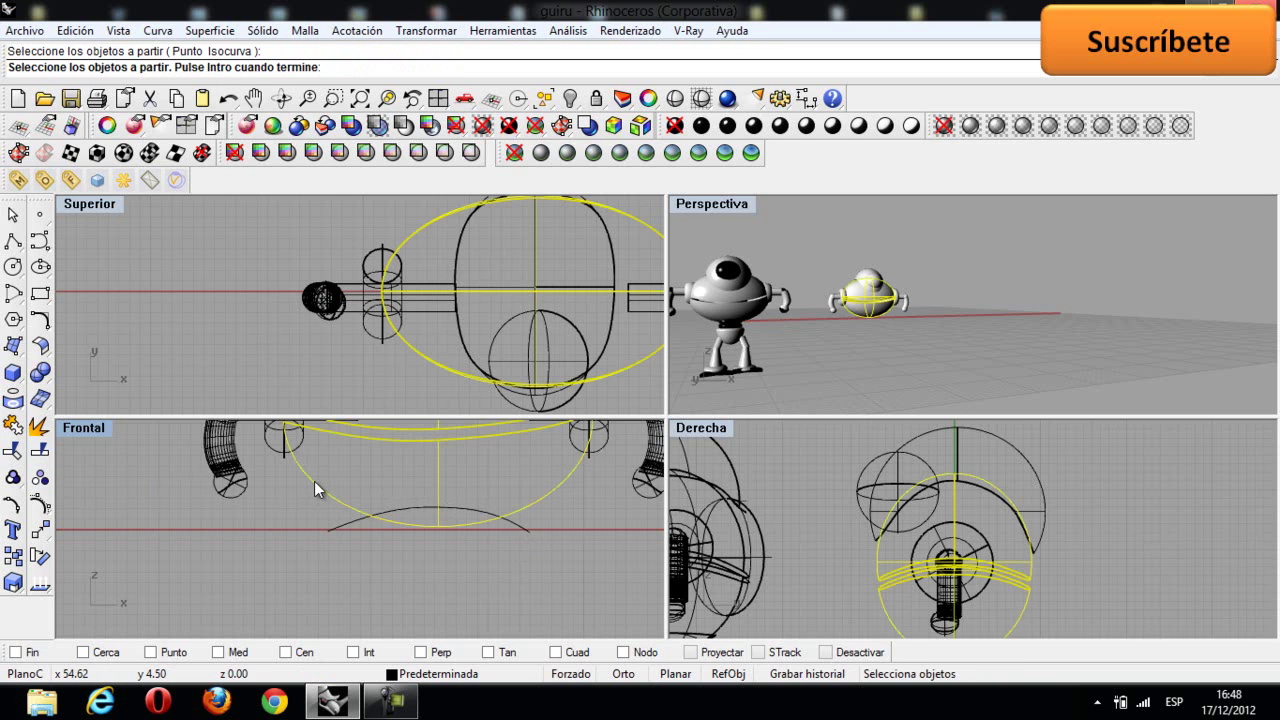
key(Return)
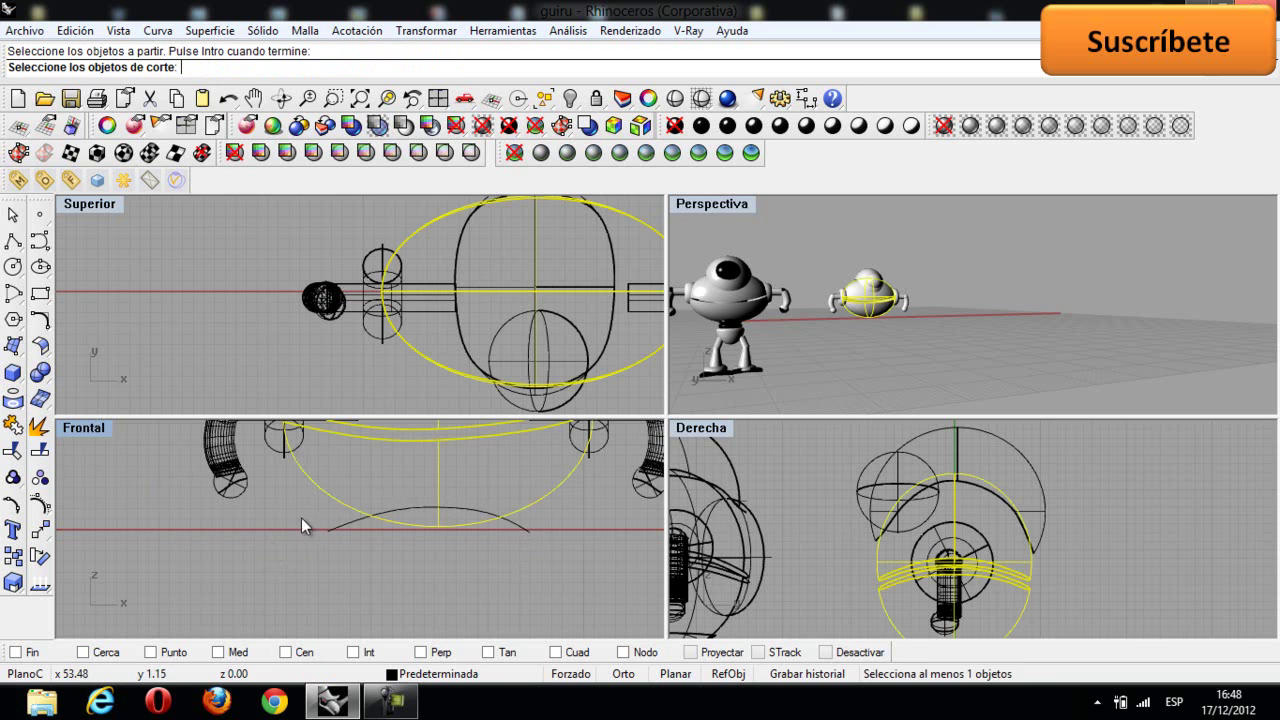
click(343, 524)
key(Return)
Step: Ungroup the split body pieces and delete the lens-shaped cap at the bottom together with the cutting curve
click(431, 529)
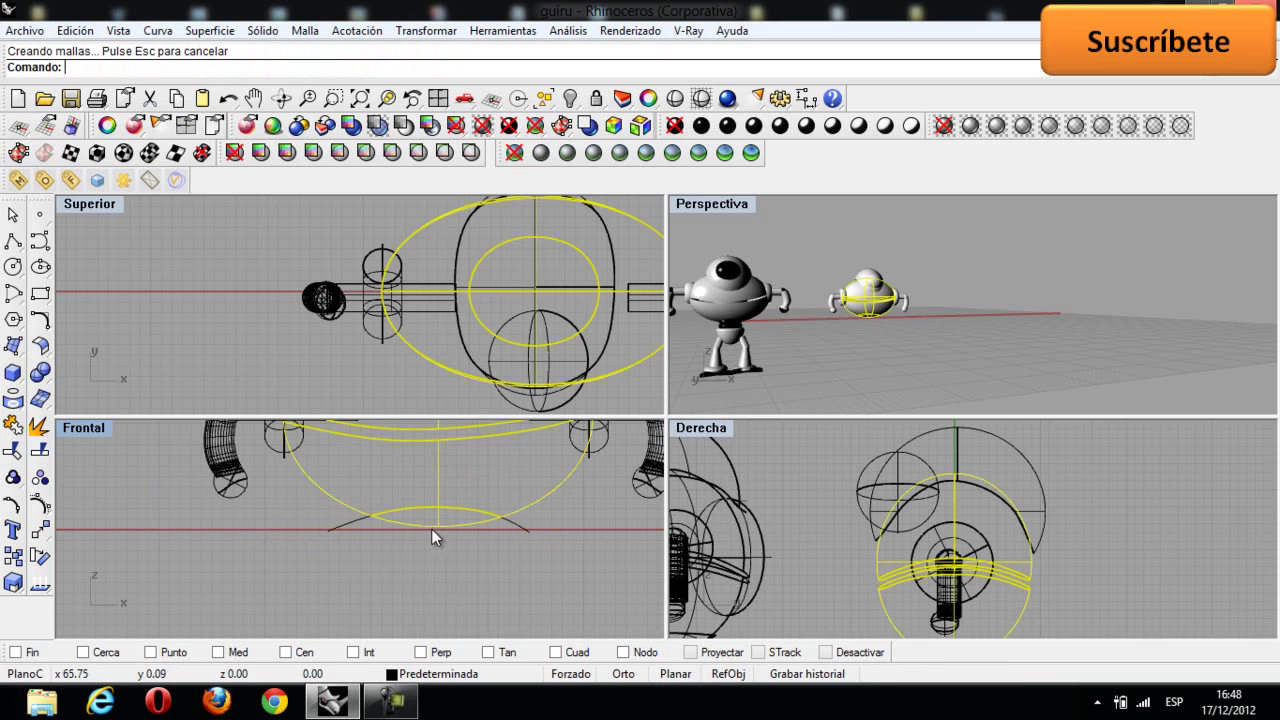
click(442, 522)
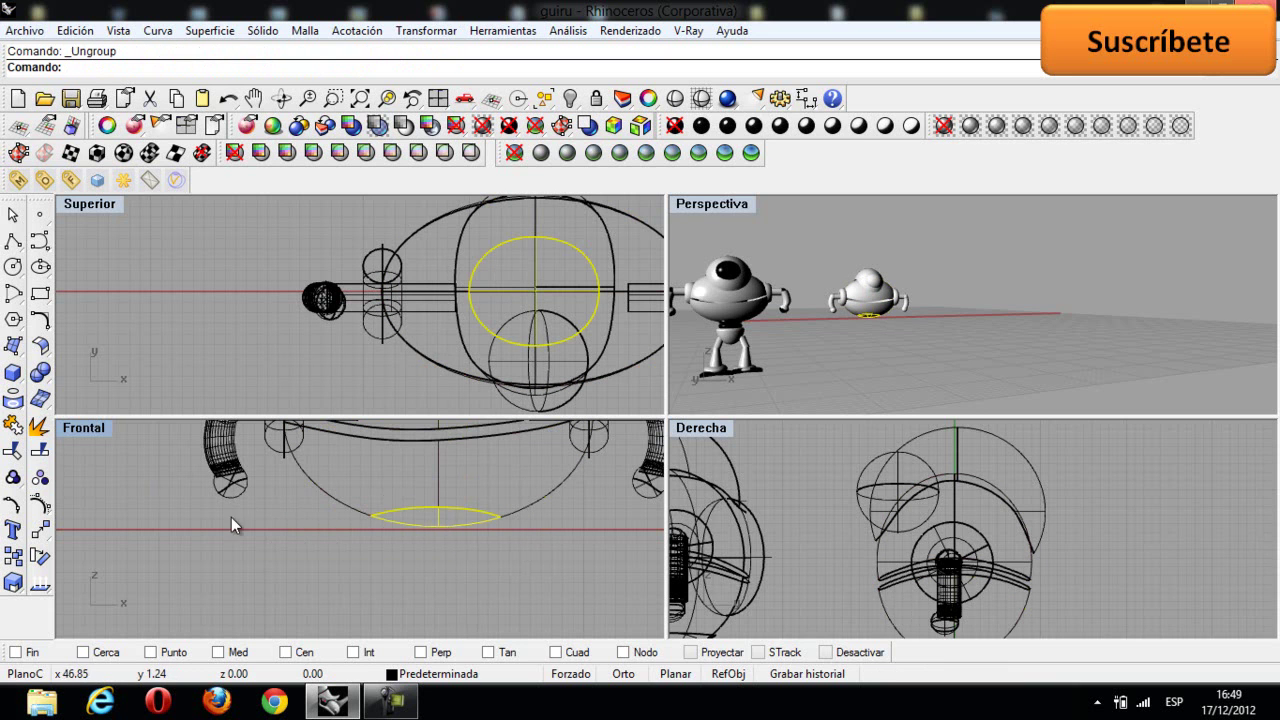
key(Delete)
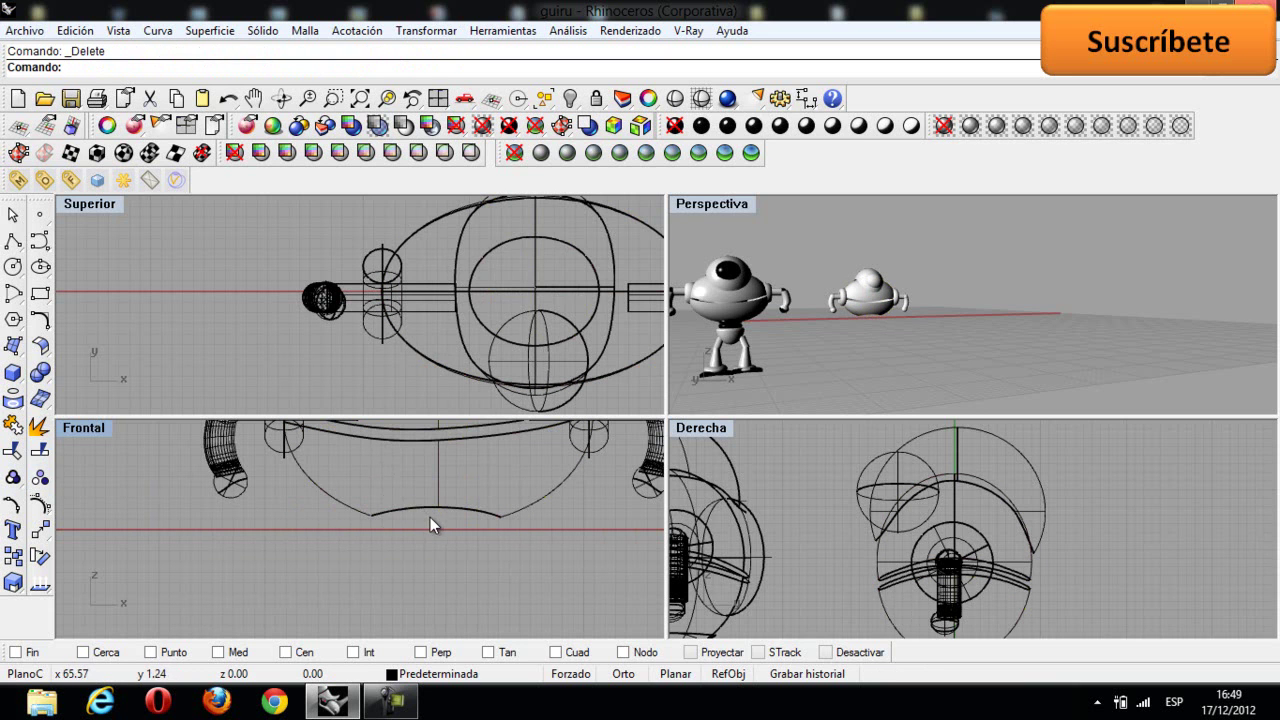
Step: Create a torus centred under the body in the Top view, slightly smaller than the cut opening
right_drag(900, 330, 752, 335)
scroll(752, 335, up, 5)
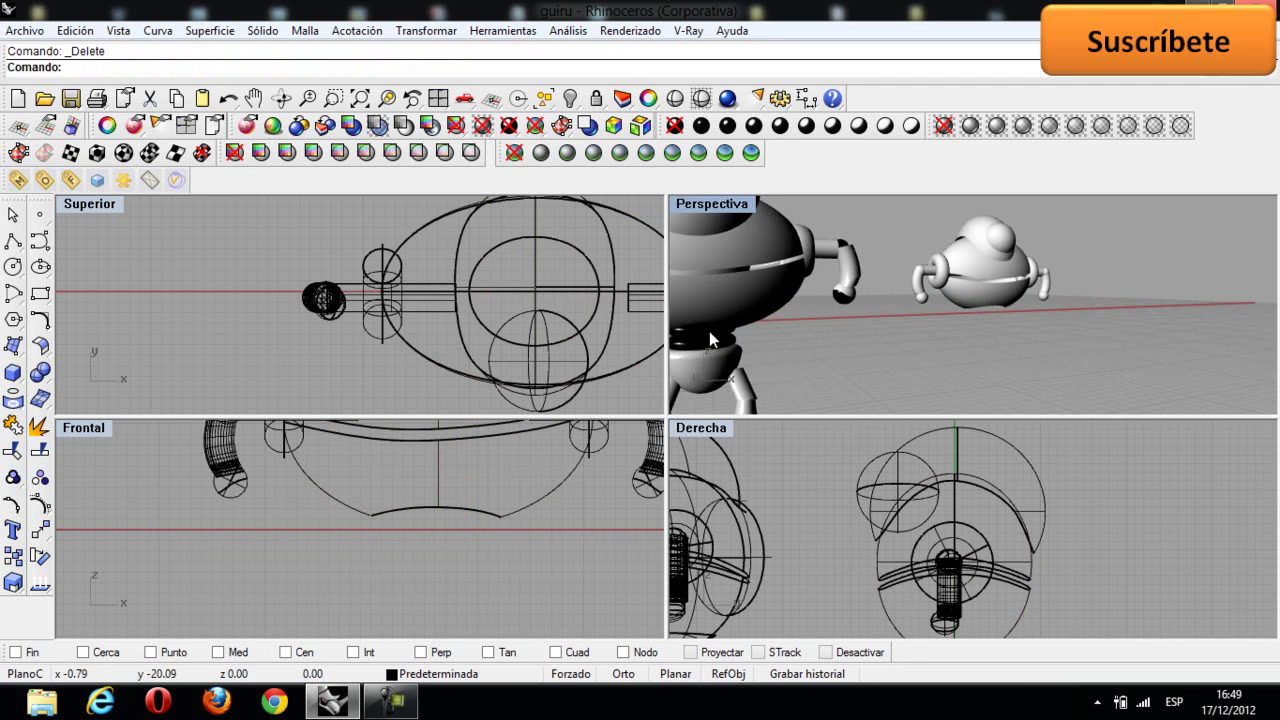
click(979, 358)
scroll(859, 335, down, 3)
right_drag(855, 327, 757, 335)
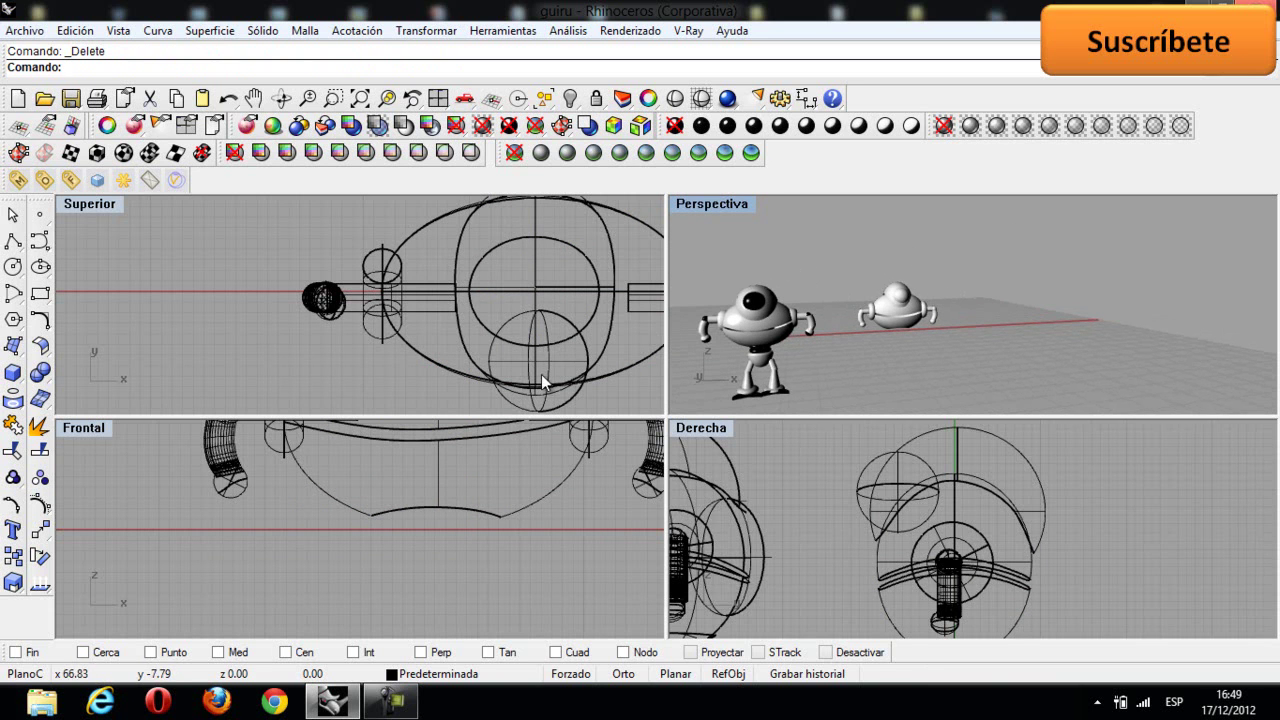
right_drag(458, 251, 399, 273)
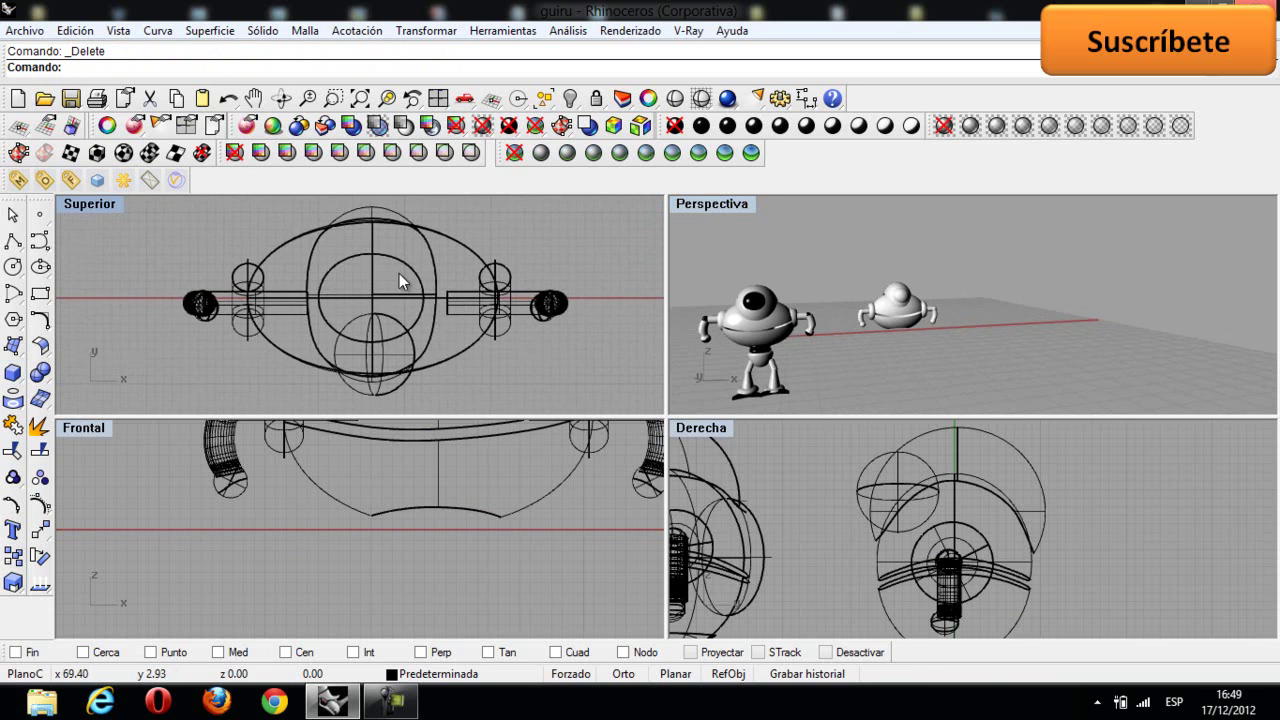
click(383, 259)
key(Escape)
click(12, 375)
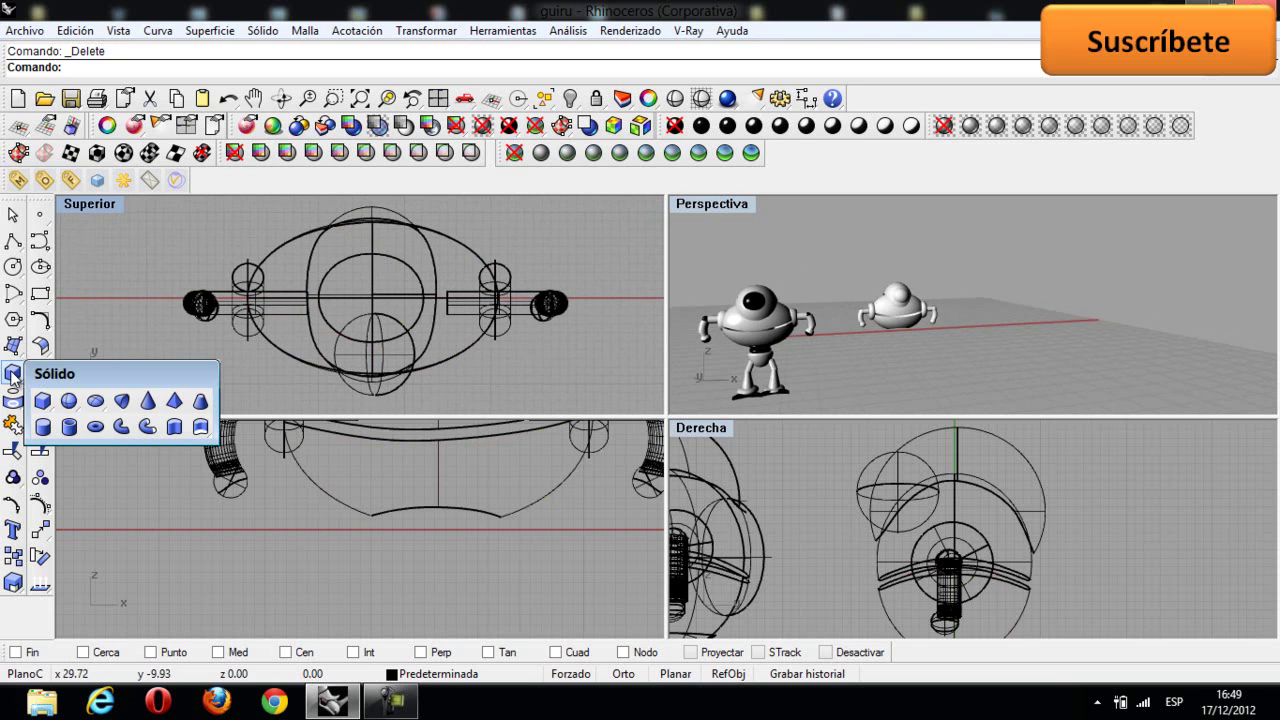
click(98, 428)
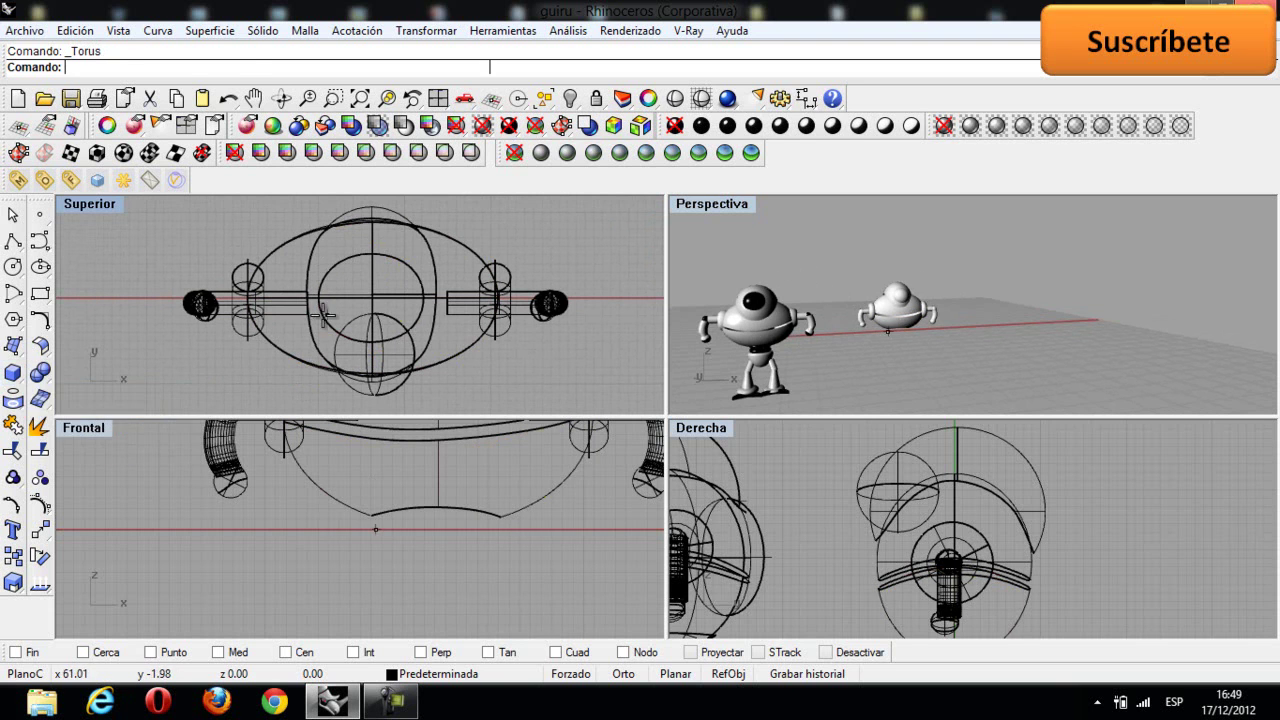
click(372, 297)
click(385, 280)
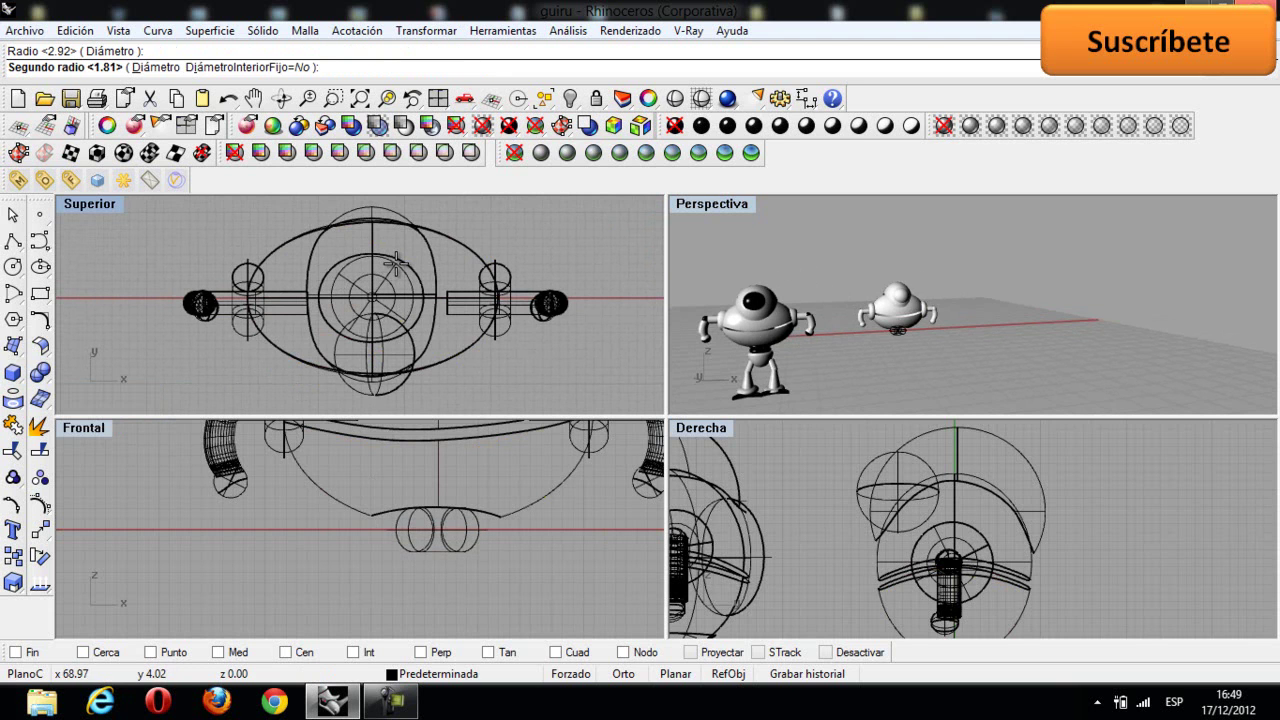
click(400, 280)
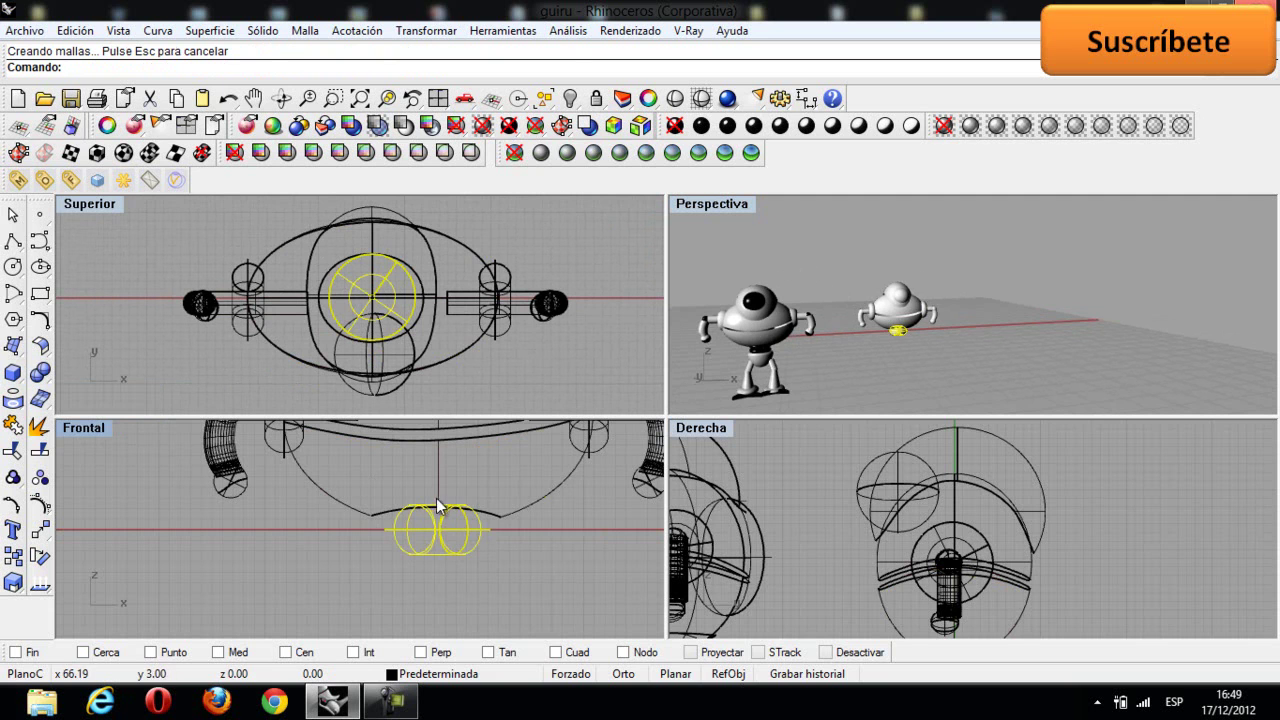
Step: Flatten the torus vertically with a one-directional scale in the Front view, keeping its upper side against the body
click(426, 30)
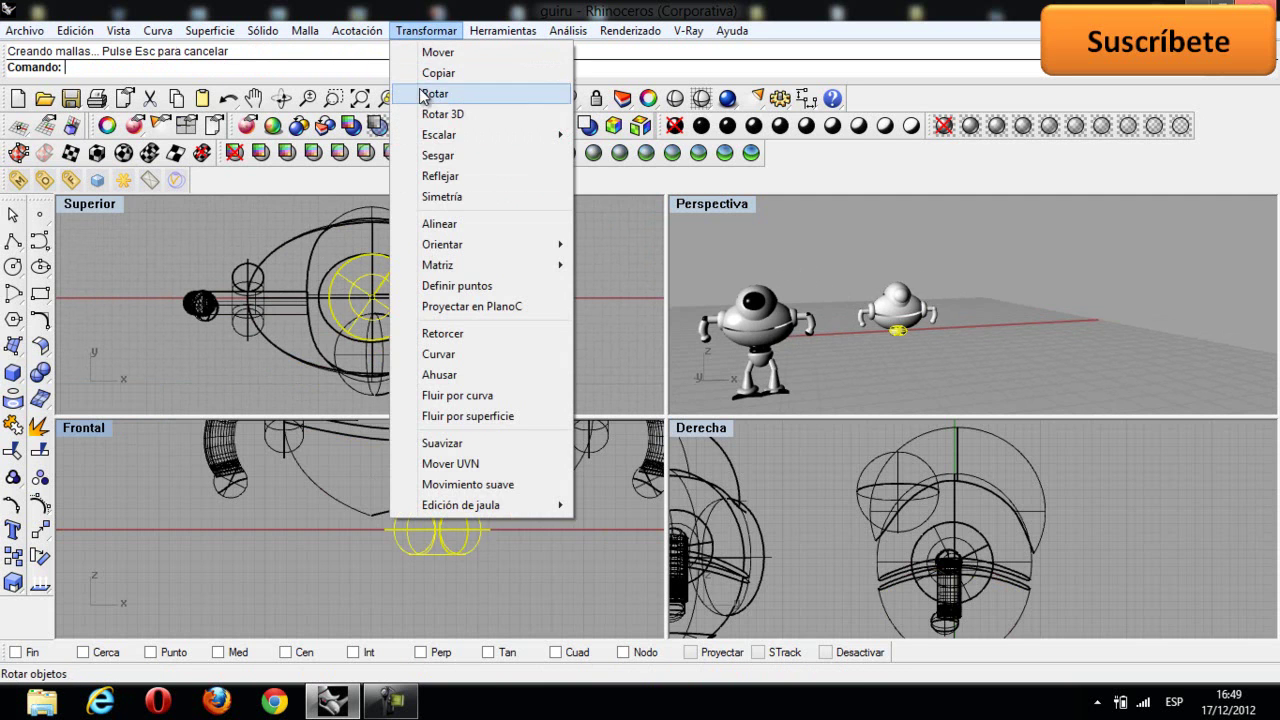
mouse_move(452, 145)
click(650, 177)
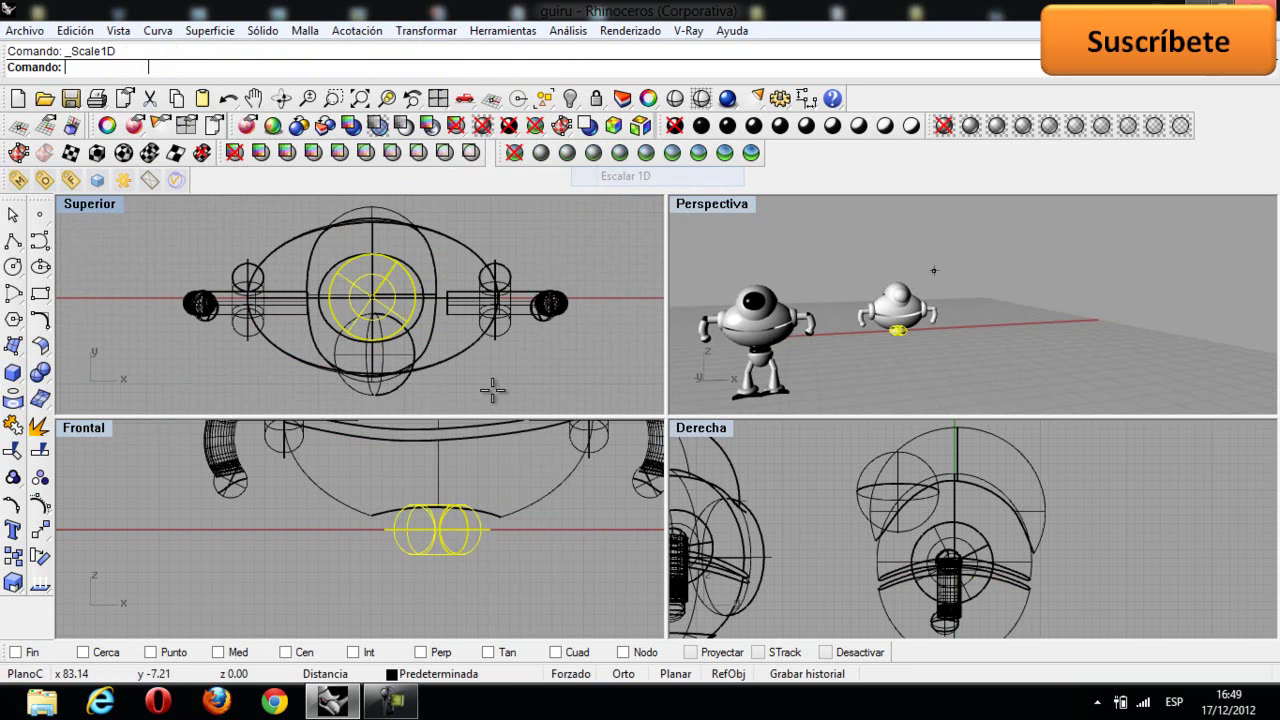
click(450, 508)
click(450, 545)
click(442, 523)
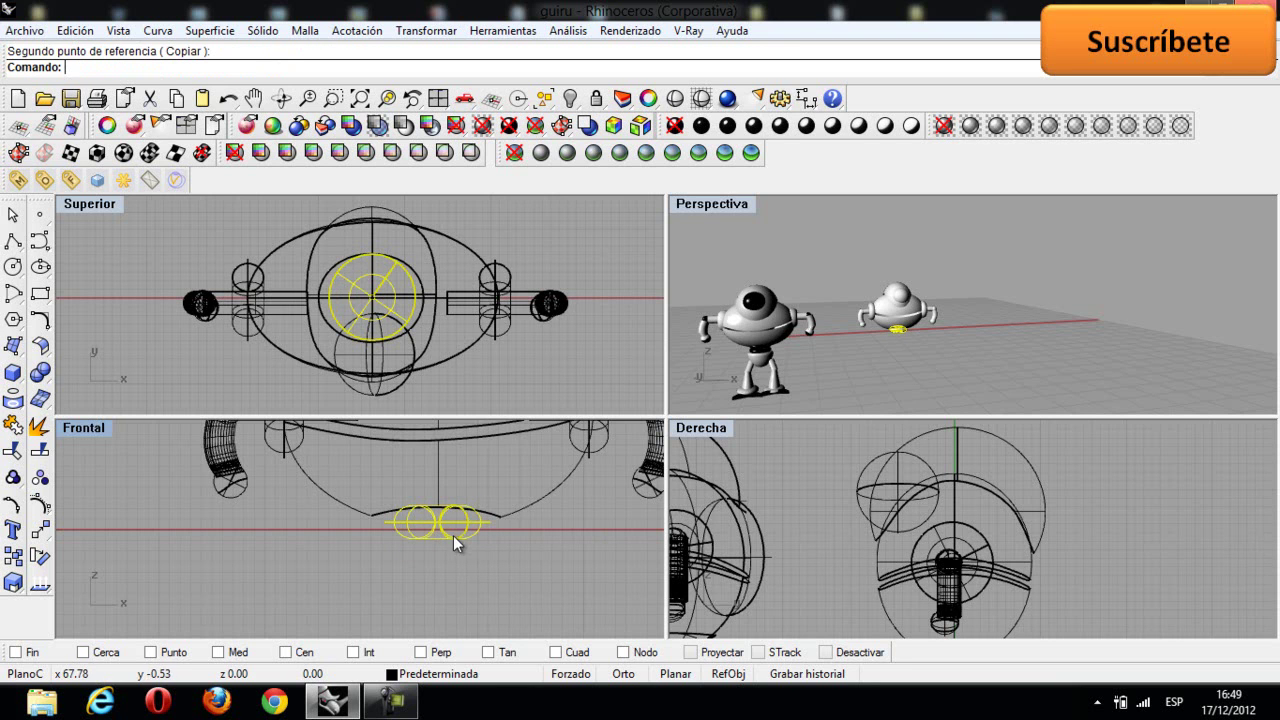
Step: Copy the flattened torus directly below the original in the Front view to stack two waist rings
click(13, 556)
click(420, 522)
click(422, 567)
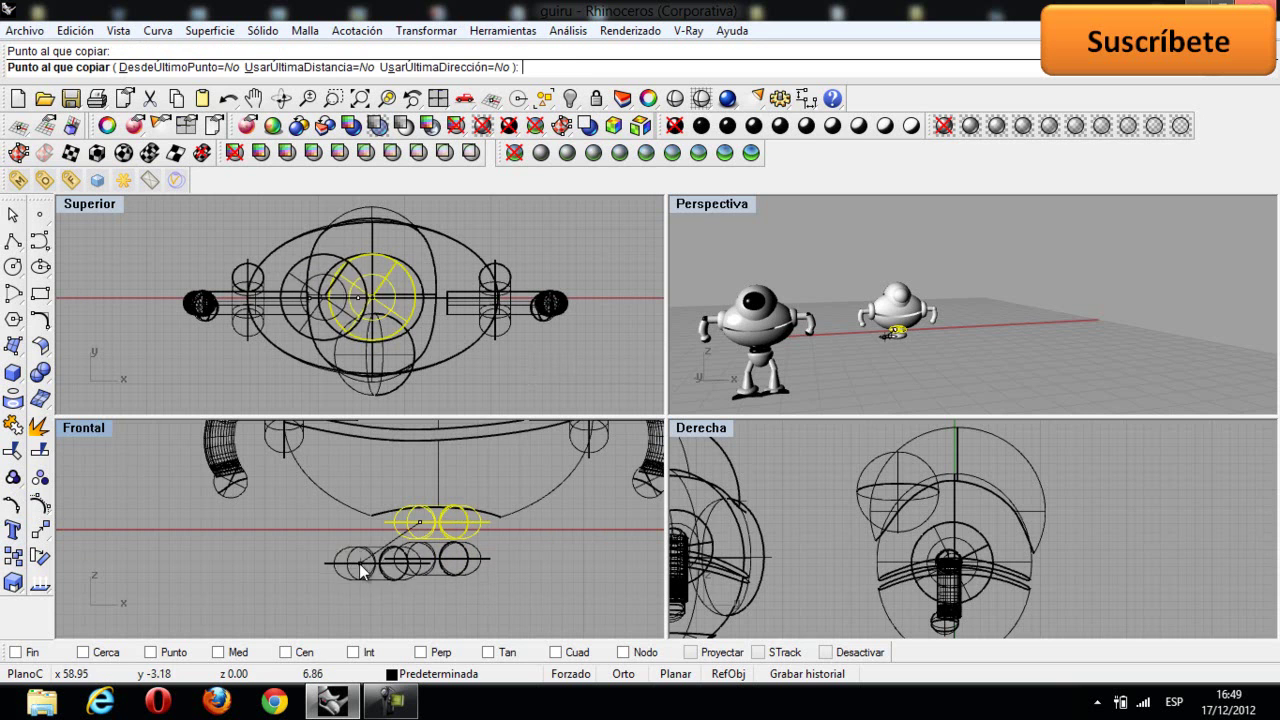
key(Return)
Step: Create an upright ellipsoid beside and below the waist rings, with front semi-axes about 7.9 vertical and 4.3 horizontal, and nudge it down
click(936, 368)
right_drag(937, 368, 881, 350)
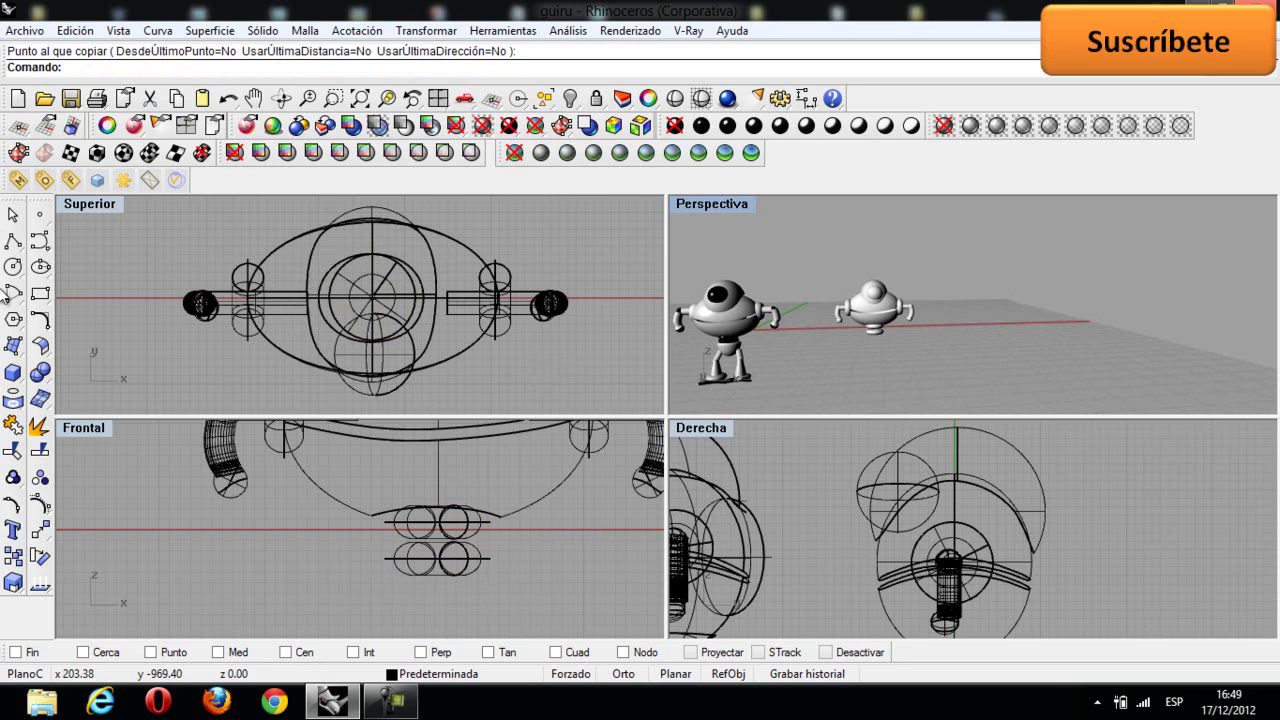
click(14, 376)
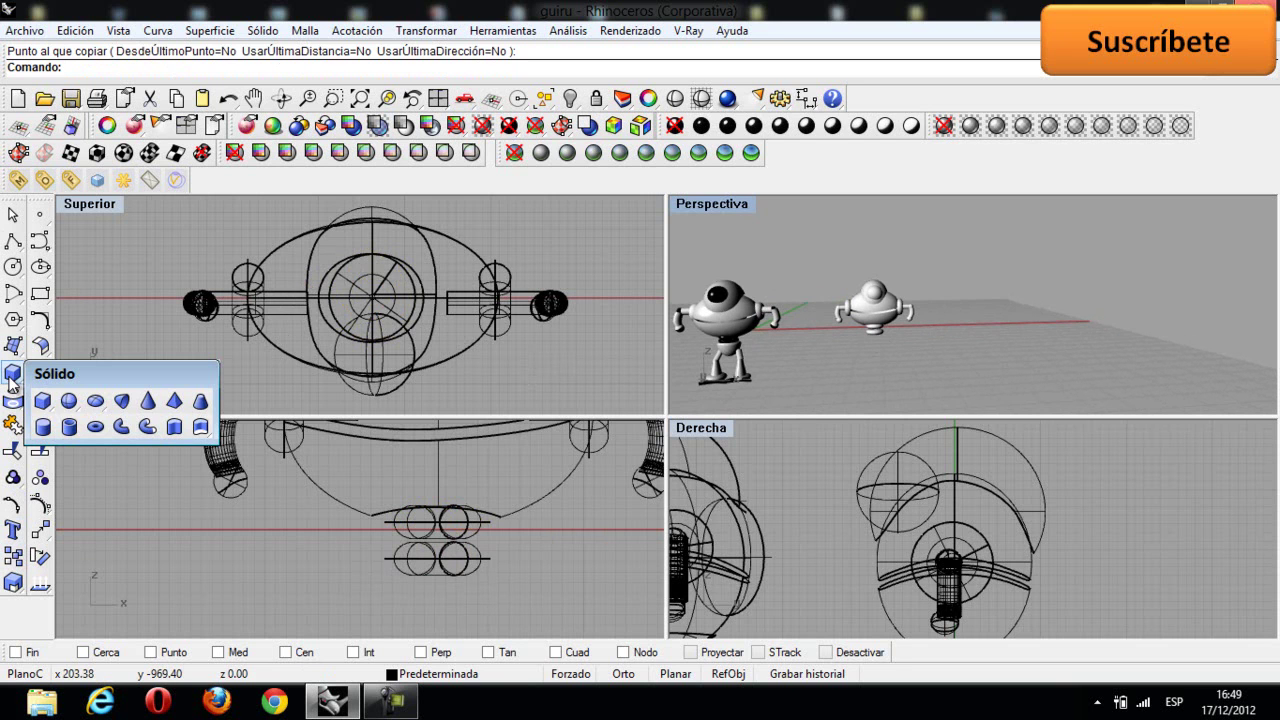
click(94, 402)
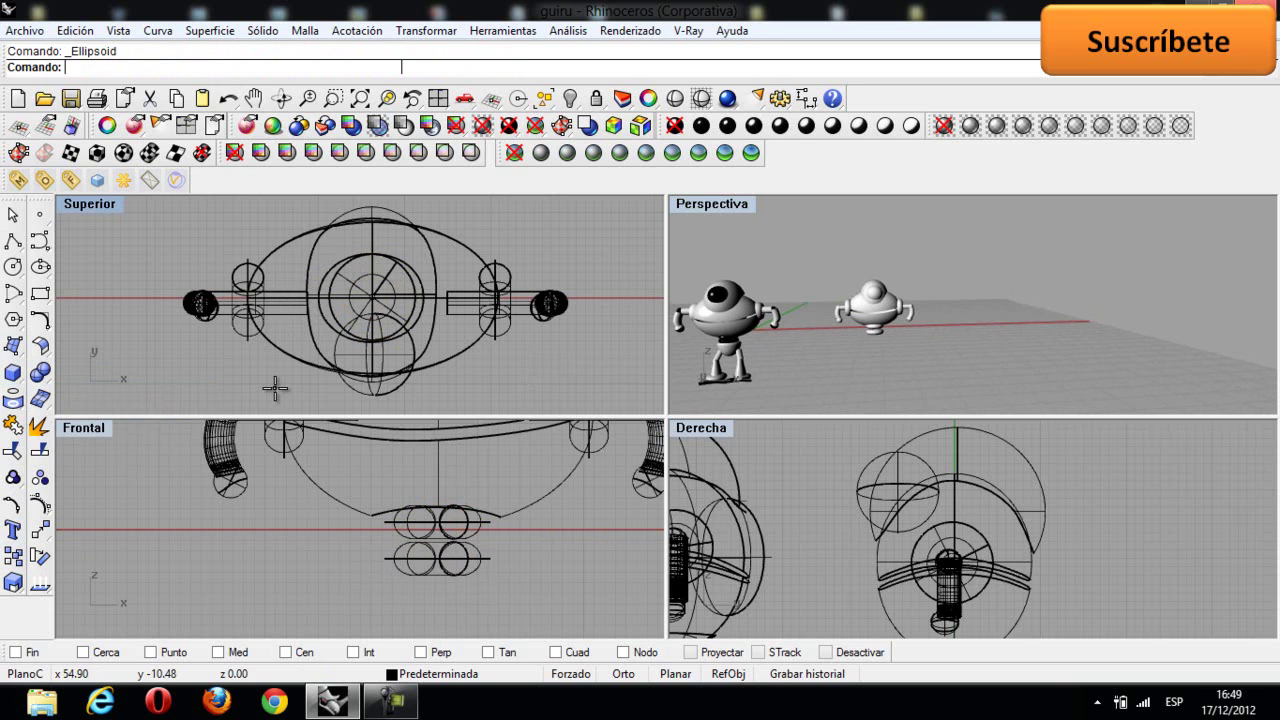
right_drag(510, 509, 432, 516)
scroll(428, 519, down, 5)
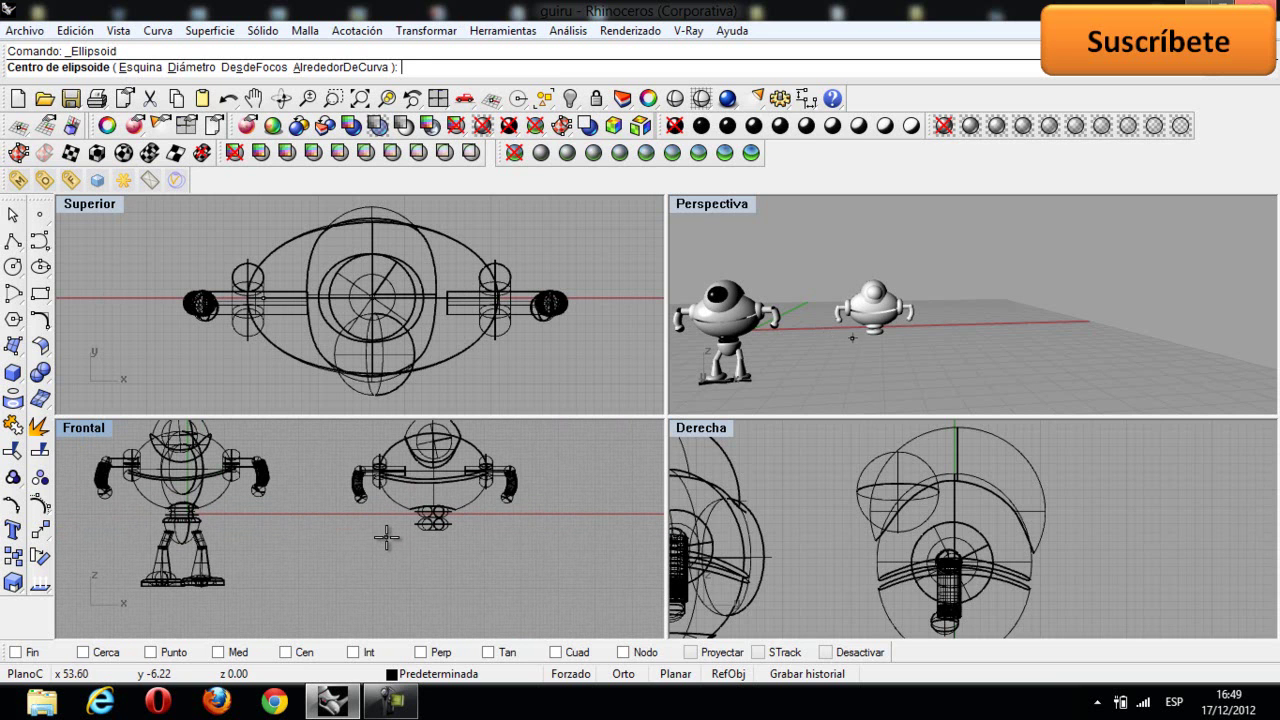
click(383, 543)
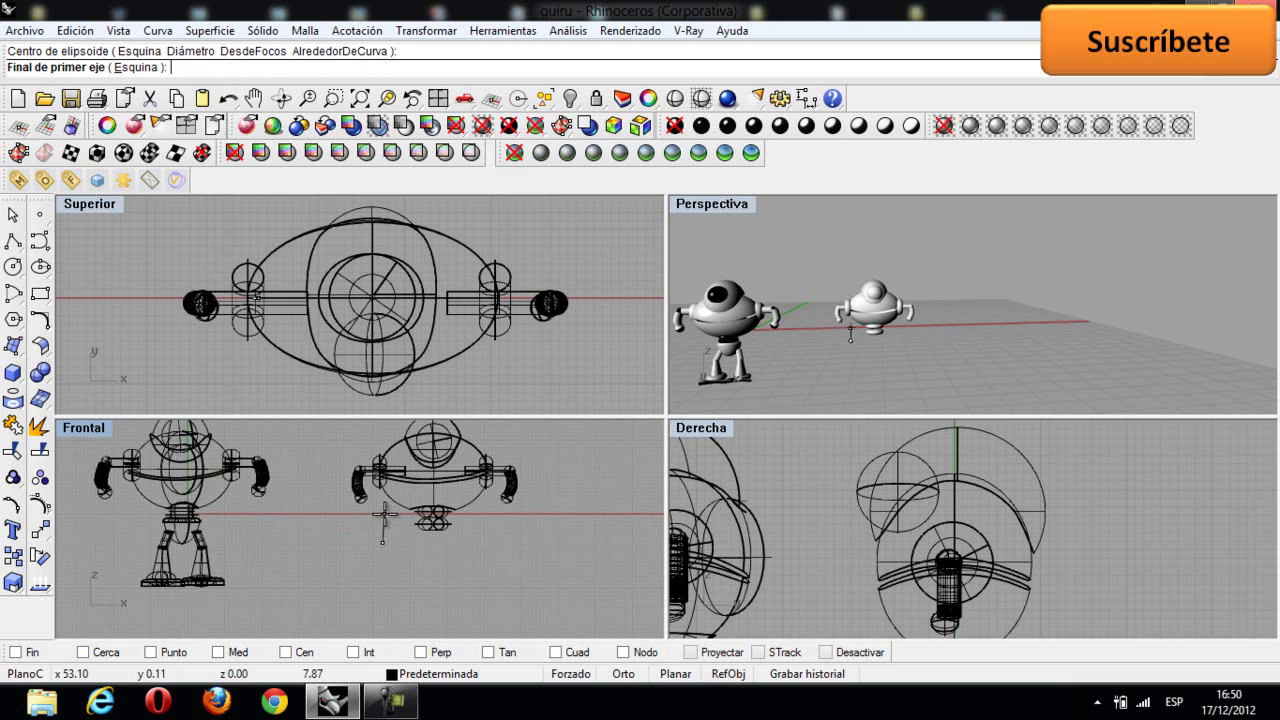
click(383, 513)
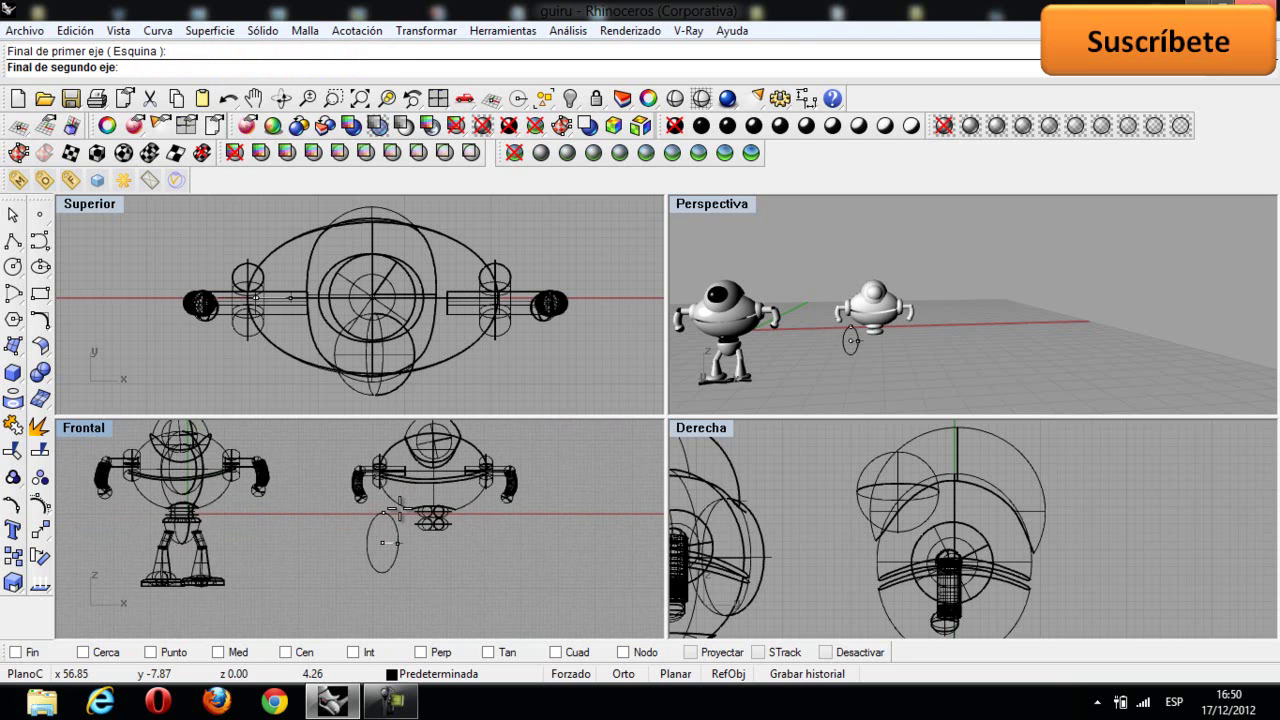
click(397, 510)
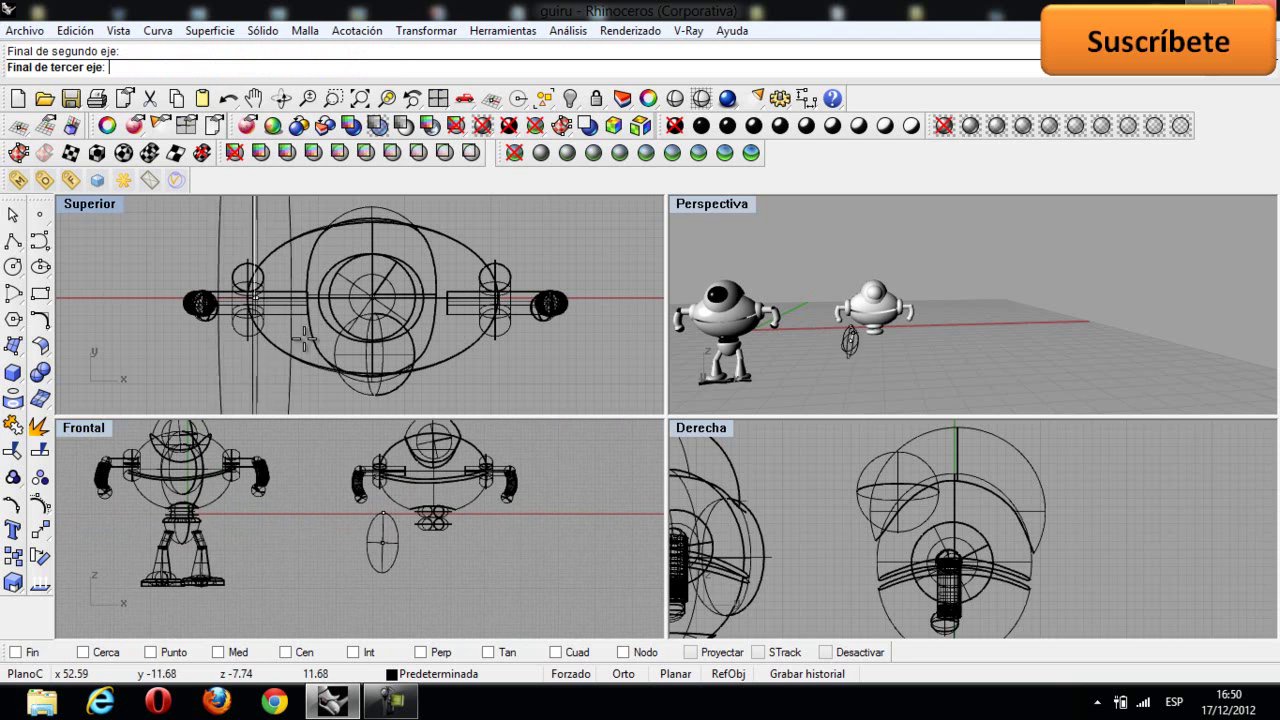
click(237, 255)
mouse_move(380, 560)
mouse_down()
mouse_move(420, 566)
mouse_move(371, 572)
mouse_up()
Step: Create a box over the ellipsoid in the Front view, give it depth in the Top view, and stretch it taller than the ellipsoid
click(13, 372)
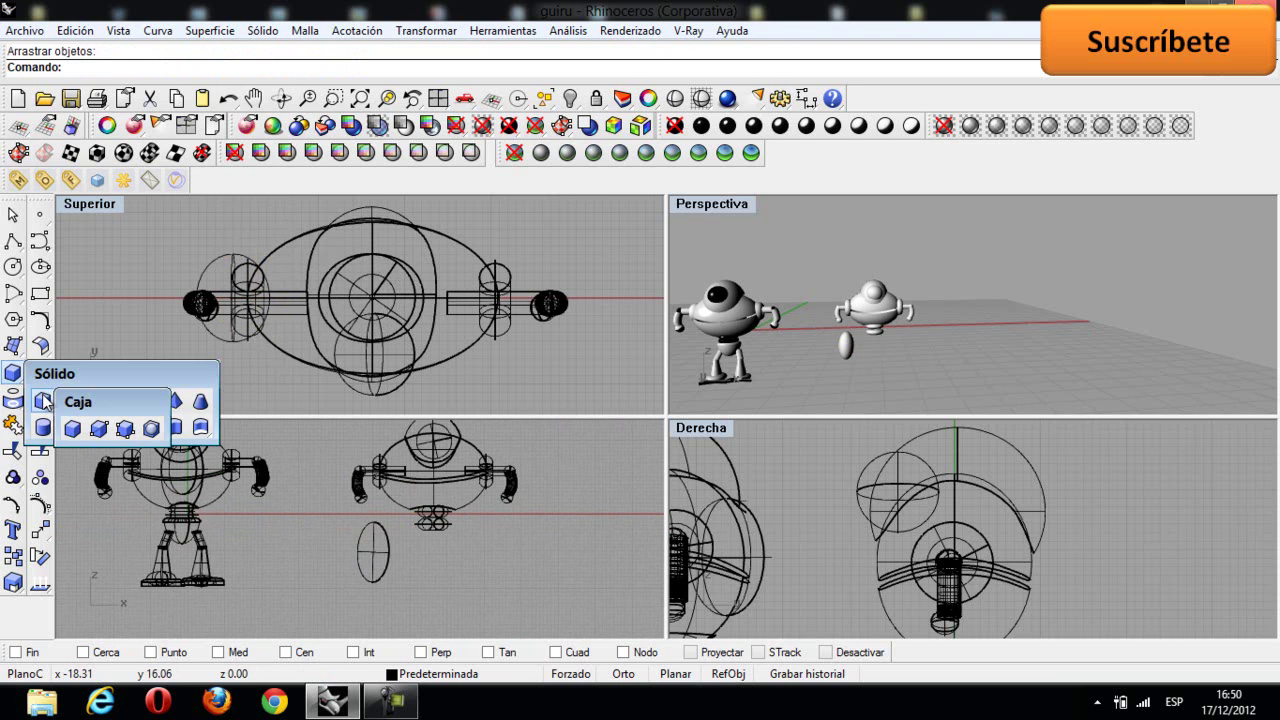
click(43, 401)
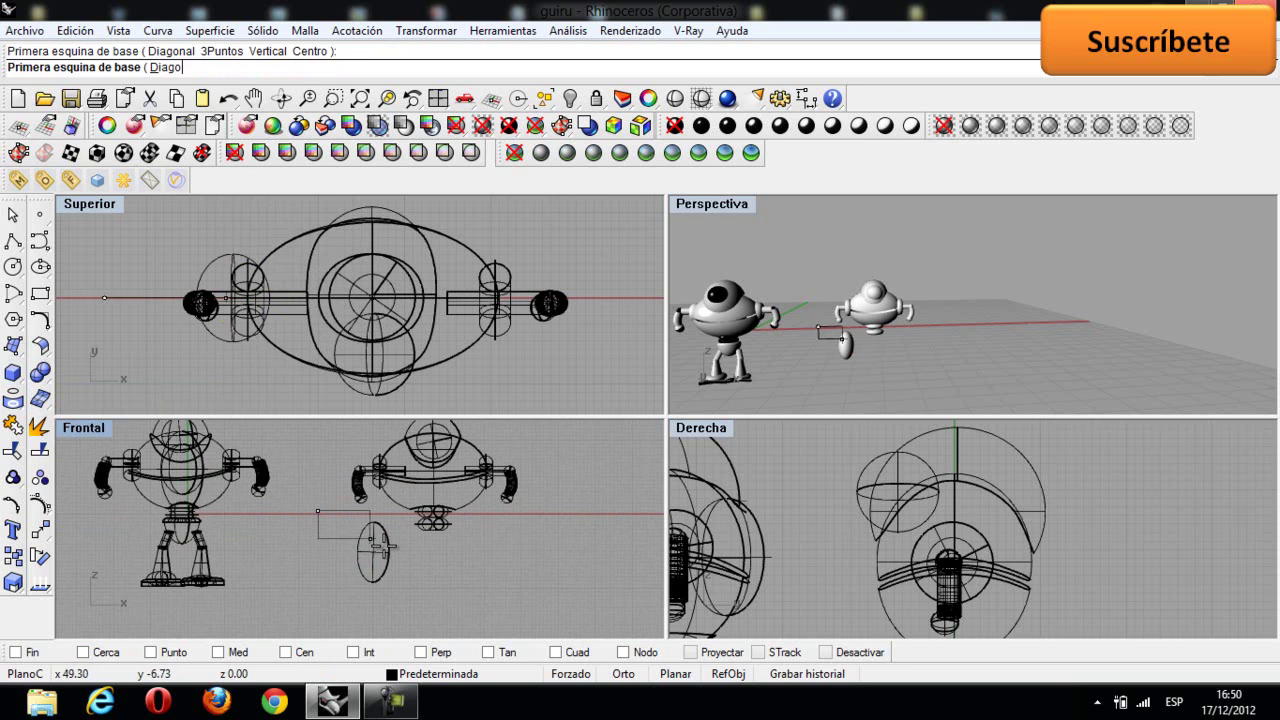
click(420, 553)
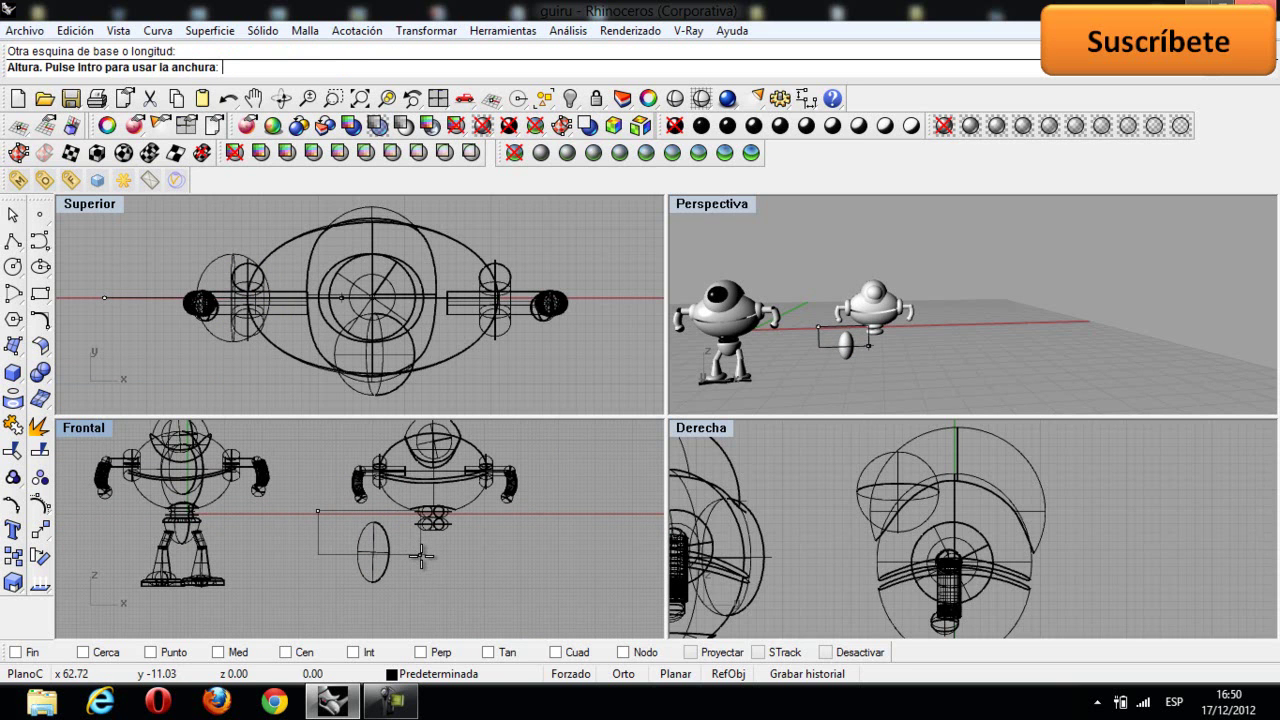
click(235, 217)
click(221, 218)
drag(220, 219, 220, 249)
click(299, 594)
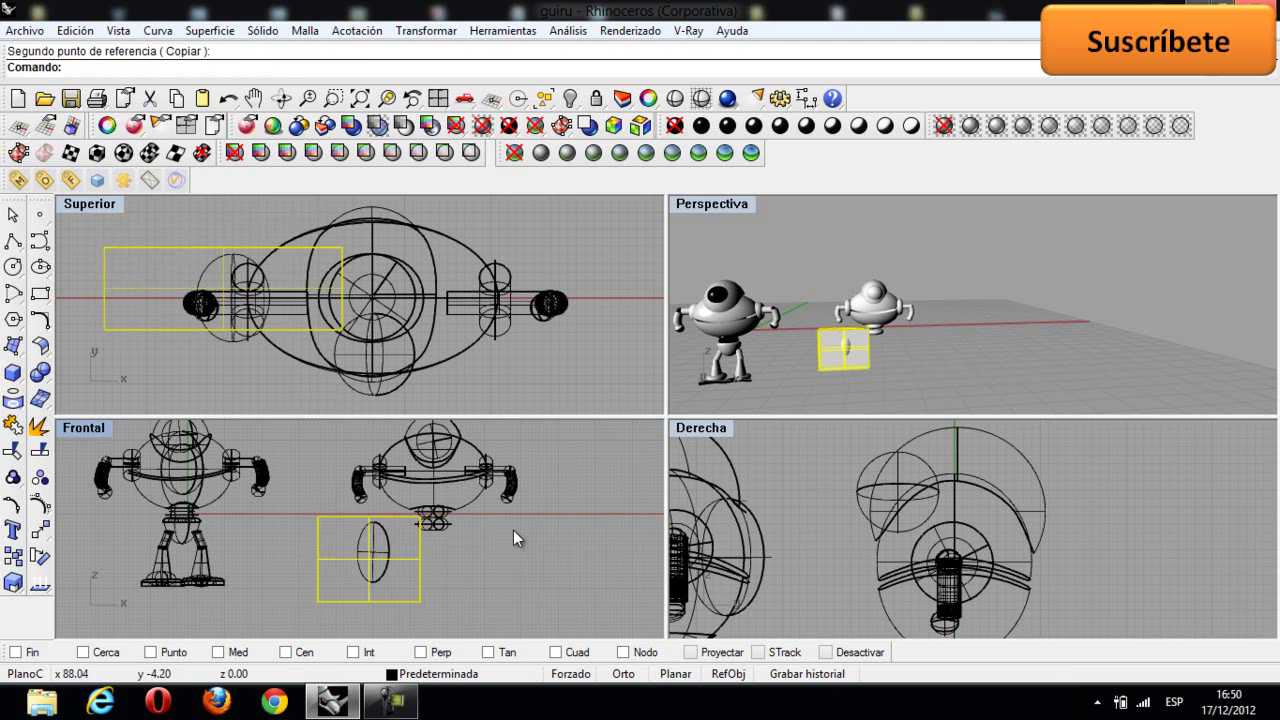
Step: Deepen the box with a one-directional scale in the Top view and raise it so its lower face crosses the ellipsoid's middle
click(522, 525)
key(Return)
click(216, 254)
click(218, 337)
click(209, 391)
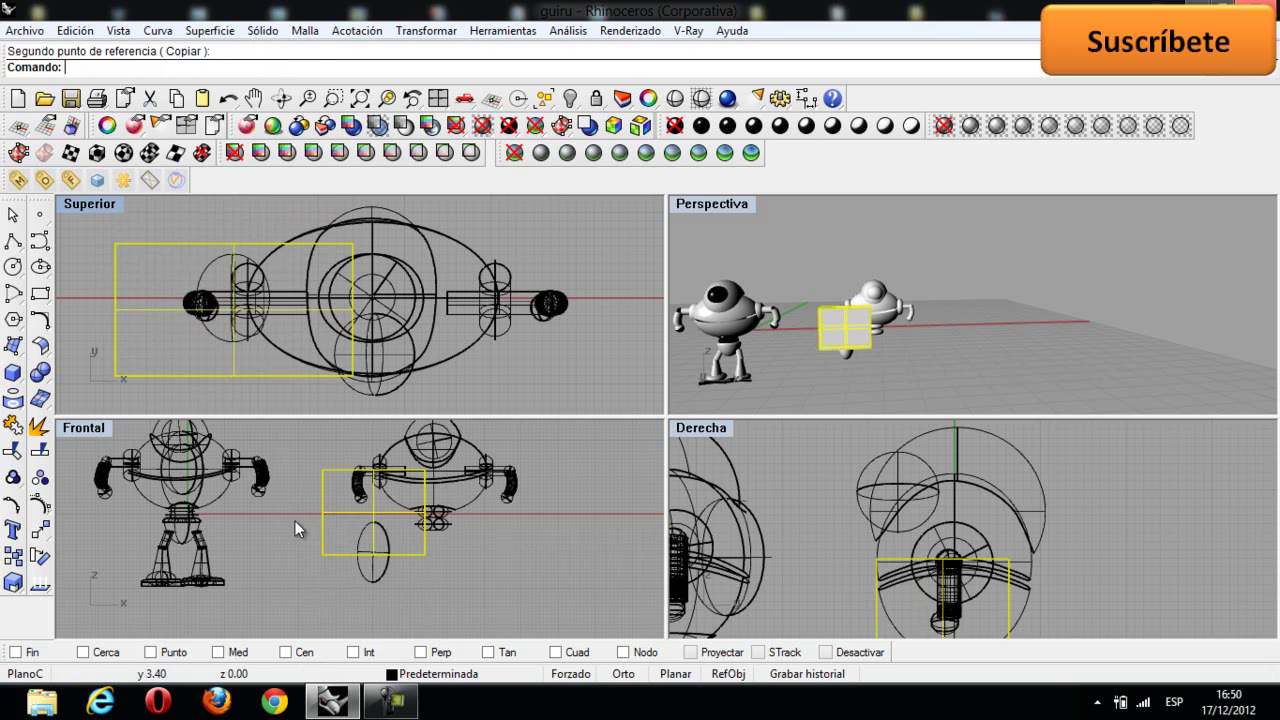
click(401, 586)
click(382, 580)
click(440, 570)
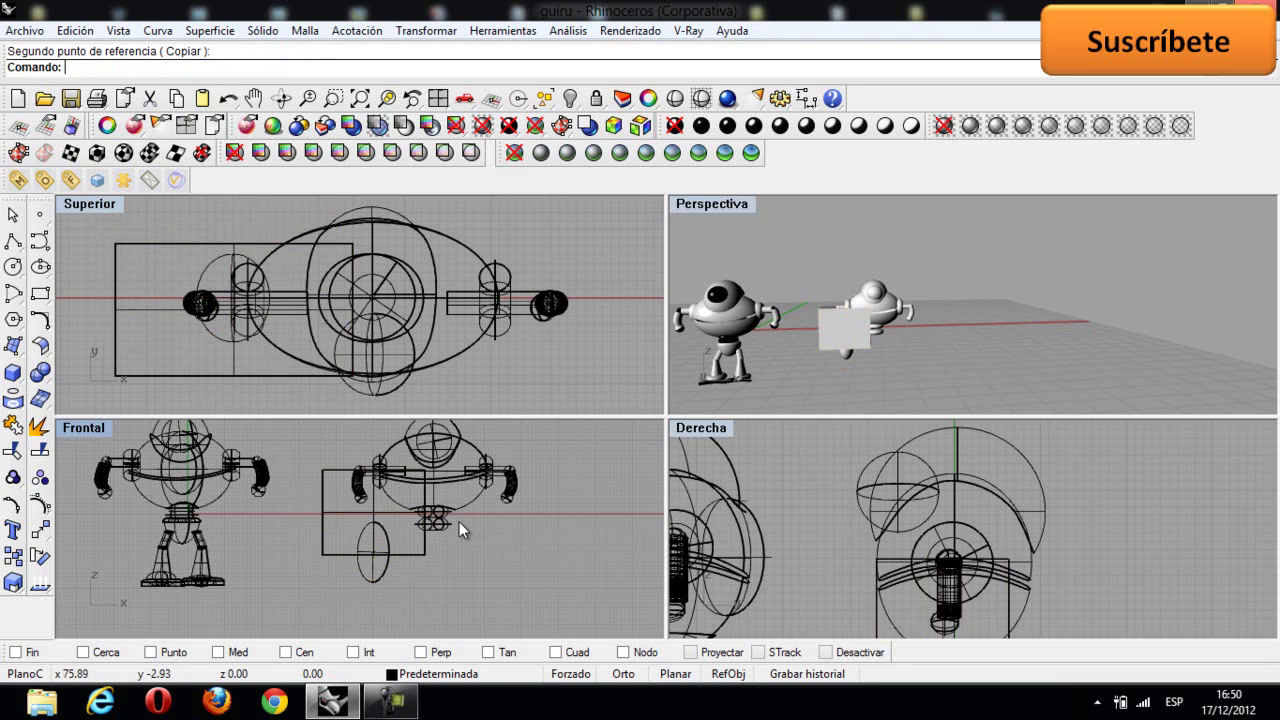
click(414, 555)
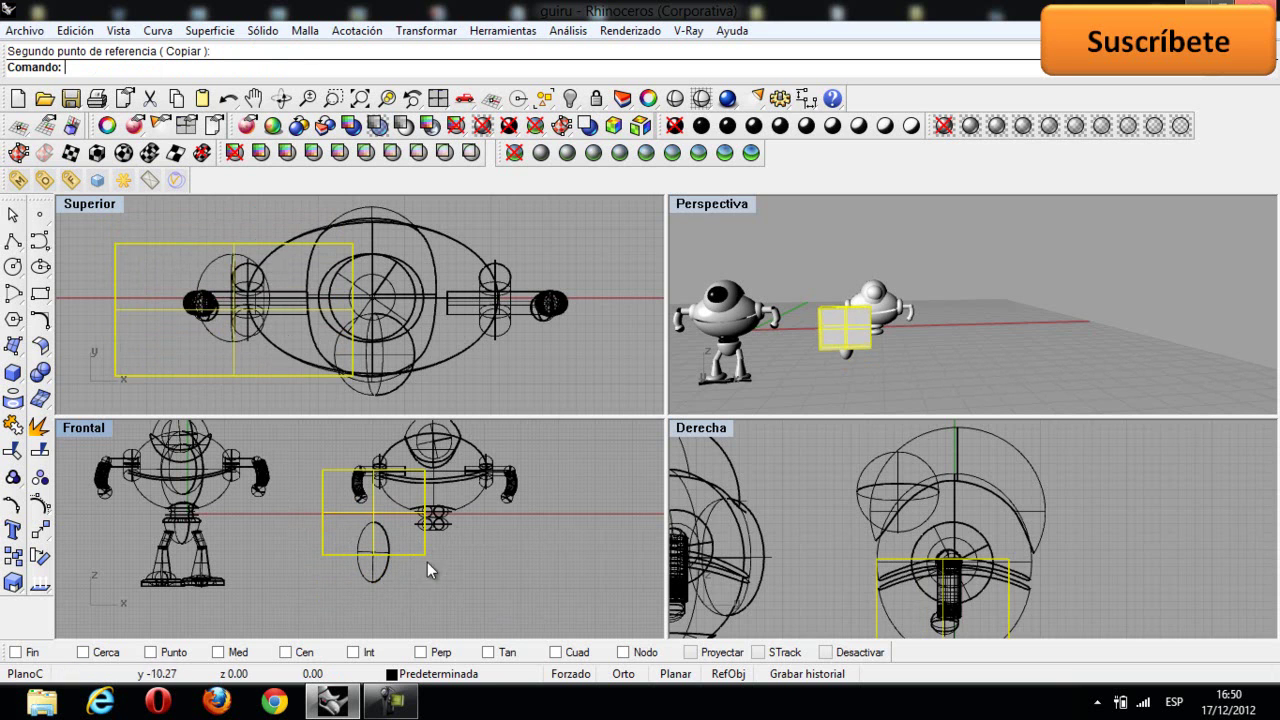
key(Escape)
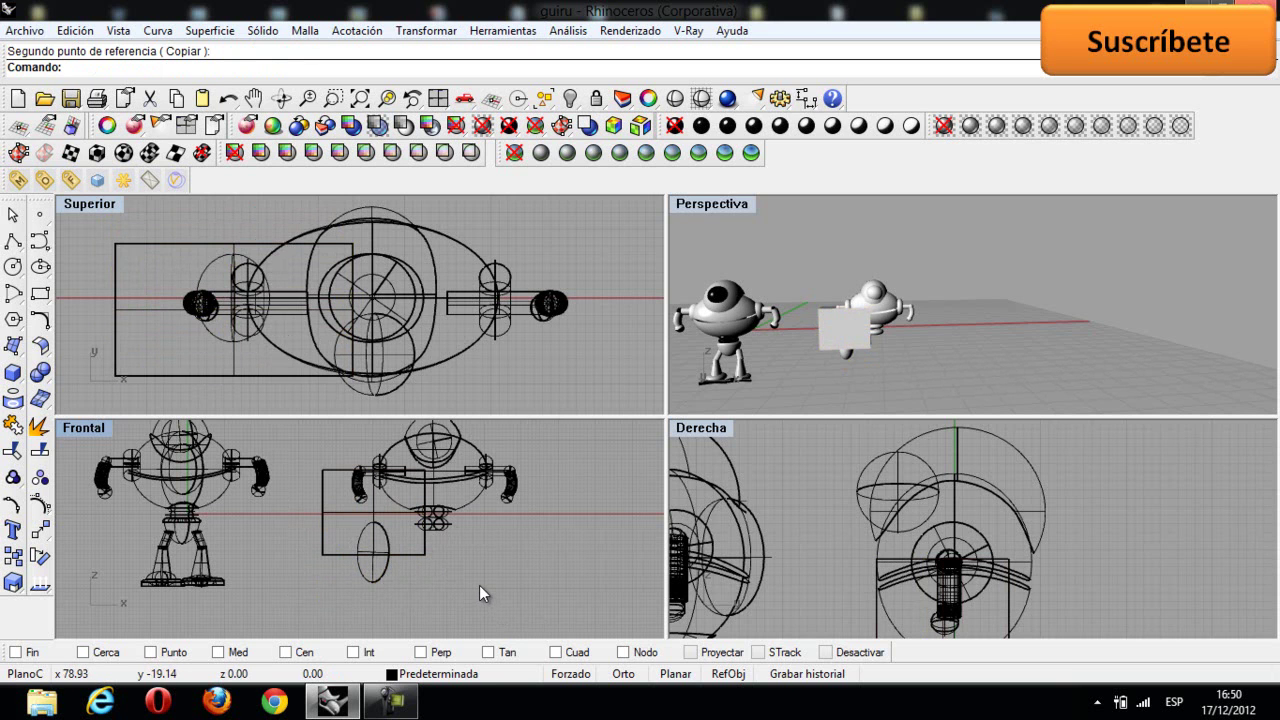
Step: Subtract the box from the ellipsoid with a Boolean difference, leaving only the lower half
click(42, 377)
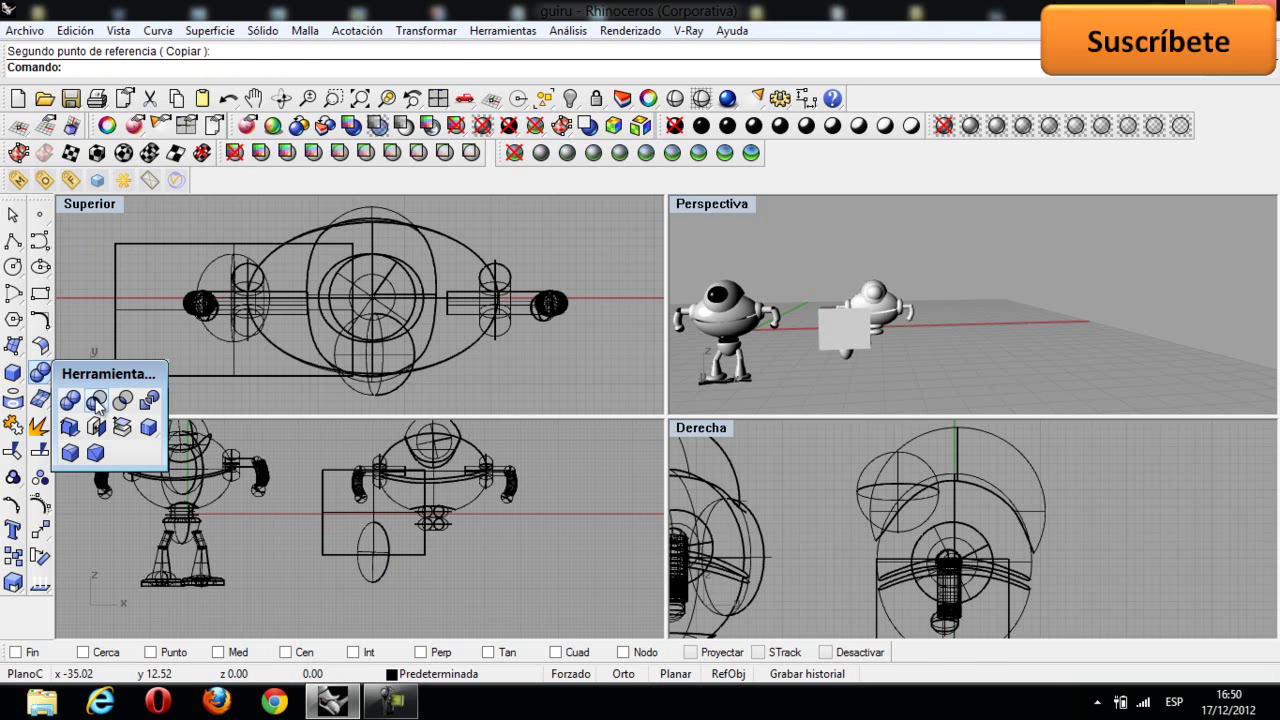
click(96, 401)
click(376, 579)
key(Return)
click(331, 554)
key(Return)
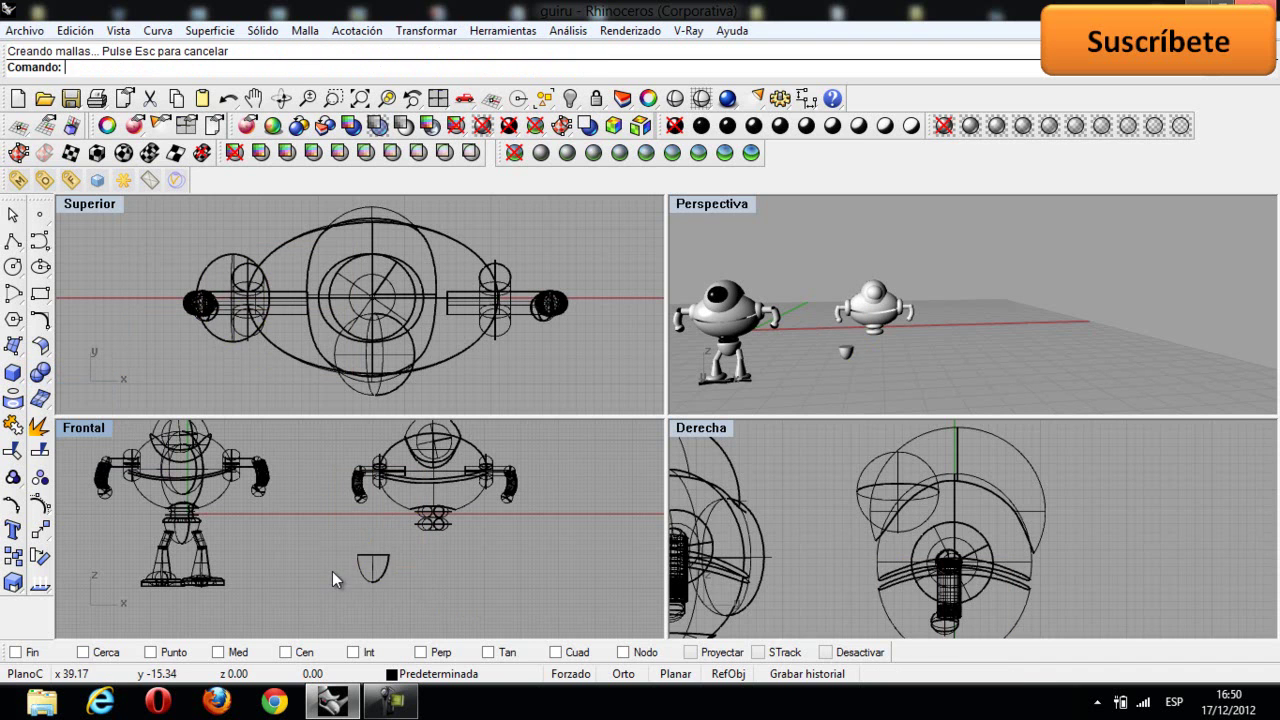
Step: Move the half ellipsoid directly under the waist rings and scale it up slightly to form the pelvis
click(385, 566)
drag(411, 557, 436, 546)
scroll(586, 477, up, 2)
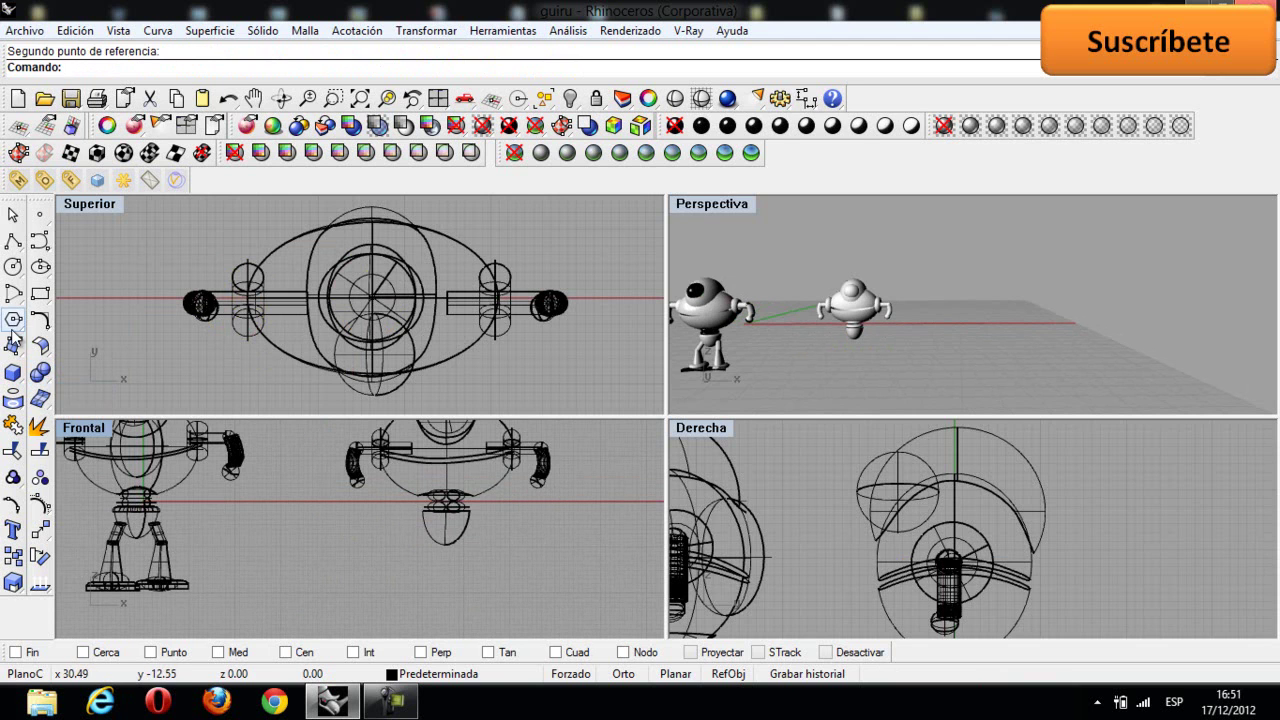
Step: Create a vertical leg cylinder of radius about 1.9 in front of the body, extending down to about the pelvis's lower tip
click(22, 372)
click(57, 421)
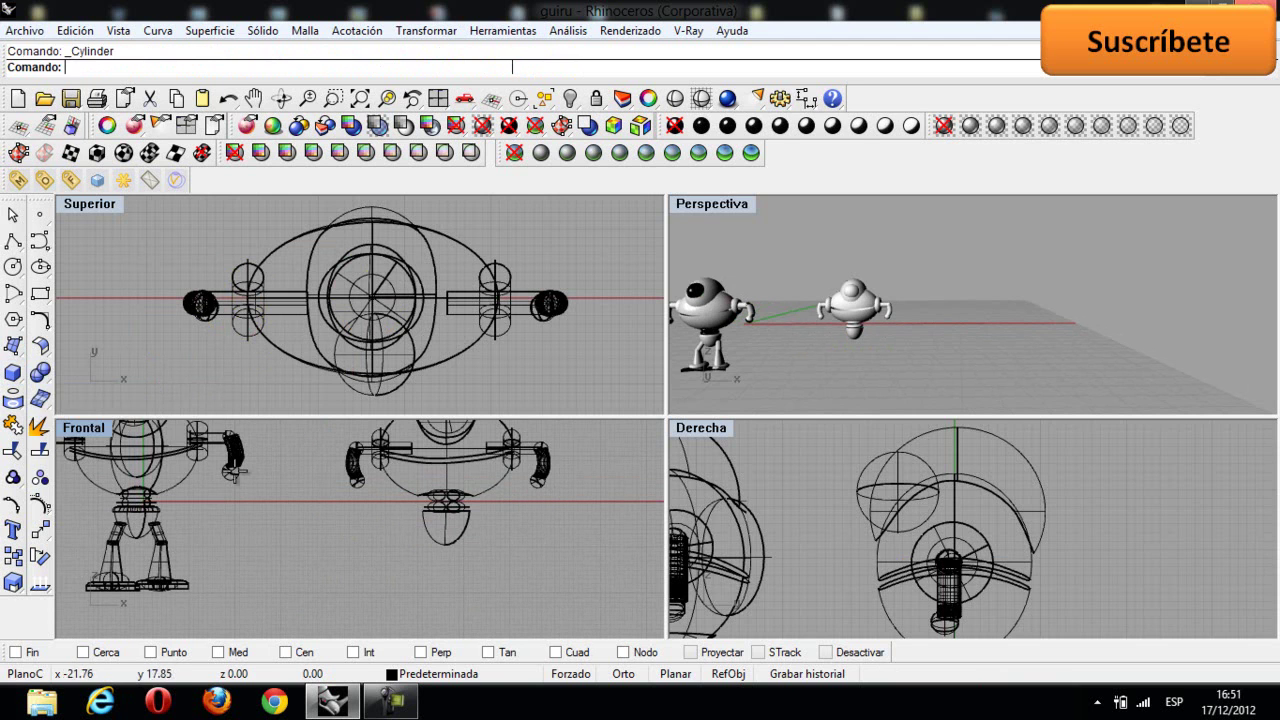
click(280, 376)
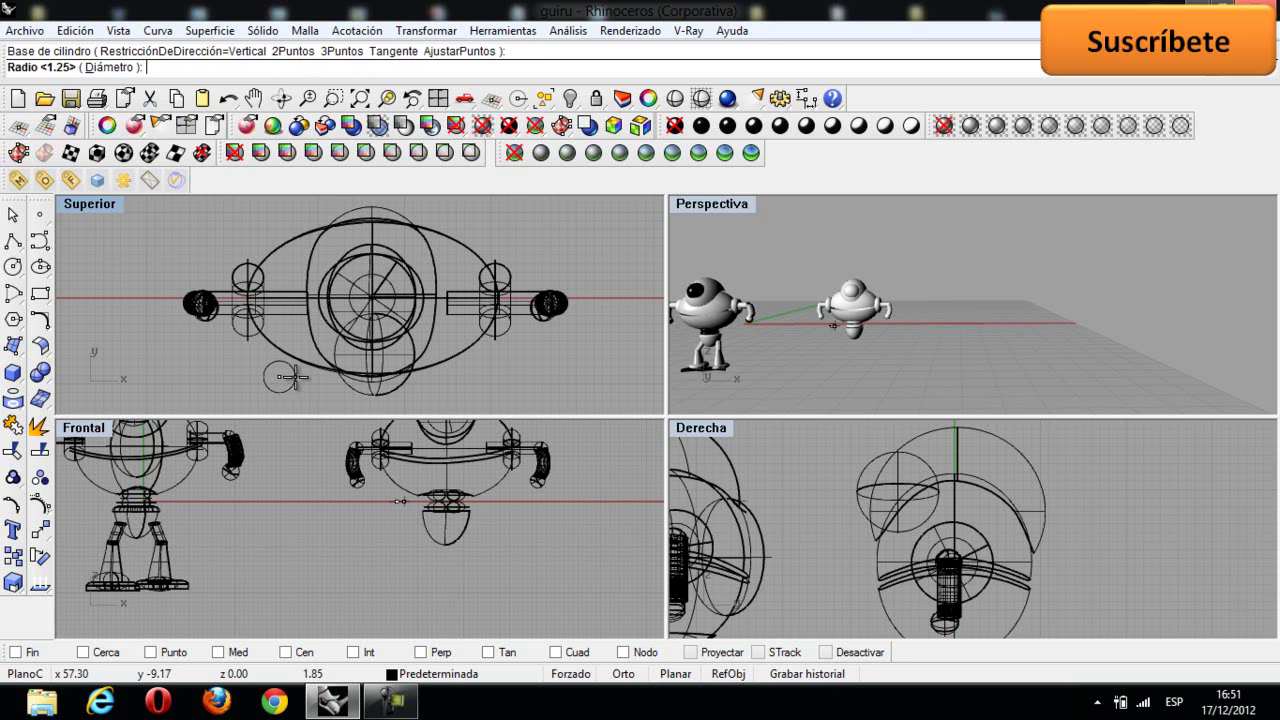
click(292, 377)
click(368, 545)
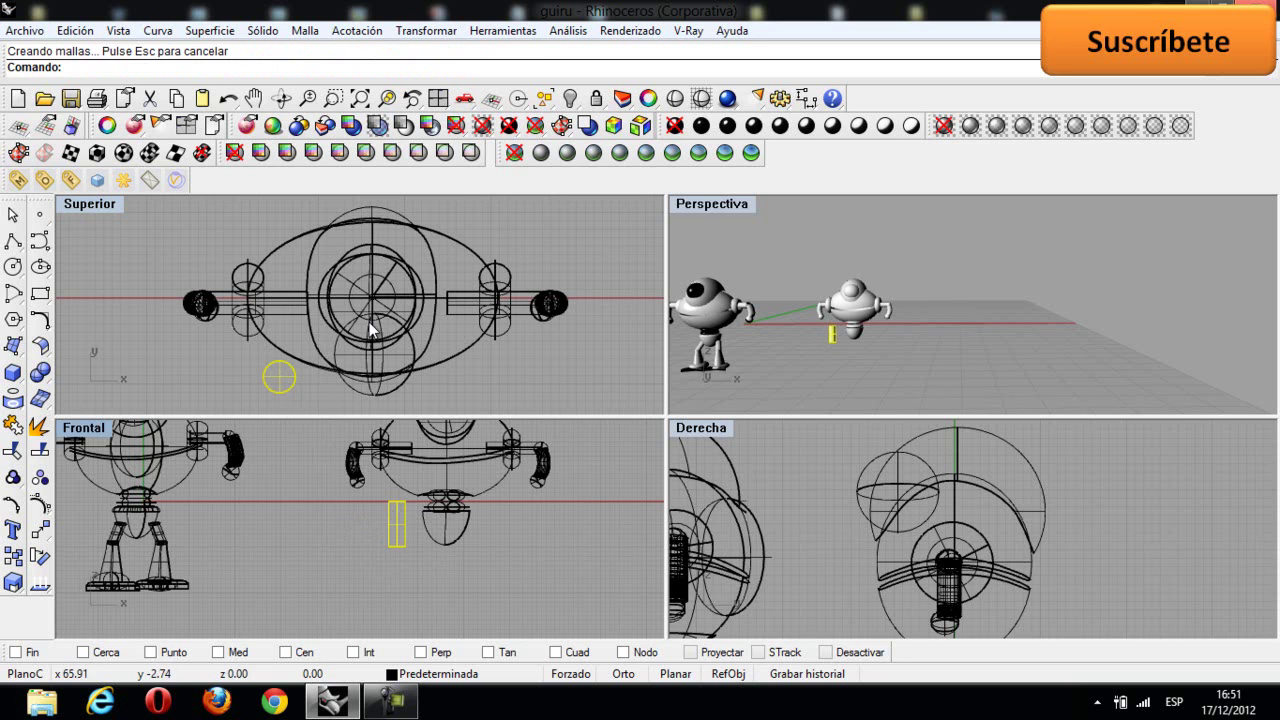
Step: Slim the leg cylinder slightly with a two-directional scale in the Top view
click(425, 30)
mouse_move(440, 134)
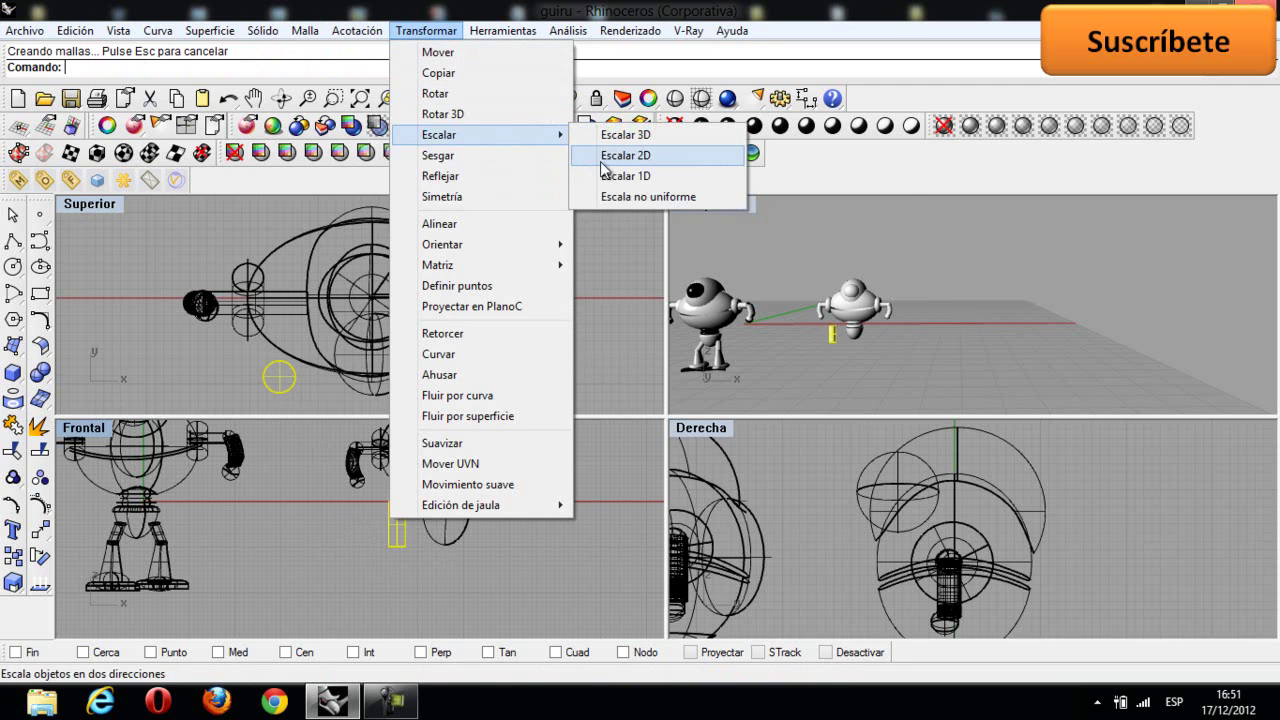
click(620, 155)
click(285, 377)
click(293, 378)
click(301, 383)
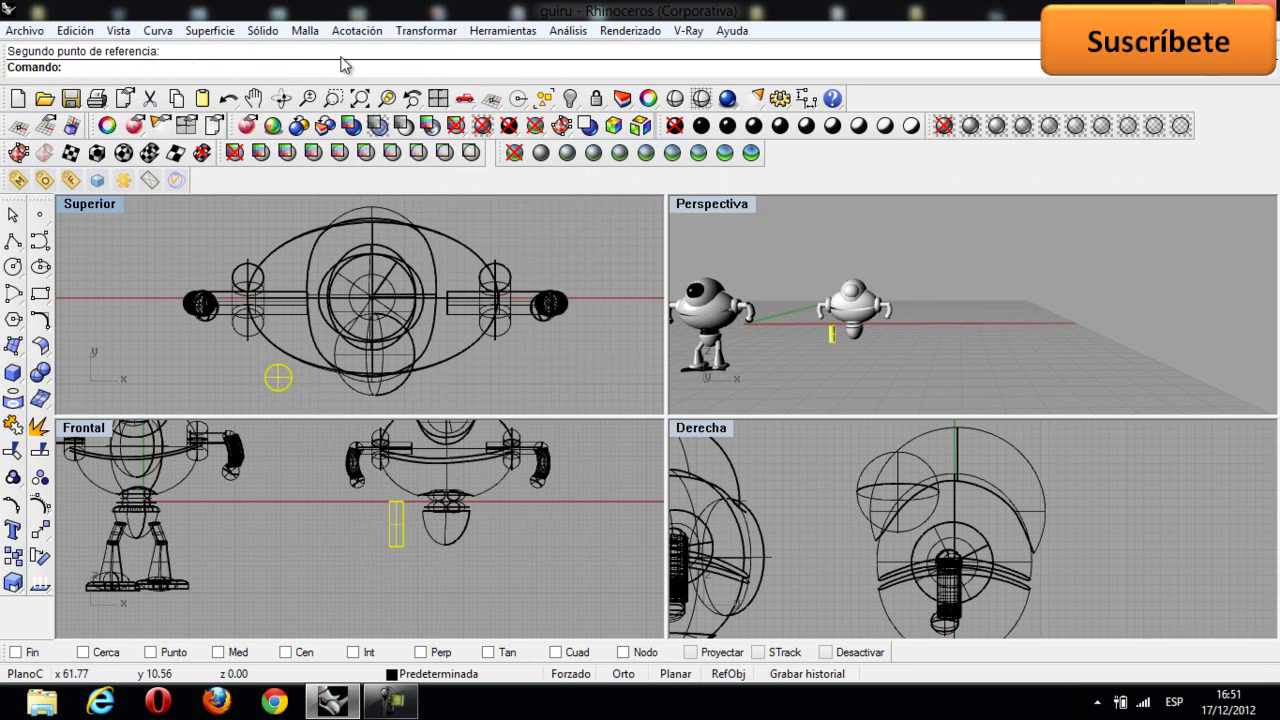
Step: Rotate the leg cylinder about 21 degrees clockwise around its upper end in the Front view, slanting it outward
click(425, 30)
click(435, 94)
click(392, 499)
click(420, 502)
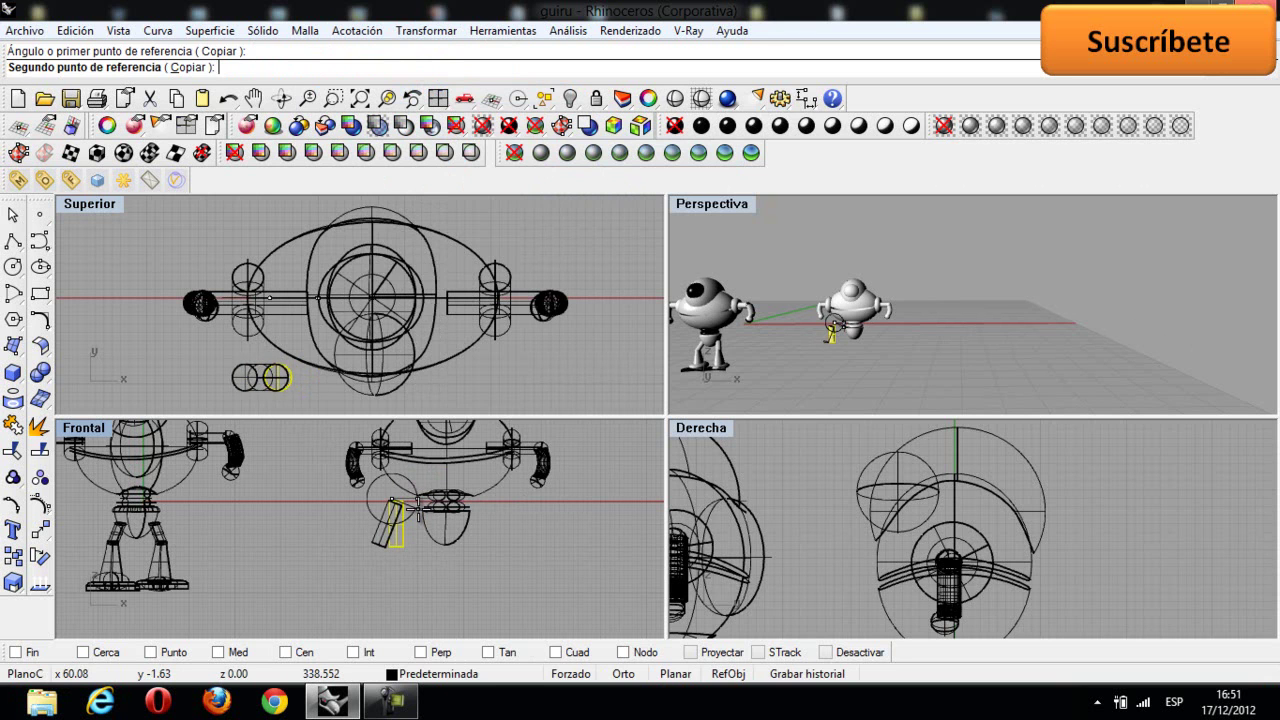
click(416, 507)
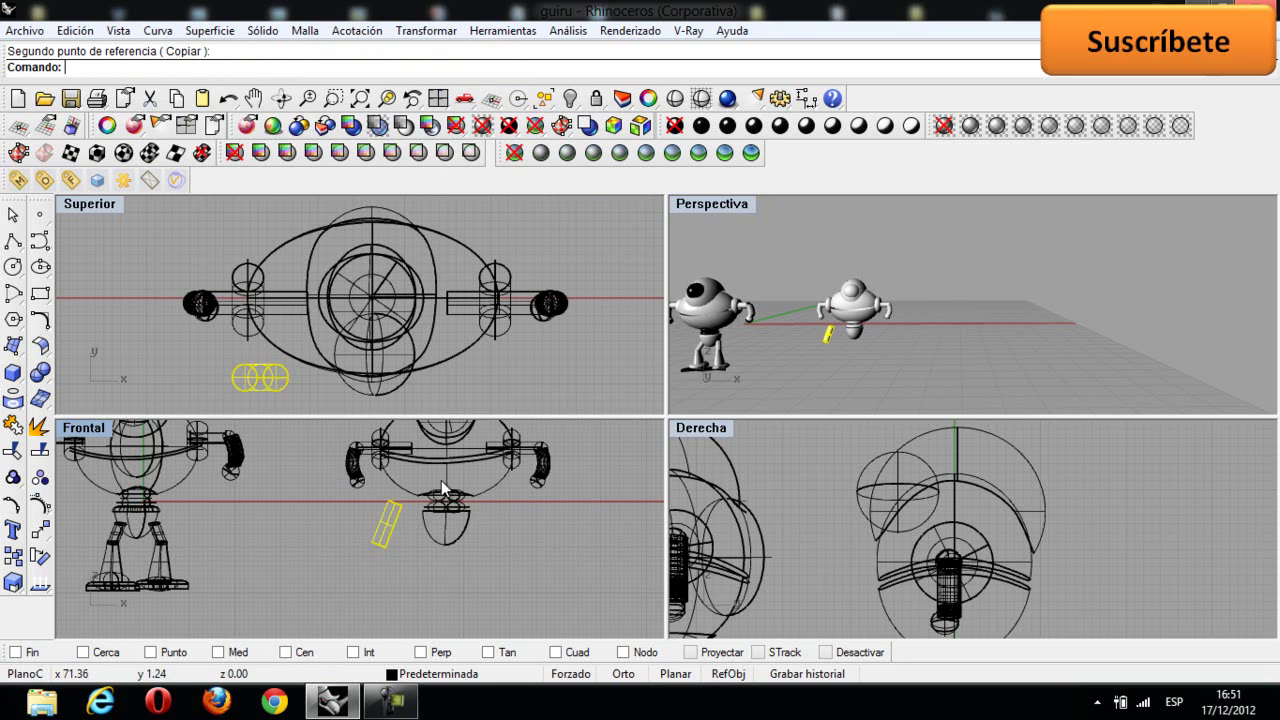
Step: Rotate the slanted leg cylinder about 35 degrees counterclockwise in the Top view so its lower end also points forward
click(426, 30)
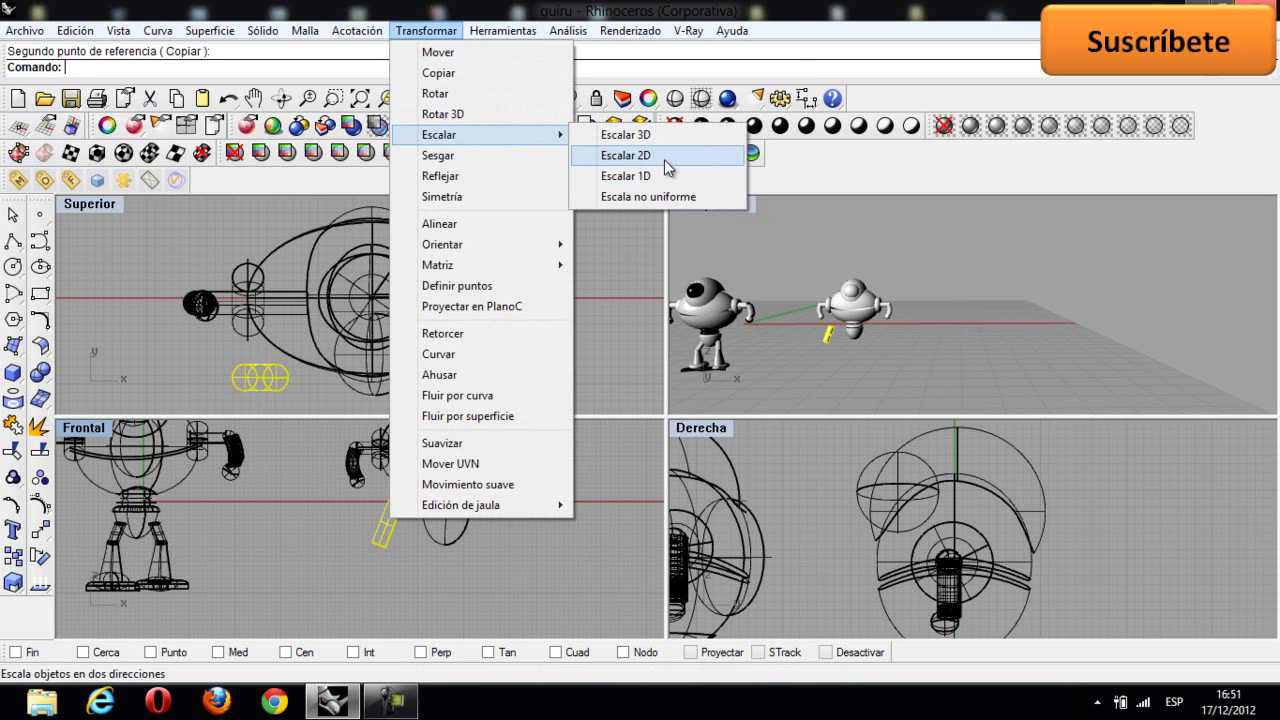
click(443, 99)
click(234, 373)
click(226, 378)
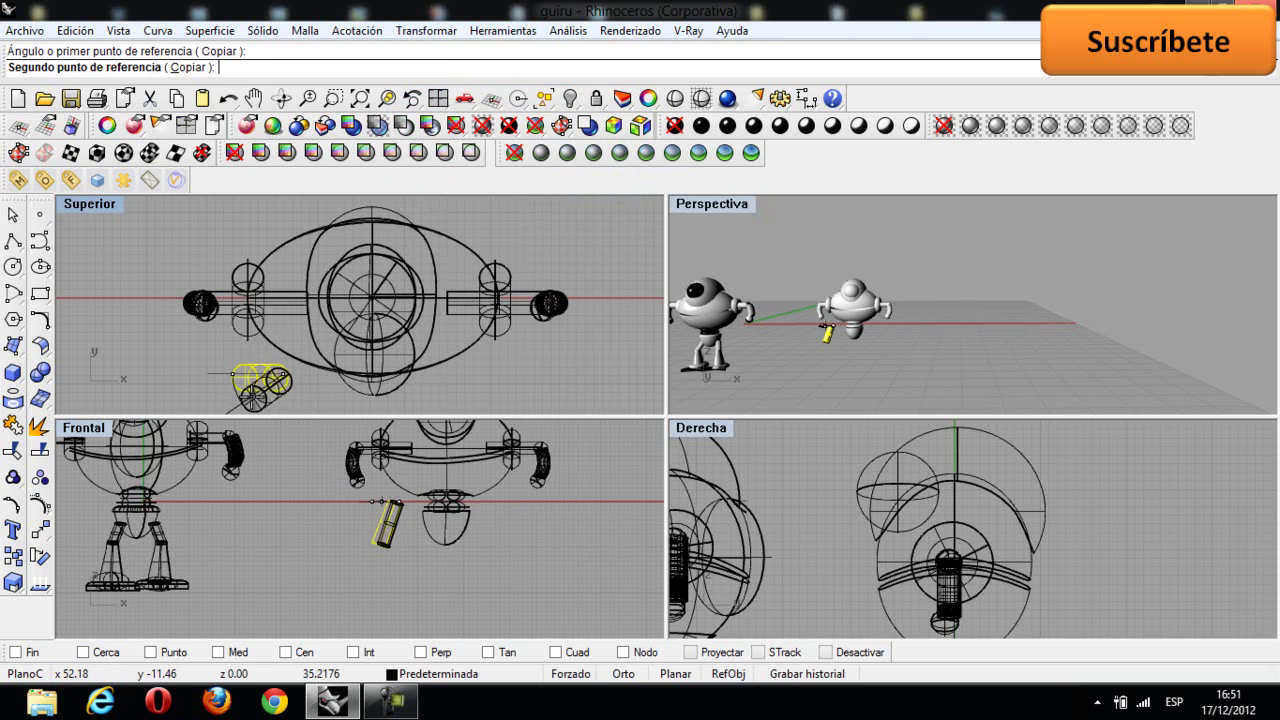
click(253, 398)
right_drag(276, 391, 296, 348)
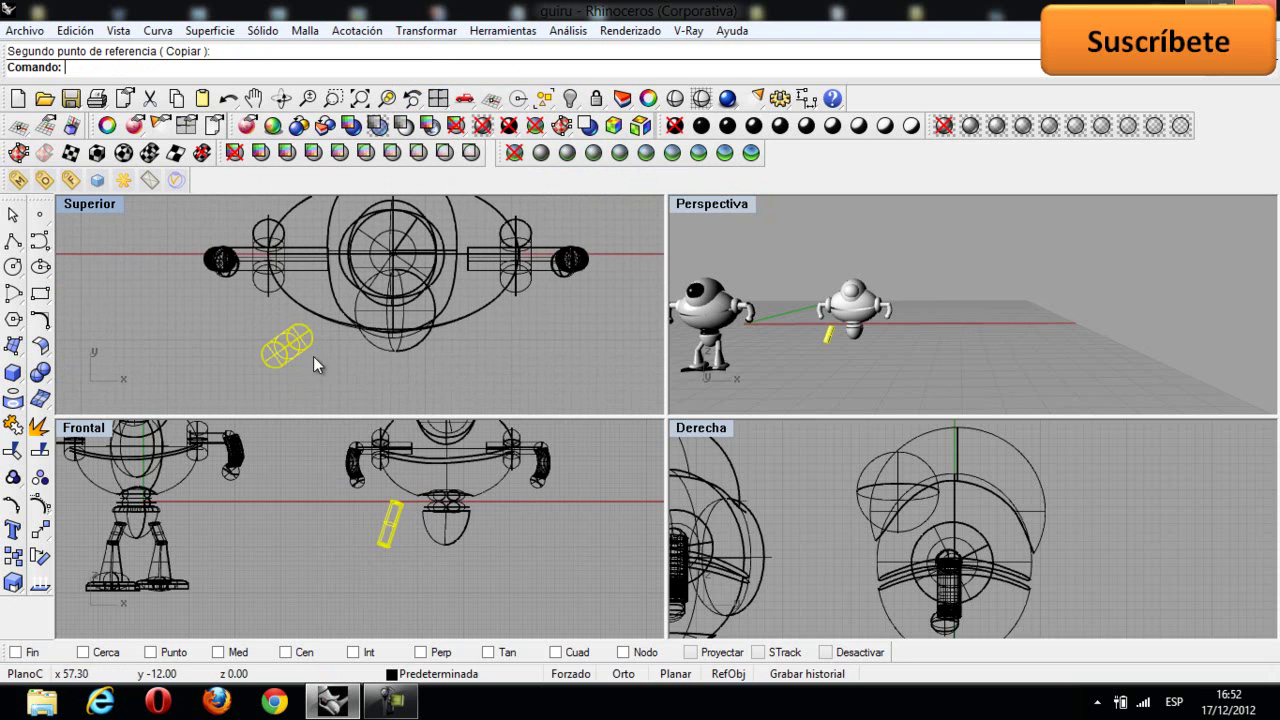
Step: Move the leg cylinder against the pelvis in the Top view, lower it slightly in the Front view, and deselect it
drag(319, 334, 380, 324)
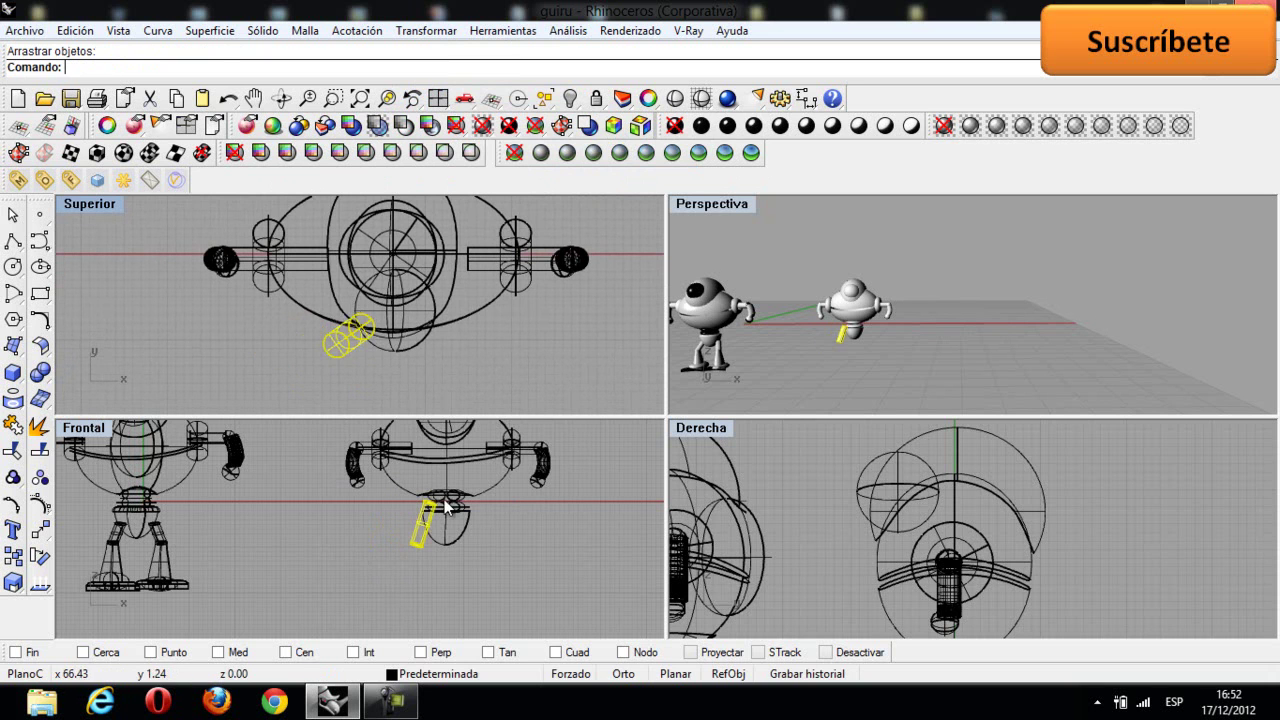
click(430, 525)
drag(430, 525, 435, 536)
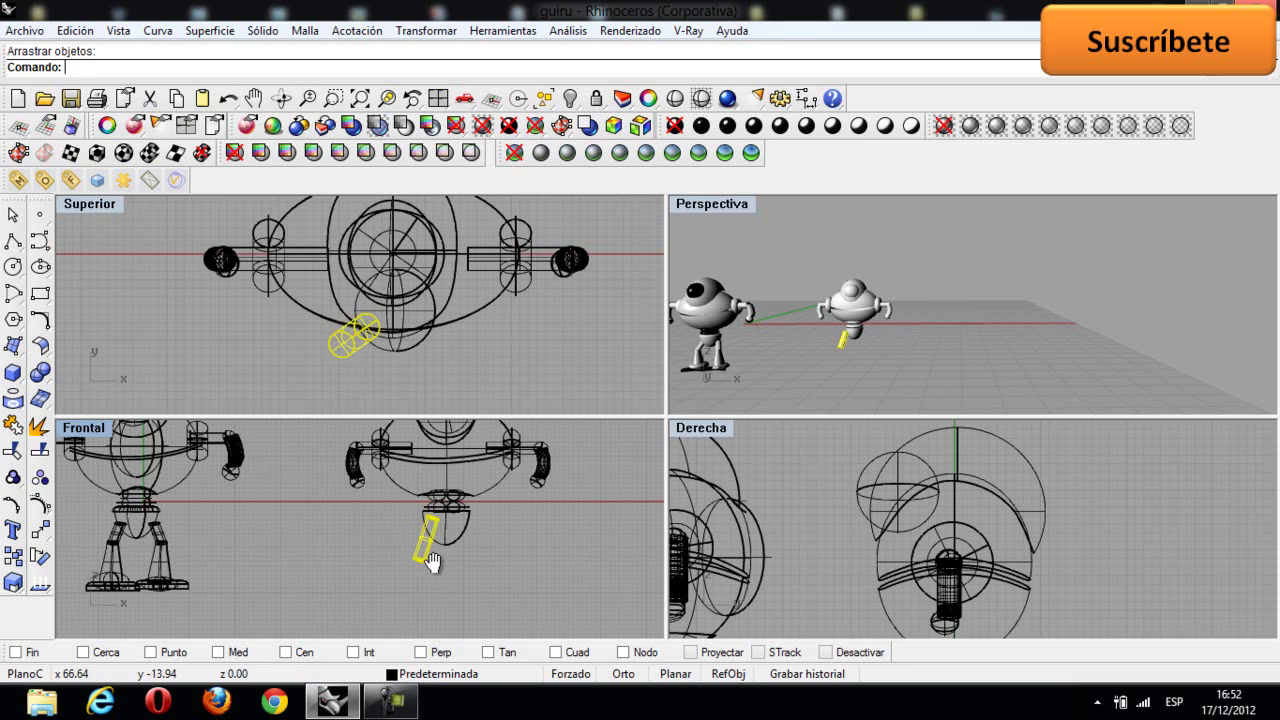
scroll(473, 536, down, 2)
right_drag(461, 526, 423, 513)
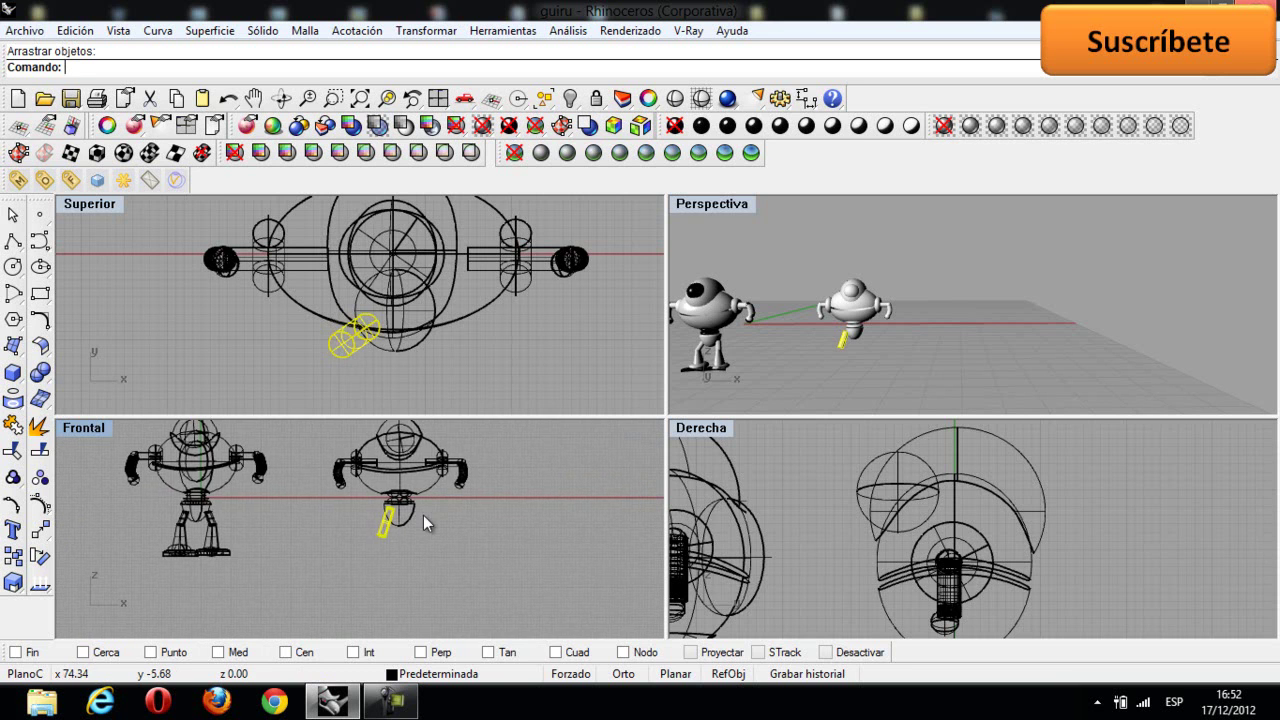
click(285, 520)
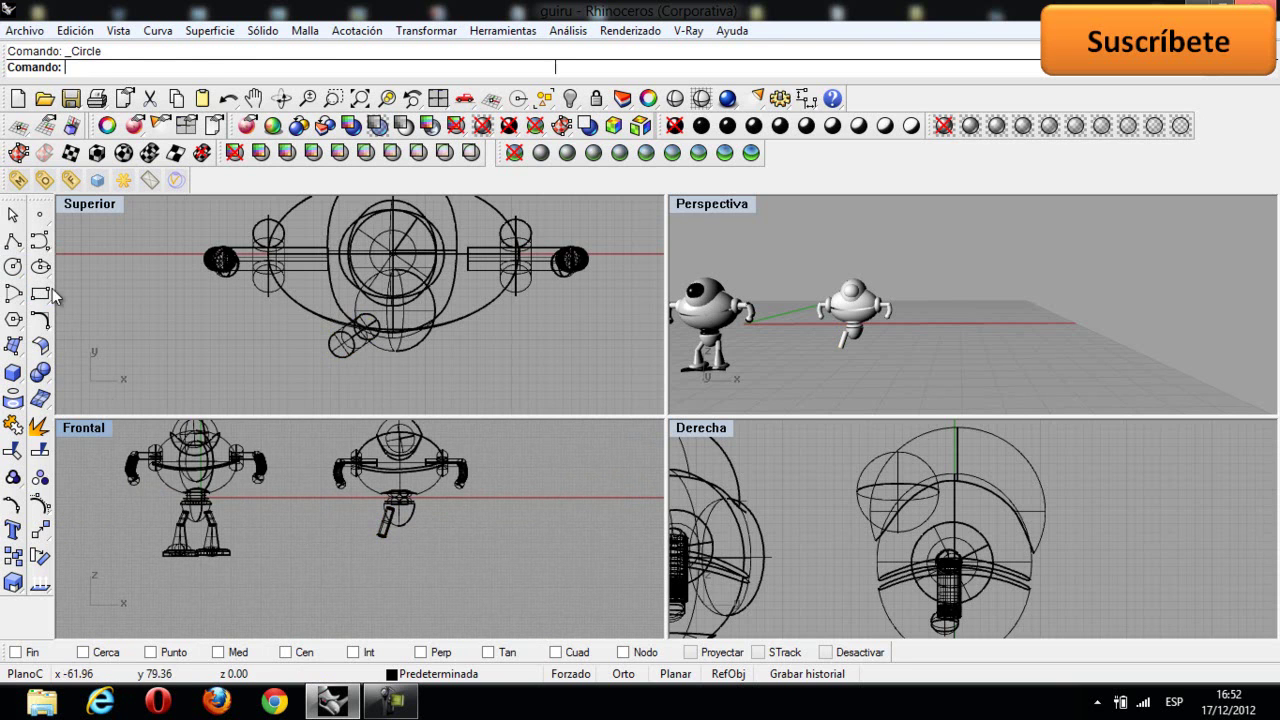
Step: Draw two concentric circles about 2.2 and 4.1 in diameter in the Top view, beside the slanted leg cylinder
click(13, 266)
click(255, 359)
key(Return)
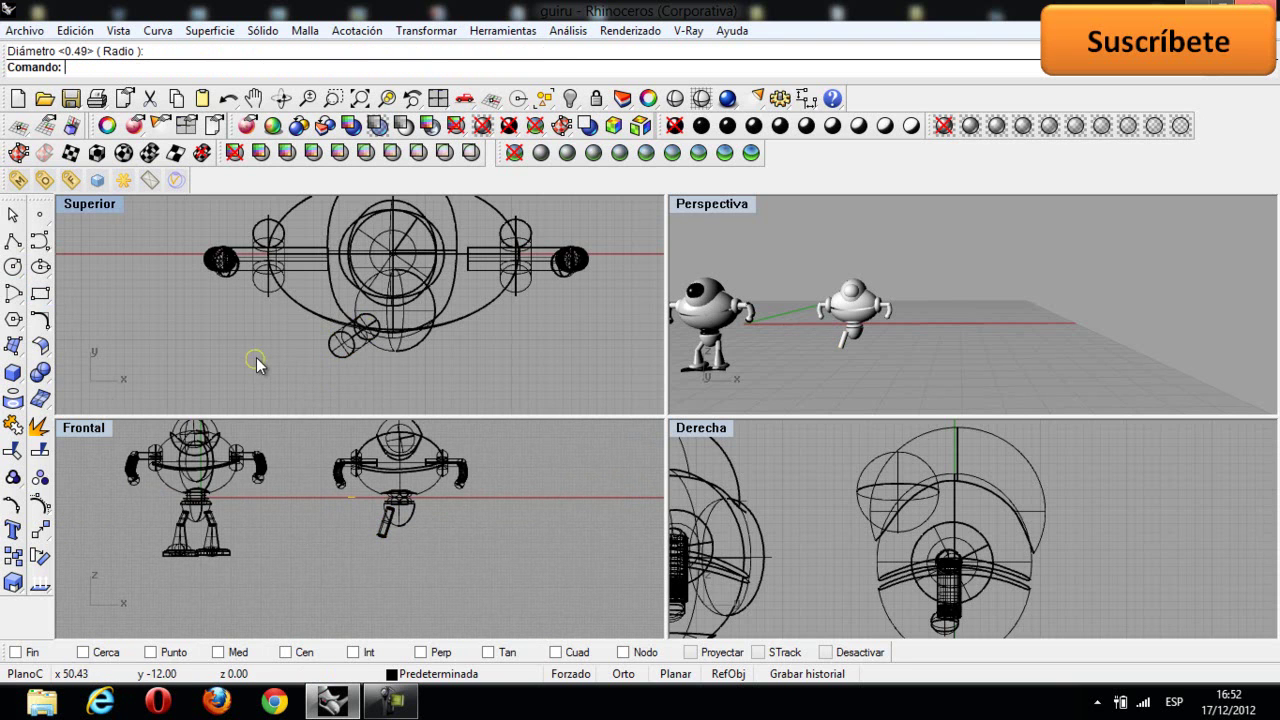
click(13, 266)
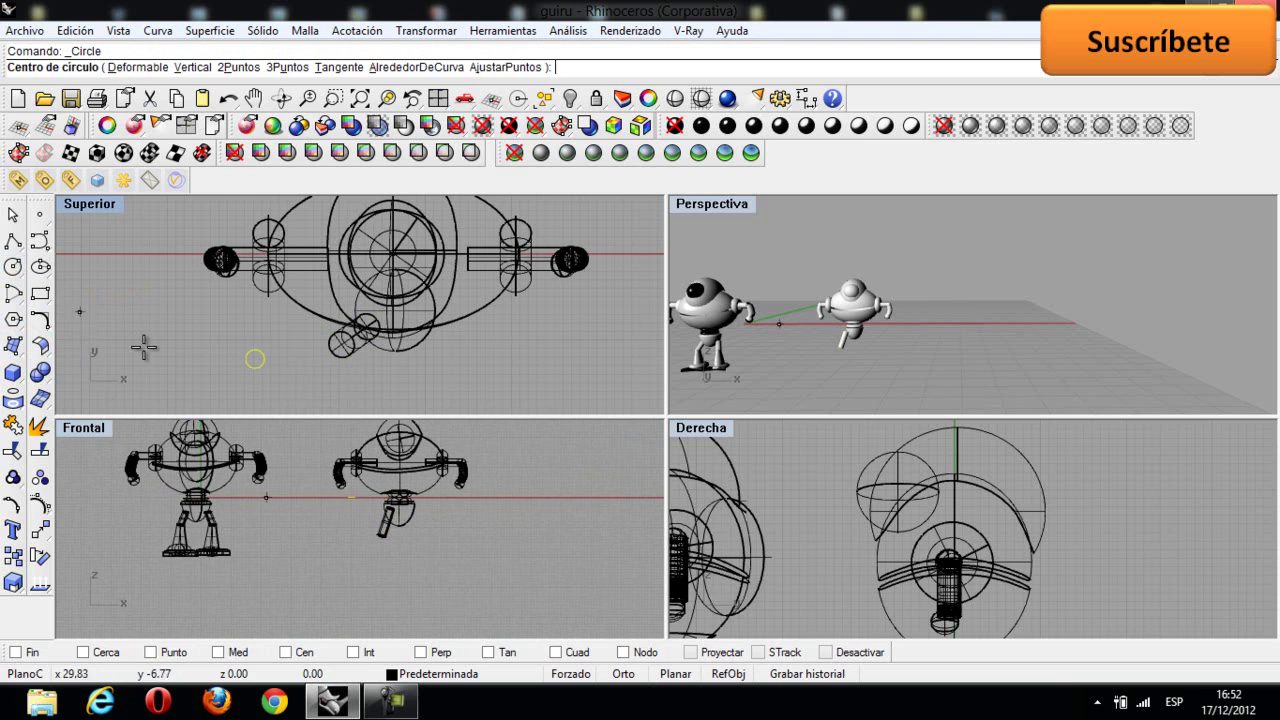
click(254, 357)
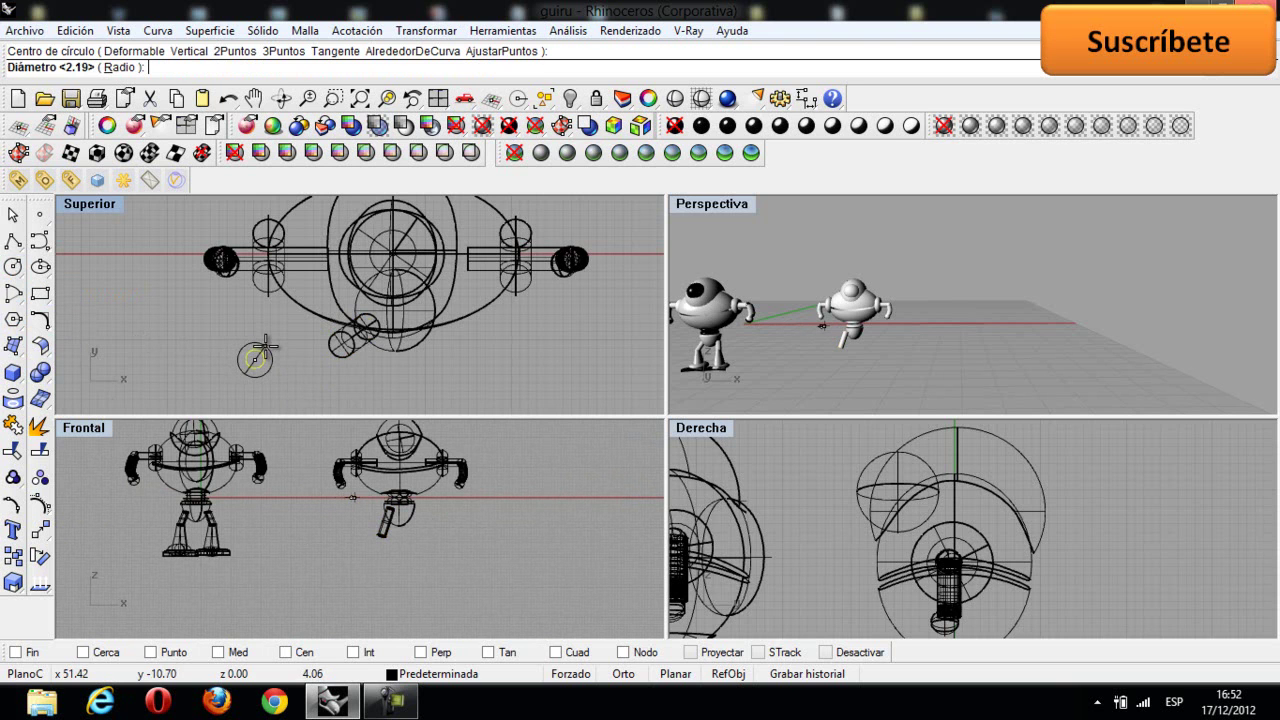
key(Return)
Step: Raise the smaller circle above the larger one and move both beneath the leg cylinder's lower end in the Front view
scroll(354, 541, up, 6)
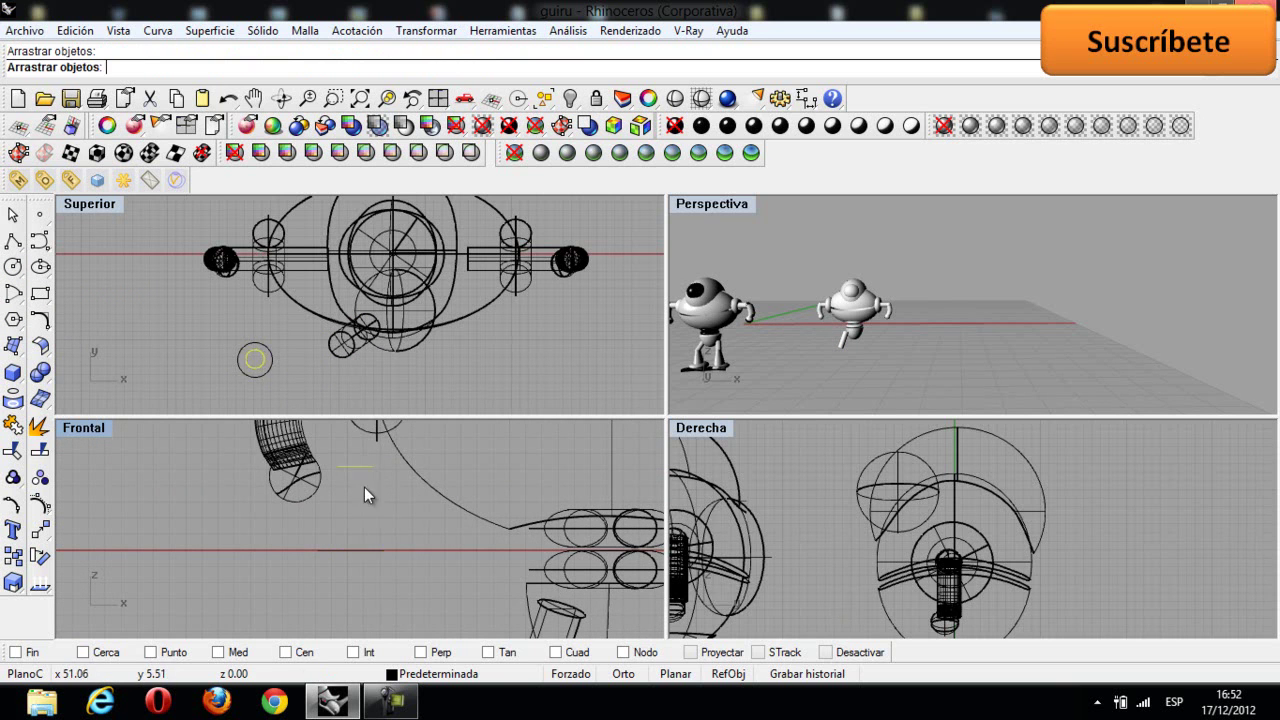
scroll(380, 490, down, 5)
drag(389, 515, 443, 576)
right_drag(443, 576, 425, 500)
drag(387, 530, 420, 542)
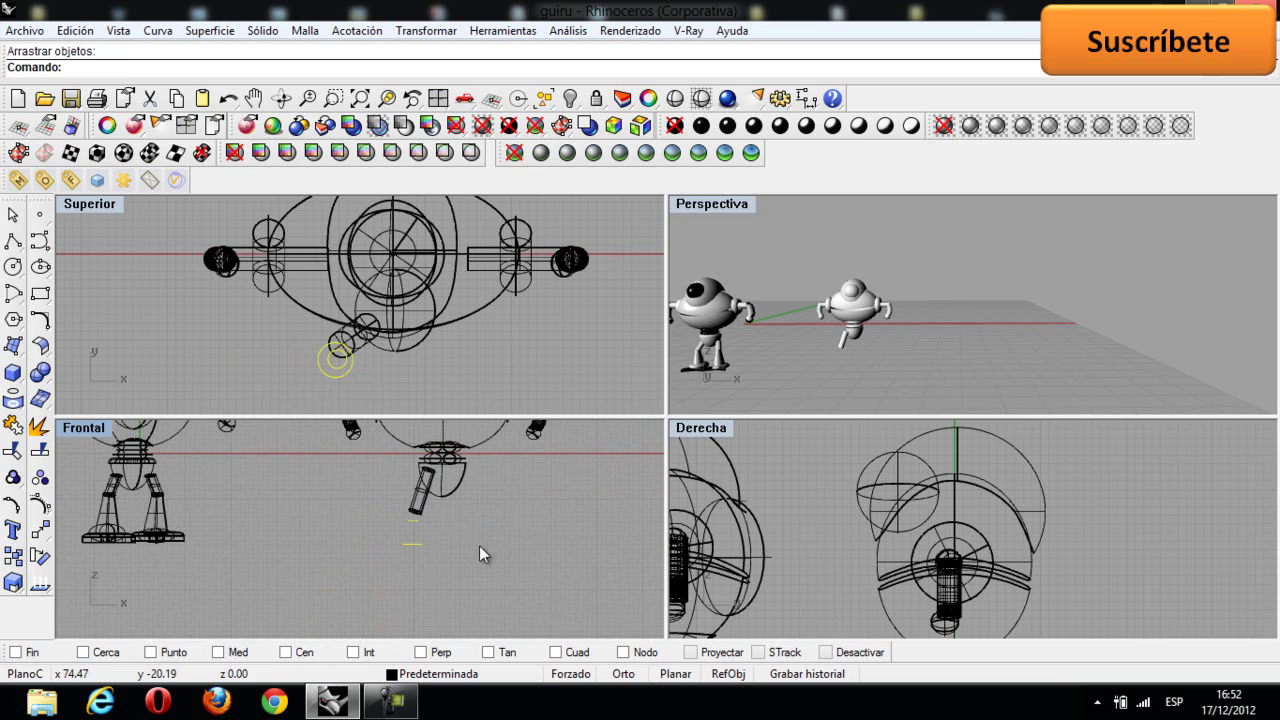
Step: Lower the larger circle farther beneath the smaller one in the Front view and deselect it
scroll(430, 522, up, 3)
click(422, 564)
click(419, 565)
drag(419, 565, 423, 596)
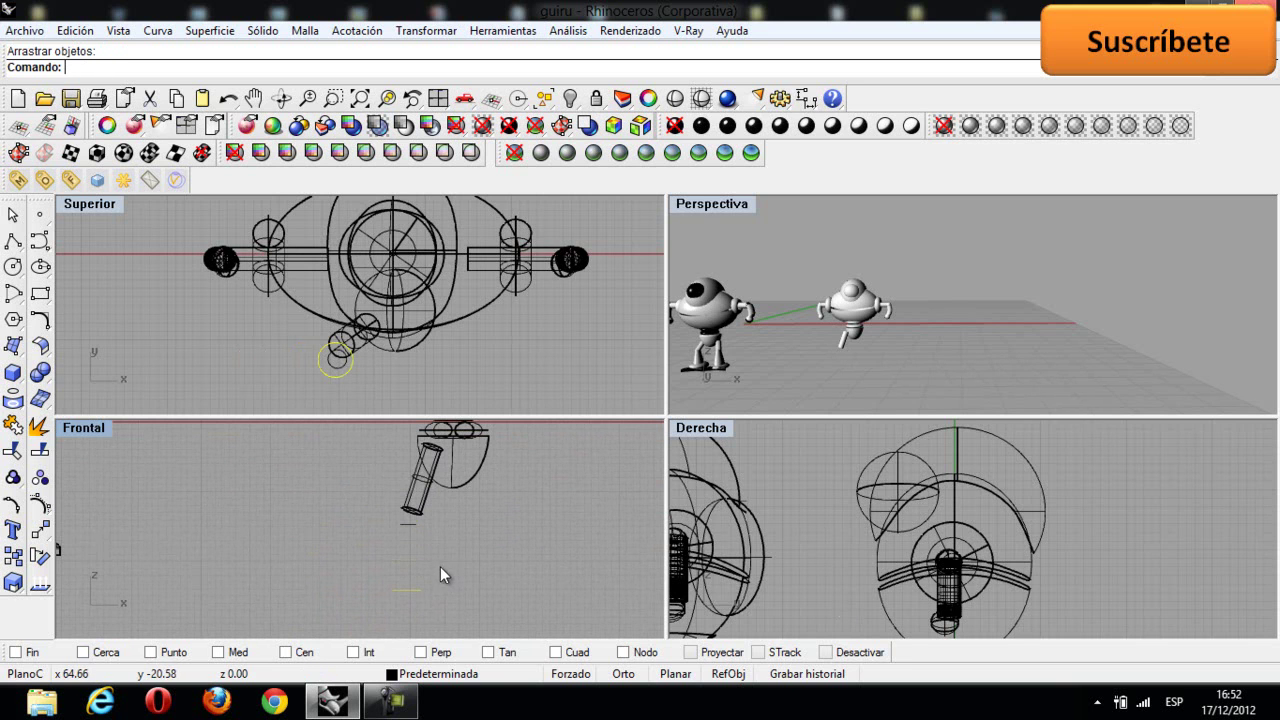
key(Escape)
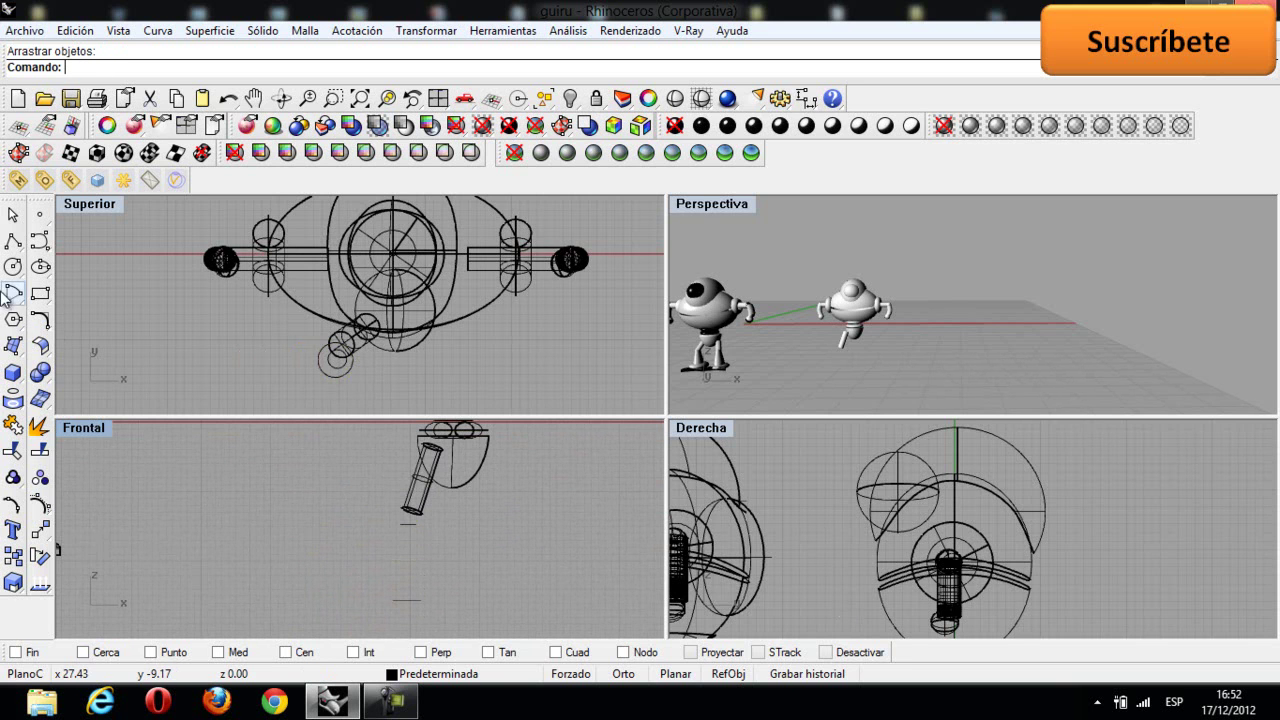
Step: Draw a near-vertical straight polyline in the Front view between the small upper circle and the large lower circle
click(14, 248)
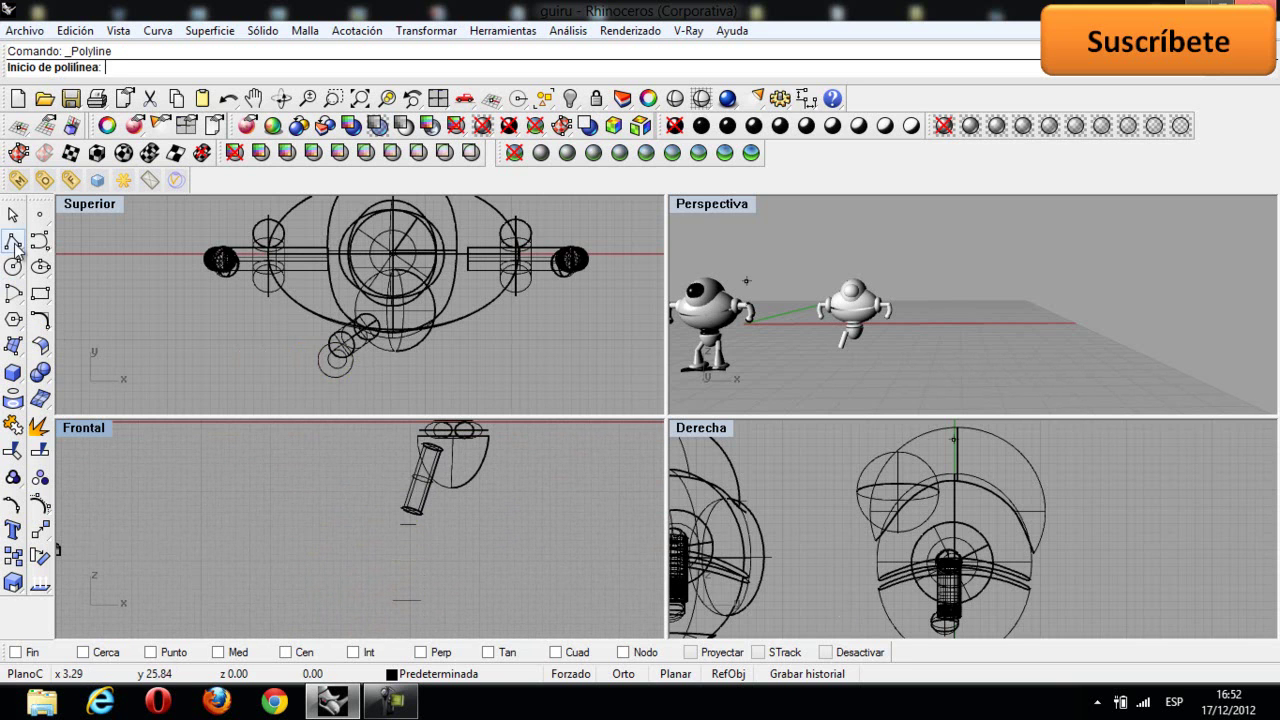
click(411, 537)
click(409, 590)
key(Return)
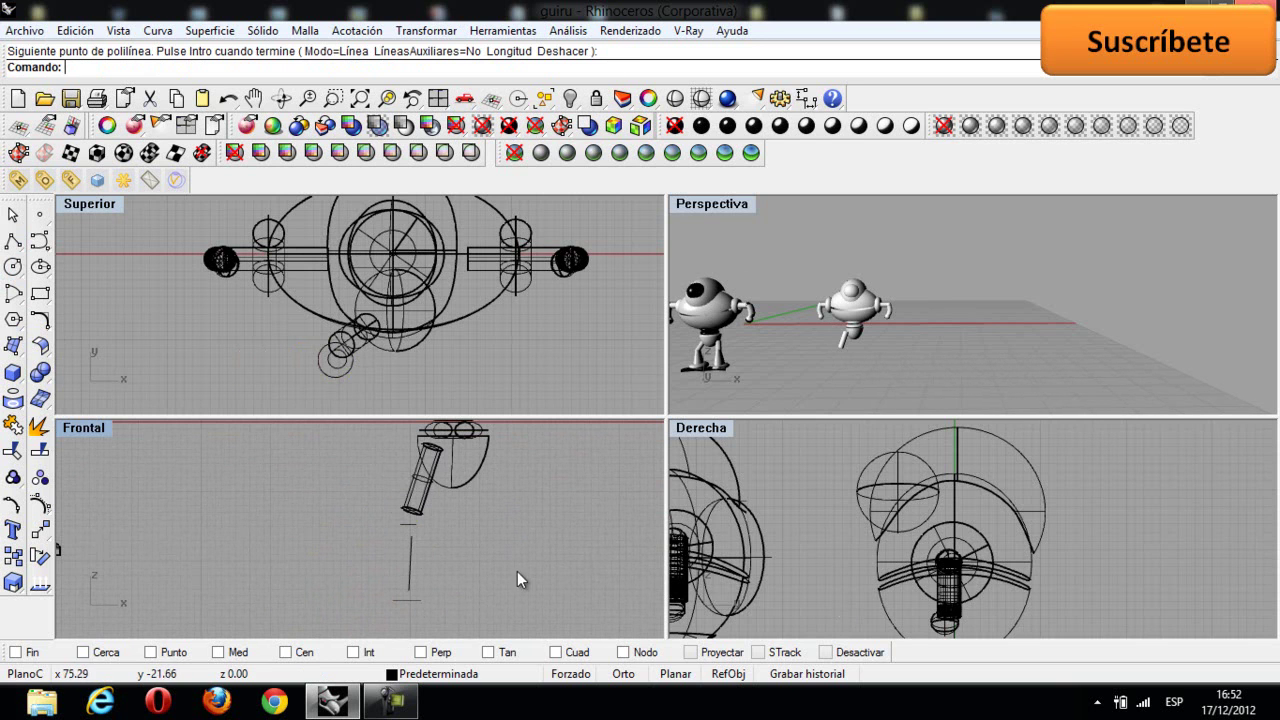
Step: Sweep a tapered surface along the straight line with one rail, using the upper and lower circles as cross sections
click(14, 346)
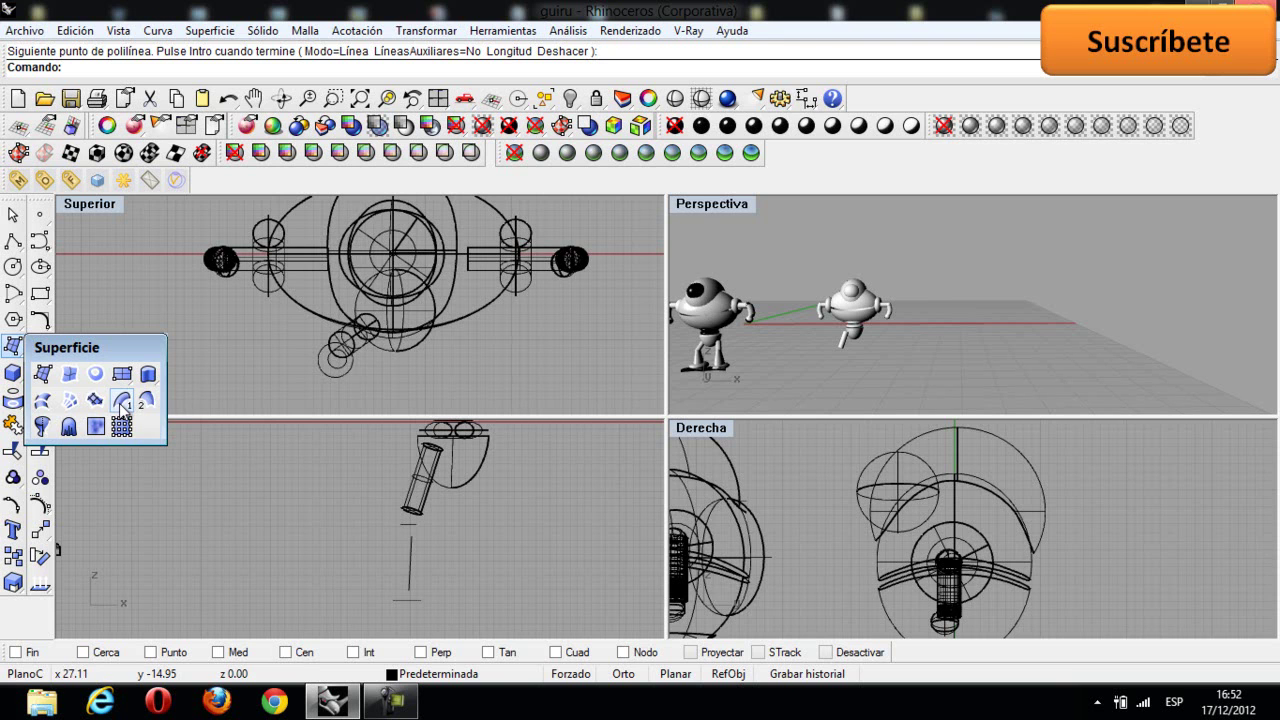
click(121, 402)
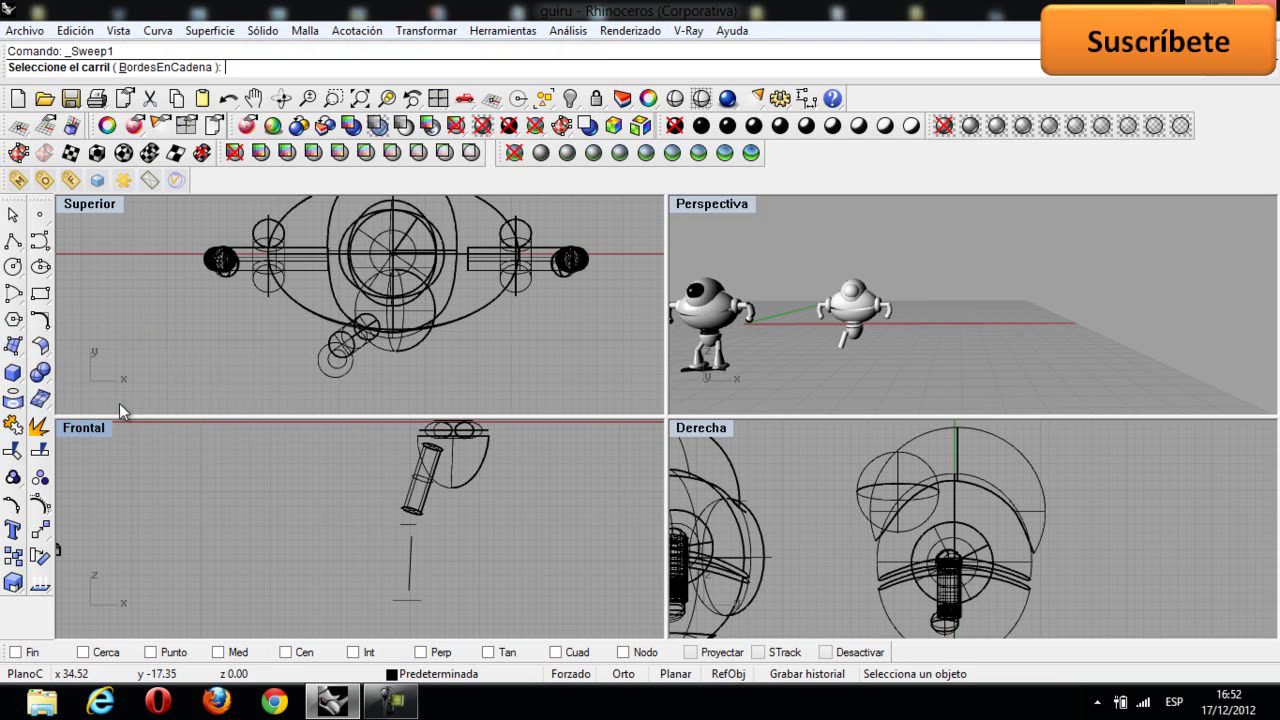
click(414, 548)
click(411, 525)
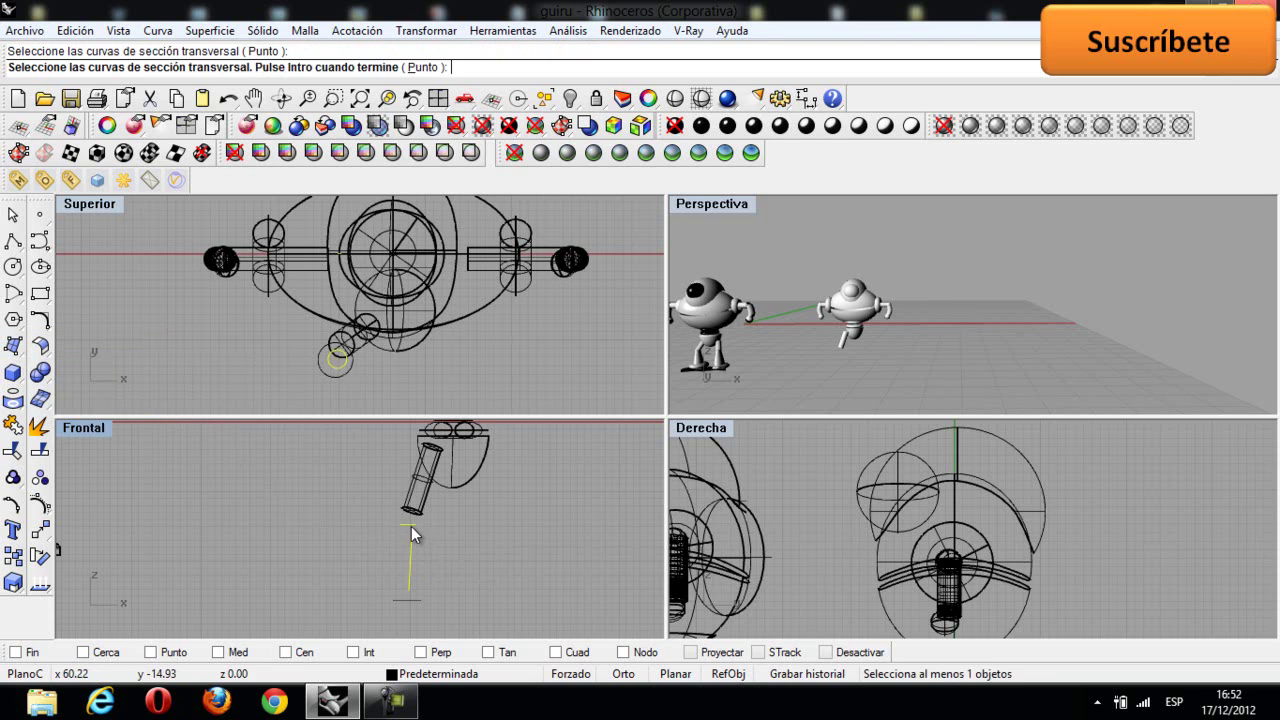
click(407, 599)
key(Return)
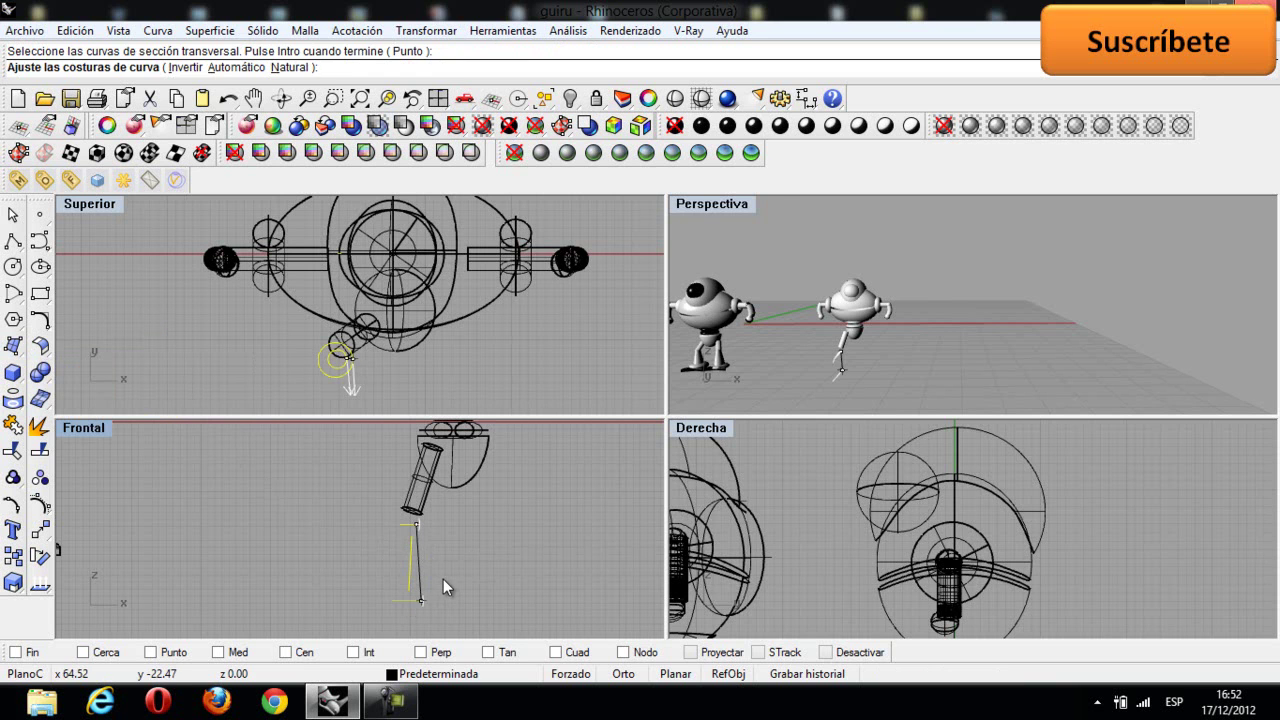
key(Return)
click(560, 455)
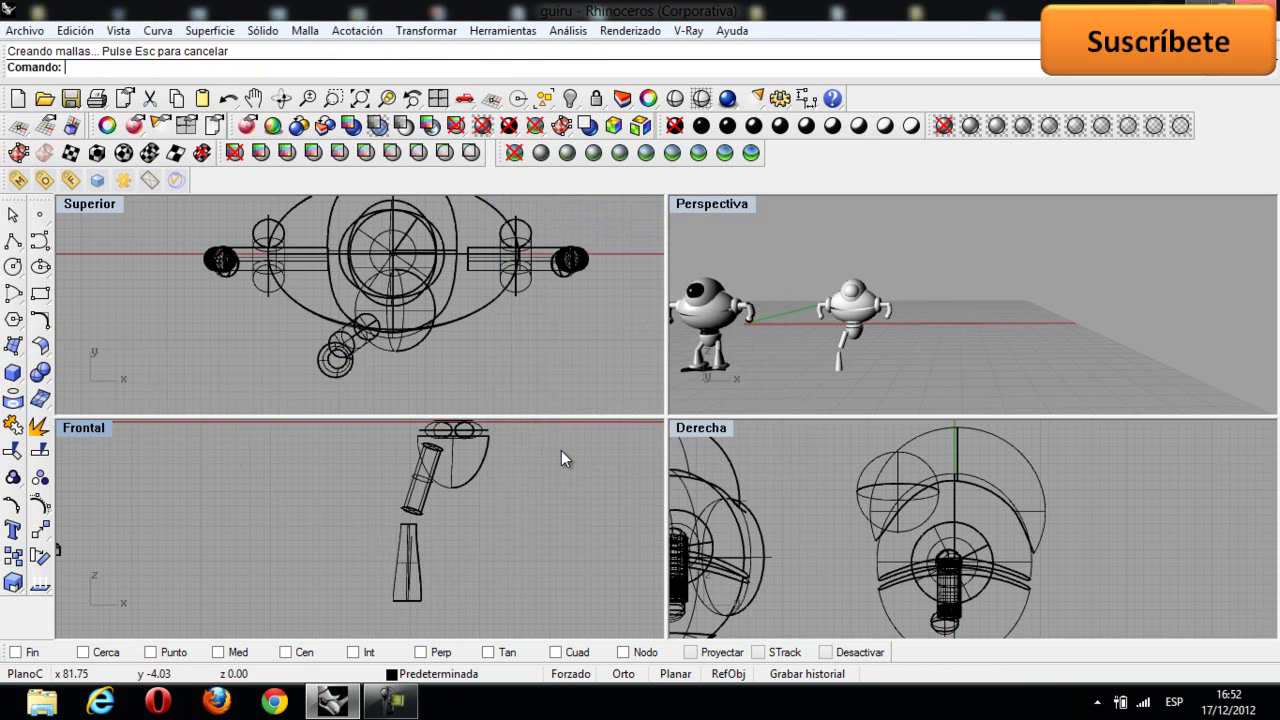
Step: Move the tapered surface aside in the Front view and delete the leftover rail line and circles
drag(395, 548, 340, 536)
drag(443, 523, 395, 607)
key(Delete)
Step: Cap the tapered surface's open ends and move it against the lower end of the slanted leg cylinder
click(357, 554)
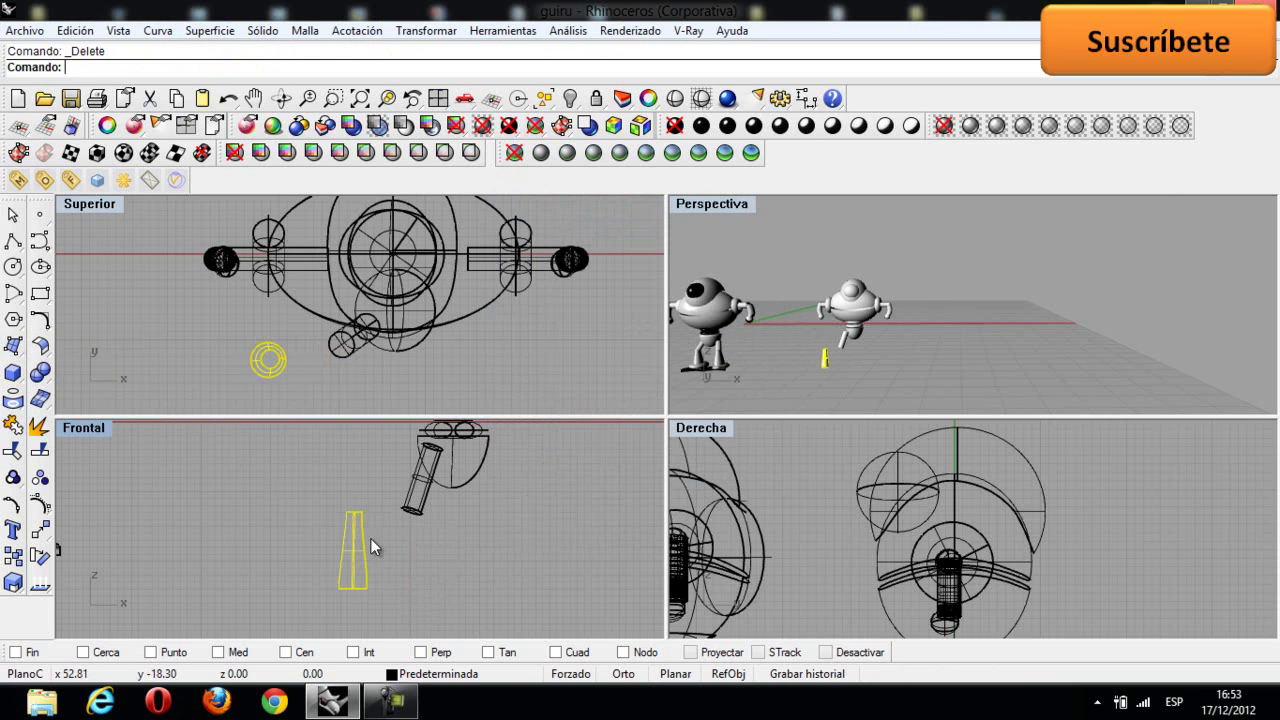
click(44, 376)
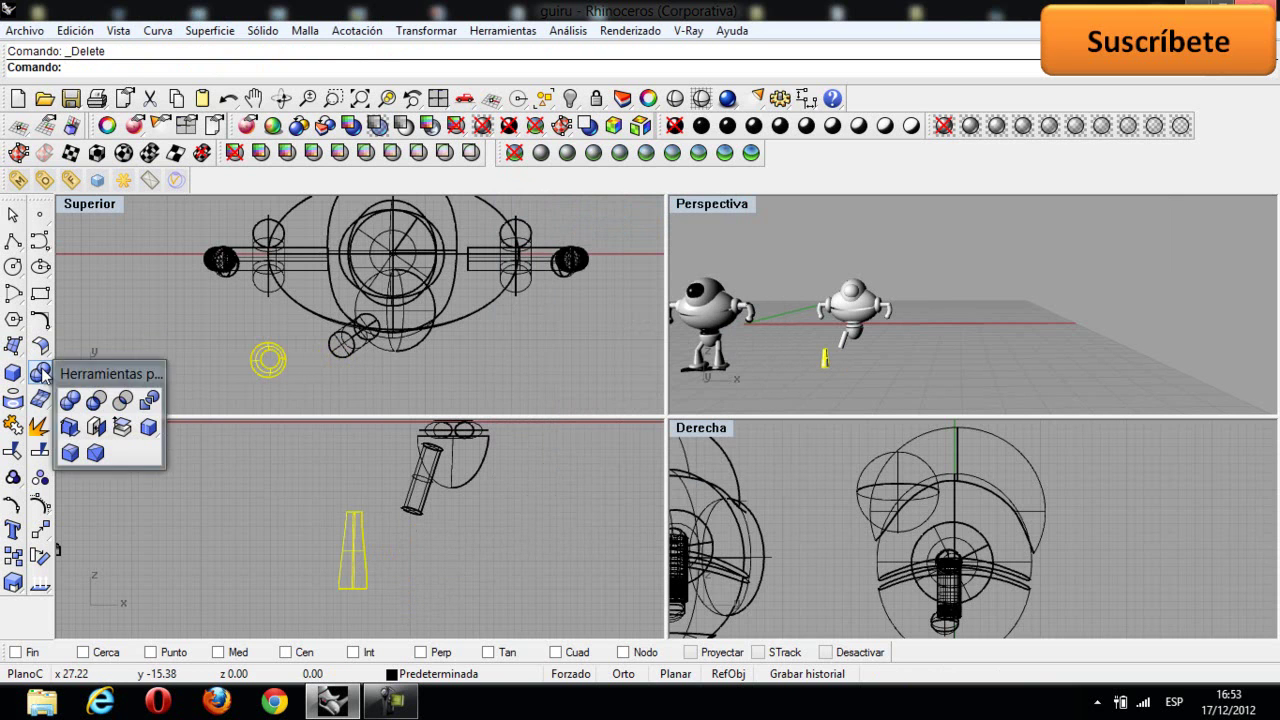
click(97, 432)
mouse_move(399, 574)
mouse_down()
mouse_move(406, 538)
mouse_move(432, 514)
mouse_up()
drag(348, 369, 350, 357)
click(517, 487)
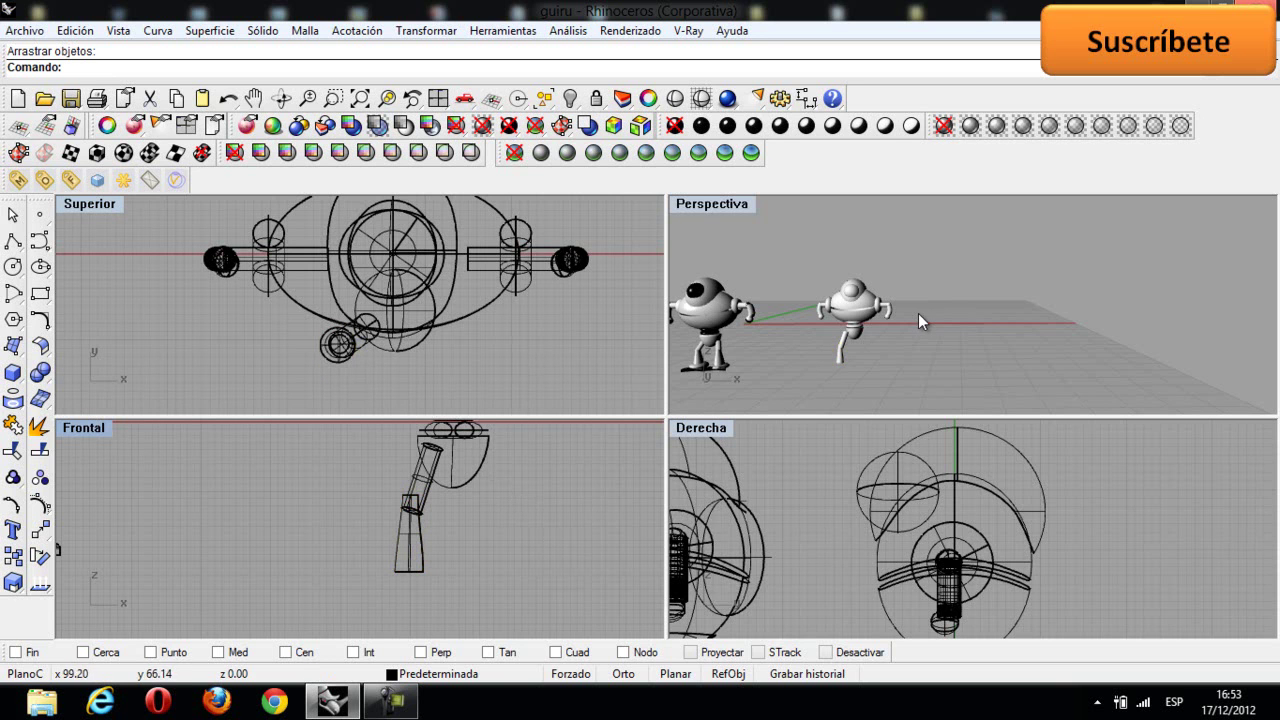
Step: Scale the tapered lower leg piece to make it slightly wider
click(413, 524)
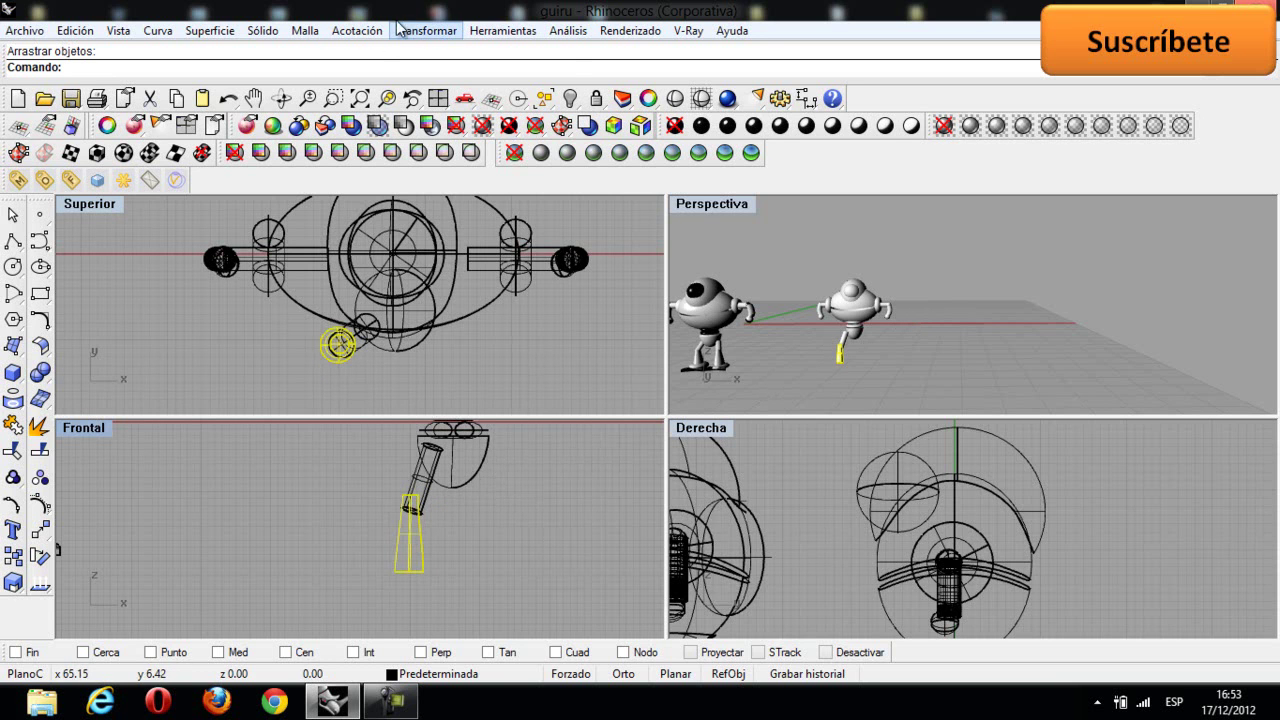
click(426, 30)
mouse_move(441, 138)
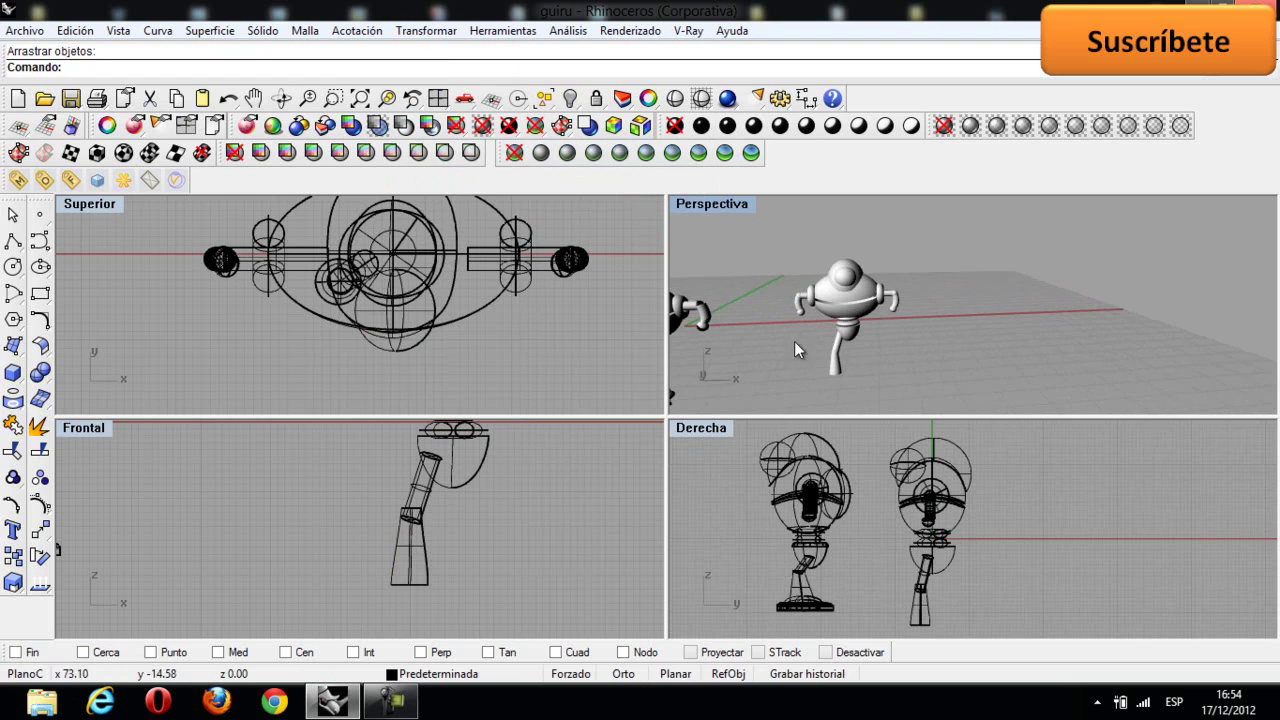
Step: Draw a flattened ellipsoid with a horizontal radius of about 2.8, in front of the robot in the Top view
click(12, 372)
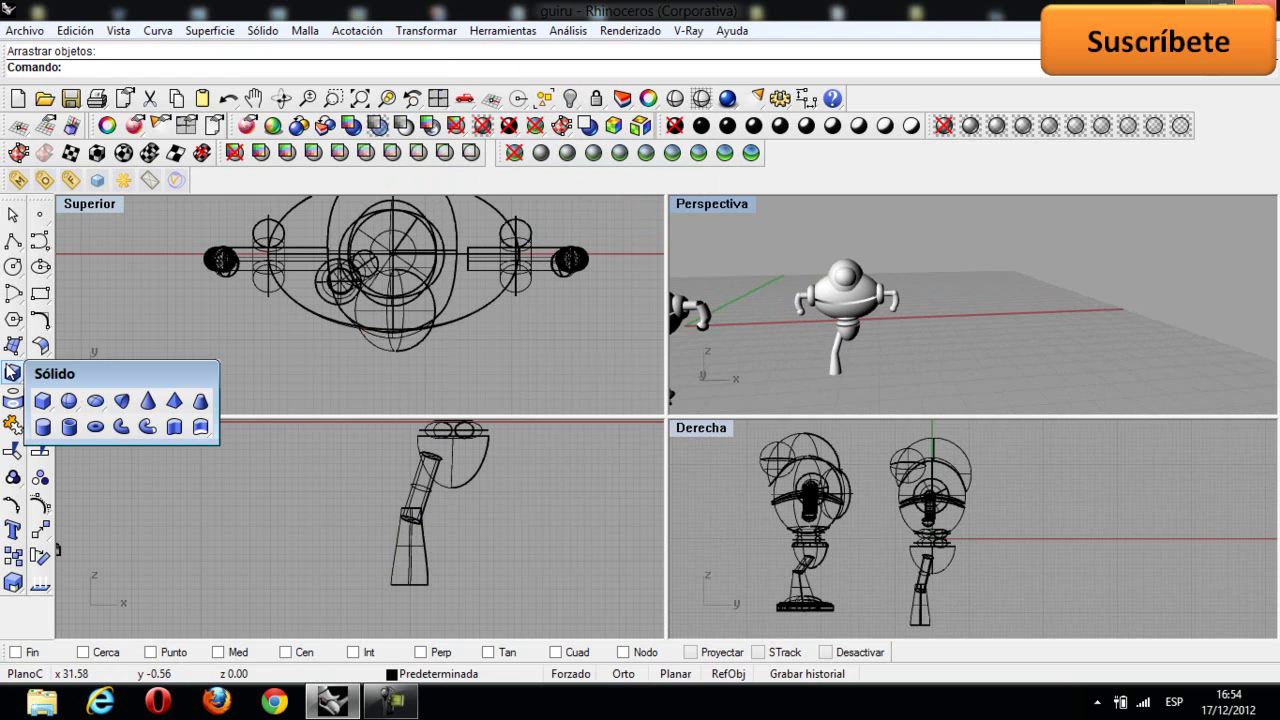
click(95, 401)
scroll(249, 343, down, 3)
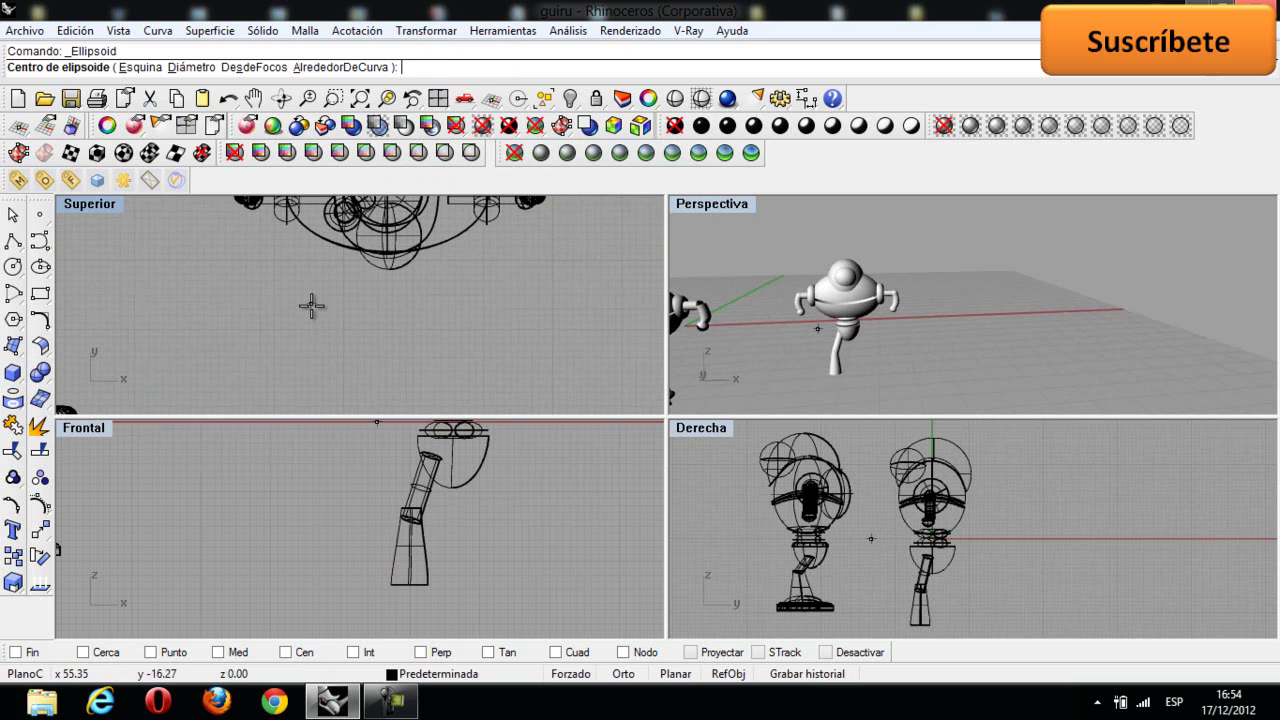
click(310, 304)
click(326, 303)
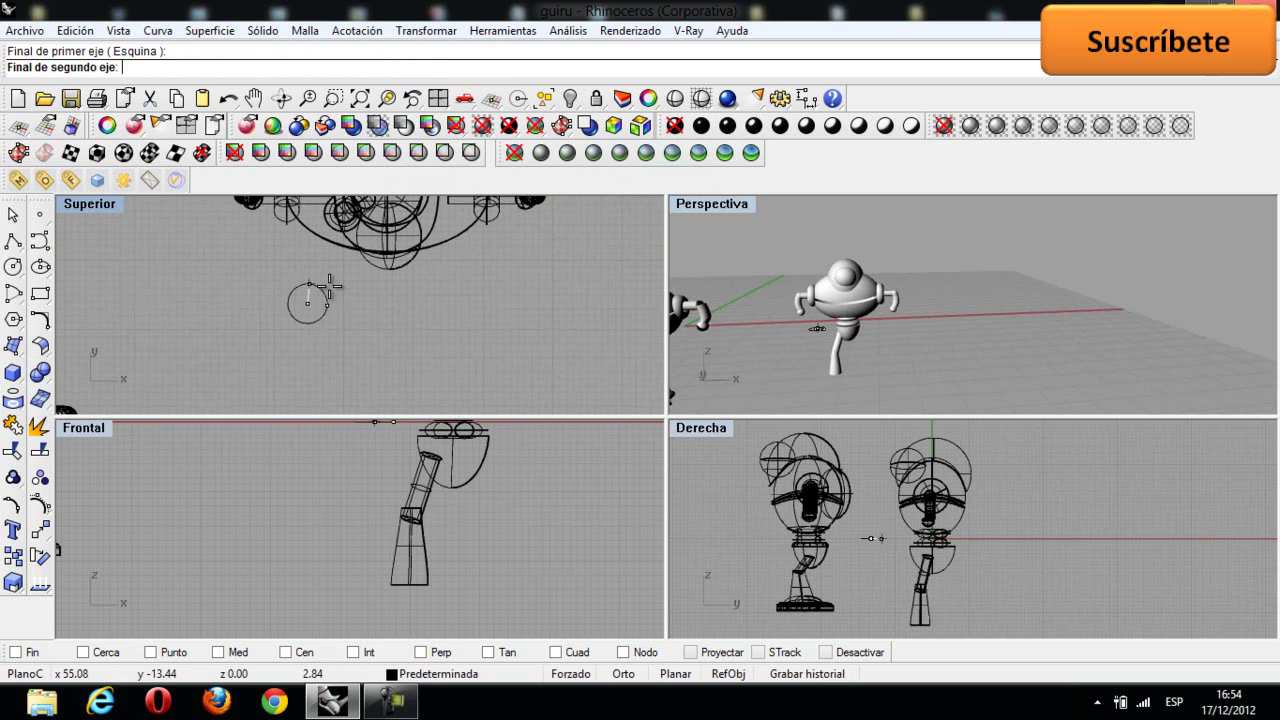
click(328, 286)
scroll(345, 530, up, 3)
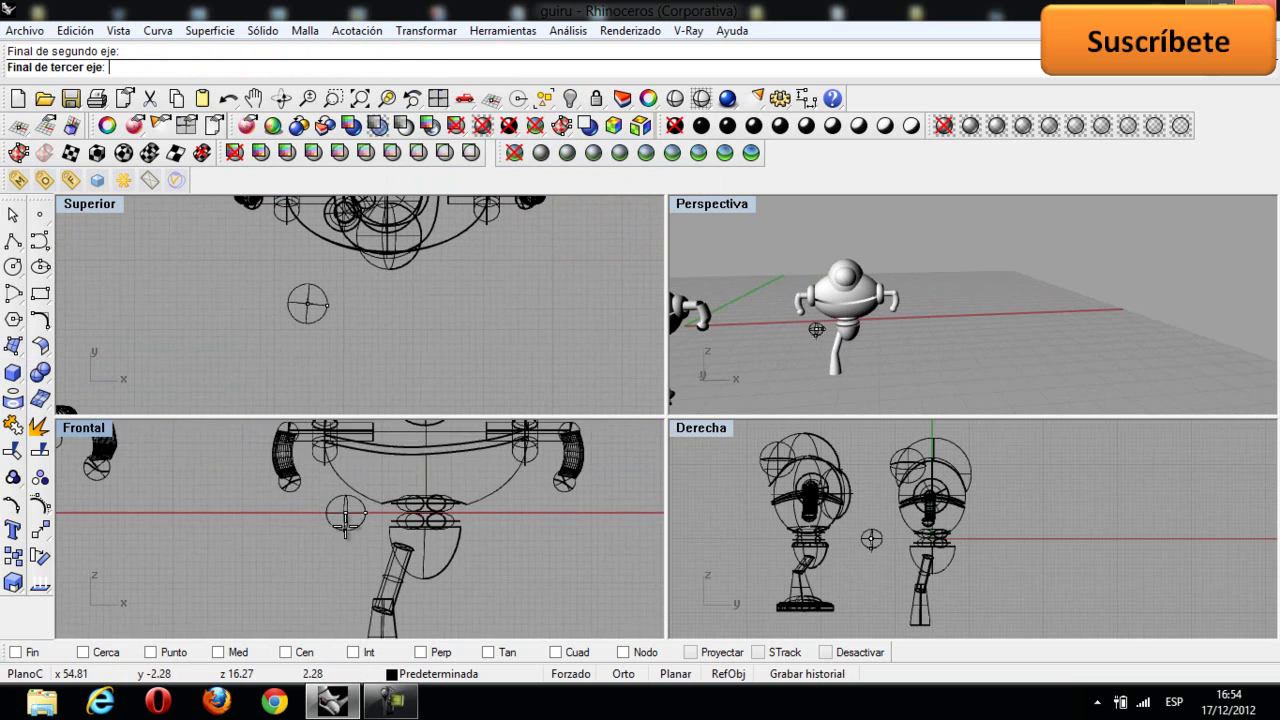
click(347, 515)
Step: Move the flattened ellipsoid to the bottom of the tapered lower leg, aligning it in the Front and Right views, and deselect it
click(347, 515)
drag(347, 515, 401, 543)
drag(372, 432, 400, 545)
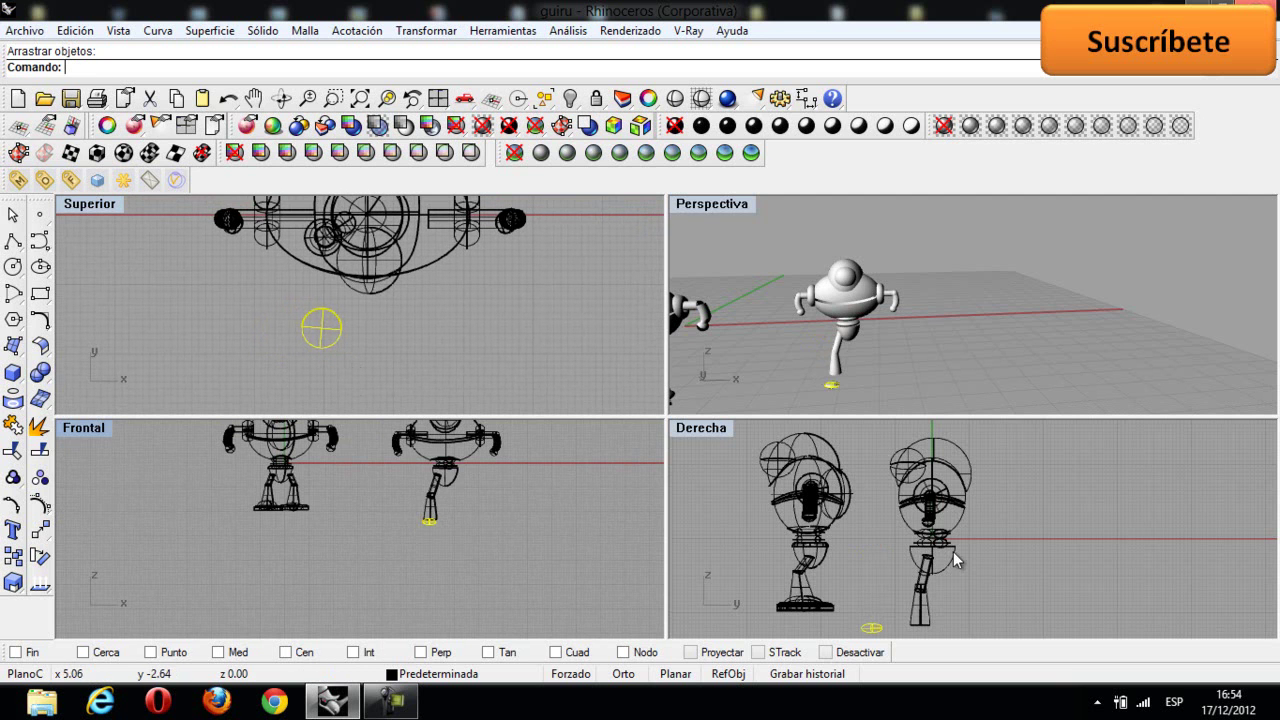
drag(828, 607, 868, 606)
click(915, 372)
scroll(820, 359, up, 2)
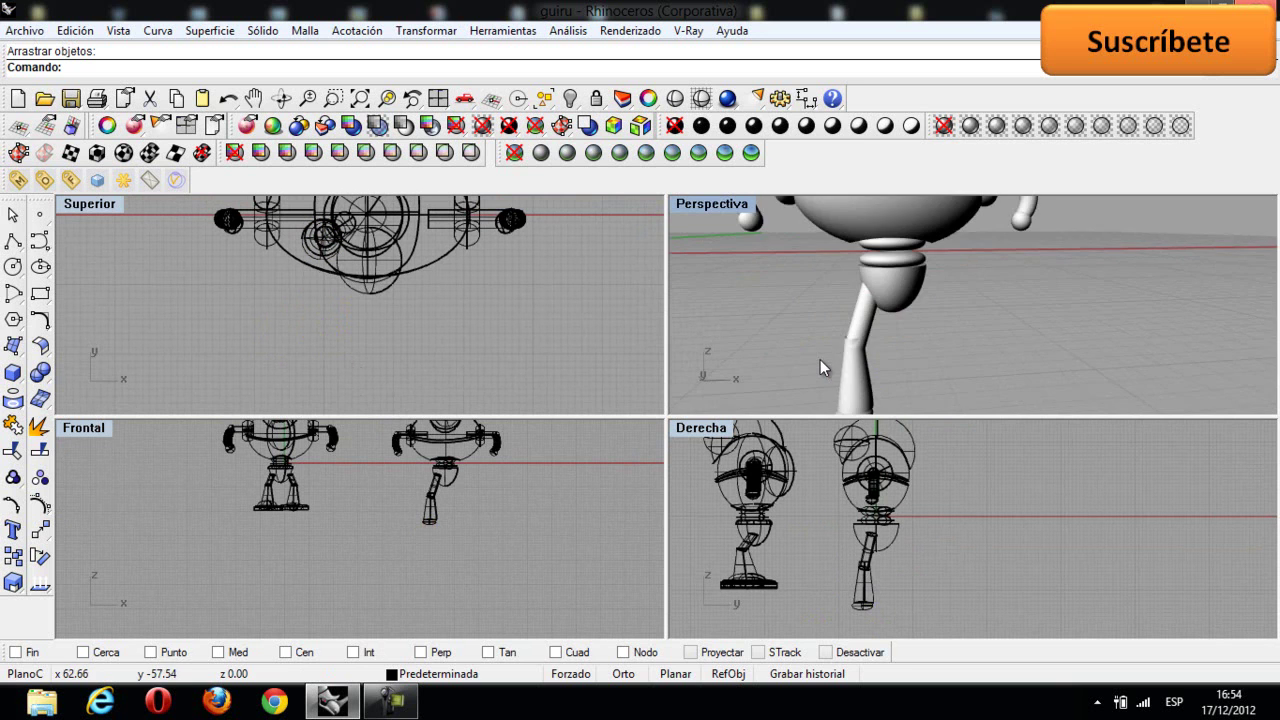
scroll(820, 359, down, 4)
right_drag(445, 480, 398, 542)
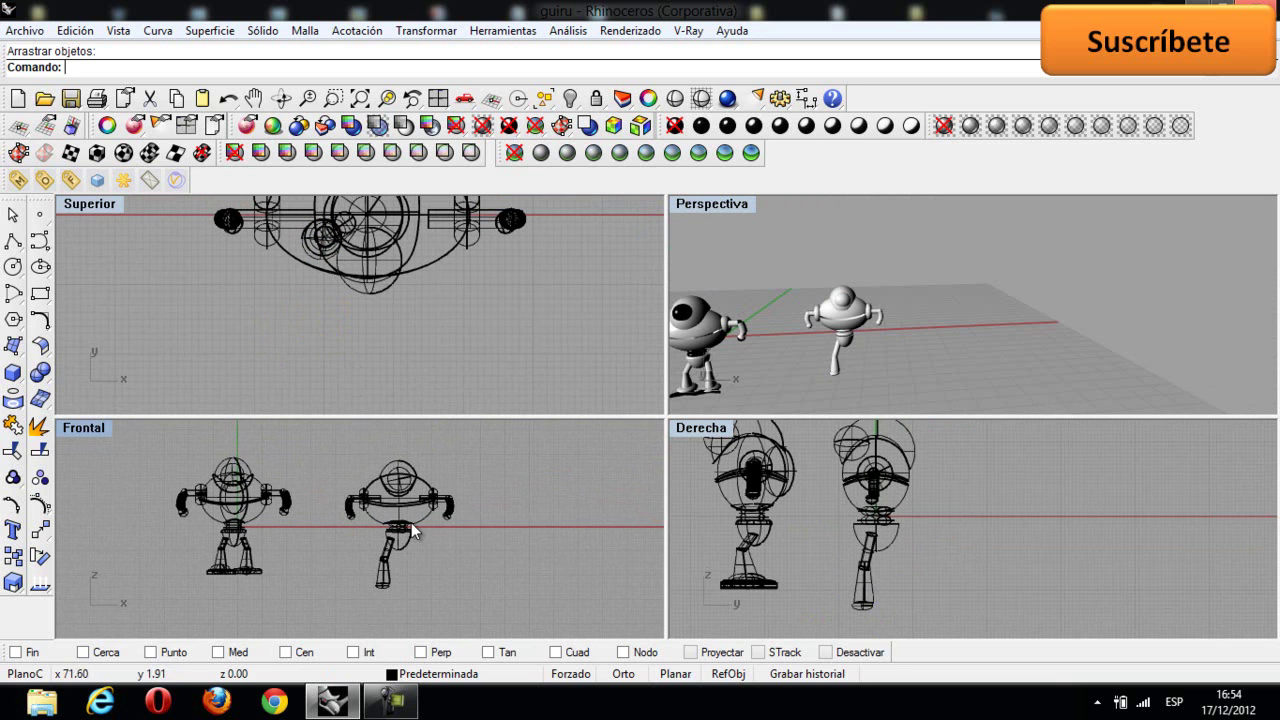
click(15, 325)
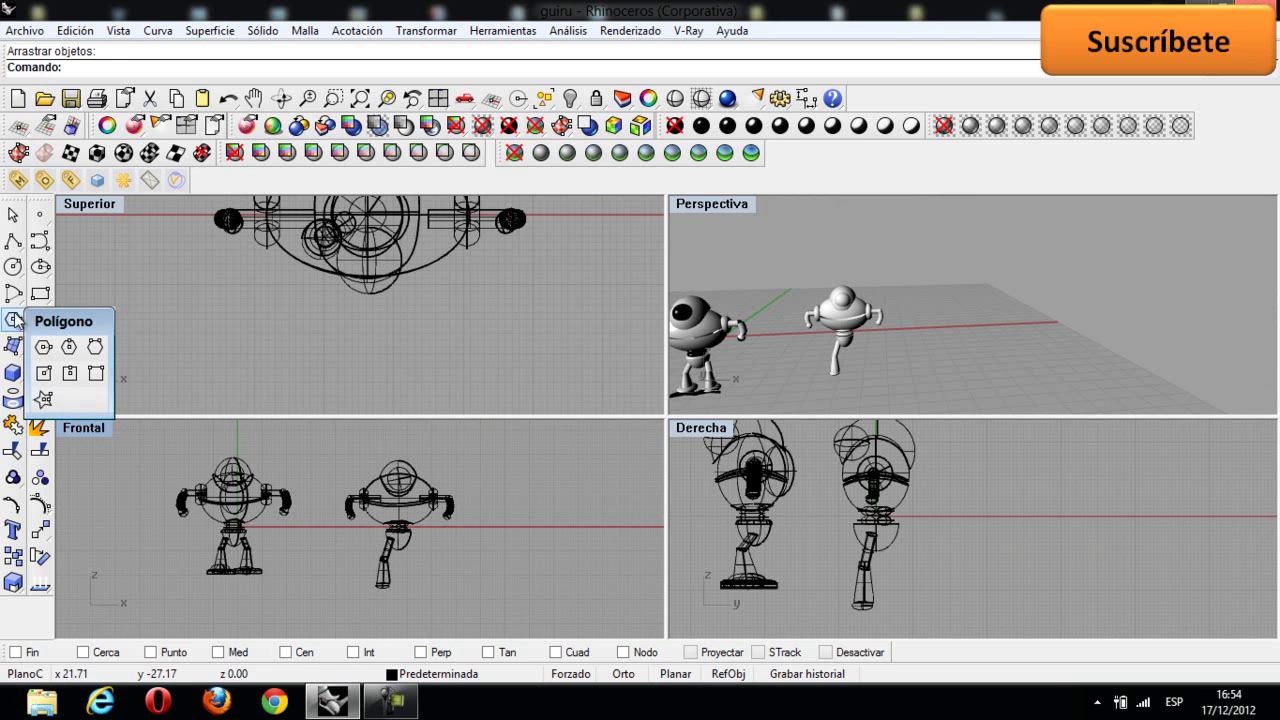
click(14, 320)
key(Delete)
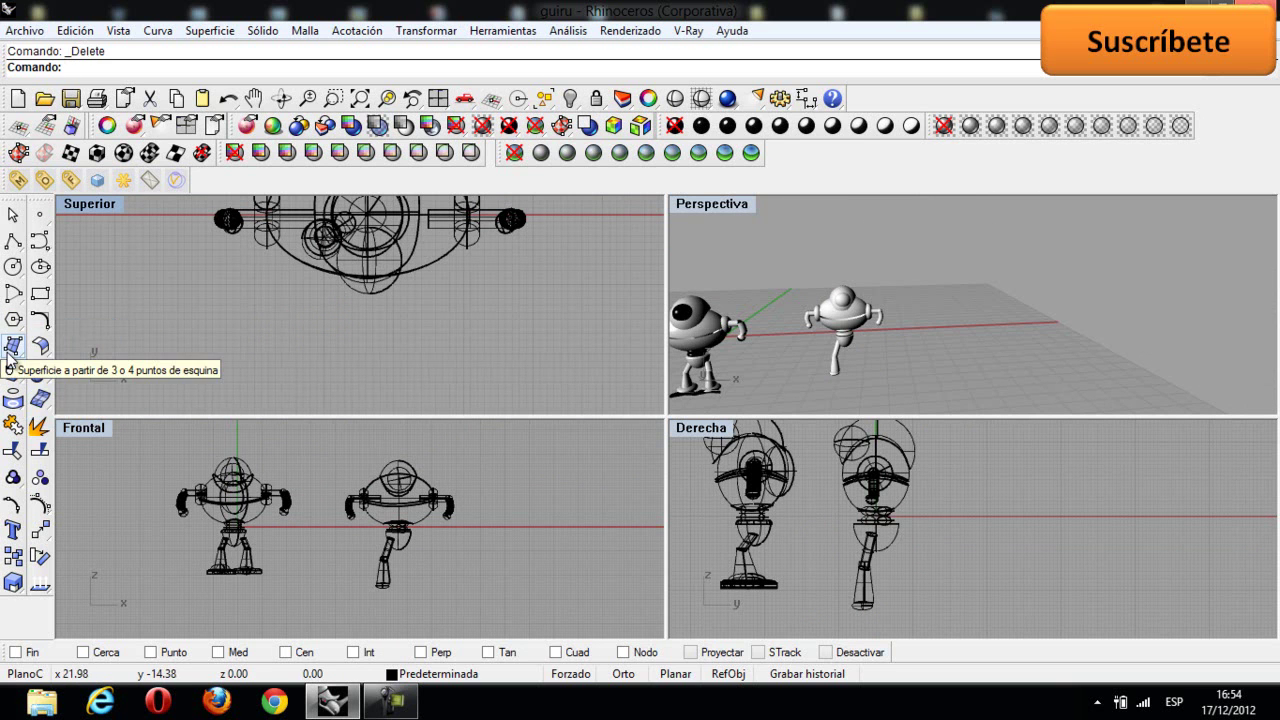
Step: Draw a three-pointed star with an outer radius of about 6.7 in the Top view, beside the robot
click(14, 321)
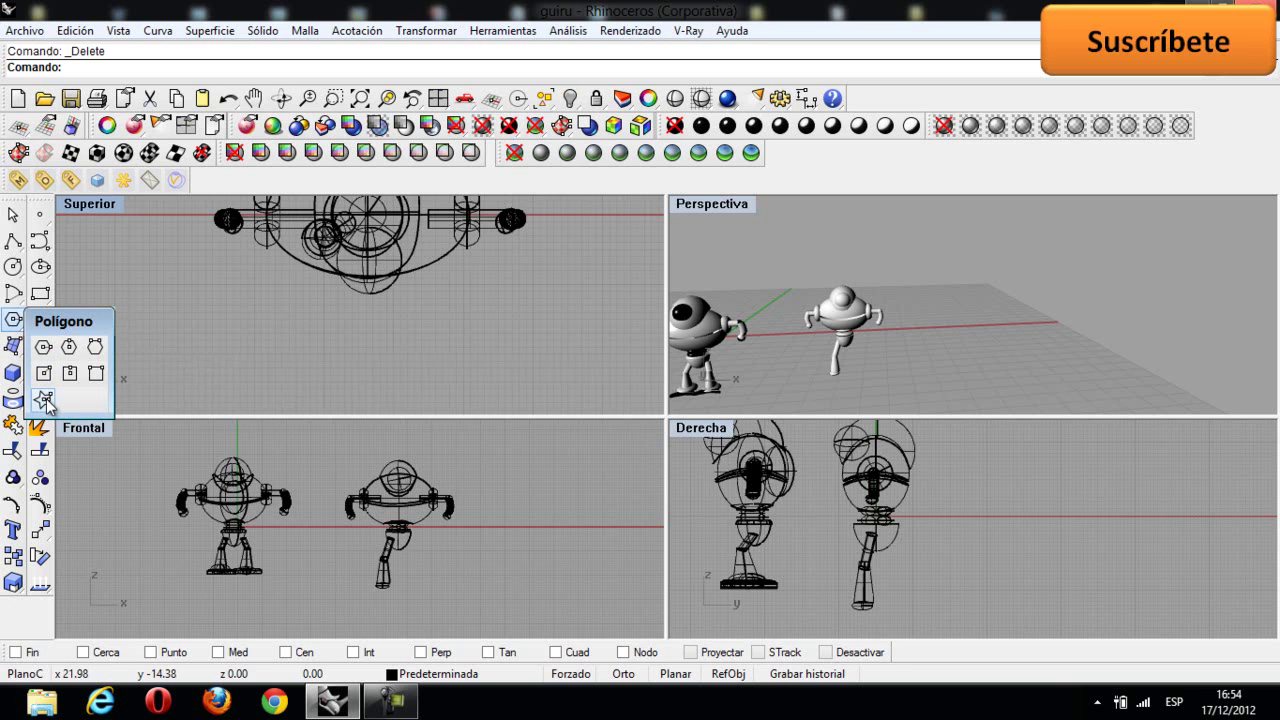
click(43, 401)
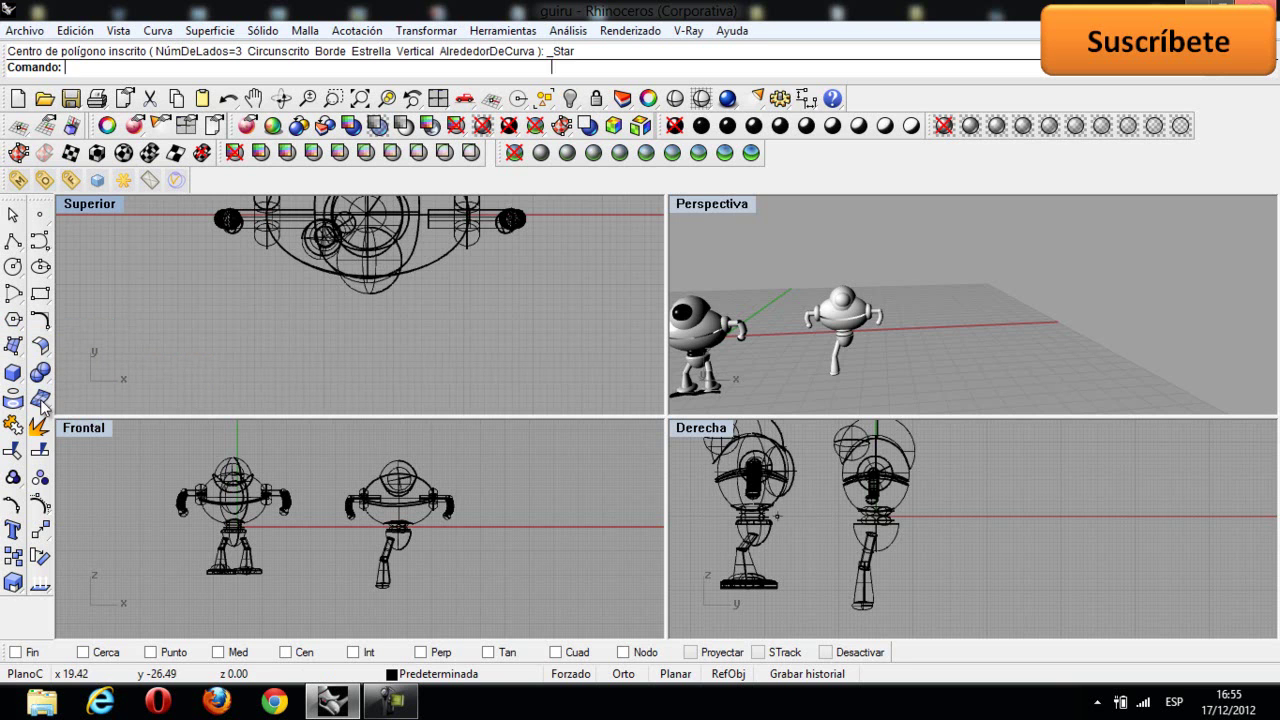
click(213, 351)
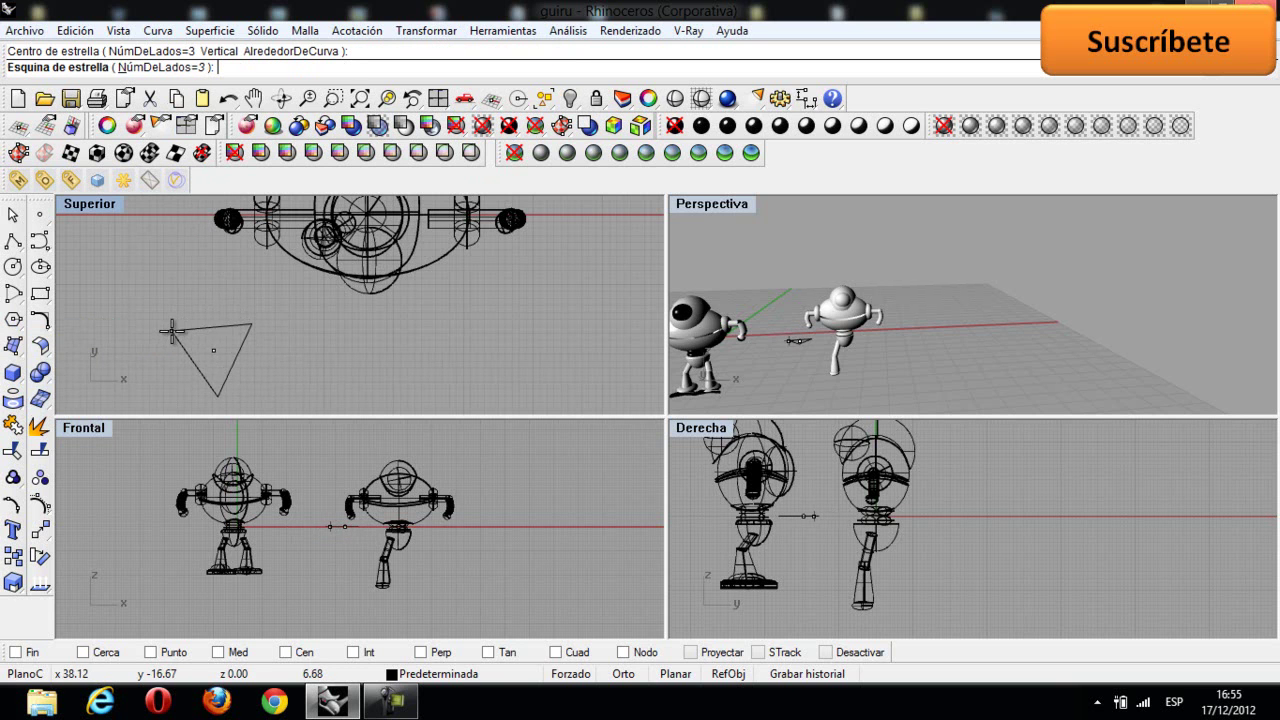
click(173, 327)
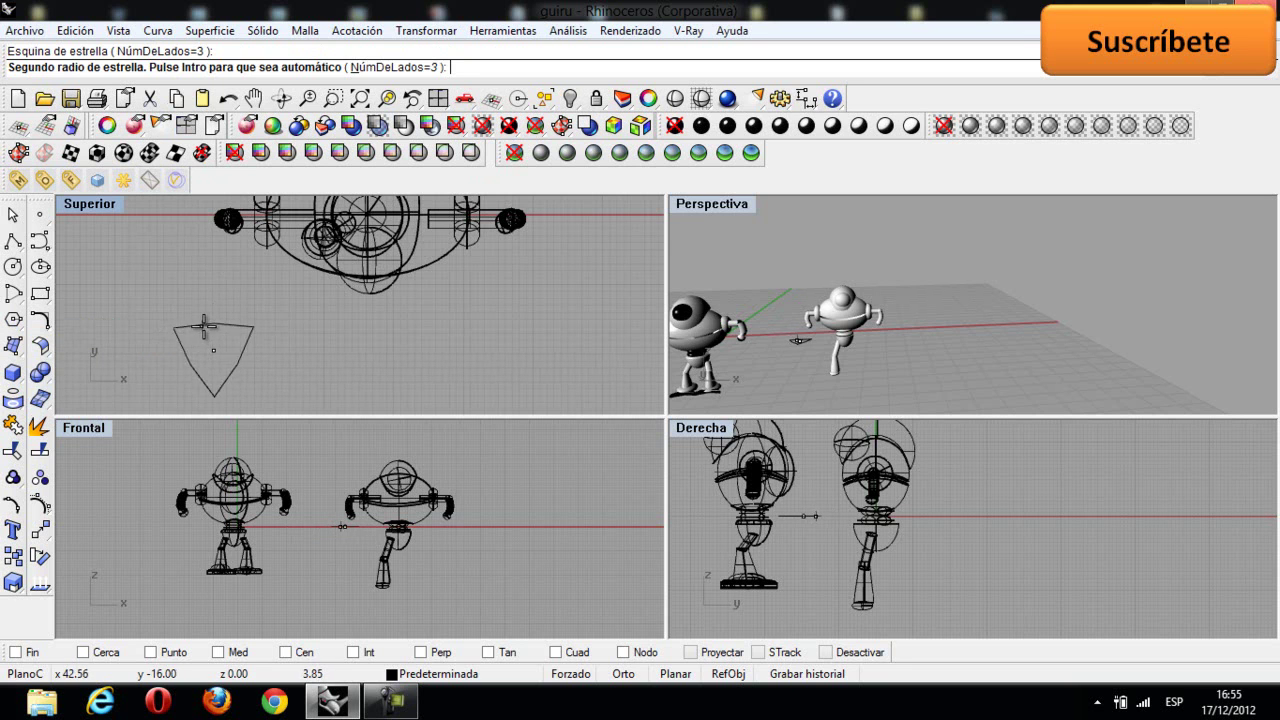
click(211, 338)
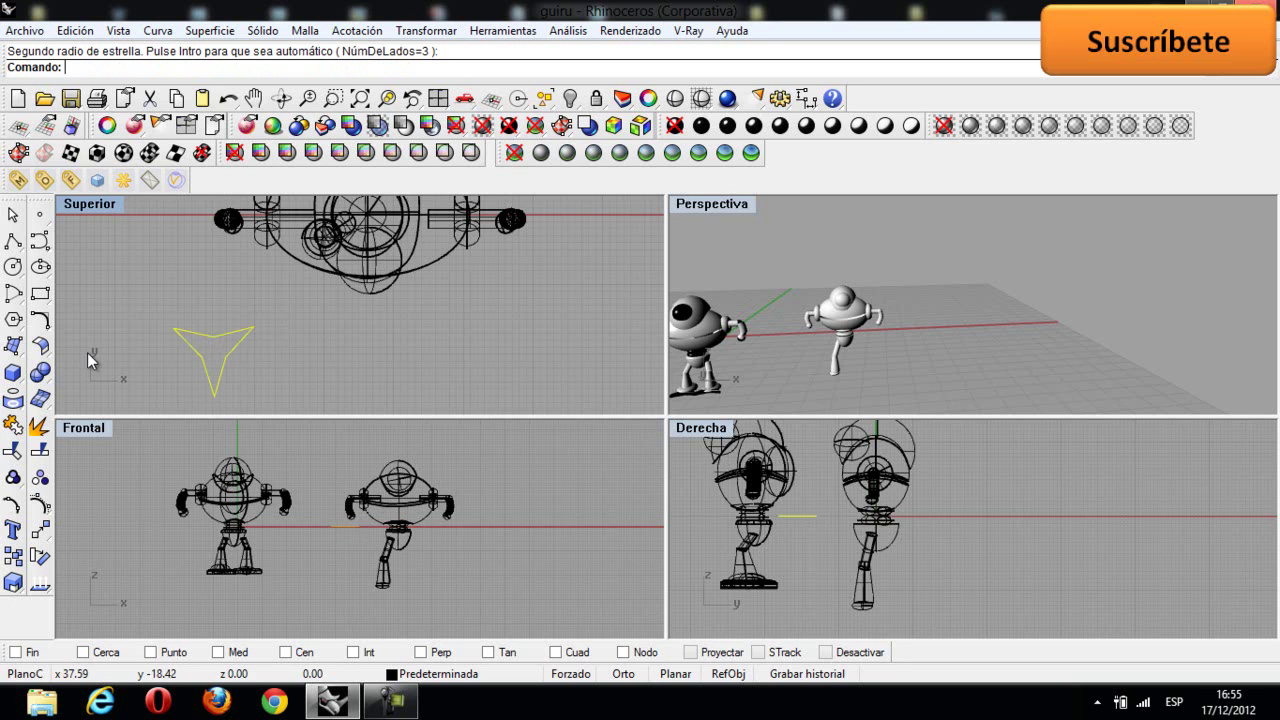
Step: Create a planar surface from the star outline, delete the outline curve, and select the new surface
click(16, 346)
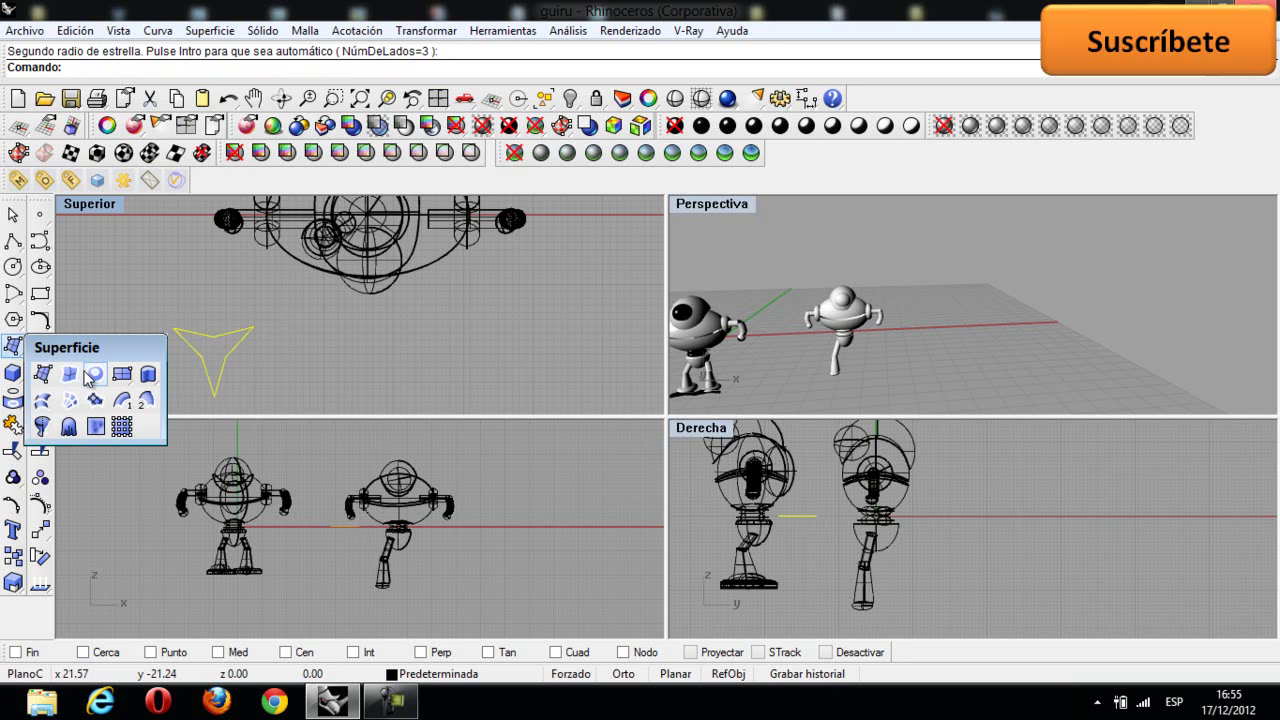
click(93, 380)
key(Delete)
click(213, 360)
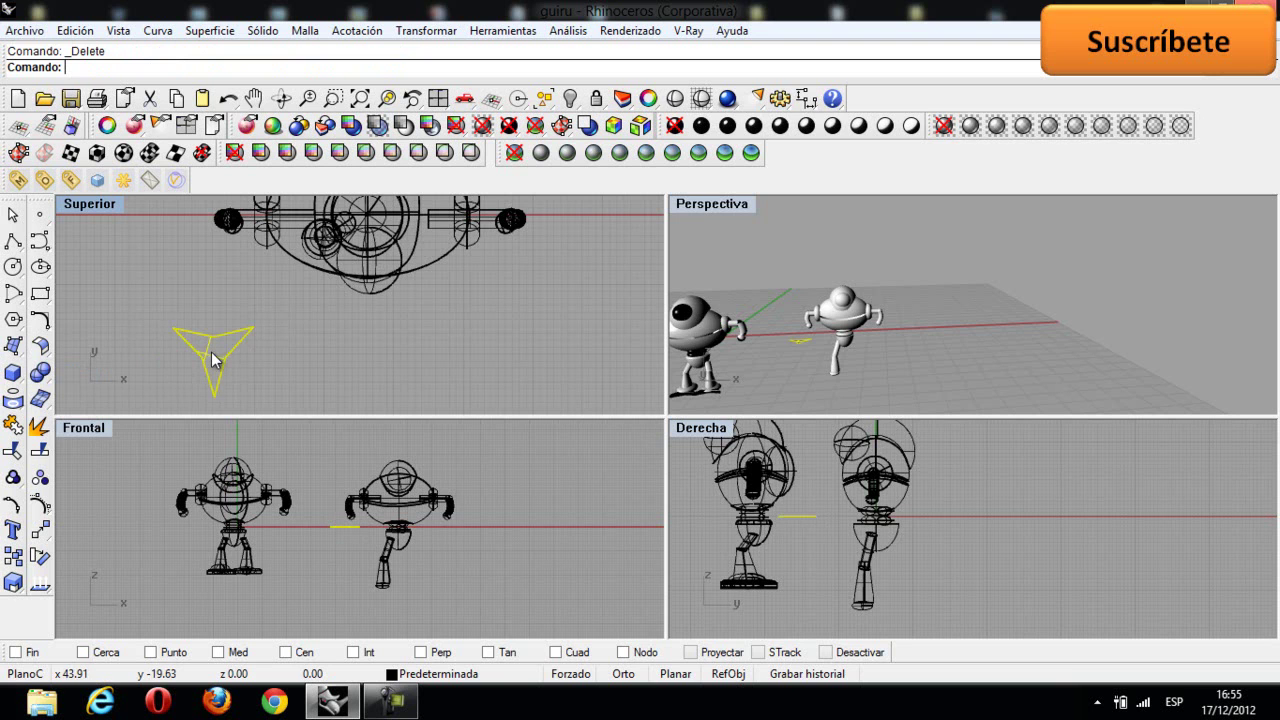
Step: Extrude the star surface downward into a thin slab and delete the original flat surface
click(13, 375)
click(200, 428)
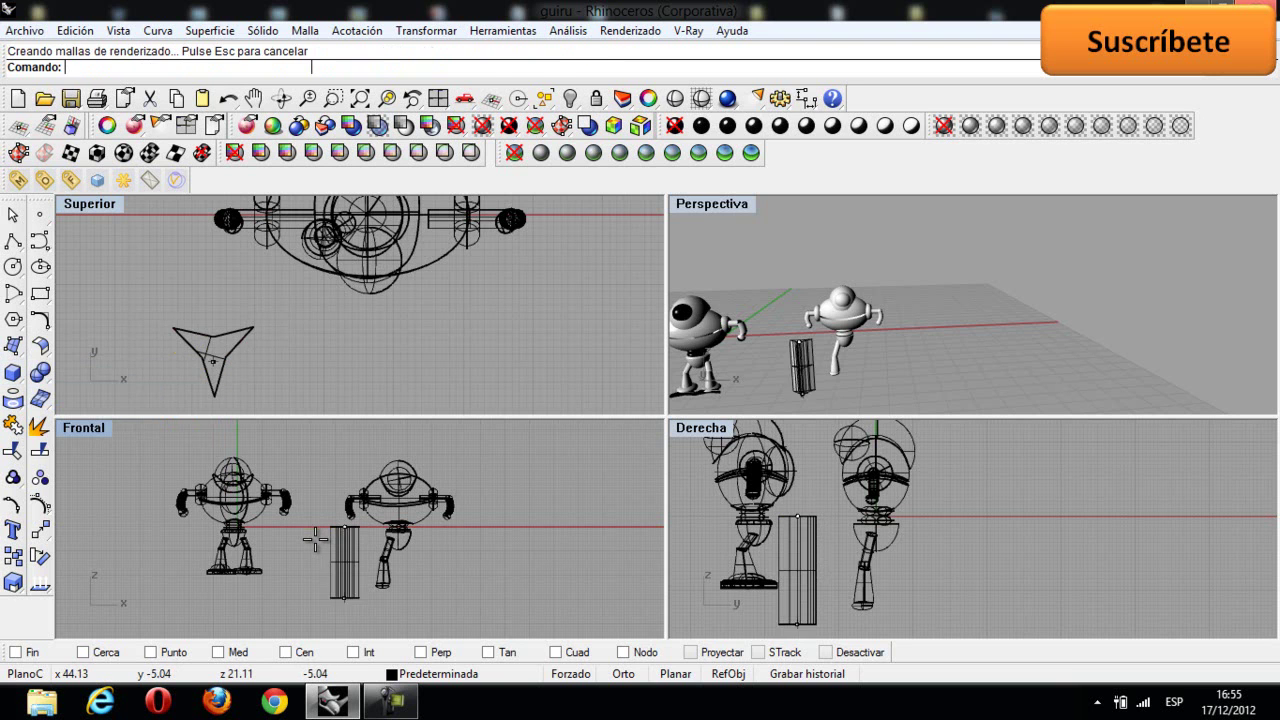
click(325, 530)
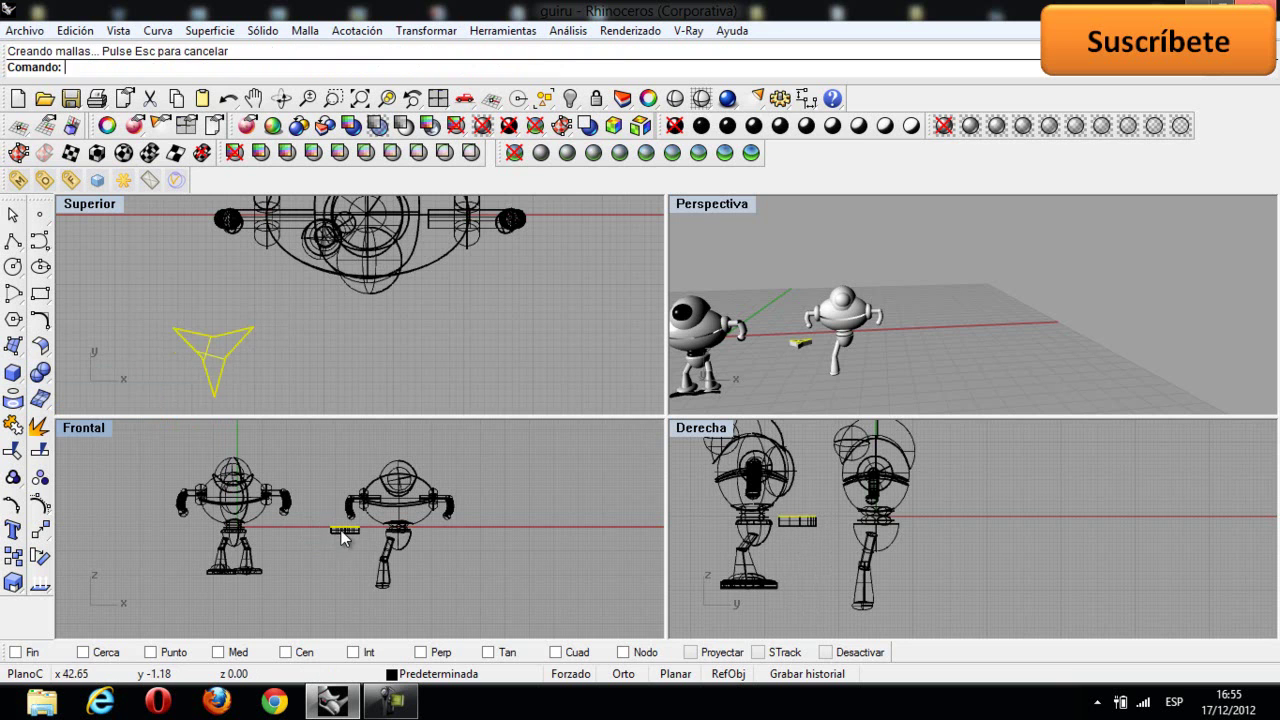
key(Delete)
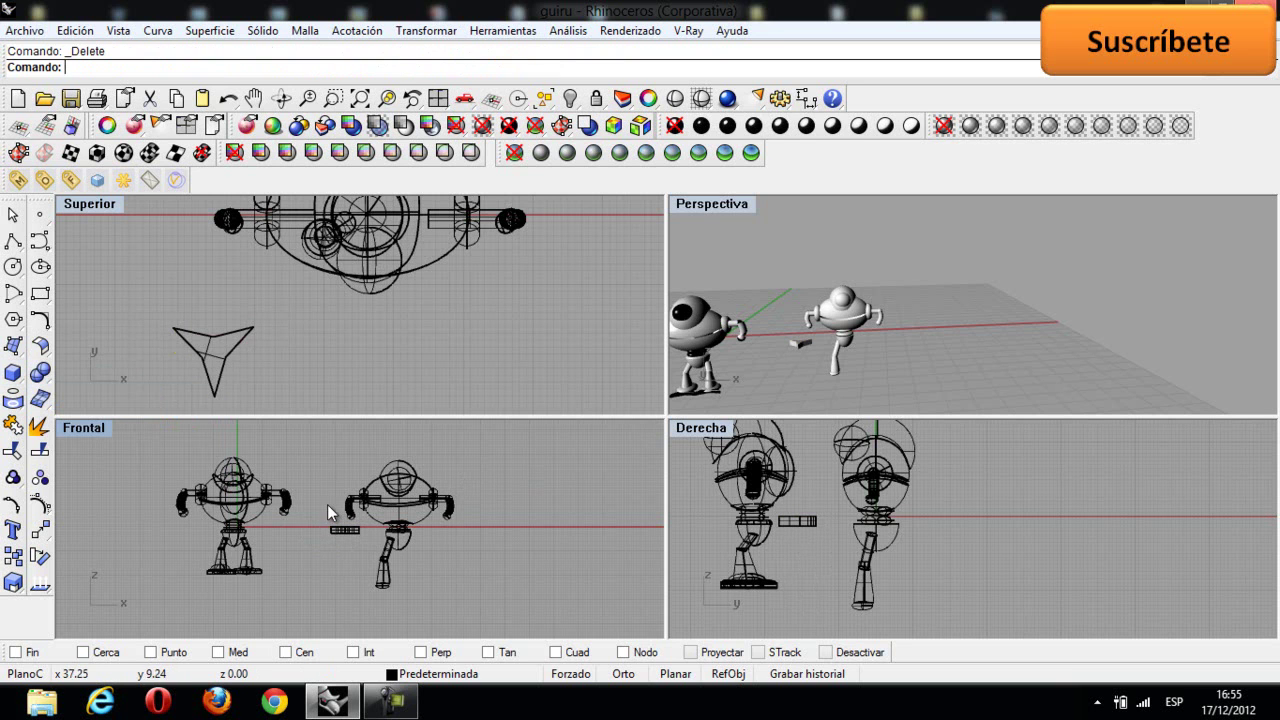
Step: Fillet all upper outline edges of the star-shaped slab with a radius of 1
scroll(339, 518, up, 3)
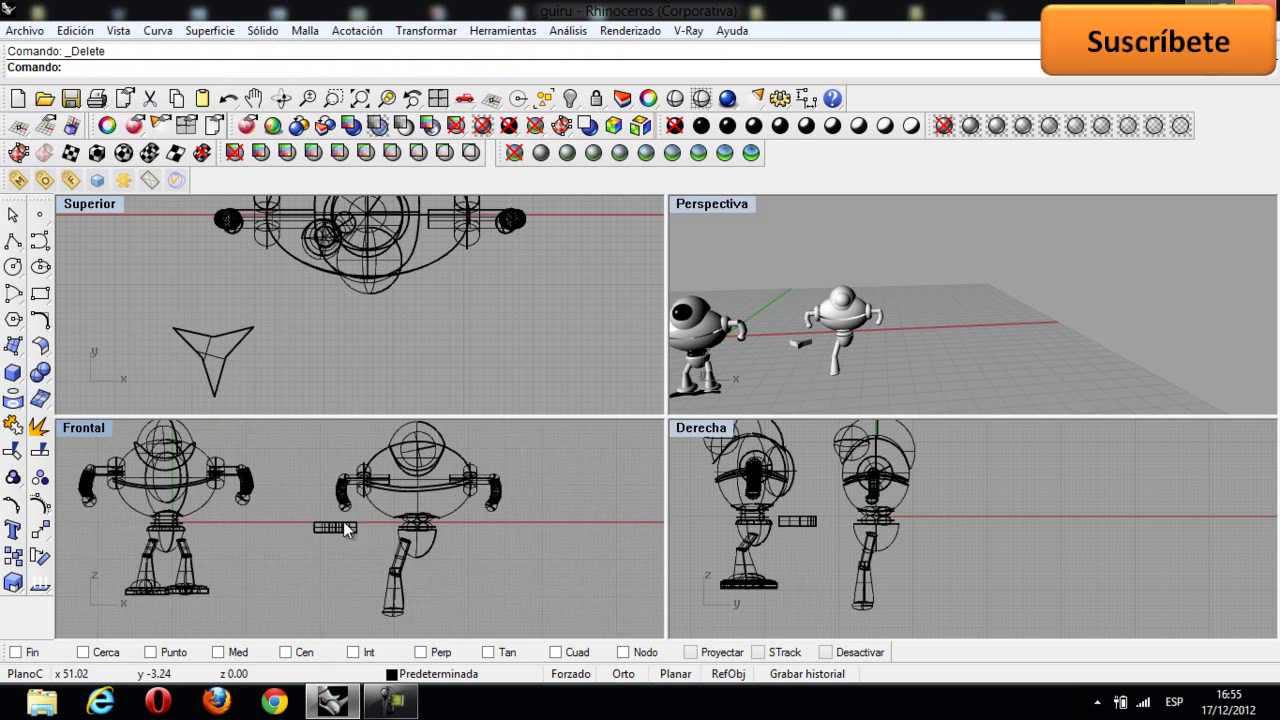
click(42, 380)
click(71, 455)
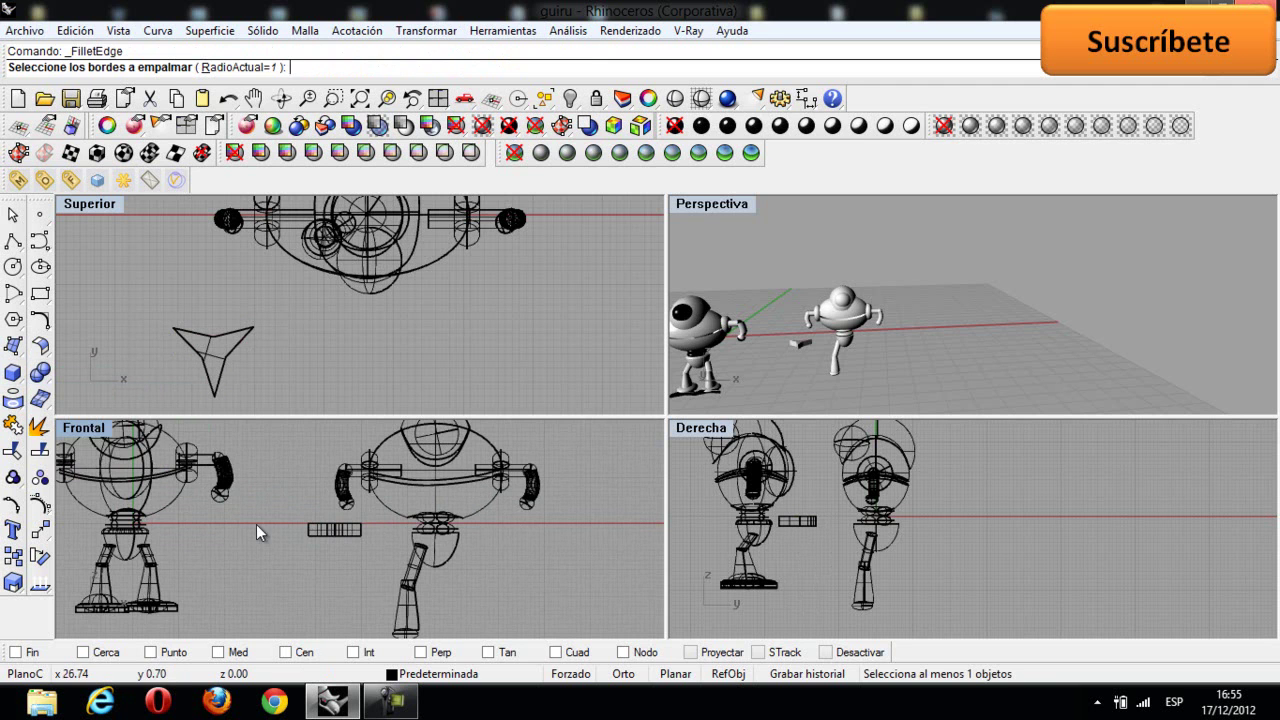
scroll(285, 523, up, 2)
scroll(283, 515, up, 1)
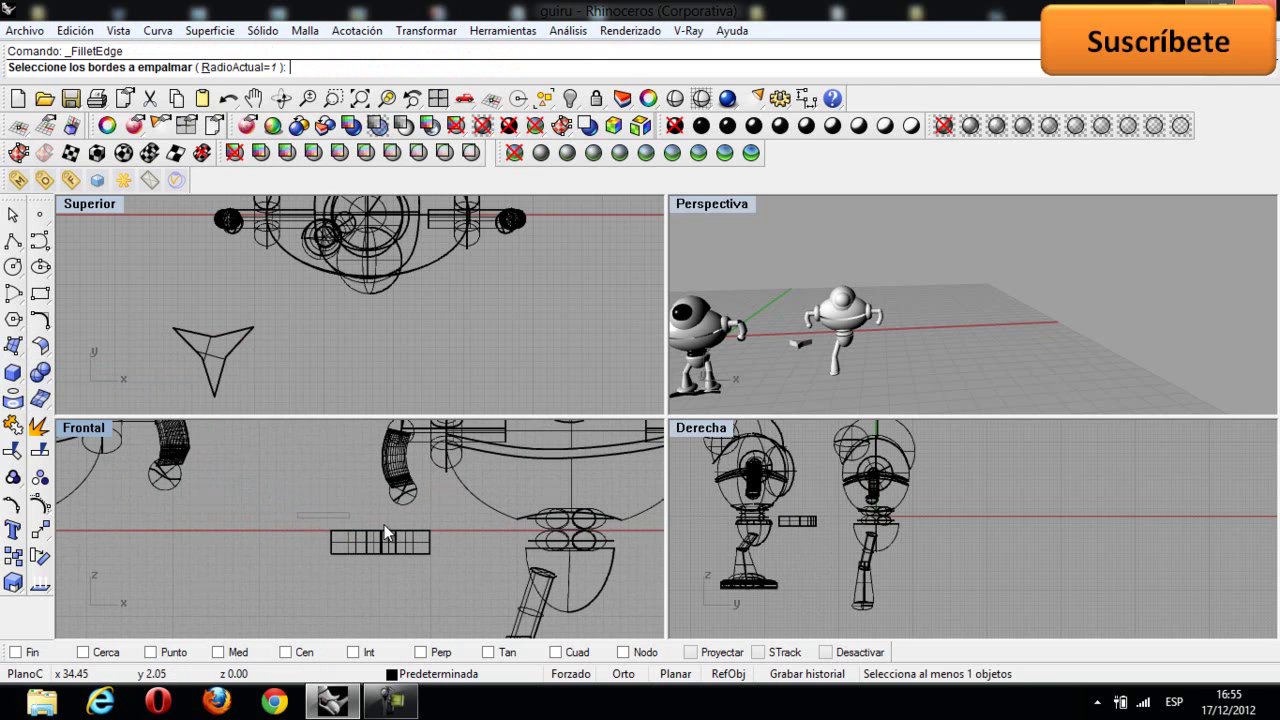
click(456, 537)
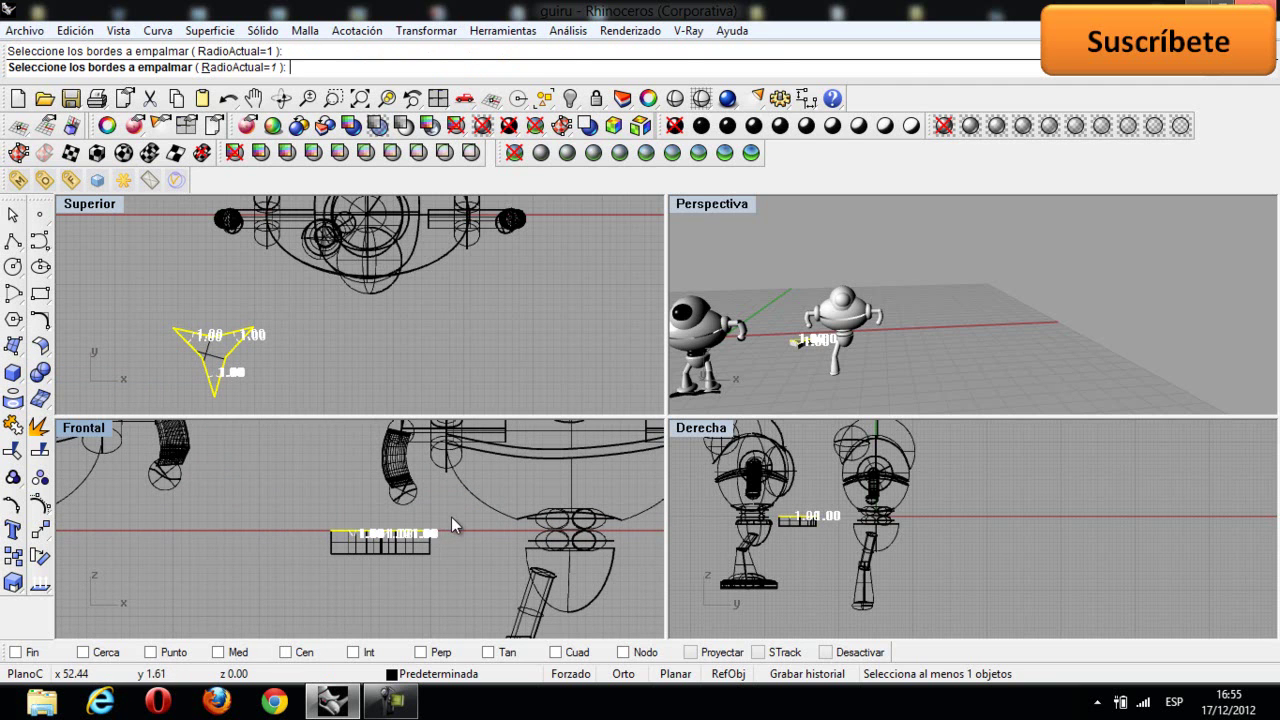
key(Return)
key(Return)
scroll(798, 348, up, 5)
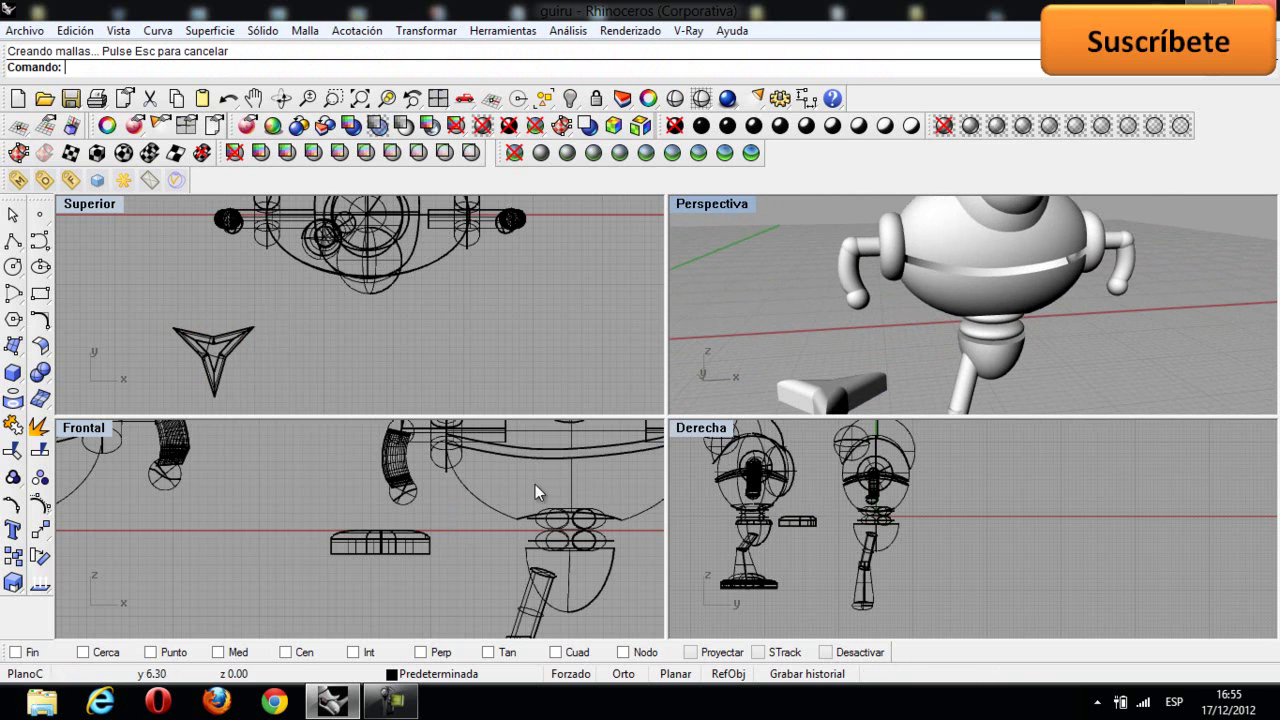
Step: Move the star-shaped foot beneath the ankle, turn it so two points face forward, and align it in the Front and Right views
click(375, 544)
scroll(319, 528, down, 4)
drag(319, 523, 380, 618)
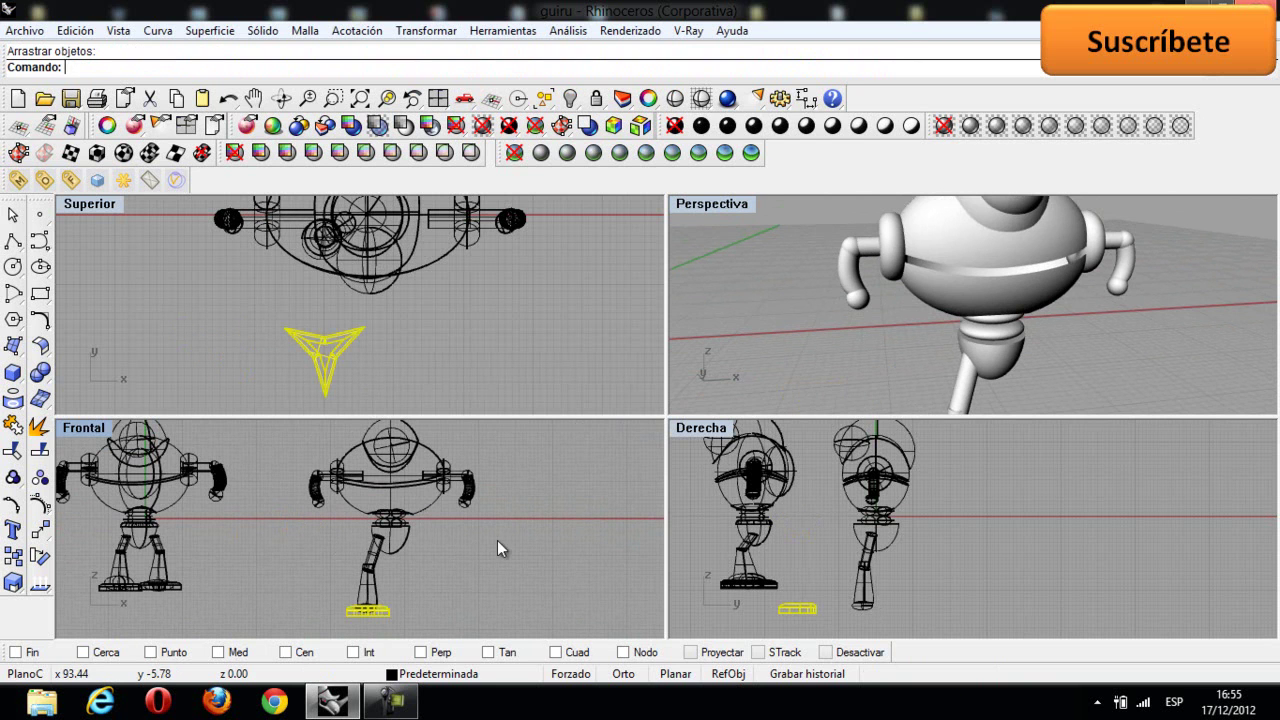
scroll(801, 356, down, 5)
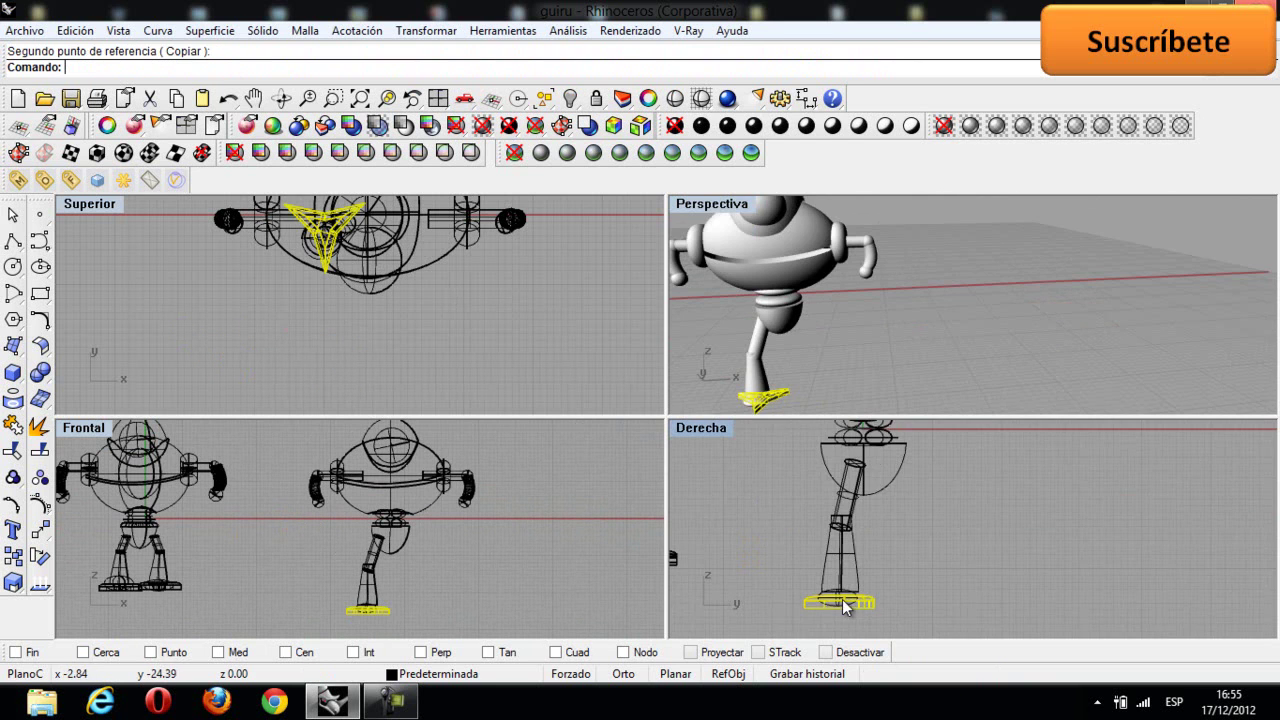
click(910, 556)
click(872, 602)
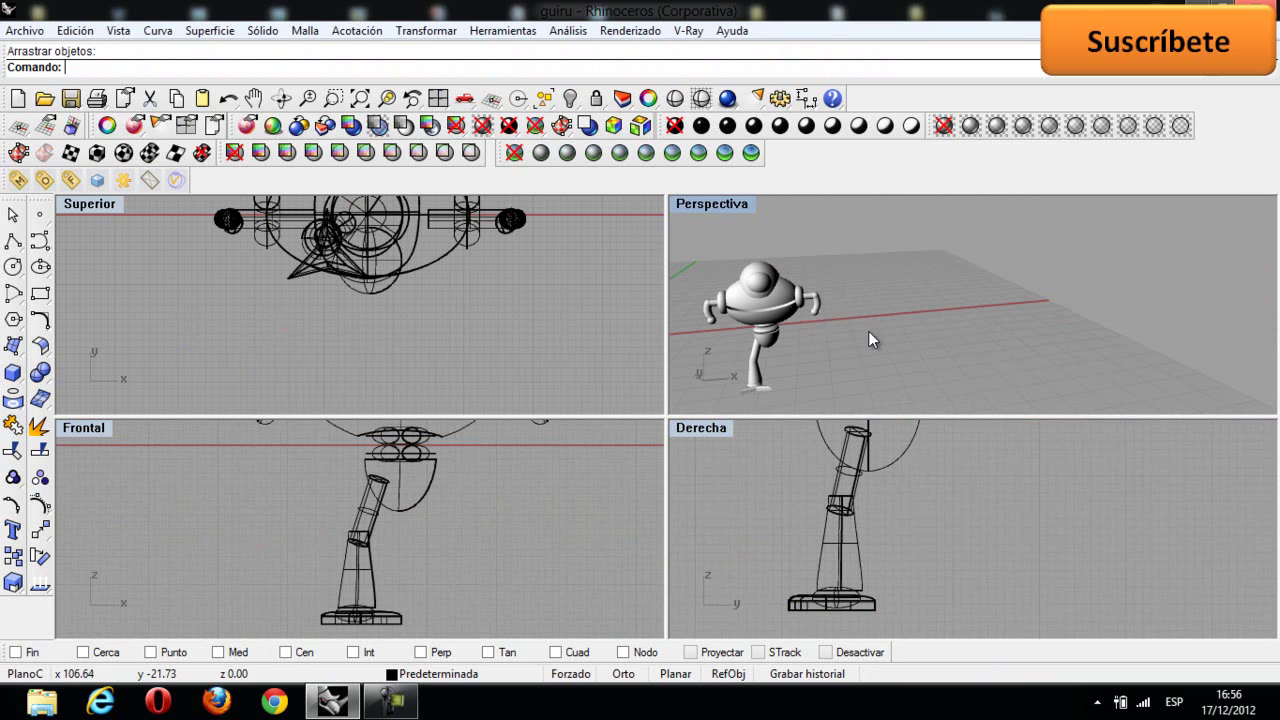
click(400, 611)
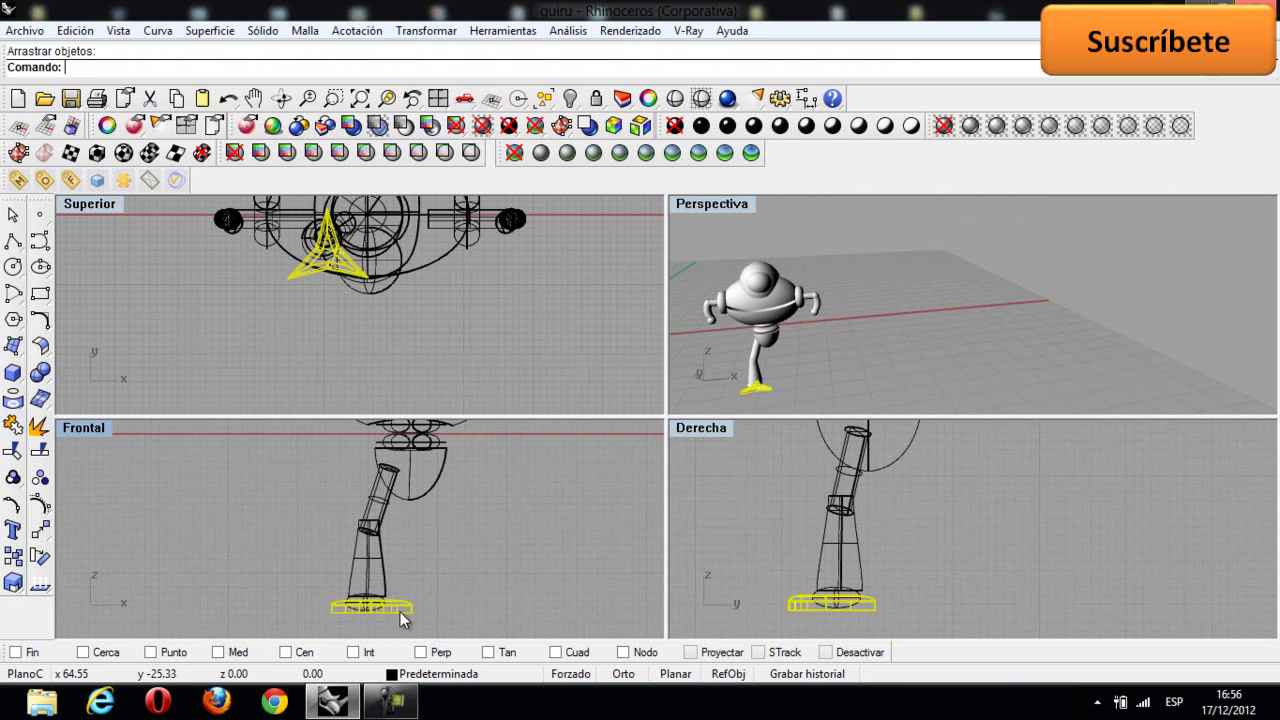
drag(397, 607, 392, 597)
Step: Mirror a copy of the complete leg across a vertical plane in the Front view and move the copy under the opposite side of the hip
scroll(323, 518, down, 2)
click(310, 481)
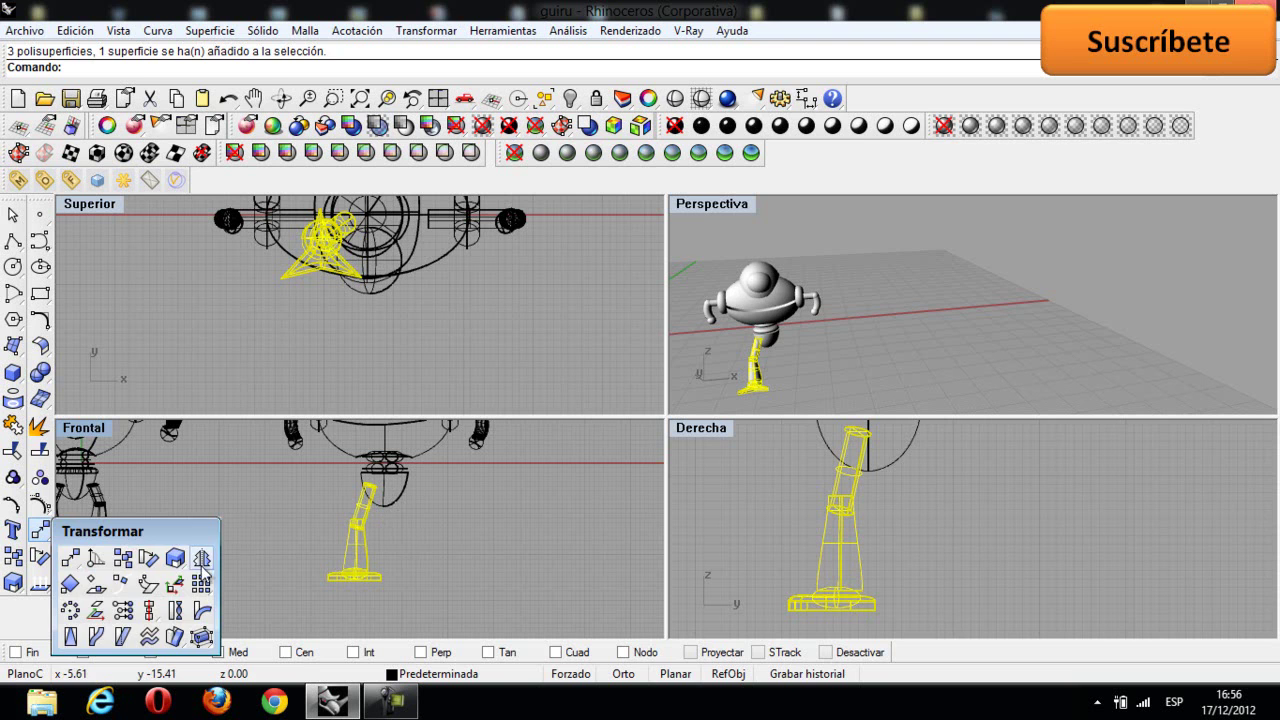
click(201, 557)
click(413, 579)
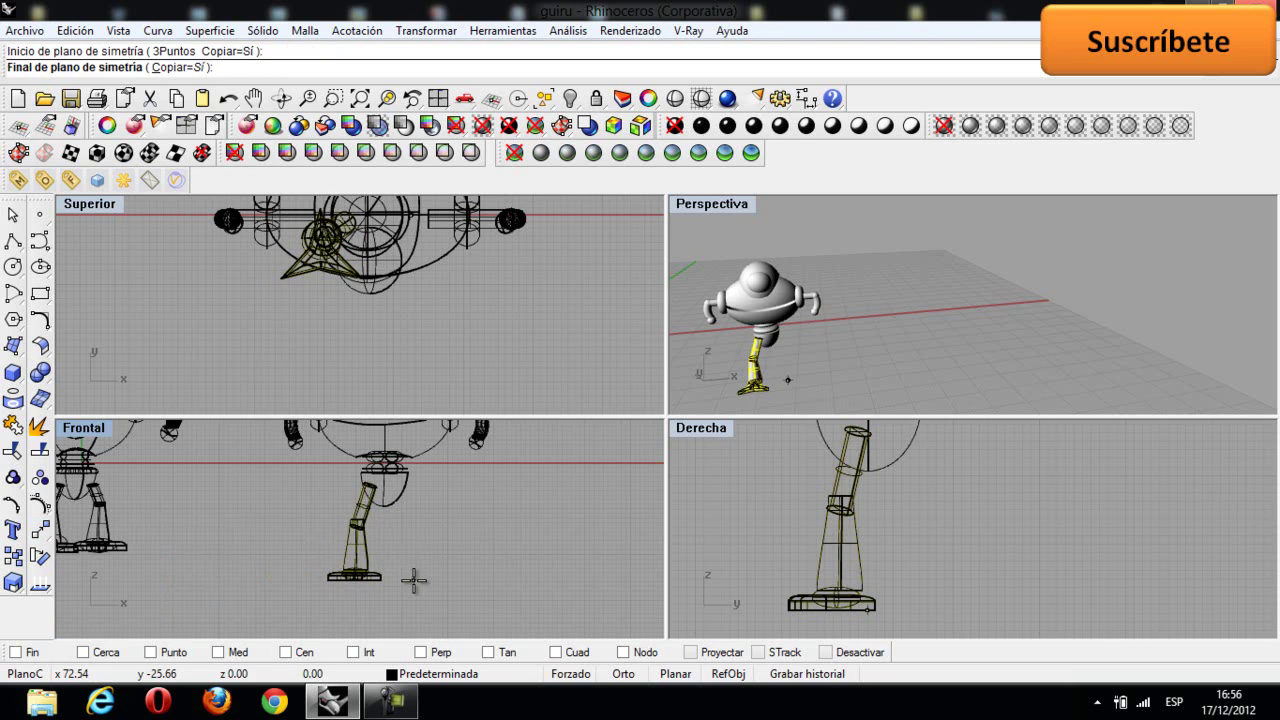
click(416, 478)
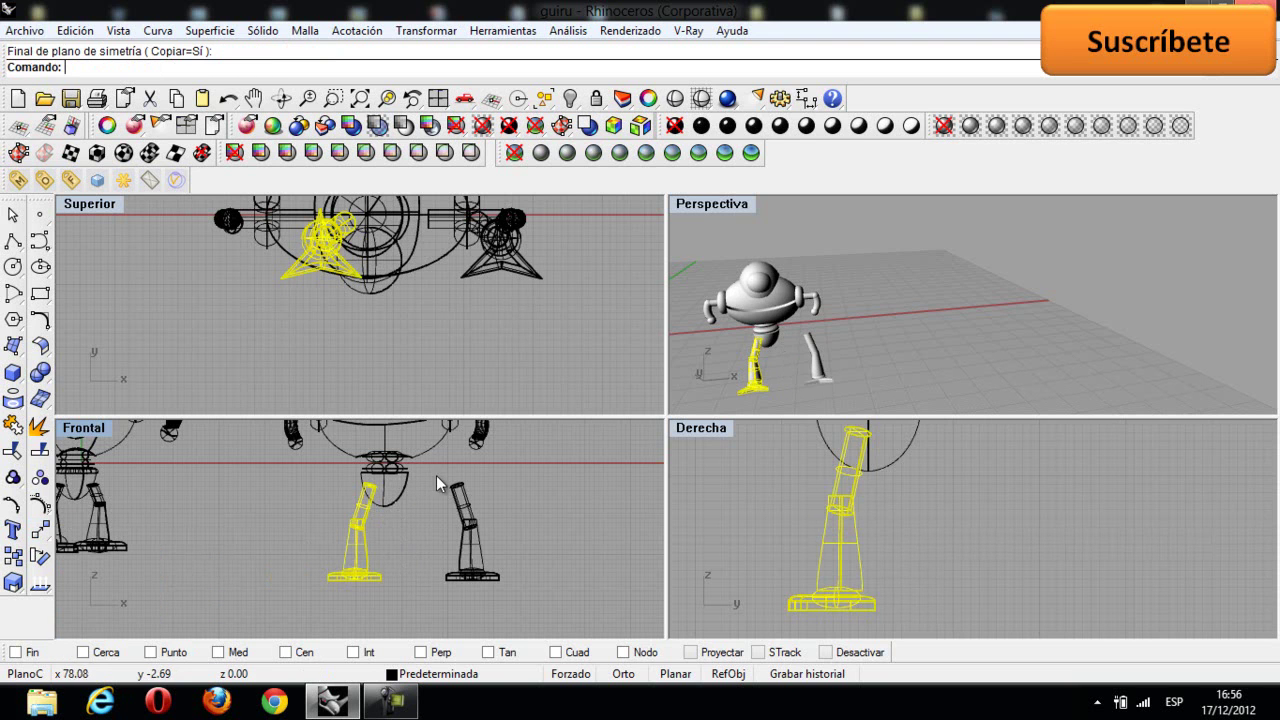
drag(430, 475, 525, 609)
drag(472, 528, 410, 532)
click(916, 321)
Step: Draw a sphere in the Right view, behind the robot's body
right_drag(916, 321, 1085, 285)
click(1210, 322)
scroll(370, 510, down, 3)
scroll(851, 517, down, 3)
scroll(851, 517, down, 3)
click(13, 378)
click(68, 413)
scroll(858, 515, up, 2)
scroll(858, 515, up, 2)
click(874, 494)
click(886, 495)
Step: Move the sphere partly into the new robot's back in the Right view and centre it on the body in the Front view
drag(886, 495, 866, 495)
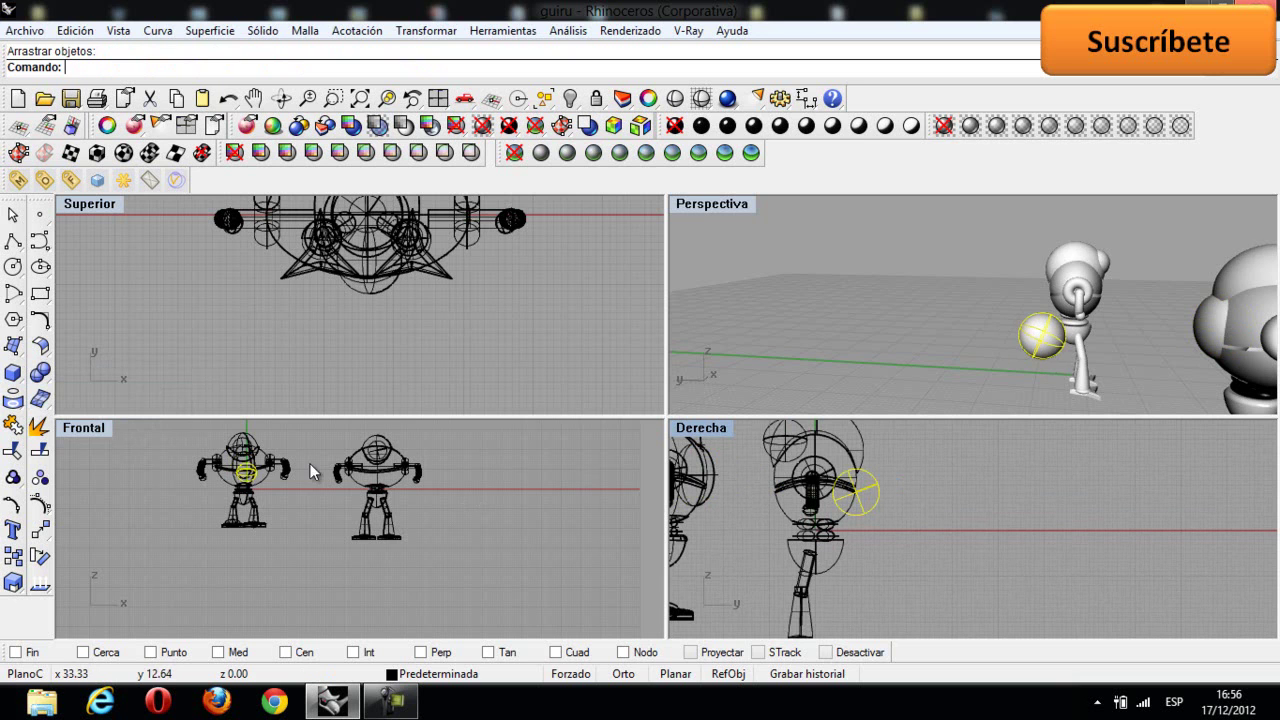
right_drag(324, 470, 352, 528)
drag(283, 521, 413, 525)
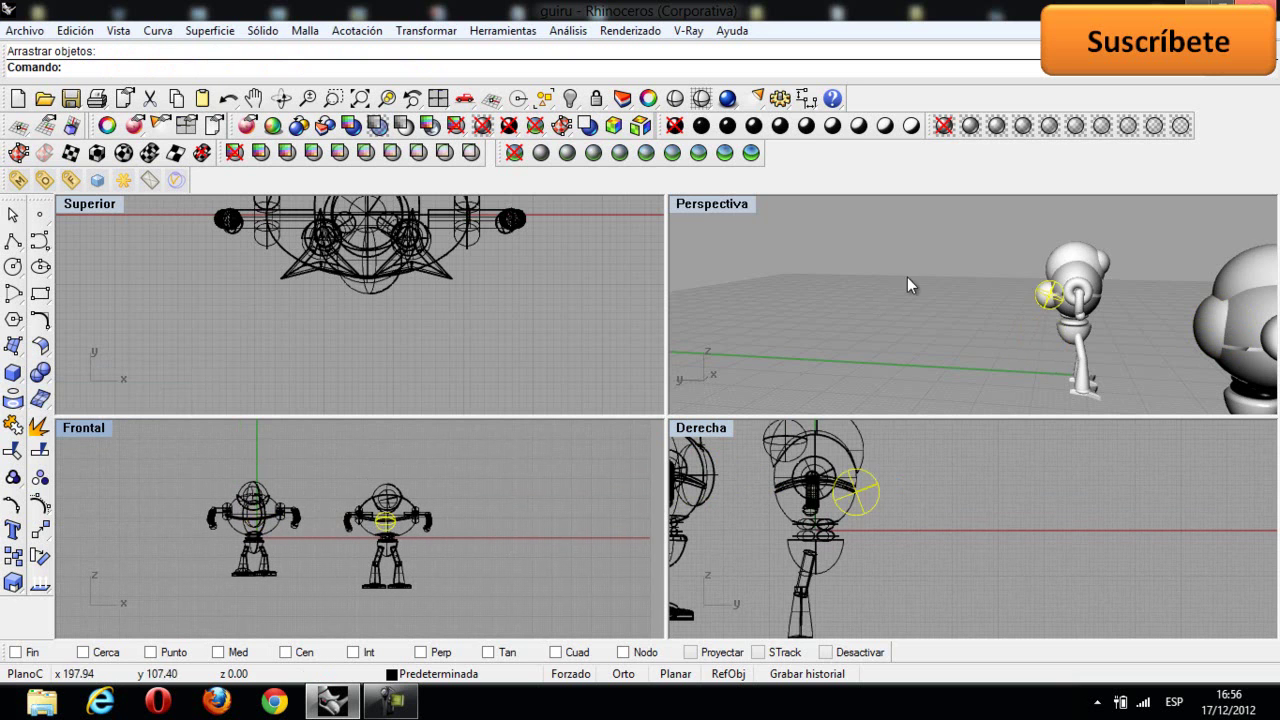
Step: Maximize the Perspective view and compare the new robot with the reference robot from several angles
right_drag(923, 280, 1023, 280)
double_click(711, 203)
right_drag(474, 306, 441, 360)
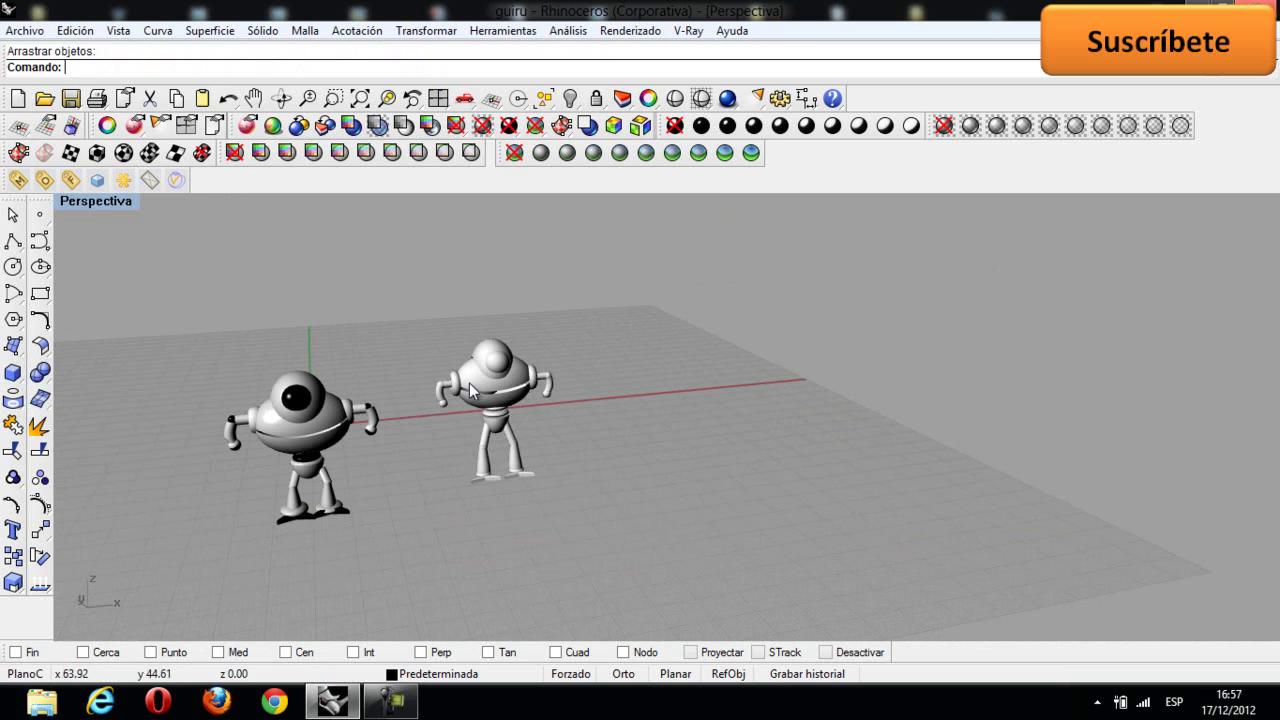
right_drag(266, 426, 299, 413)
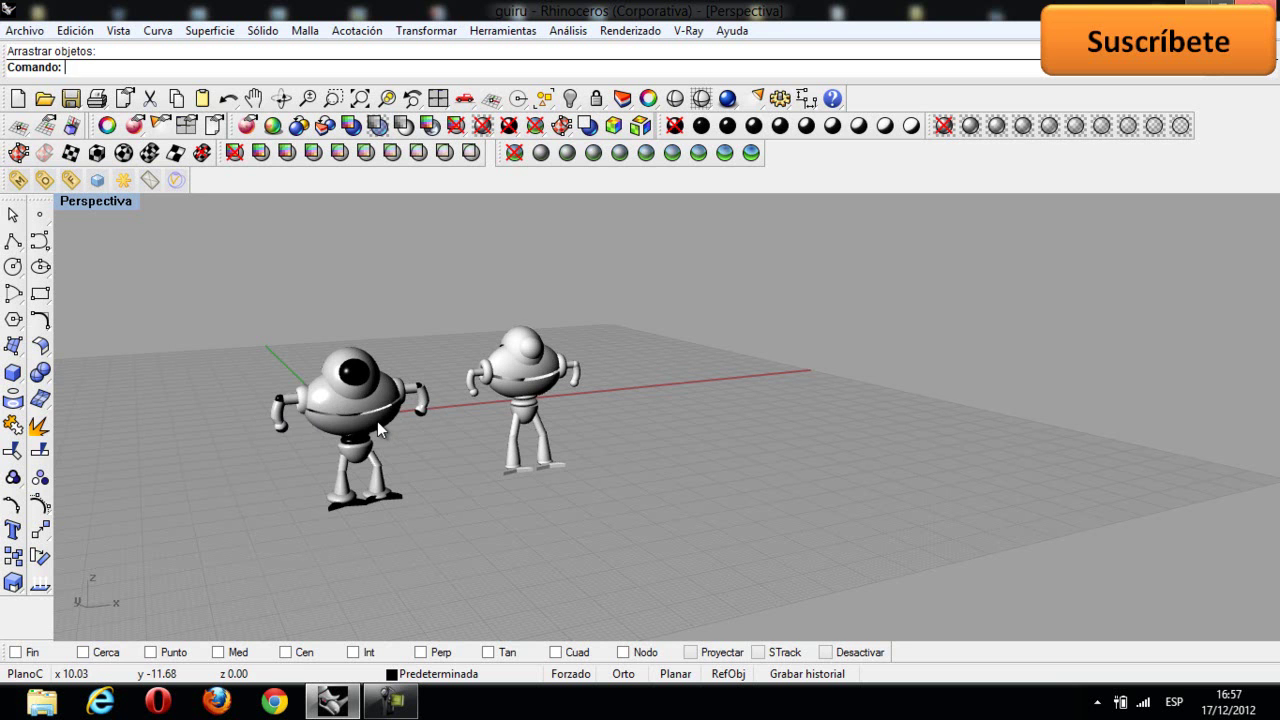
right_drag(533, 419, 328, 430)
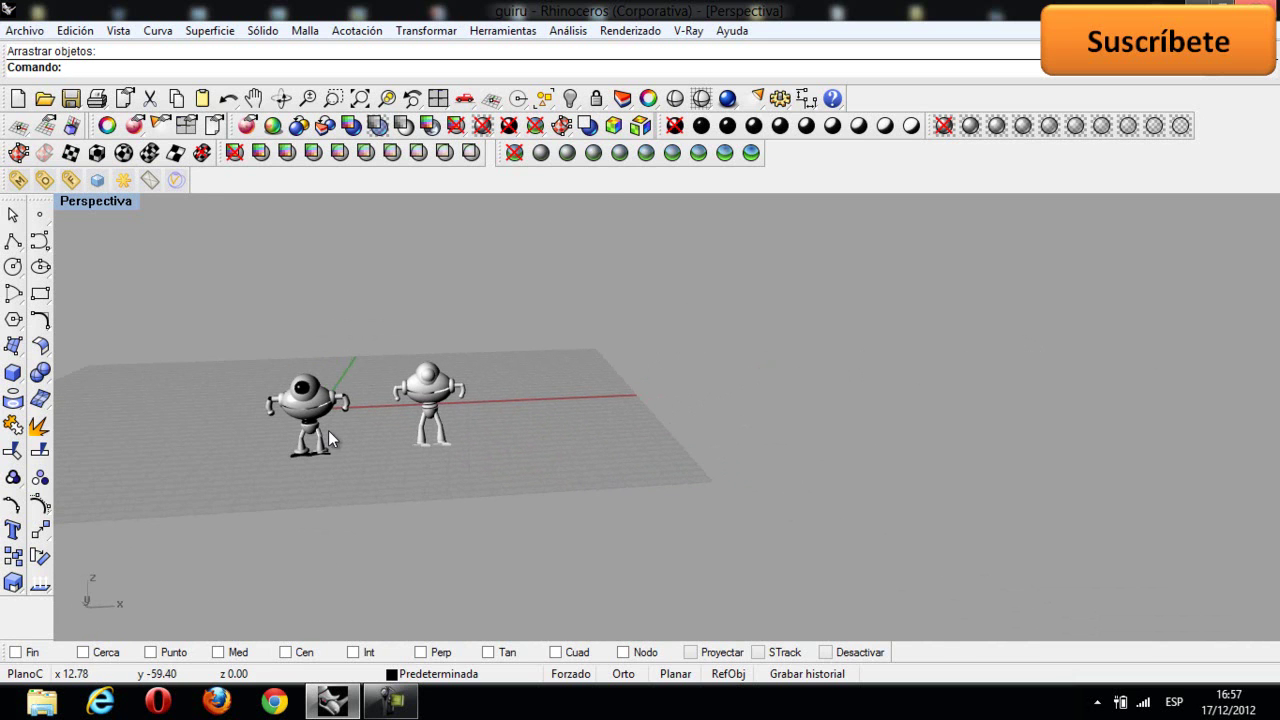